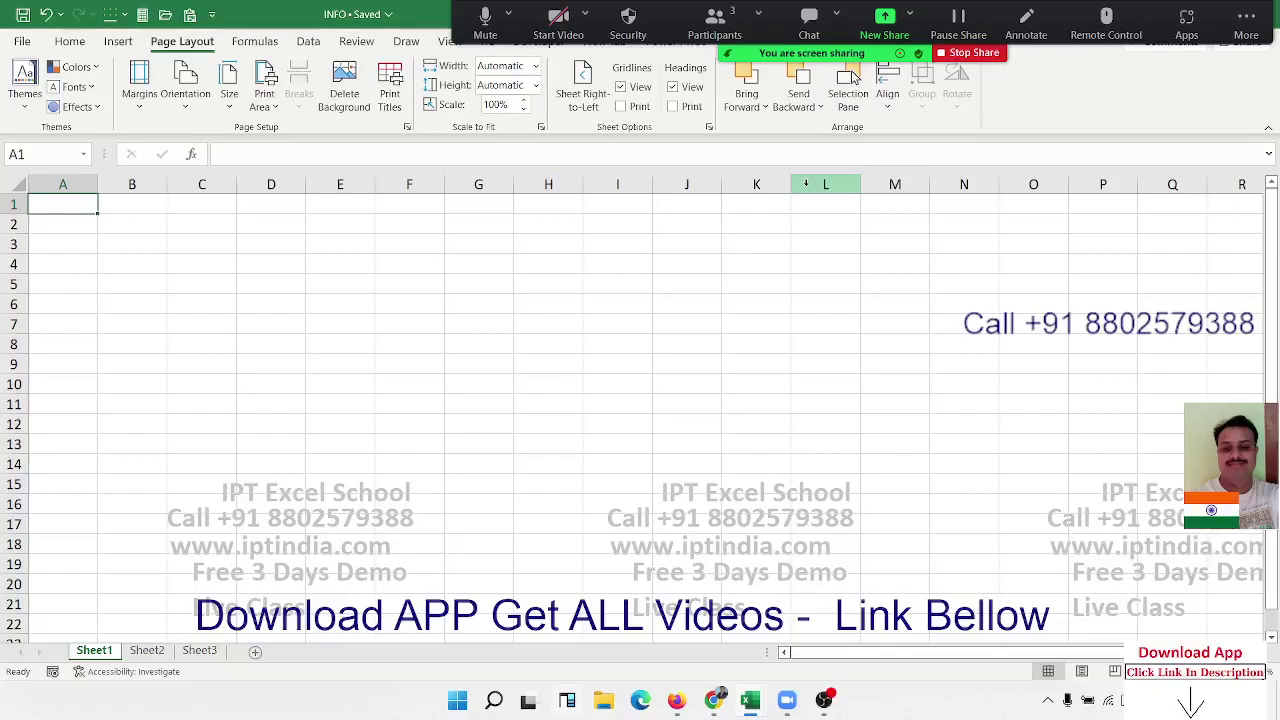
- Browse the Information functions in the function library for H2, then cancel the entry
left_click(531, 229)
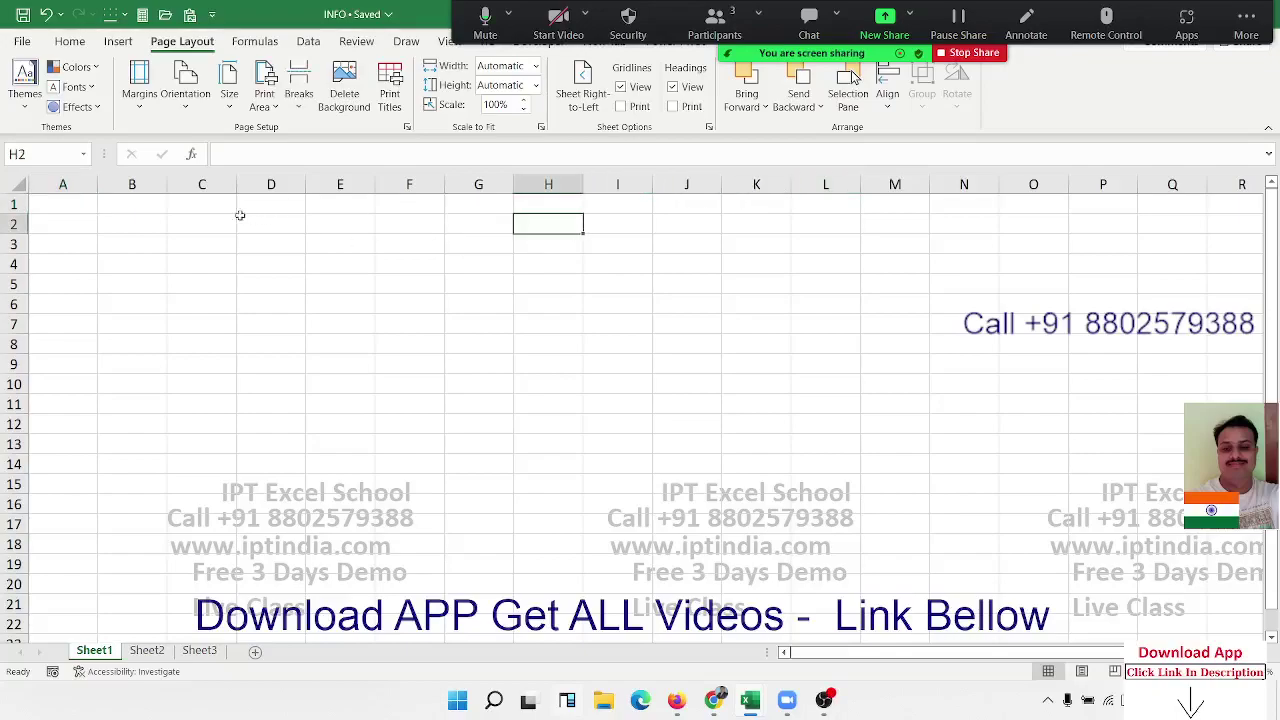
left_click(191, 155)
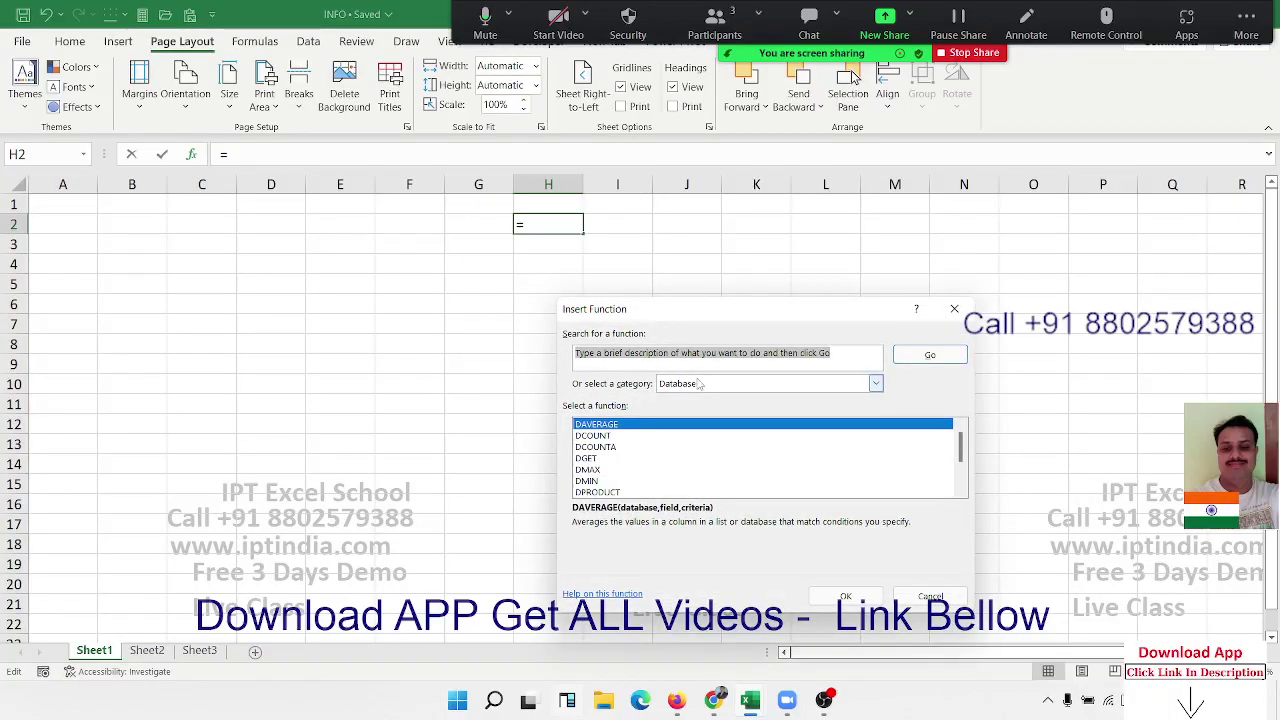
left_click(700, 386)
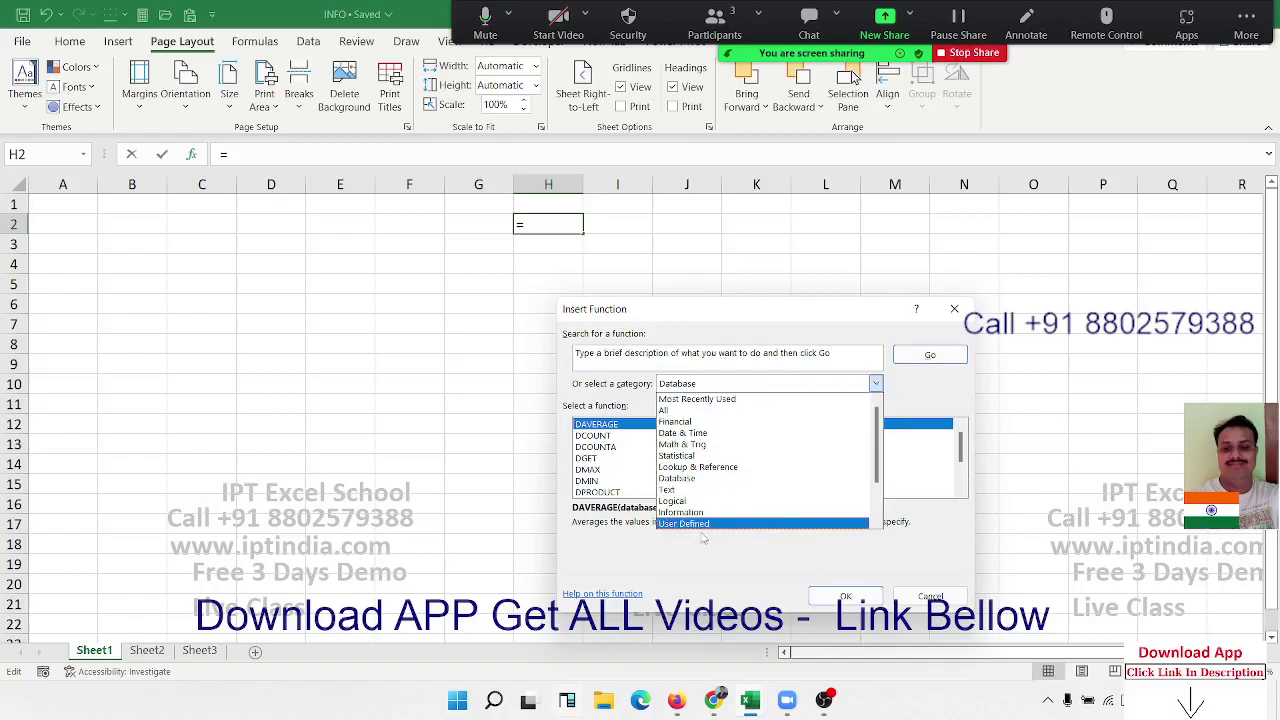
left_click(700, 512)
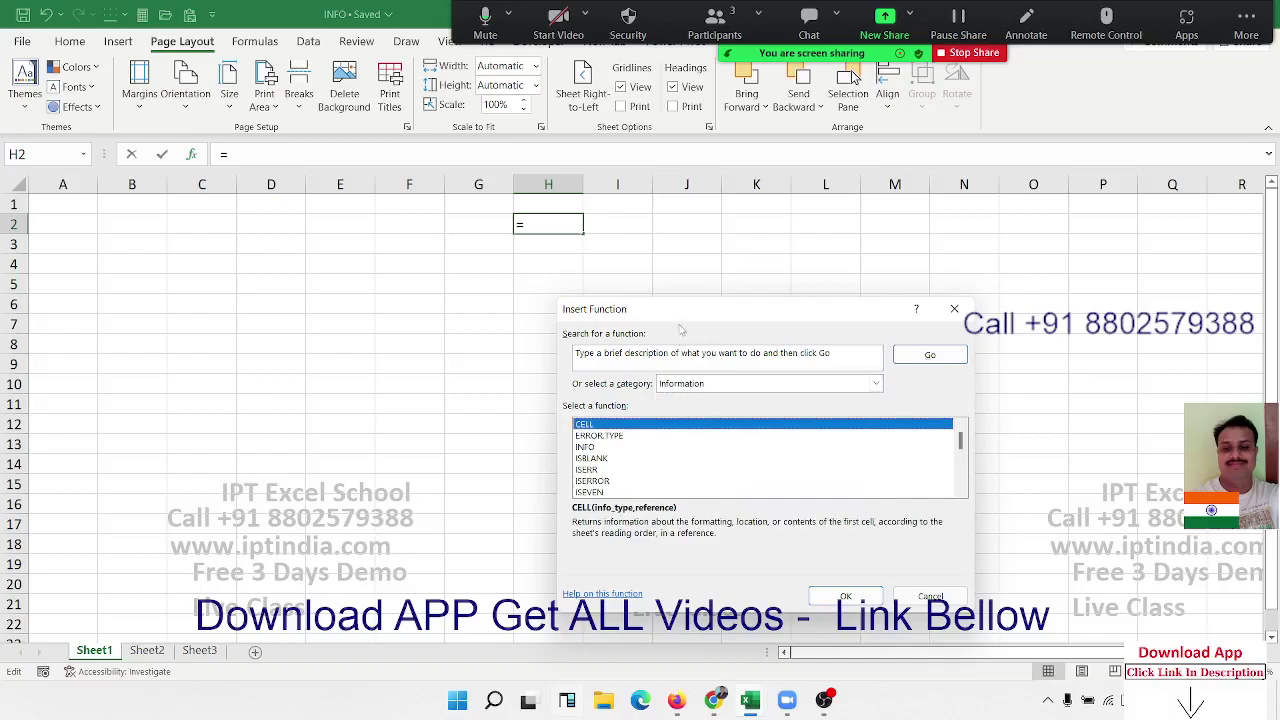
left_click_drag(676, 316, 539, 209)
scroll(508, 341, "down", 2)
scroll(506, 342, "down", 1)
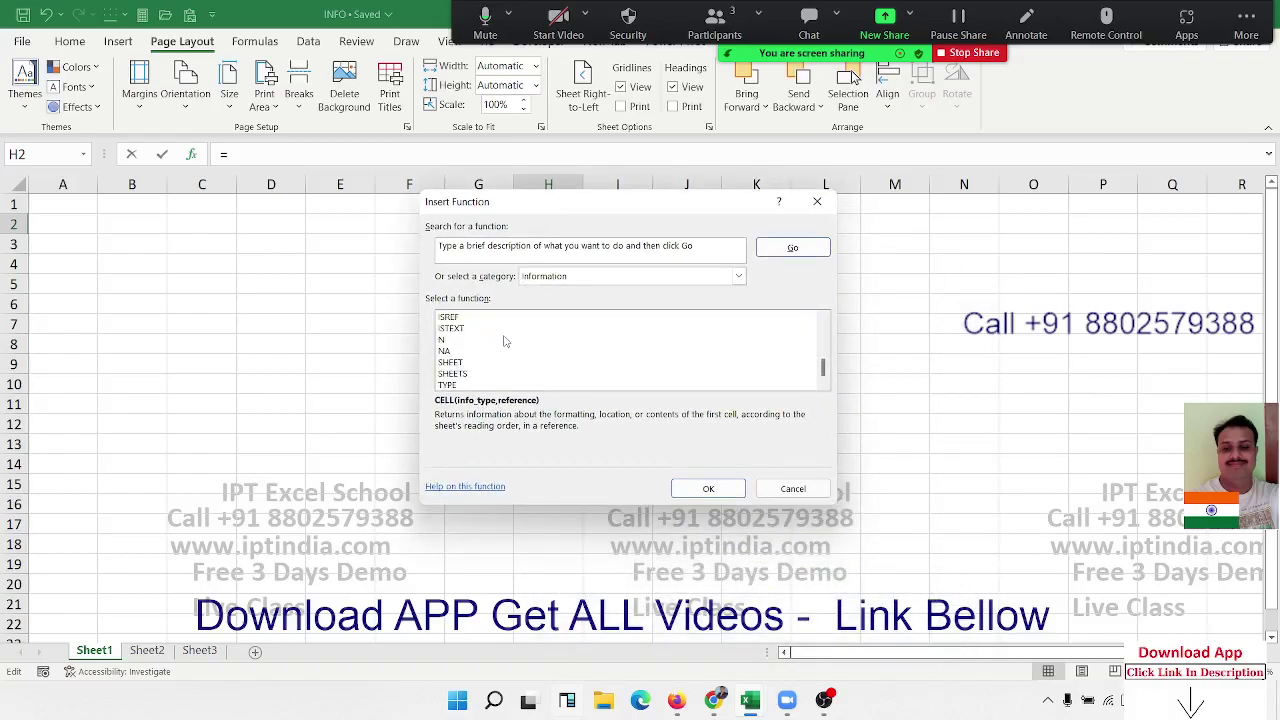
scroll(505, 342, "up", 3)
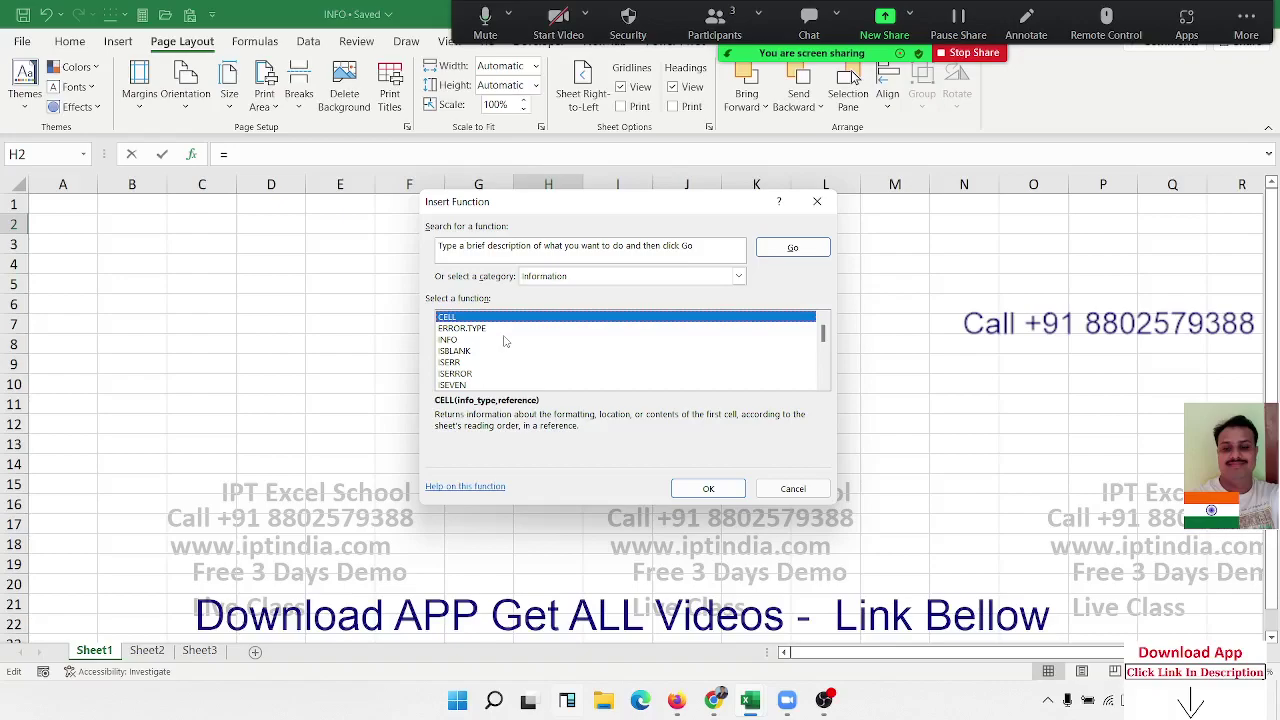
scroll(513, 344, "down", 3)
scroll(513, 344, "down", 2)
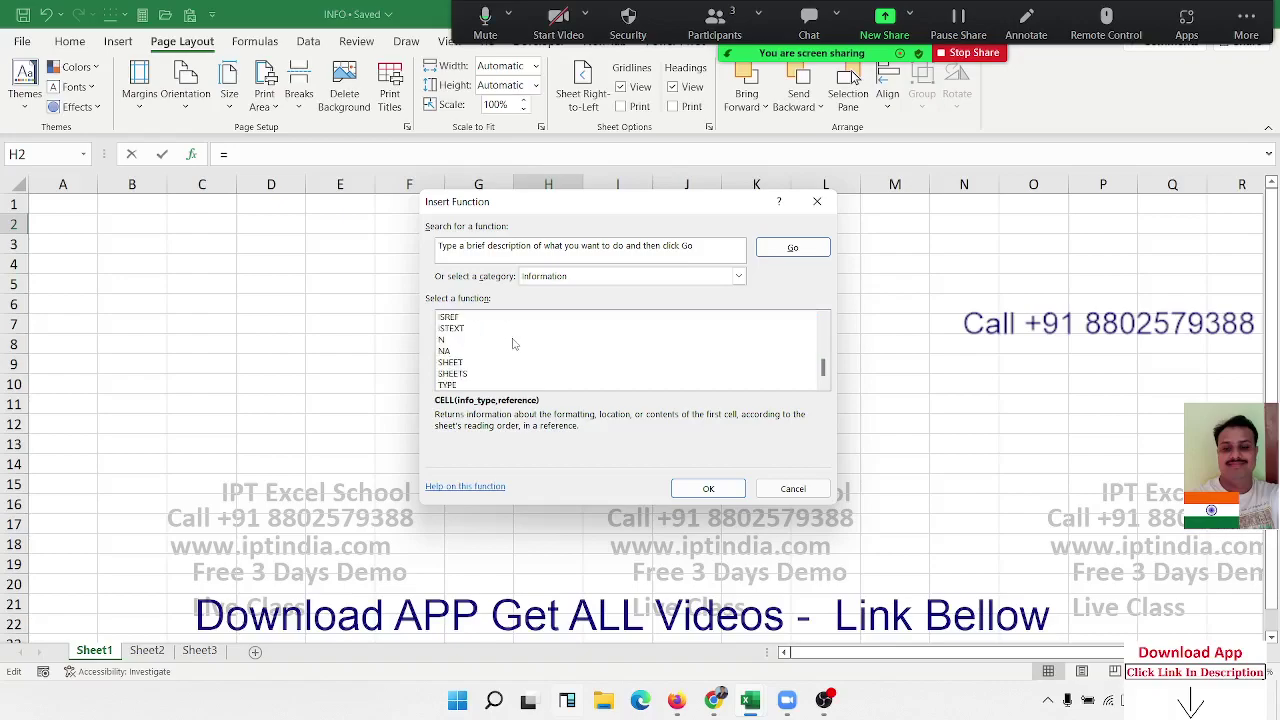
scroll(513, 344, "up", 3)
scroll(513, 344, "up", 2)
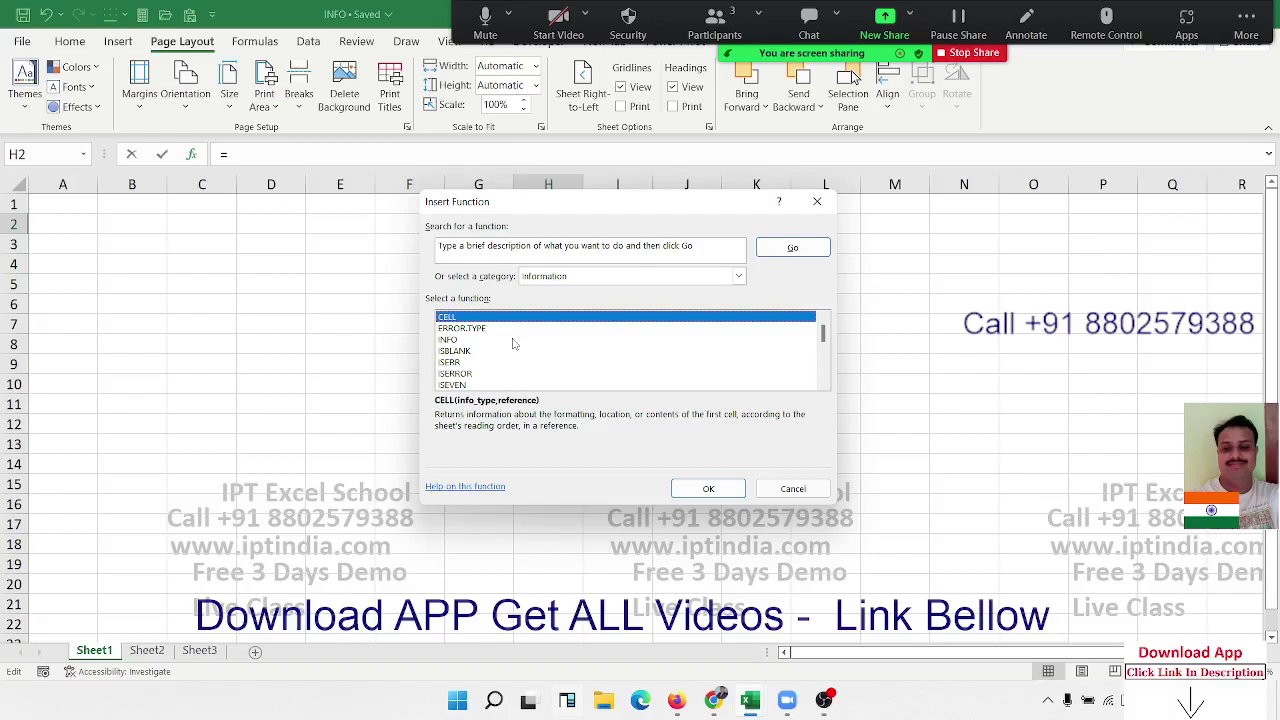
key("Escape")
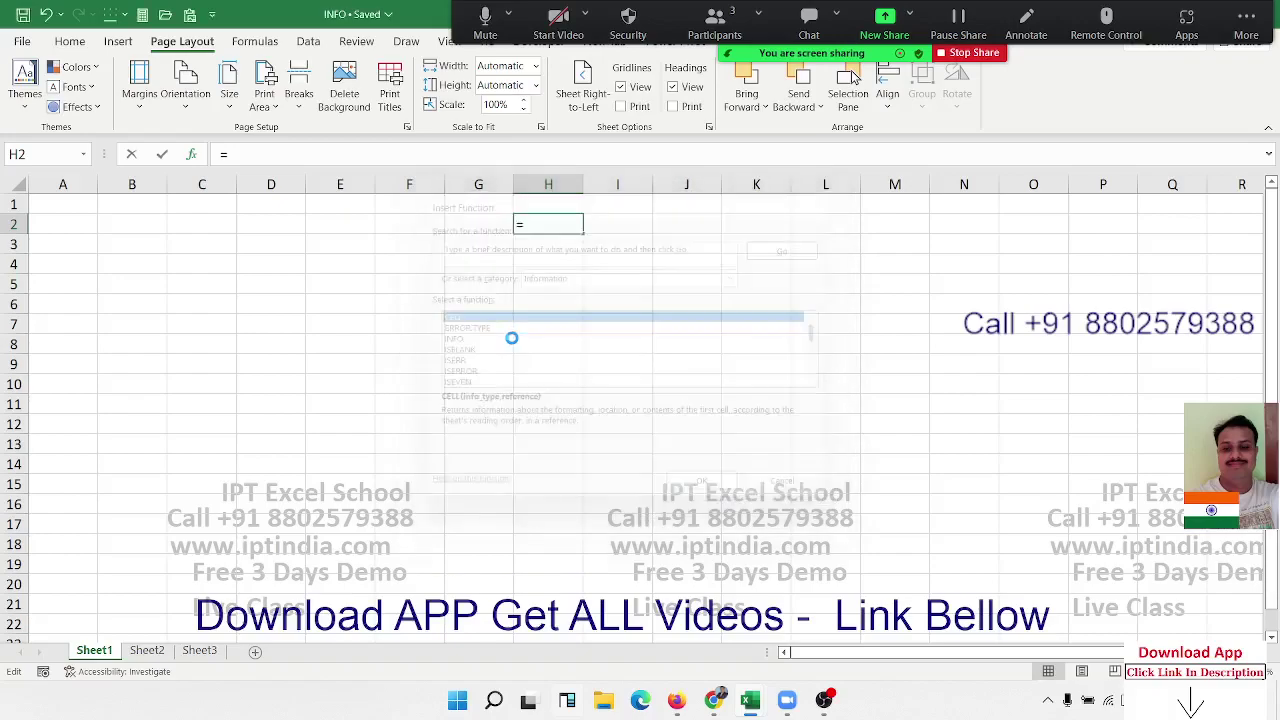
- Enter =CELL("filename") in D3 to show the workbook path, dismissing the pop-up
left_click(256, 247)
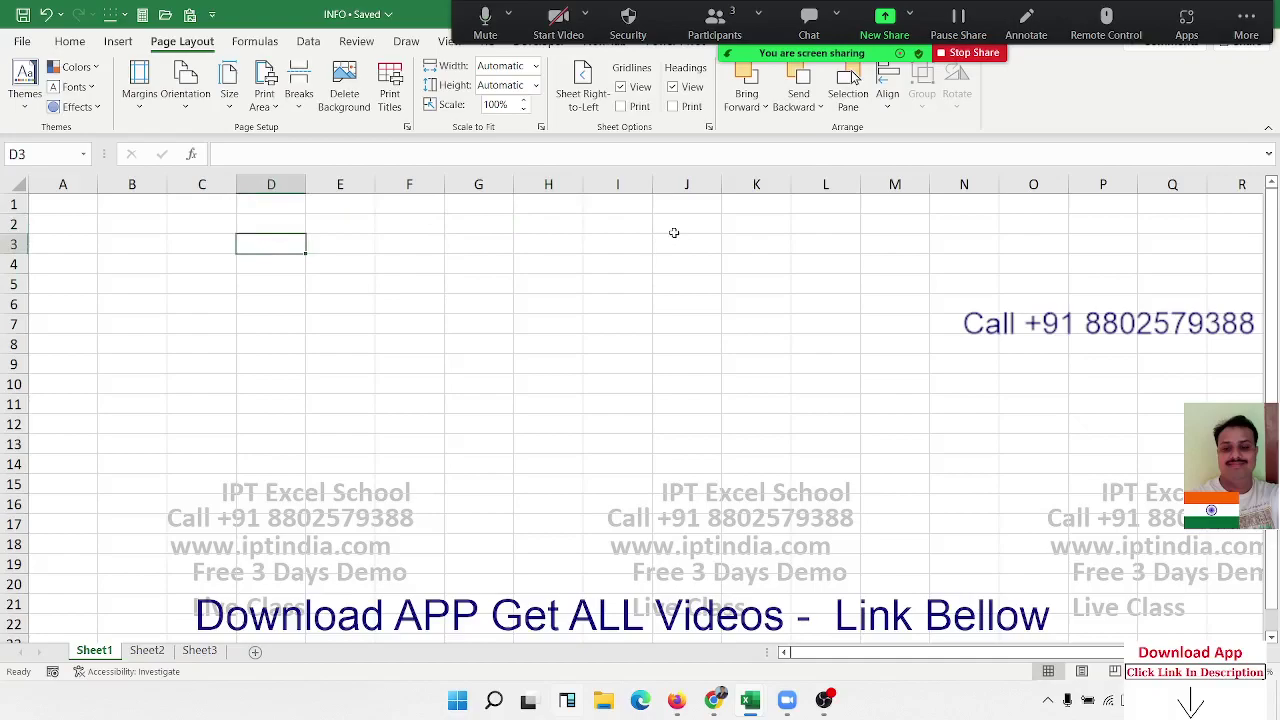
type("=")
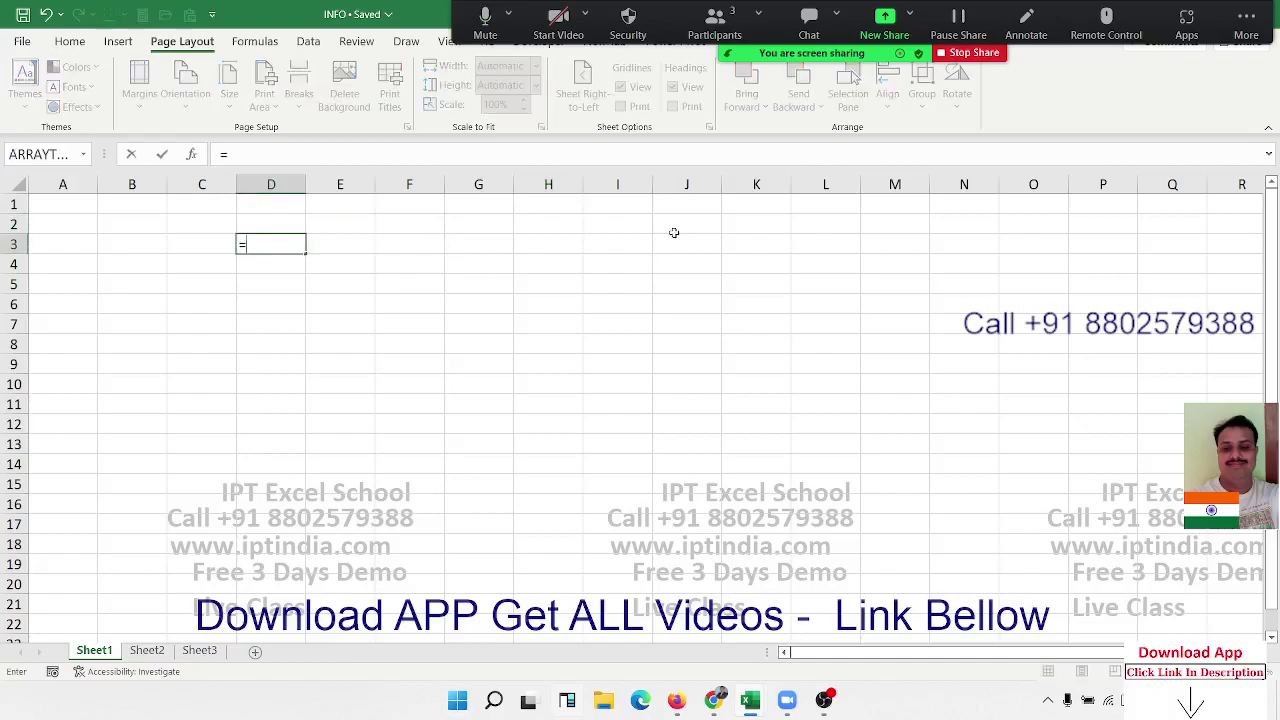
type("ce")
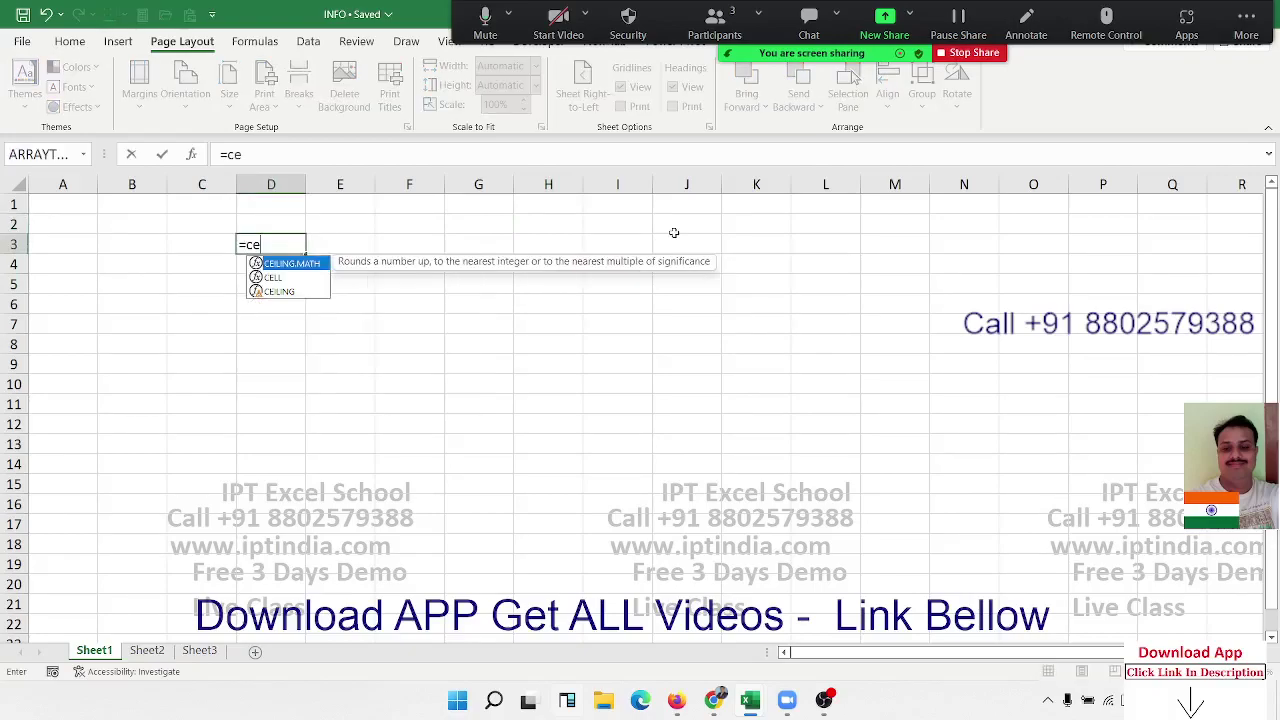
key("Down")
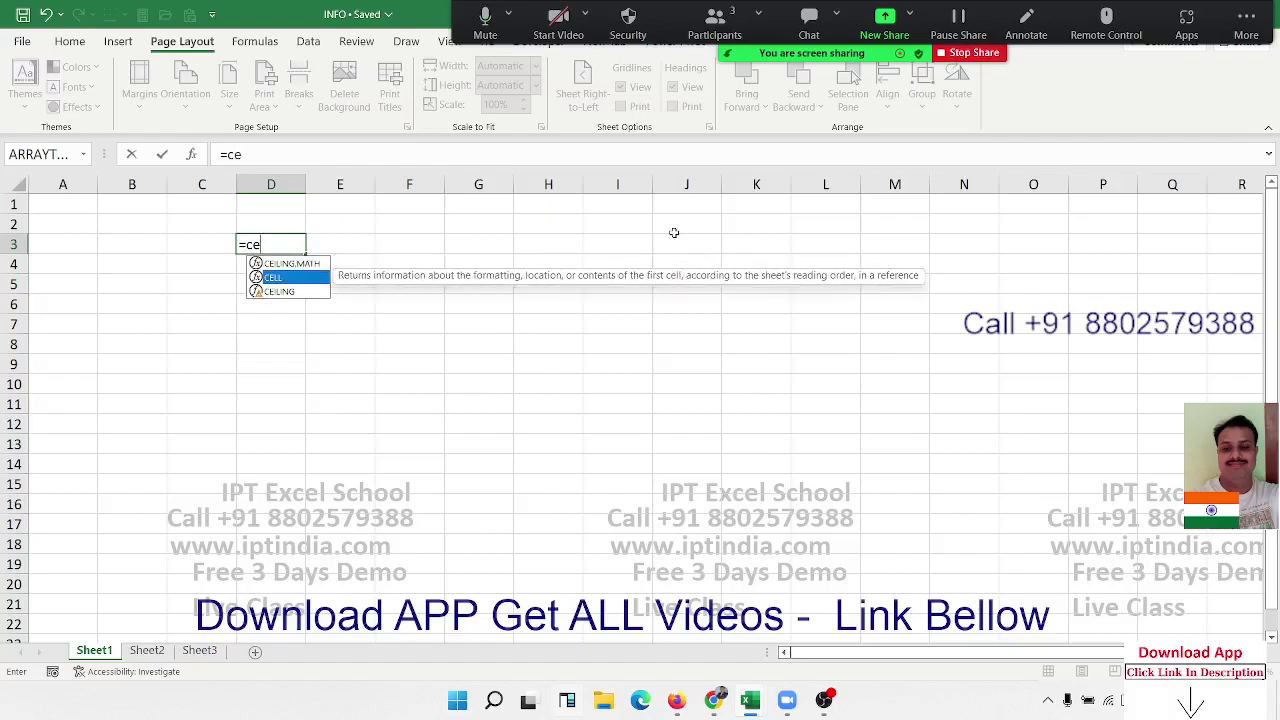
key("Tab")
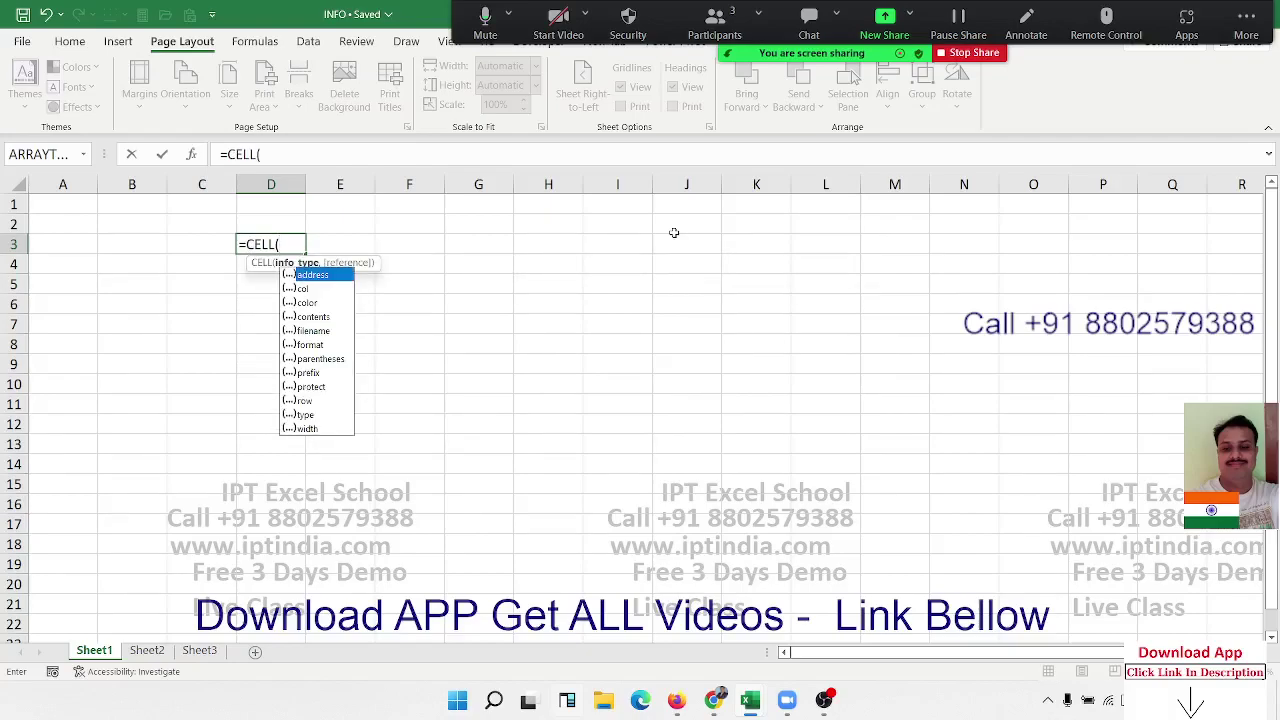
key("Down")
key("Down")
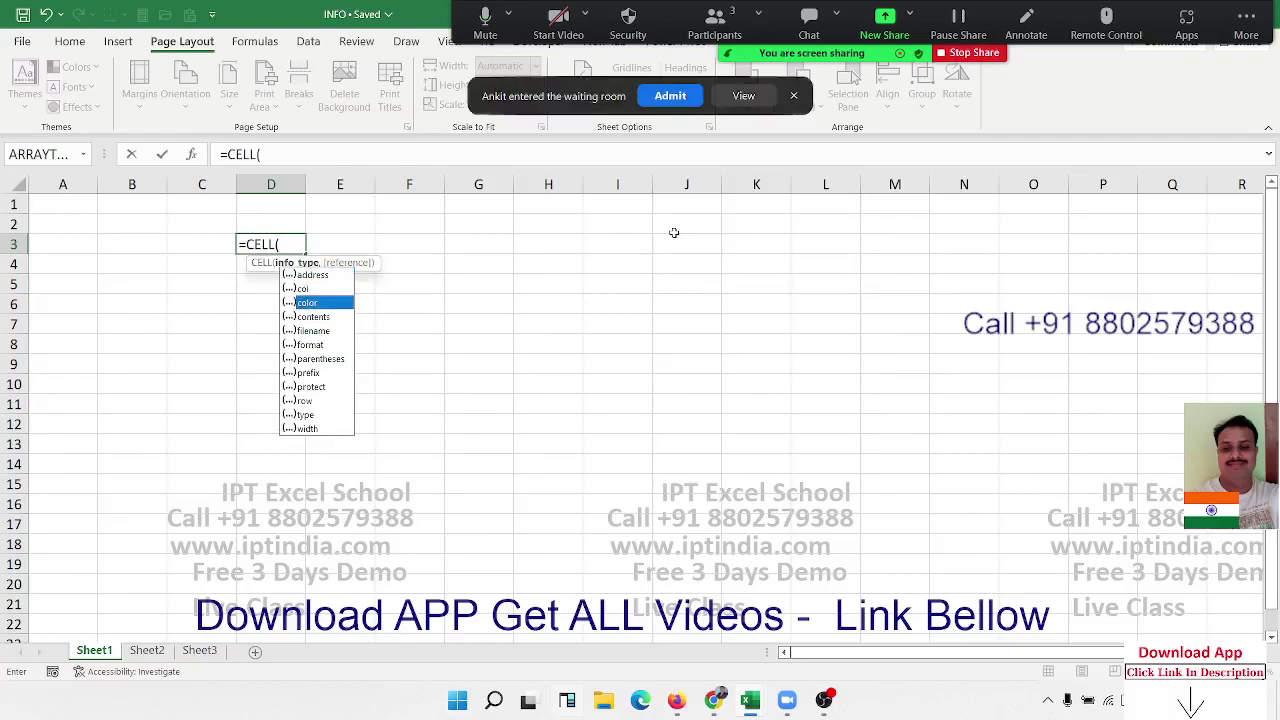
key("Down")
key("Down")
key("Down")
key("Up")
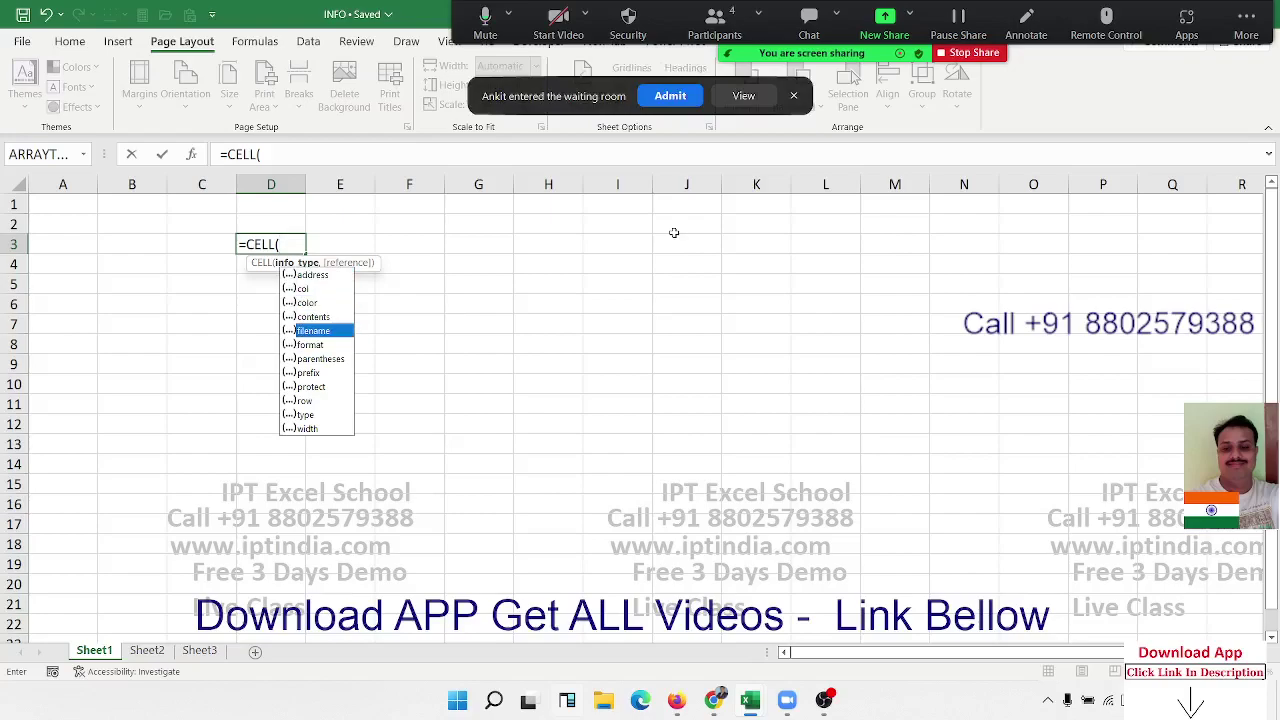
key("Tab")
key("Return")
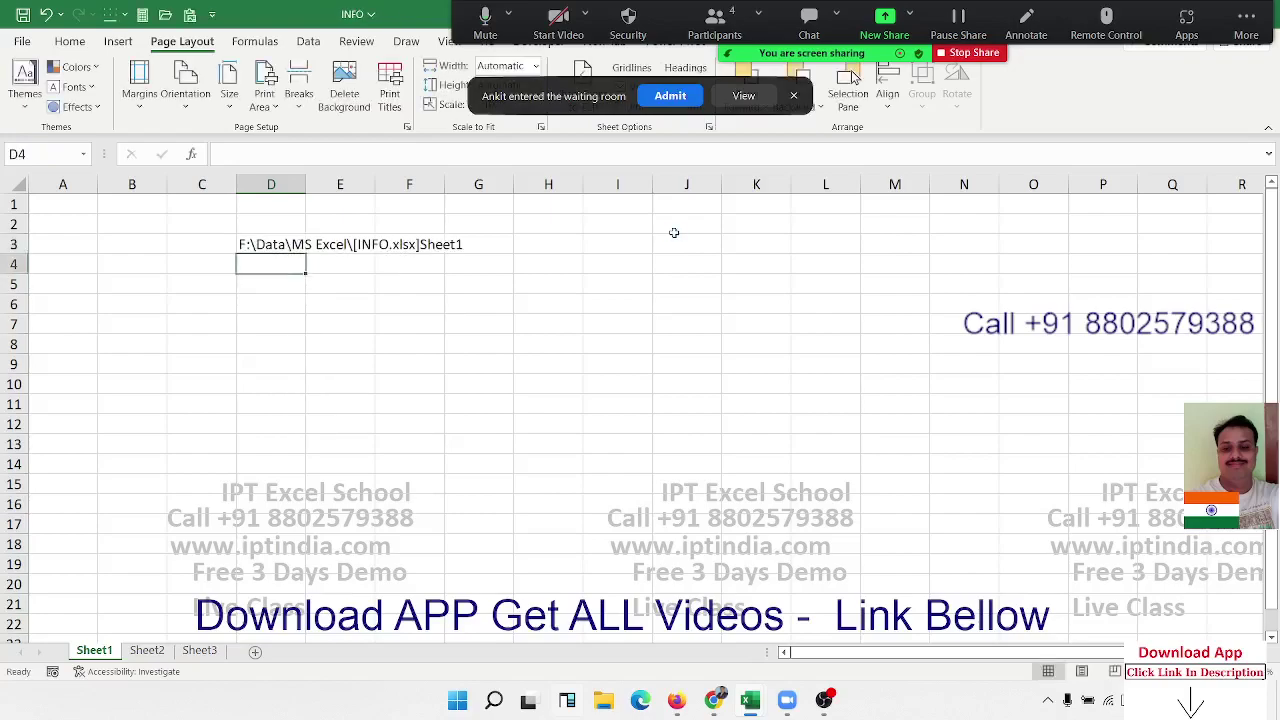
left_click(688, 95)
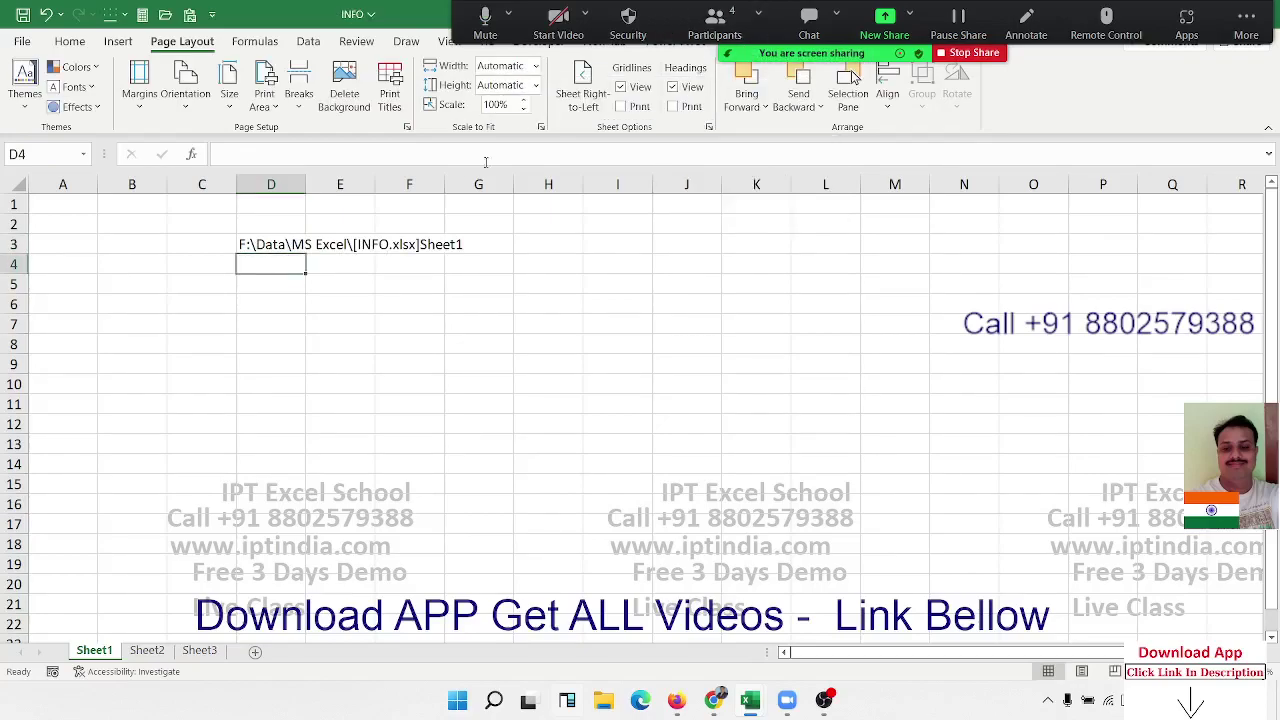
left_click(285, 241)
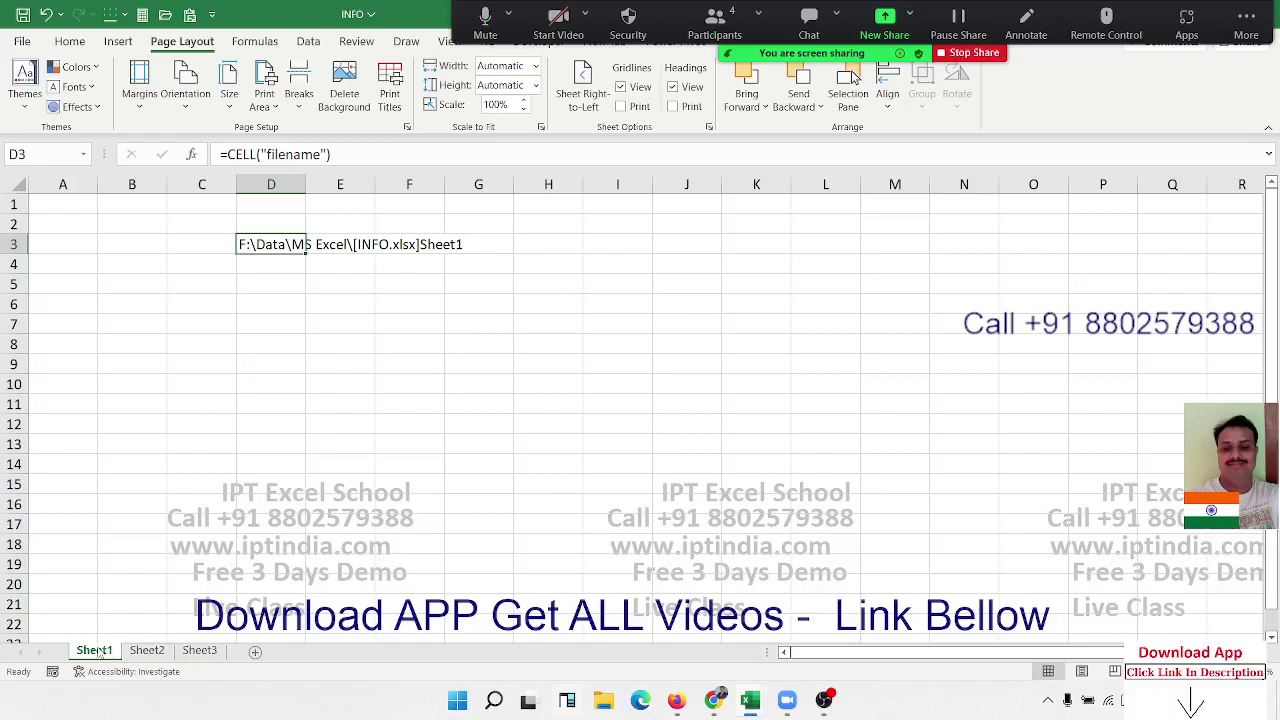
- Copy Sheet1 as Sheet1 (2) and clear its D3 formula
left_click_drag(96, 651, 145, 650, "ctrl")
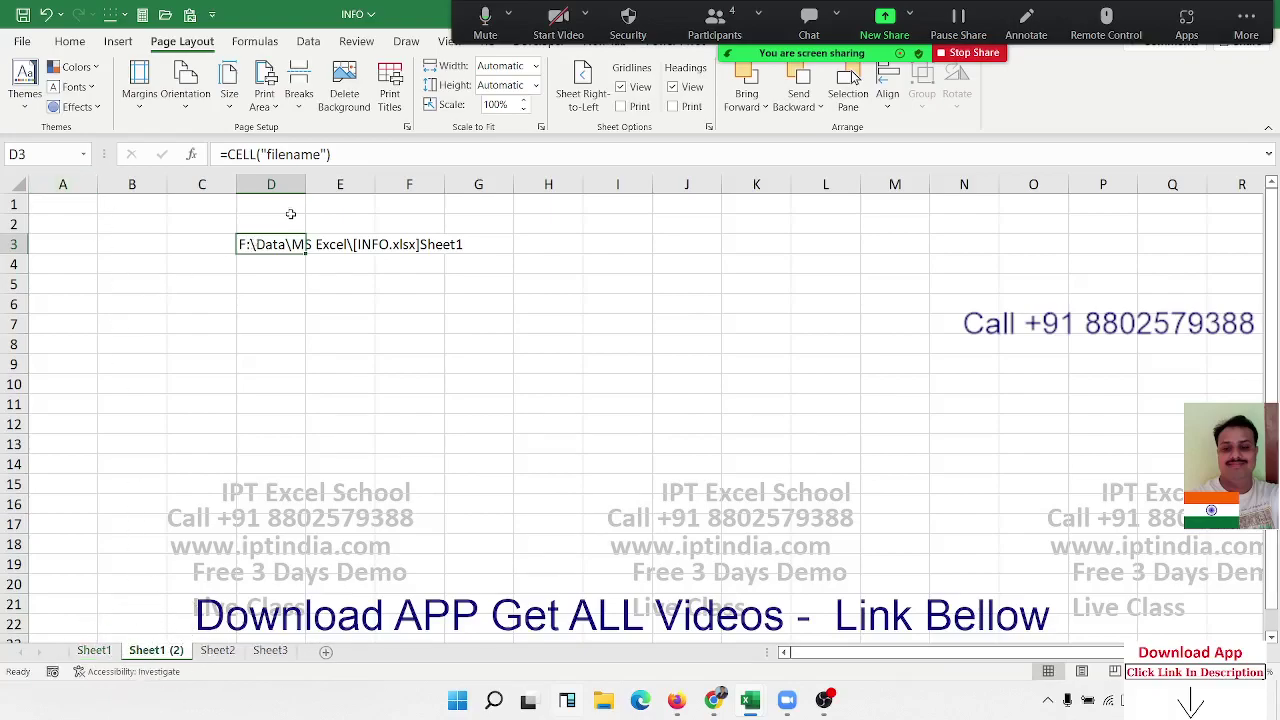
key("Delete")
key("Left")
key("Up")
key("Up")
key("Left")
key("Left")
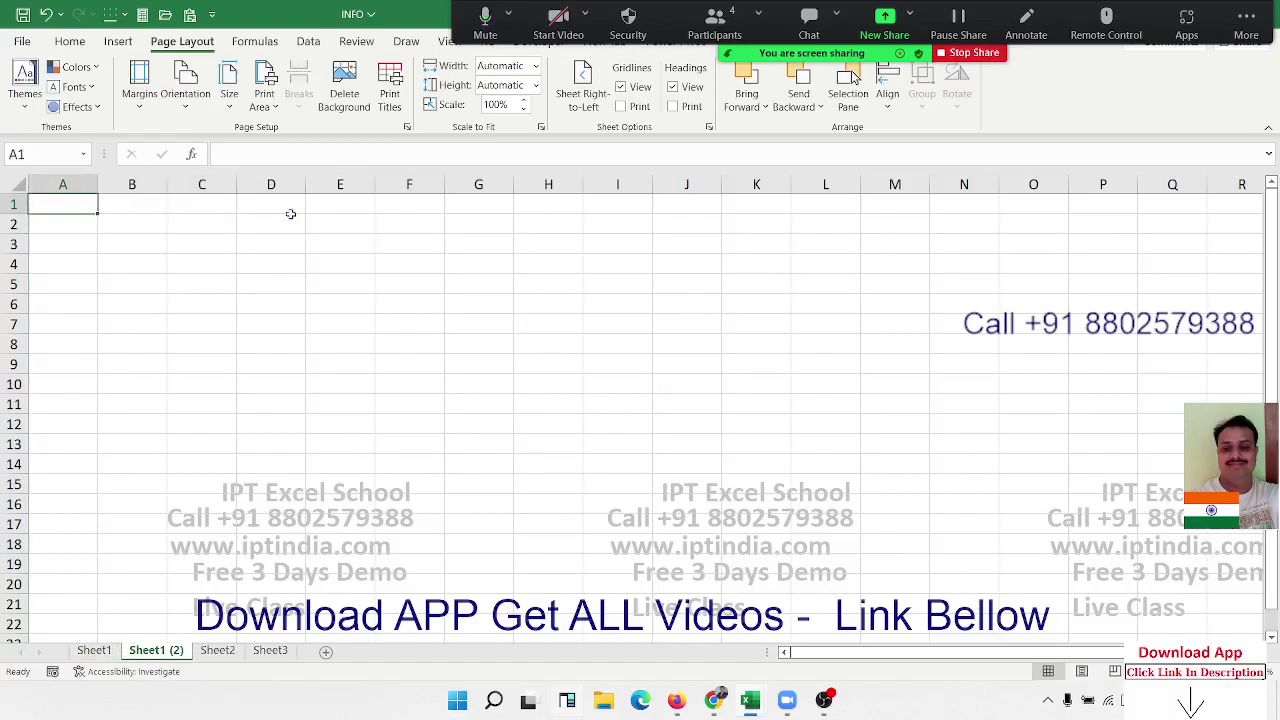
- Enter Name in A1, Sales in B1, and a person's name in A2
type("Name")
key("Tab")
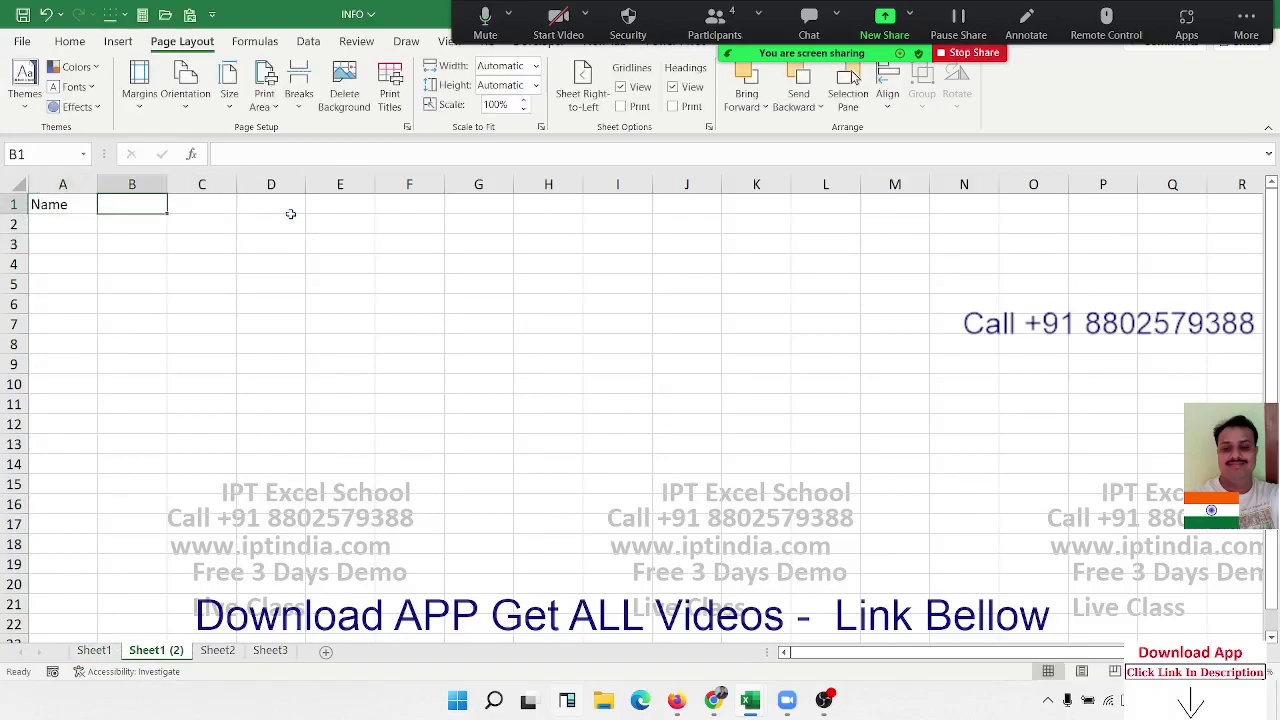
type("Sales")
key("Return")
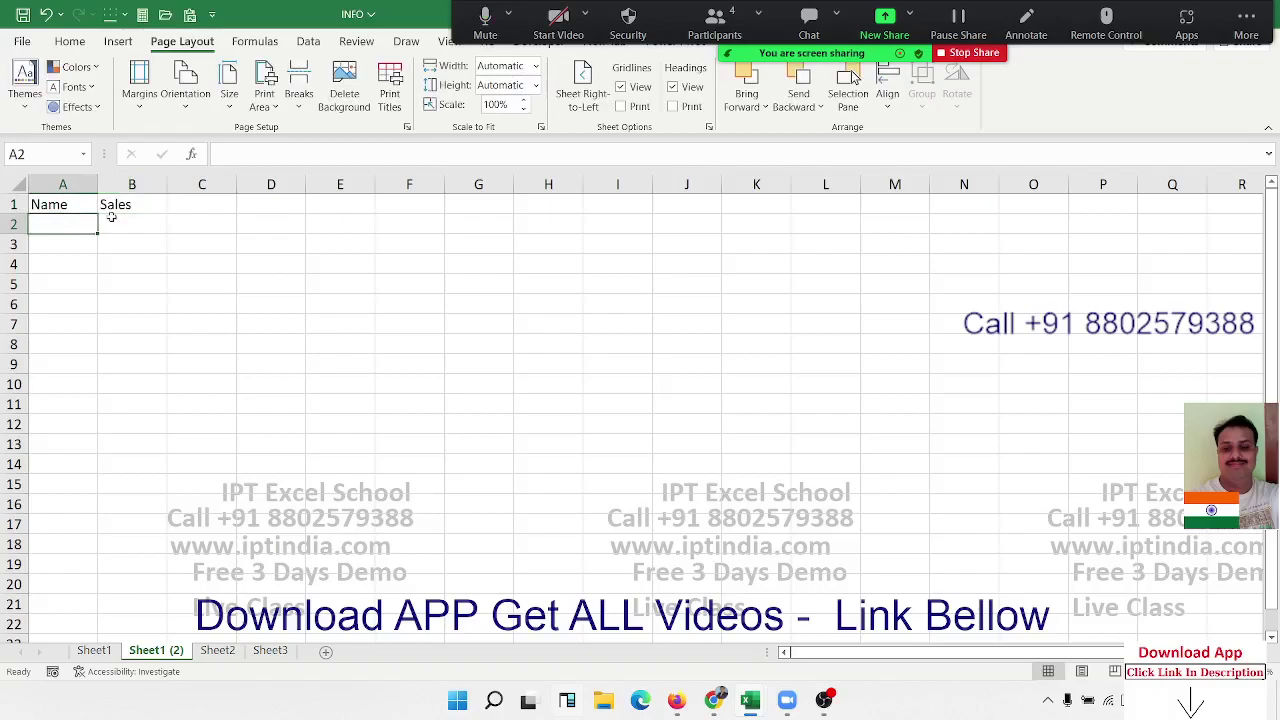
type("Puja")
left_click(124, 284)
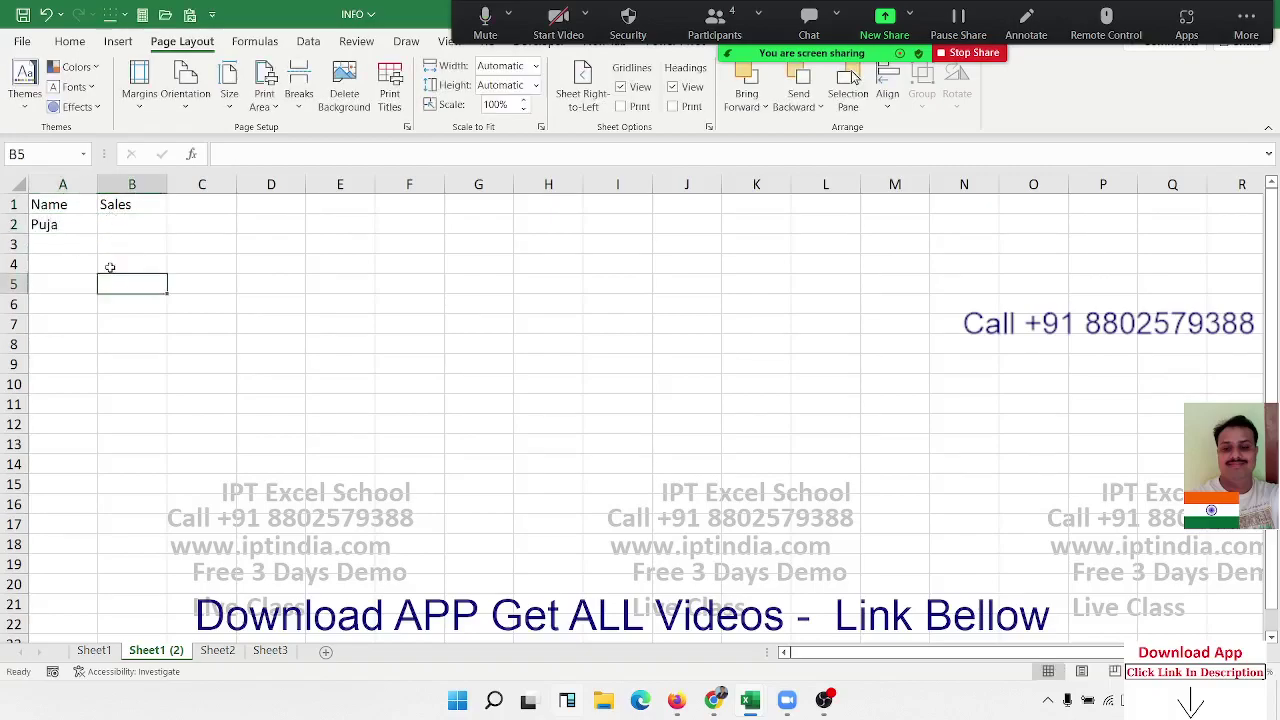
- Replace B1 with JAN and fill the month series across to AUG in I1
left_click(118, 206)
type("JA")
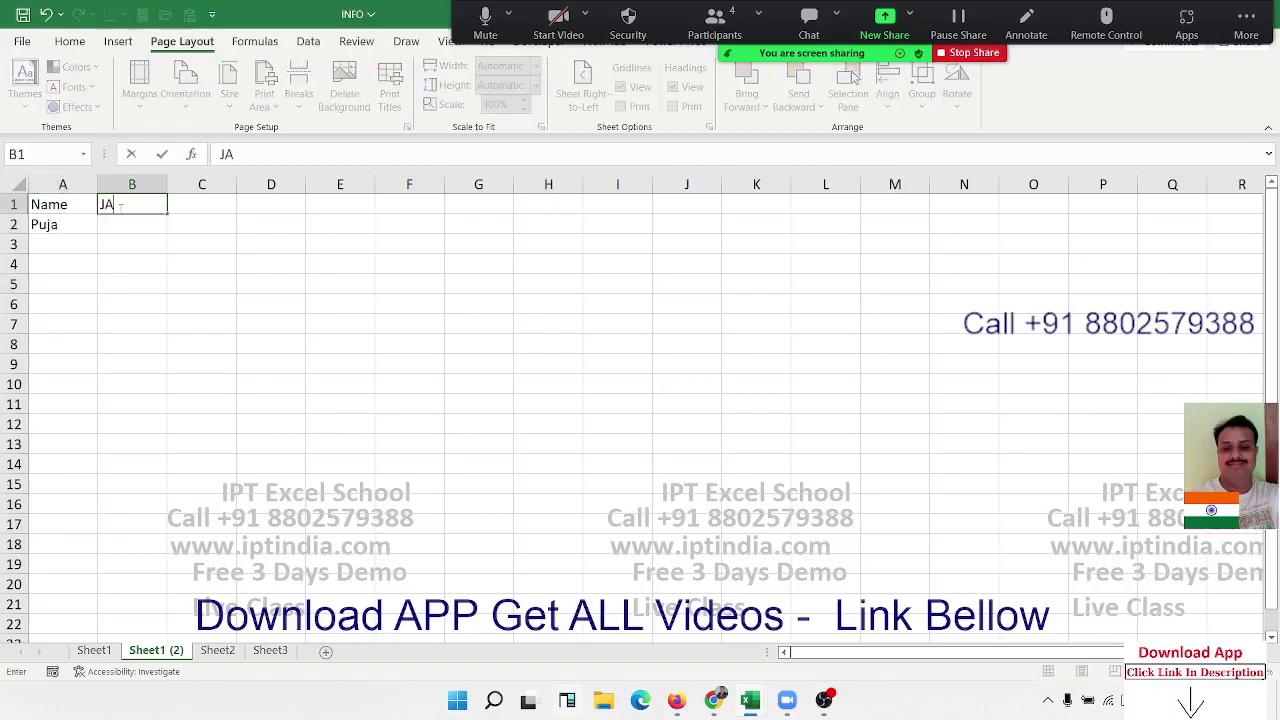
type("N")
key("Return")
left_click(120, 208)
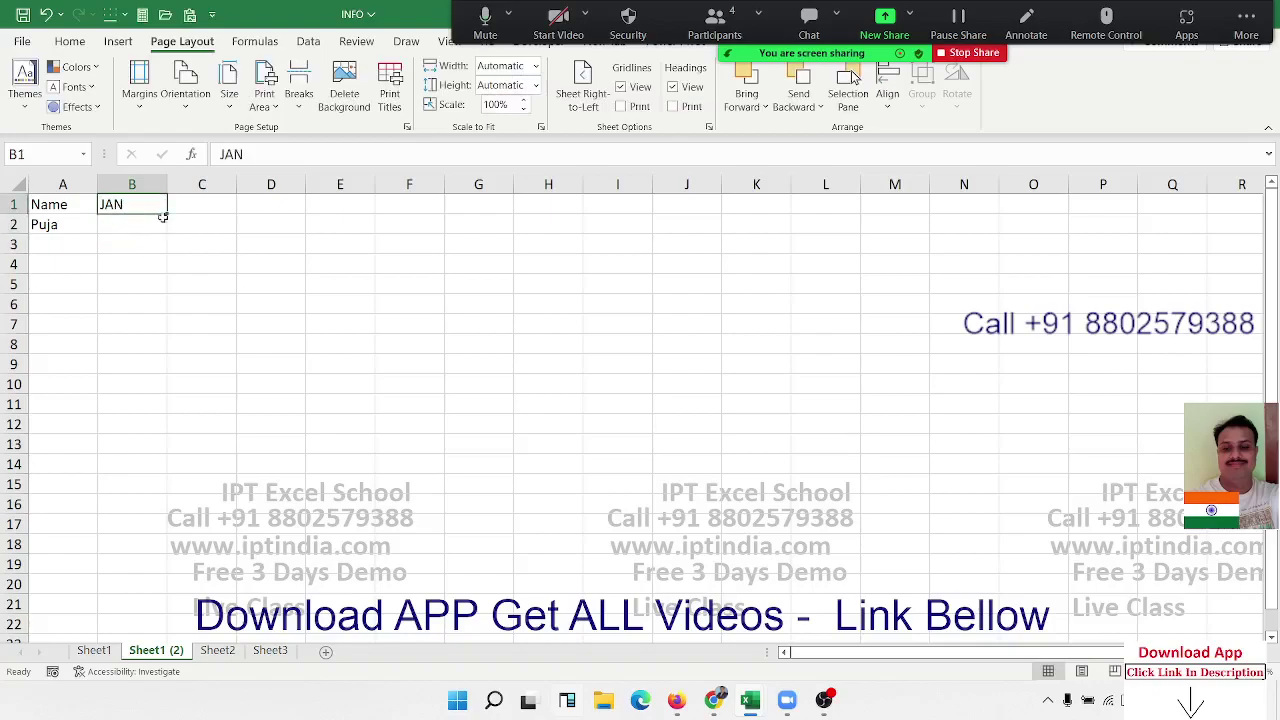
left_click_drag(167, 212, 641, 213)
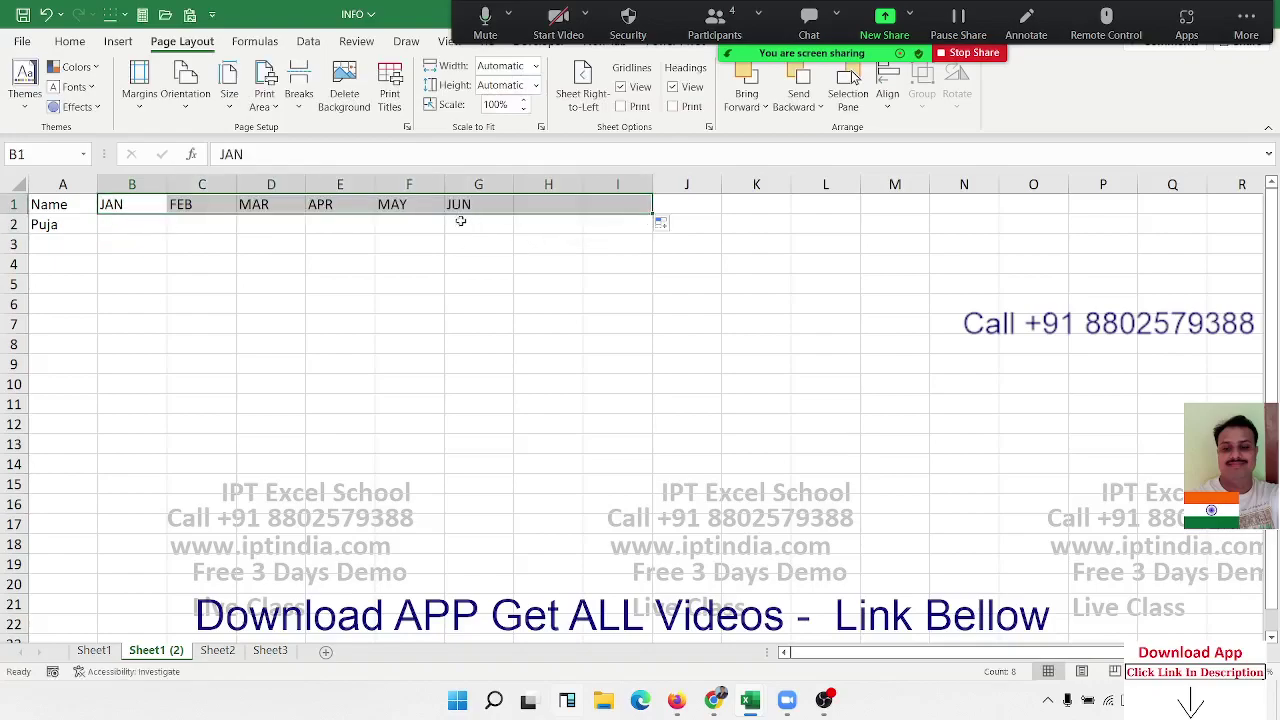
left_click(100, 226)
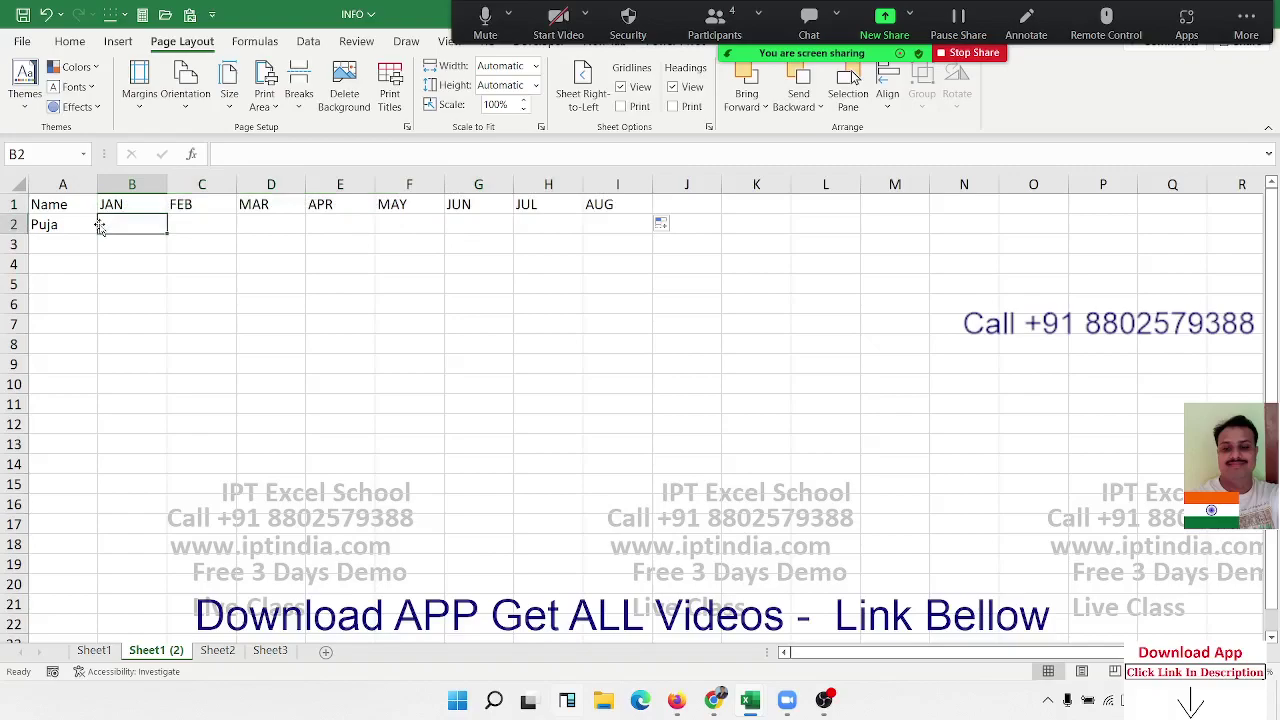
- Close the Zoom participants window and enter =RANDBETWEEN(10,90) in B2
type("=ra")
left_click(714, 22)
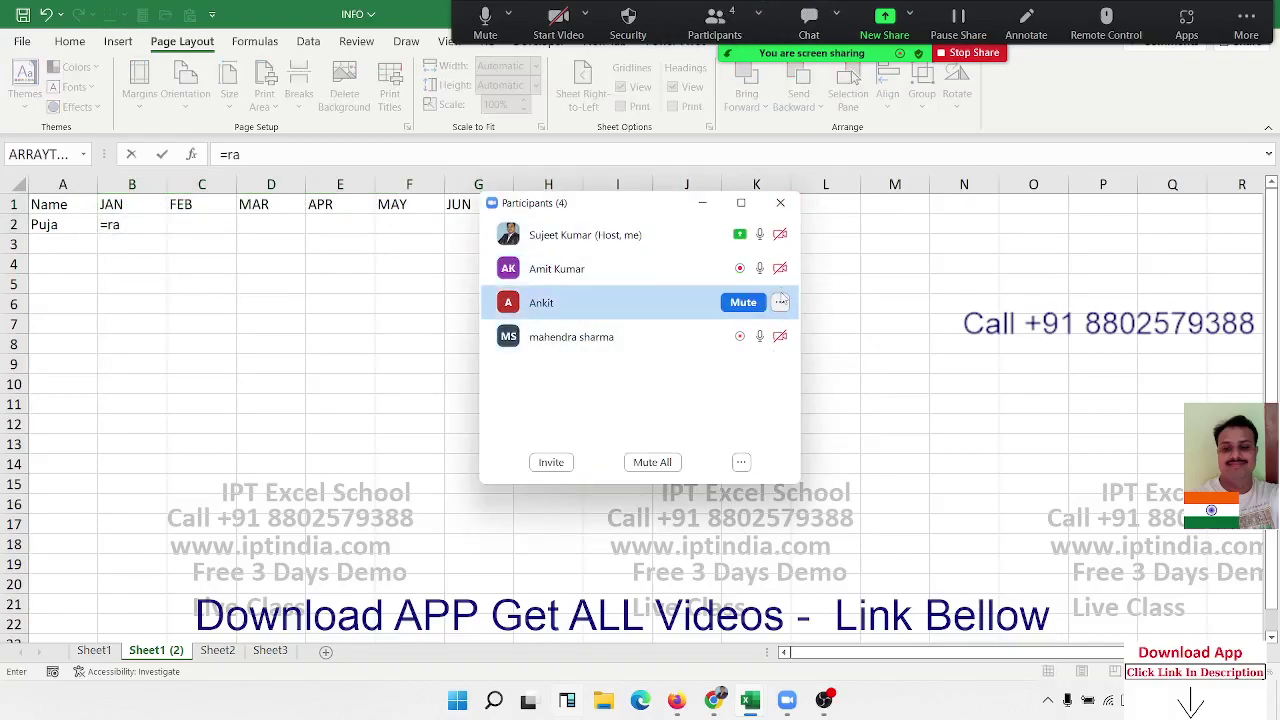
left_click(779, 302)
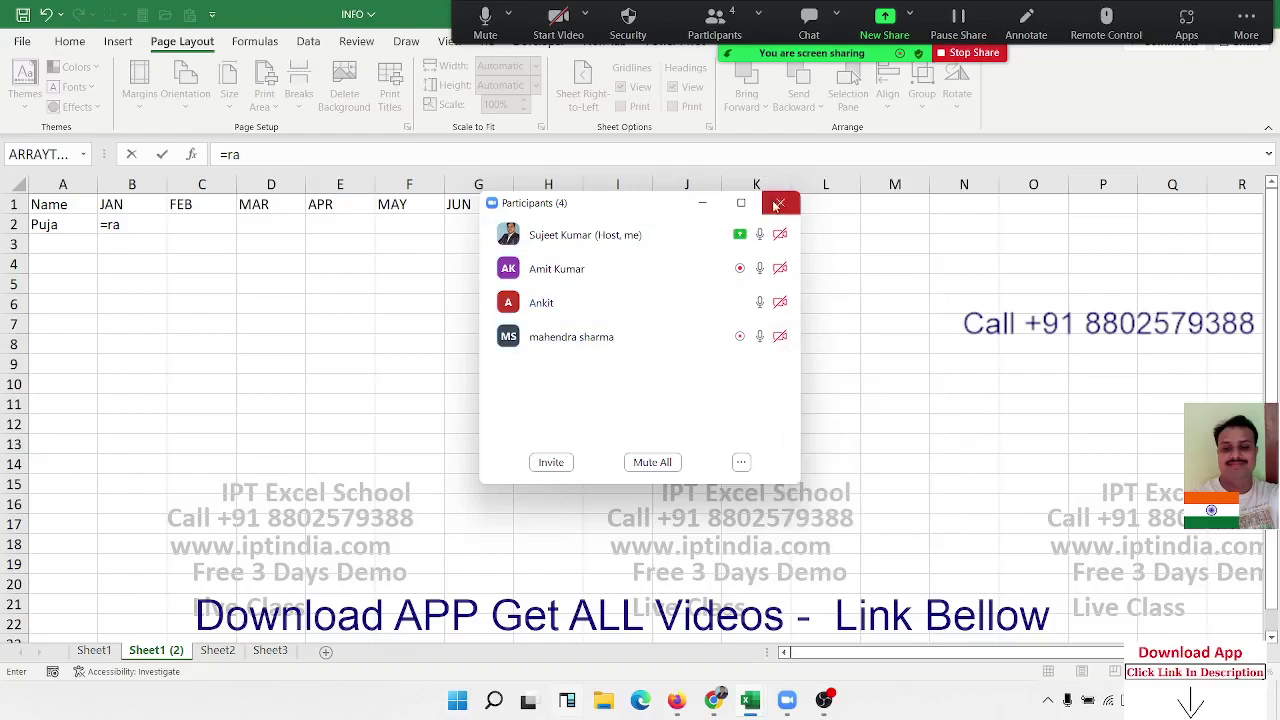
left_click(780, 203)
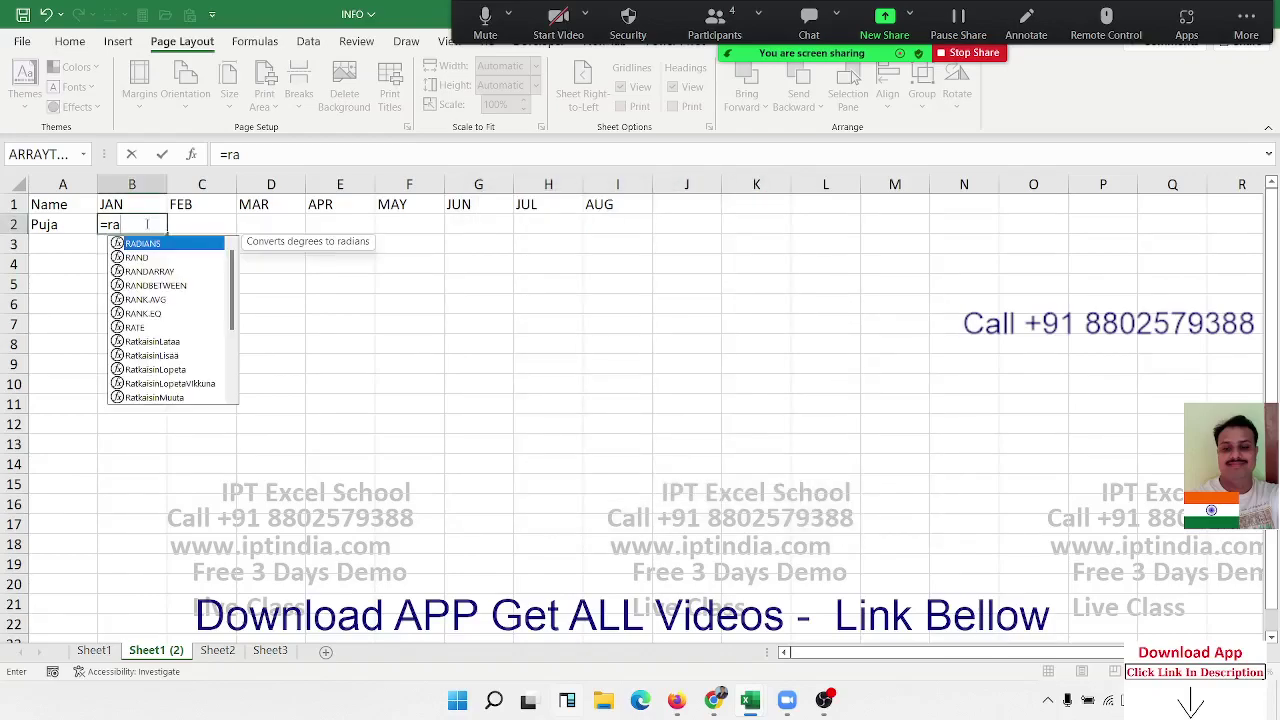
key("Down")
key("Down")
key("Down")
key("Tab")
type("1")
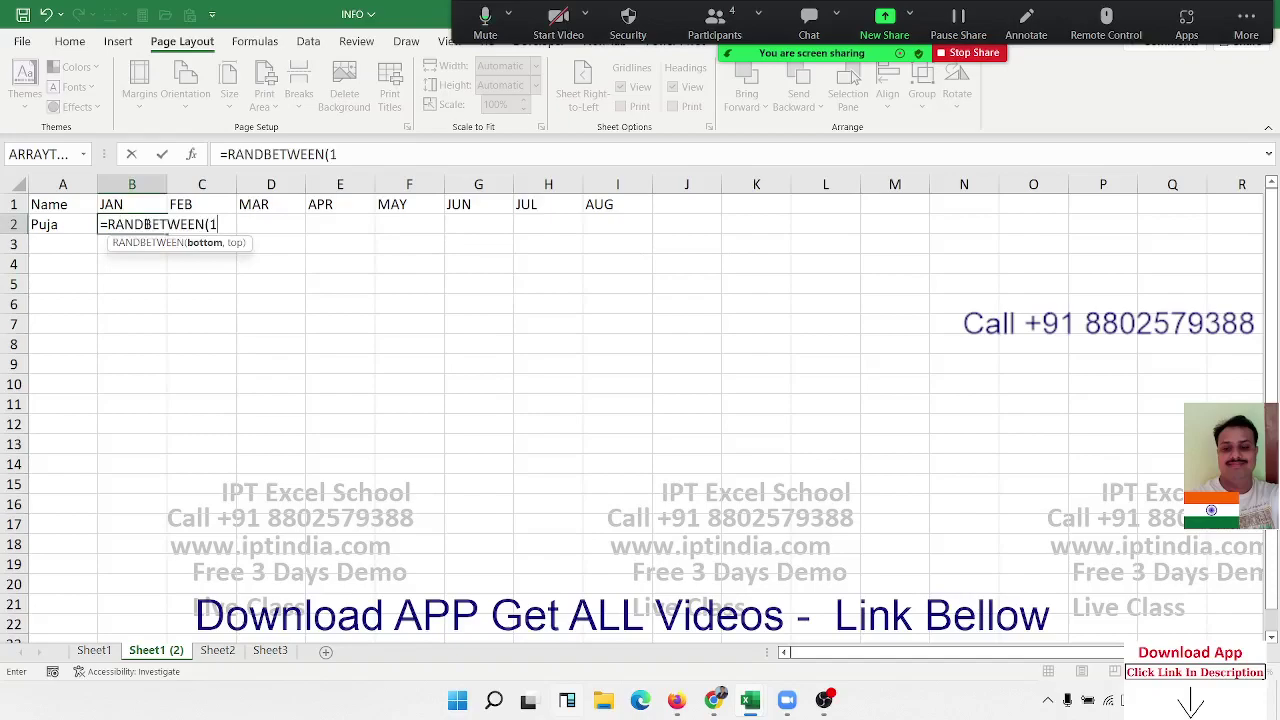
type("0,9")
type("0")
key("Tab")
- Copy the B2 formula across to I2 and fill the names down to row 360
key("Left")
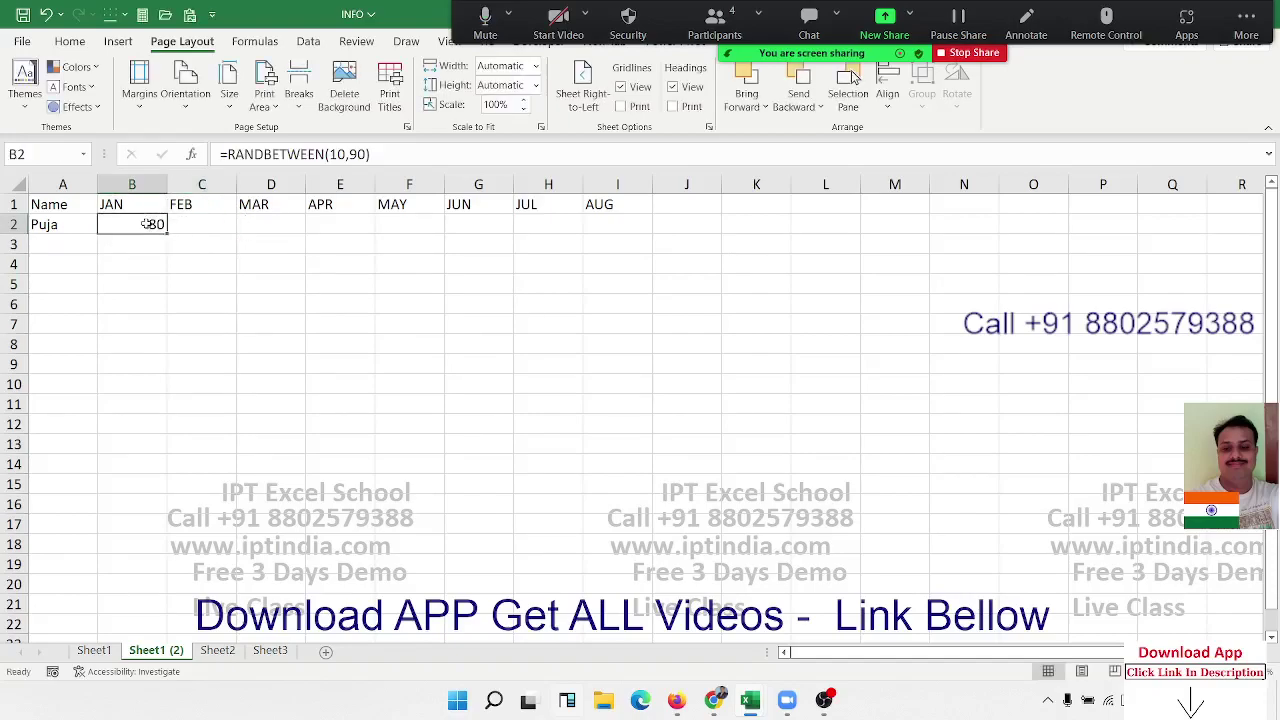
key("shift+Right")
key("shift+Right")
key("shift+Right")
key("shift+Right")
key("shift+Right")
key("shift+Right")
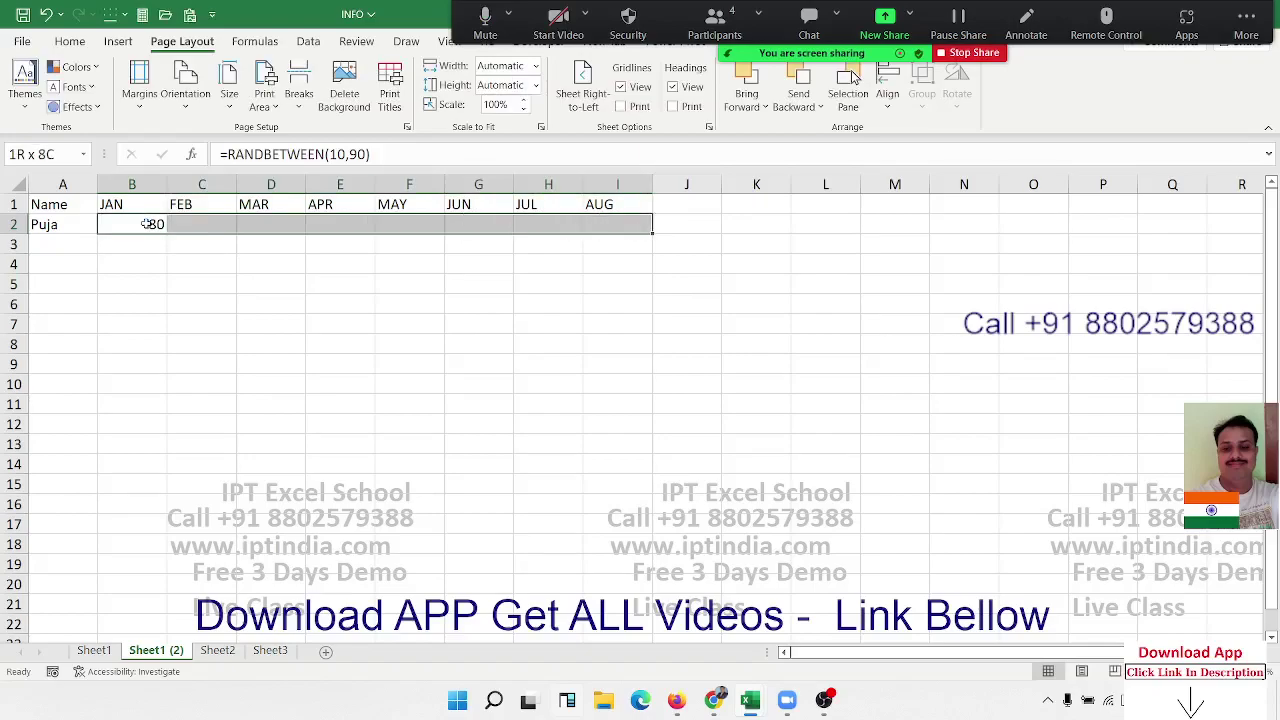
key("ctrl+r")
key("Left")
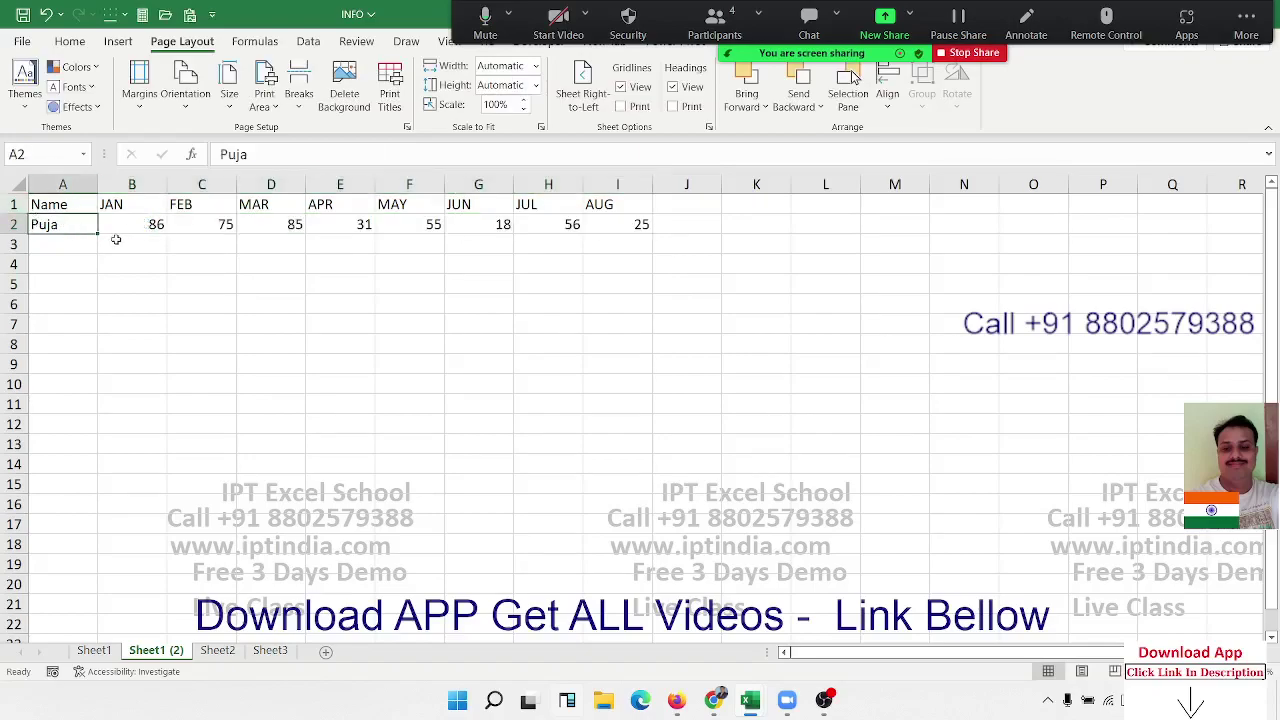
left_click_drag(97, 234, 97, 612)
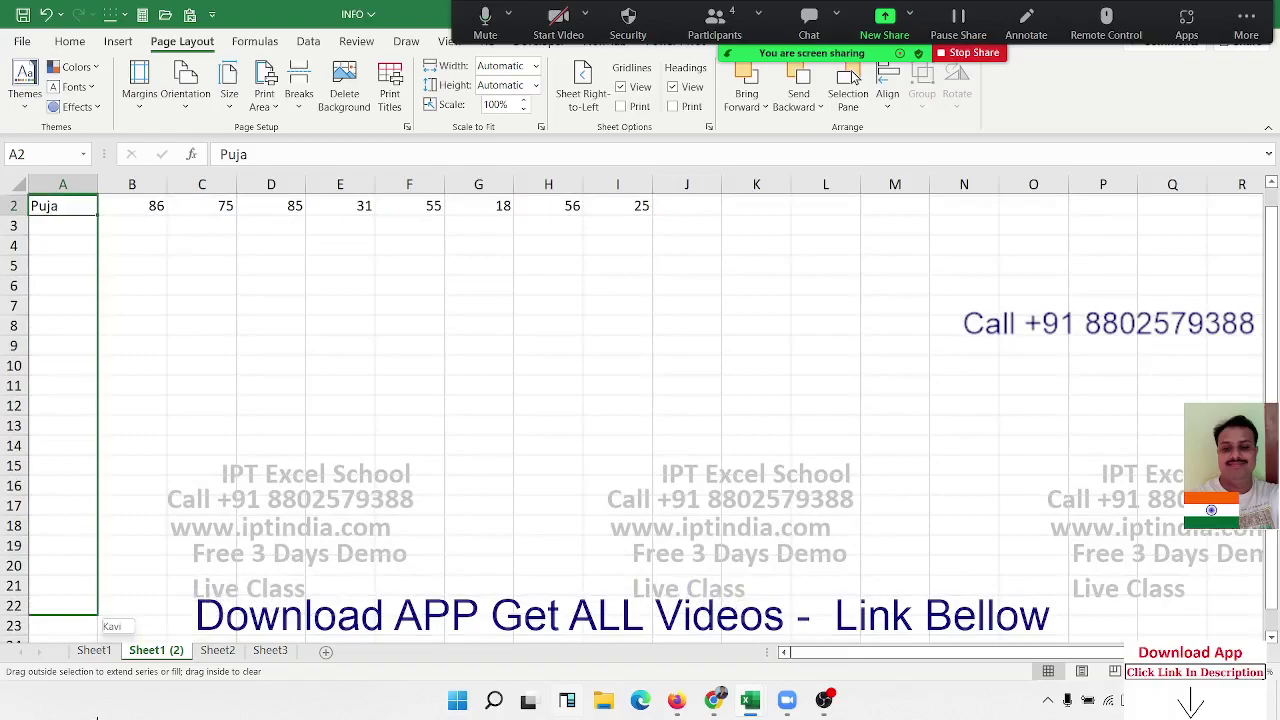
- Fill the random formula down through B2:I360 and copy the block for pasting
key("ctrl+Home")
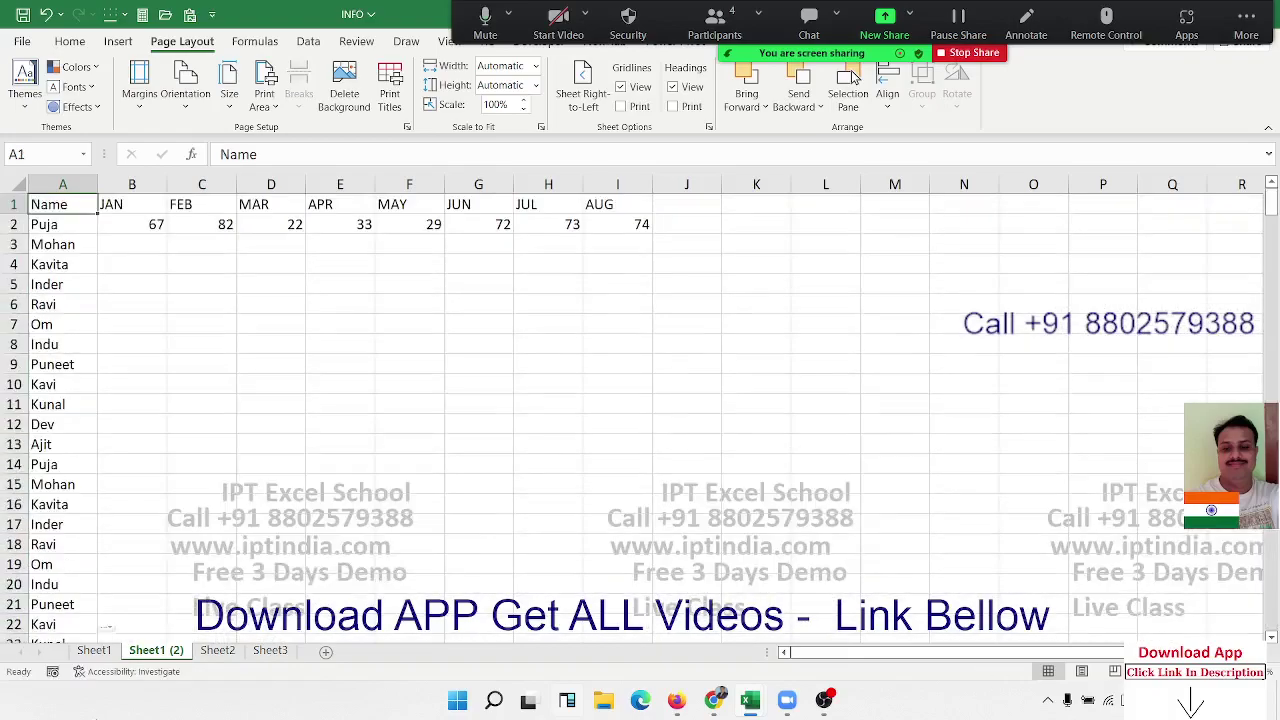
key("Right")
key("Left")
key("ctrl+Down")
key("Right")
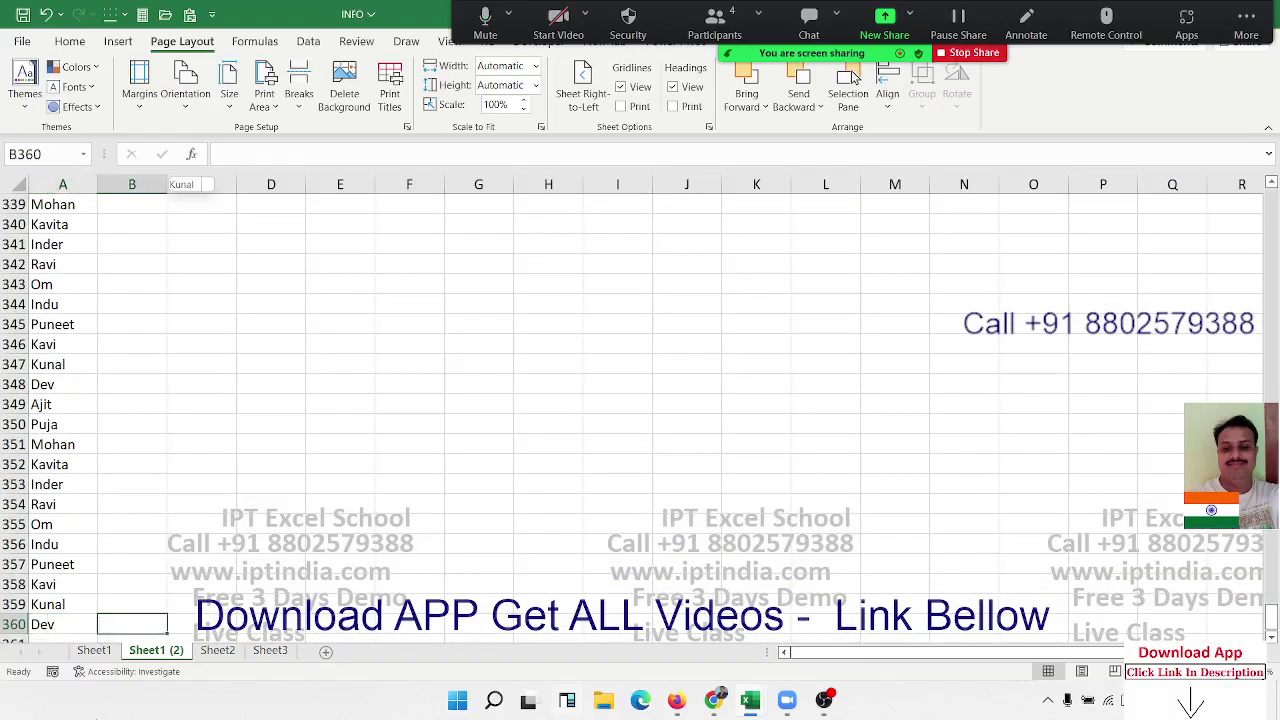
key("ctrl+shift+Up")
key("shift+Right")
key("shift+Right")
key("shift+Right")
key("shift+Right")
key("shift+Right")
key("shift+Right")
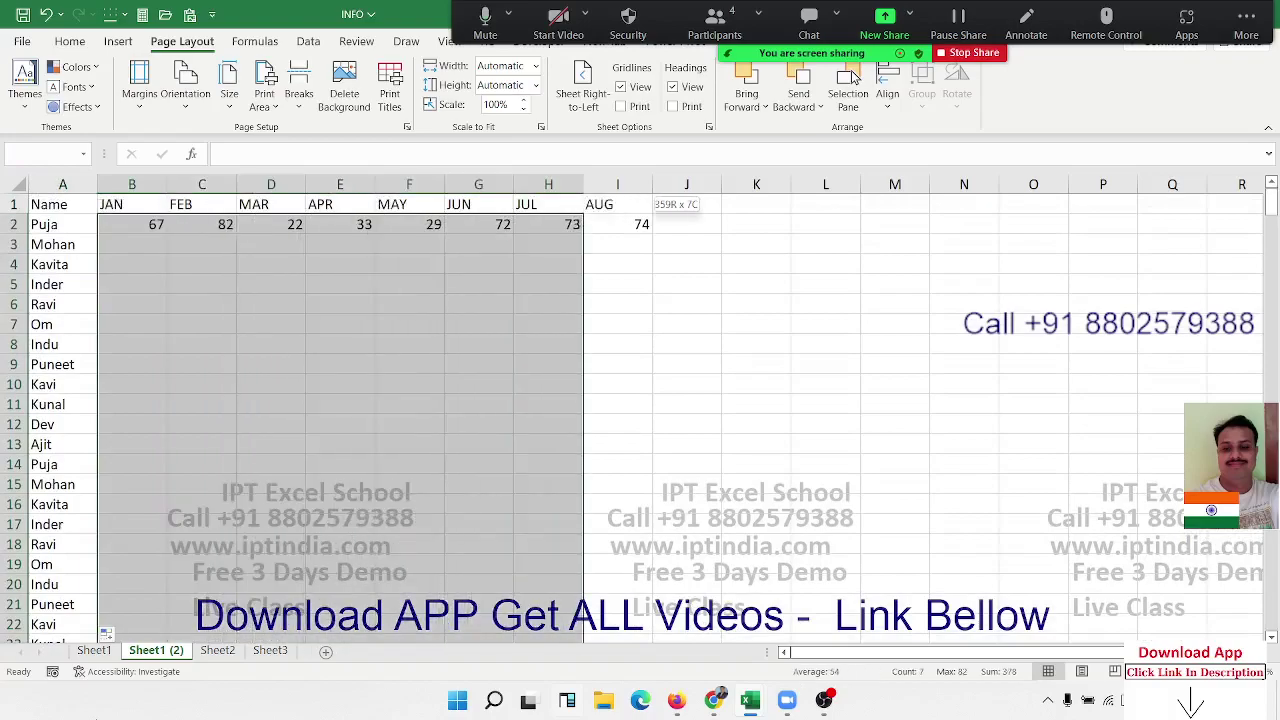
key("shift+Right")
key("shift+Right")
key("shift+Left")
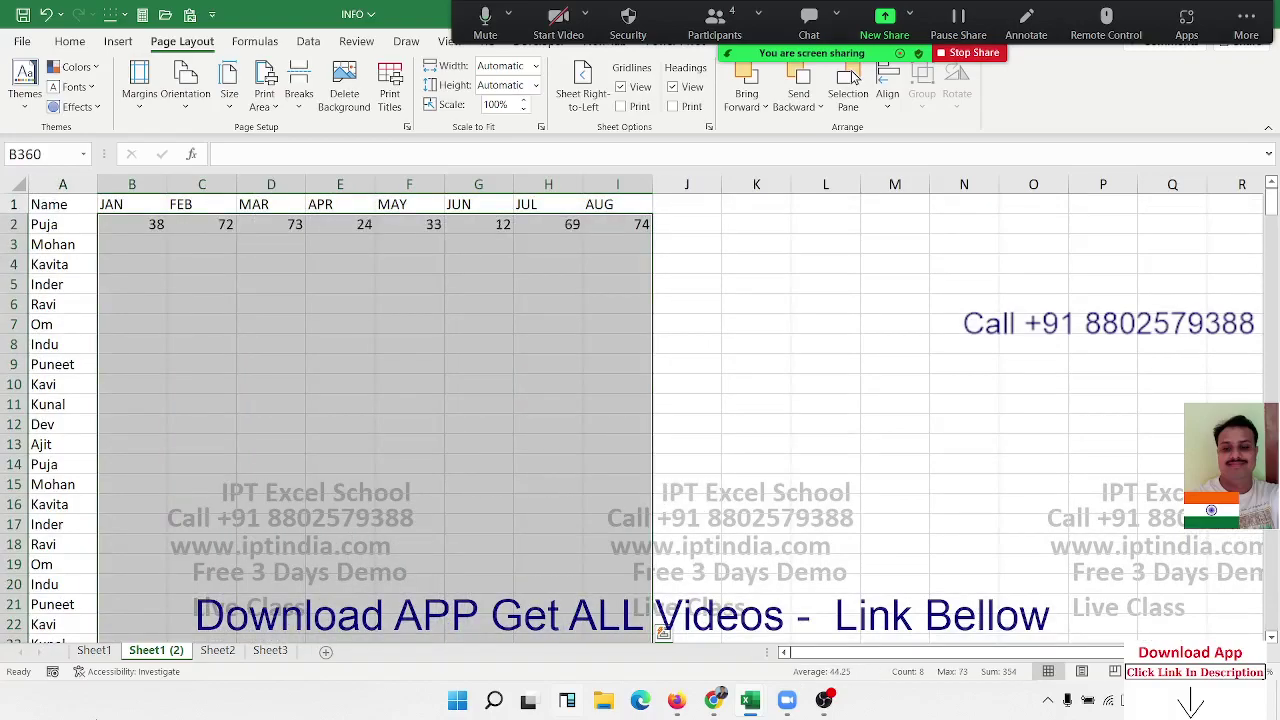
key("ctrl+d")
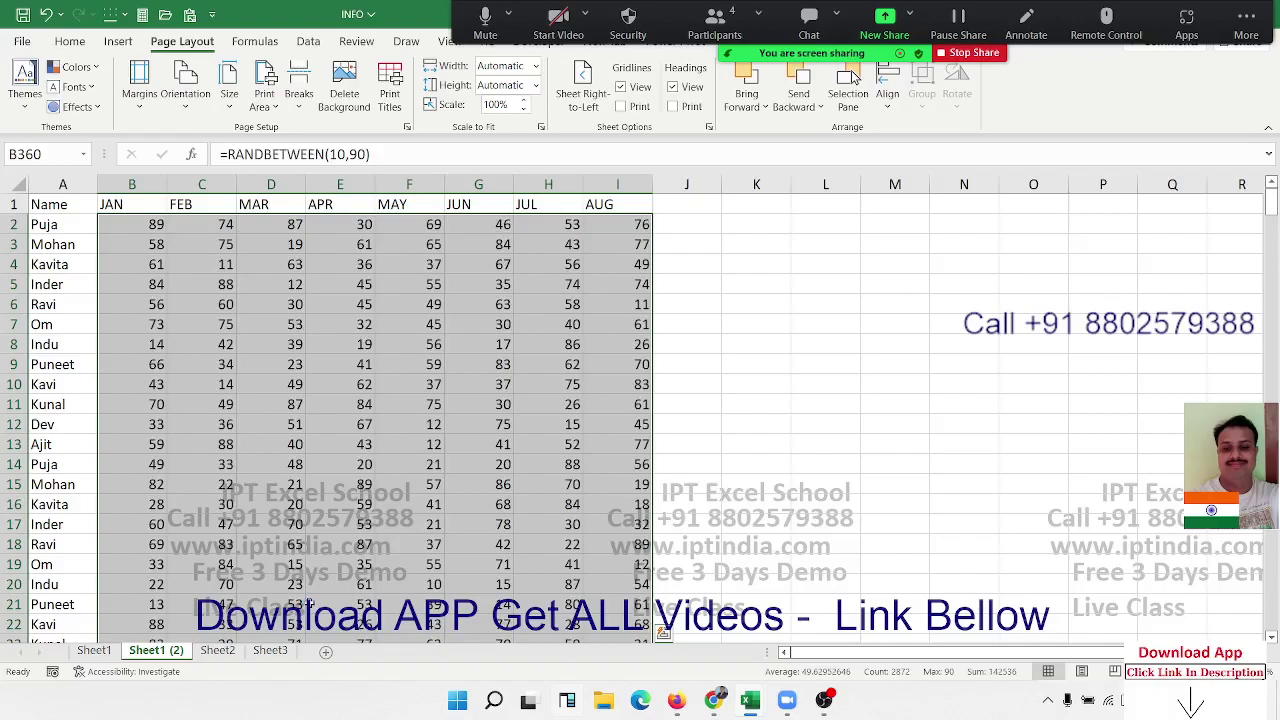
key("ctrl+c")
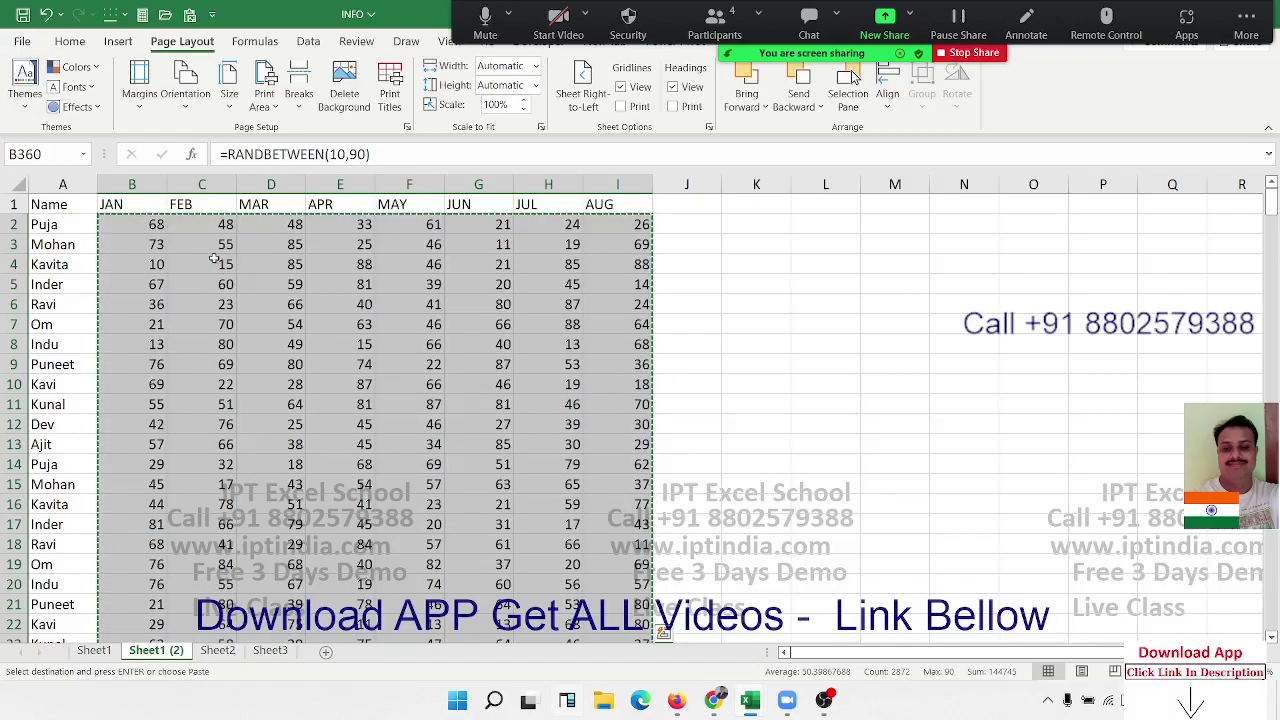
right_click(213, 259)
- Paste the random numbers as fixed values and rename the sheet to Data
key("v")
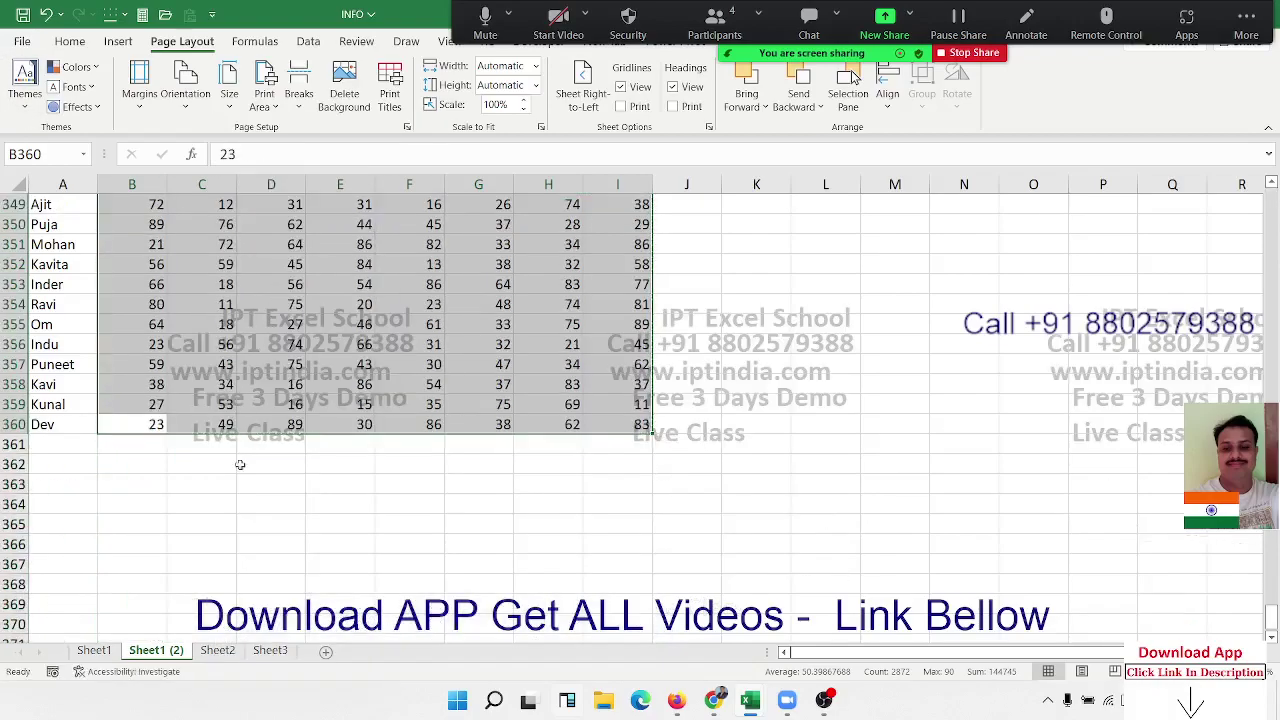
left_click_drag(160, 650, 163, 648)
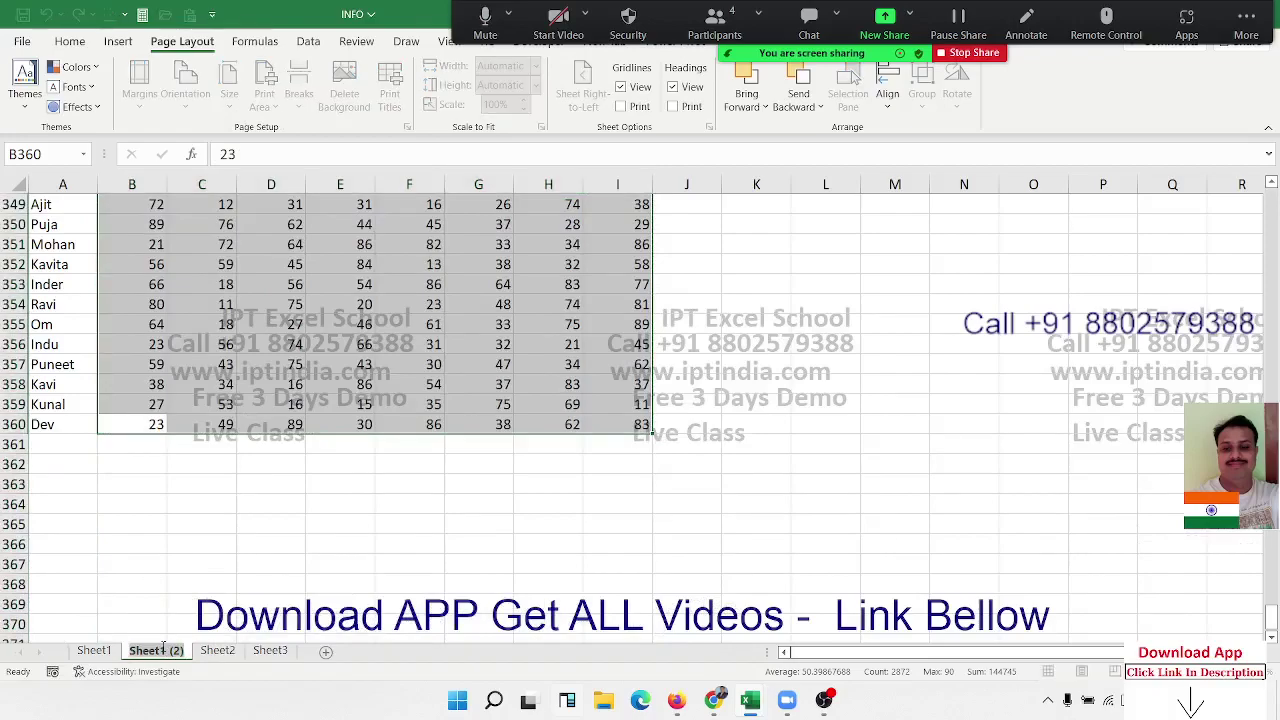
type("Data")
left_click(238, 548)
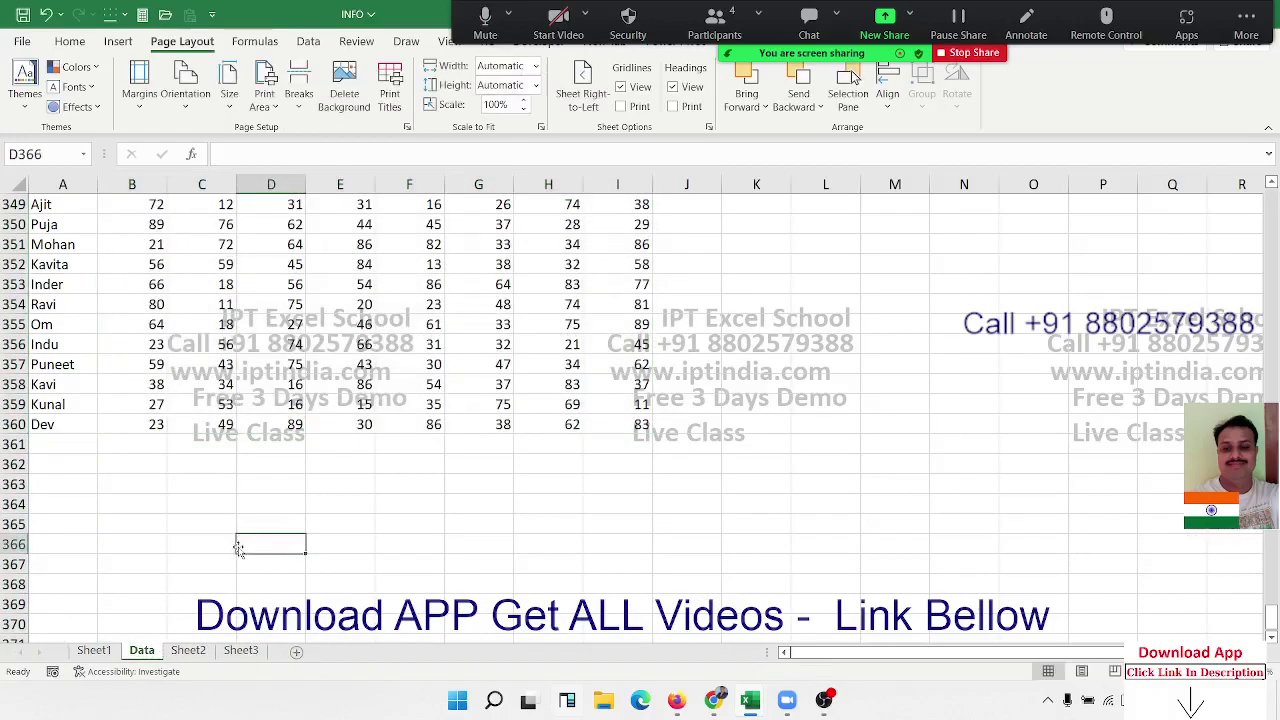
key("ctrl+Up")
key("ctrl+Up")
key("ctrl+Left")
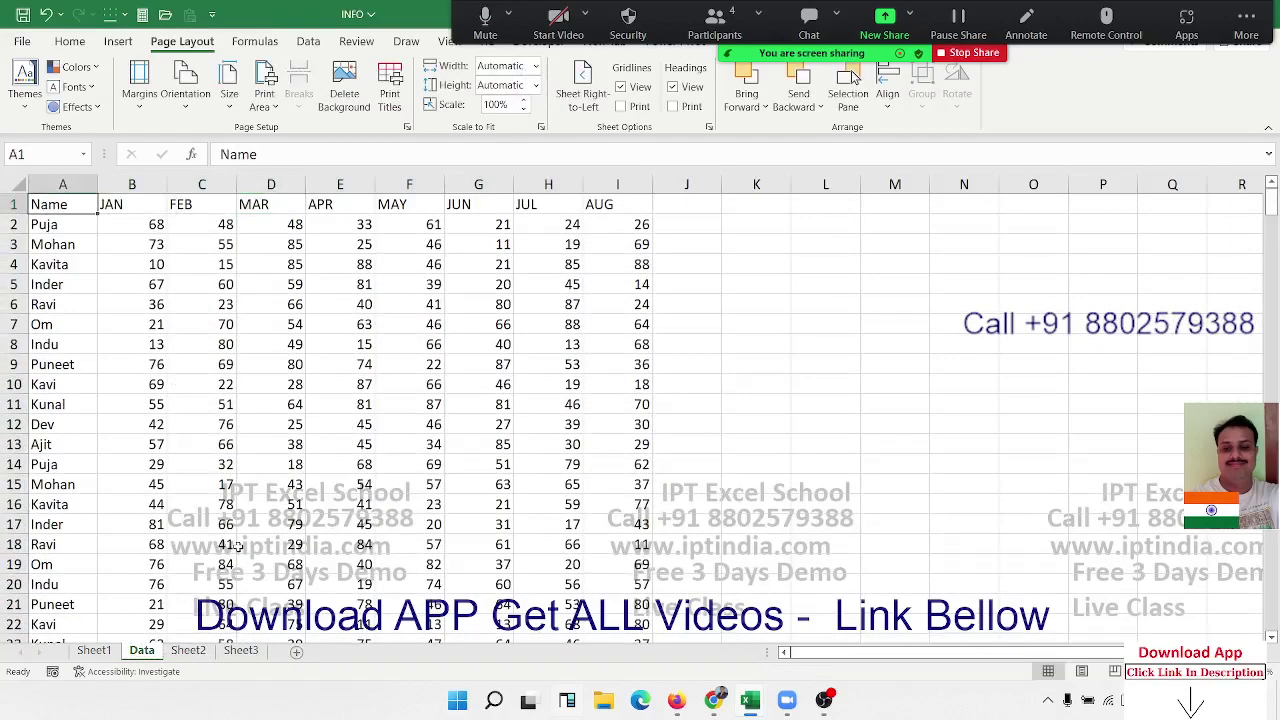
- Switch back to Sheet1
left_click(114, 651)
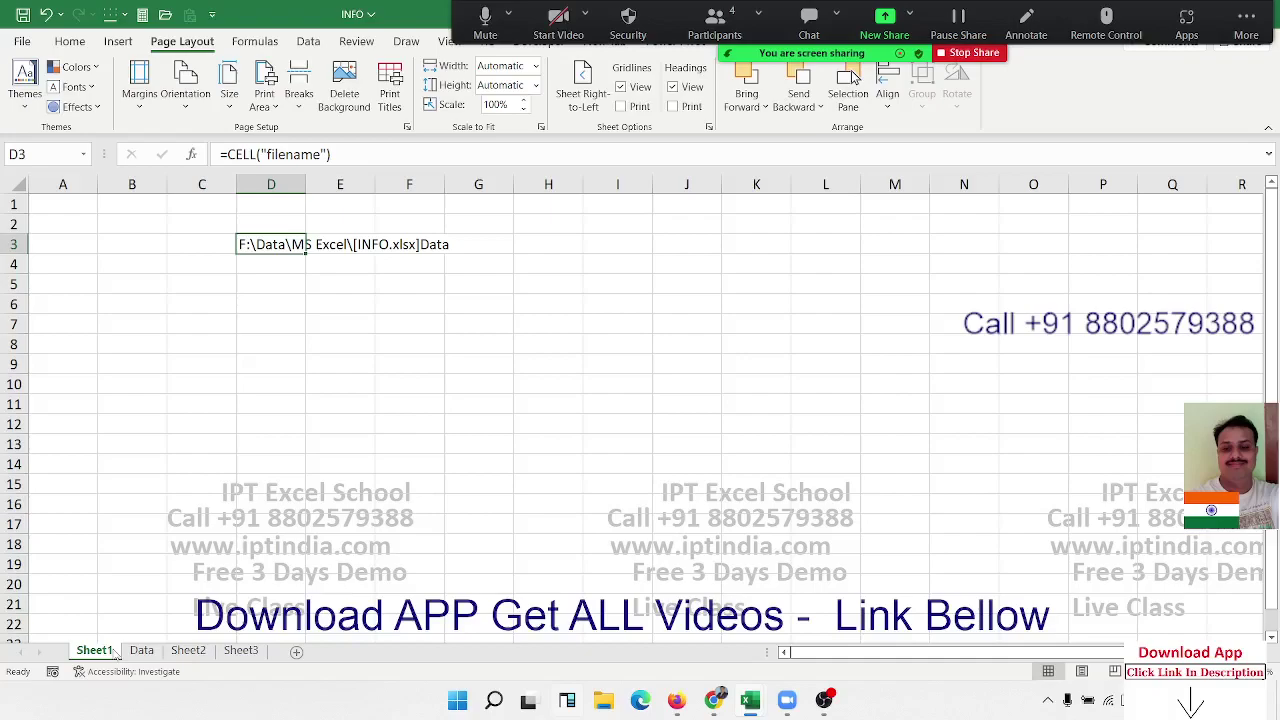
key("Down")
key("Up")
- Clear the CELL formula from Sheet1's D3
left_click(141, 651)
left_click(95, 651)
key("Delete")
key("Up")
key("Left")
key("Left")
key("Left")
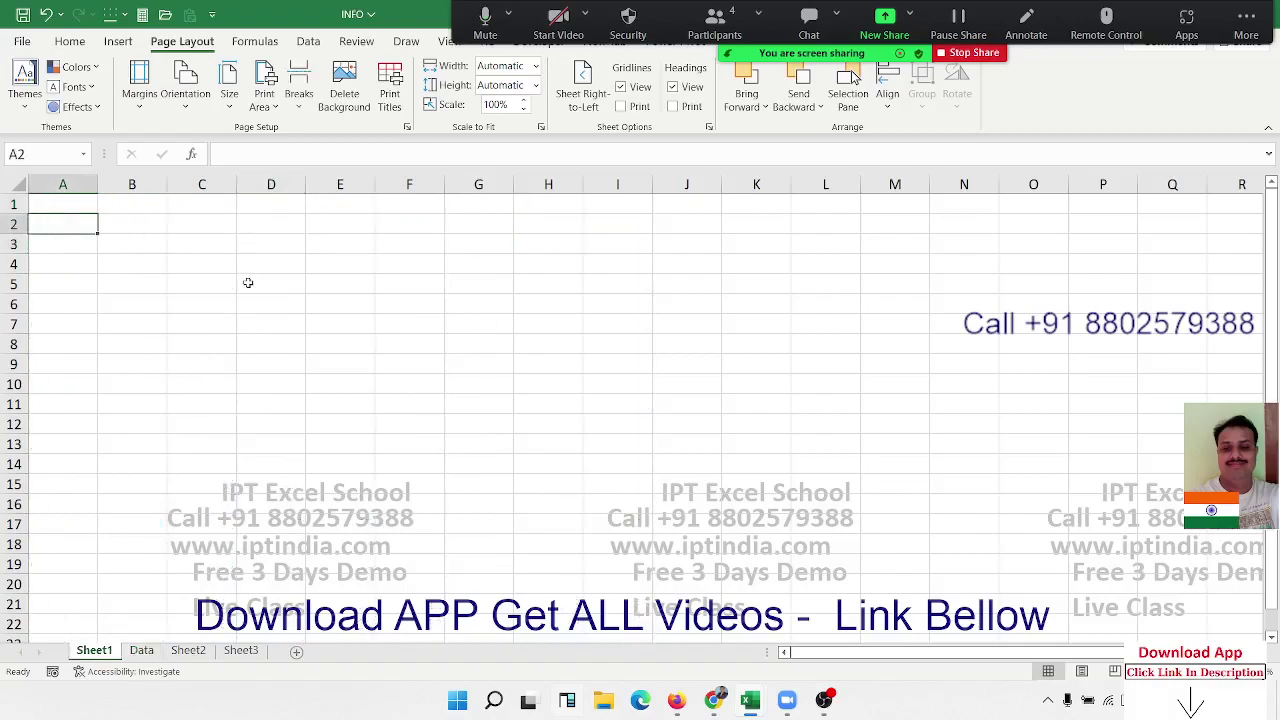
key("Up")
- Enter Name in A1 and a person's name in A2
type("NAme")
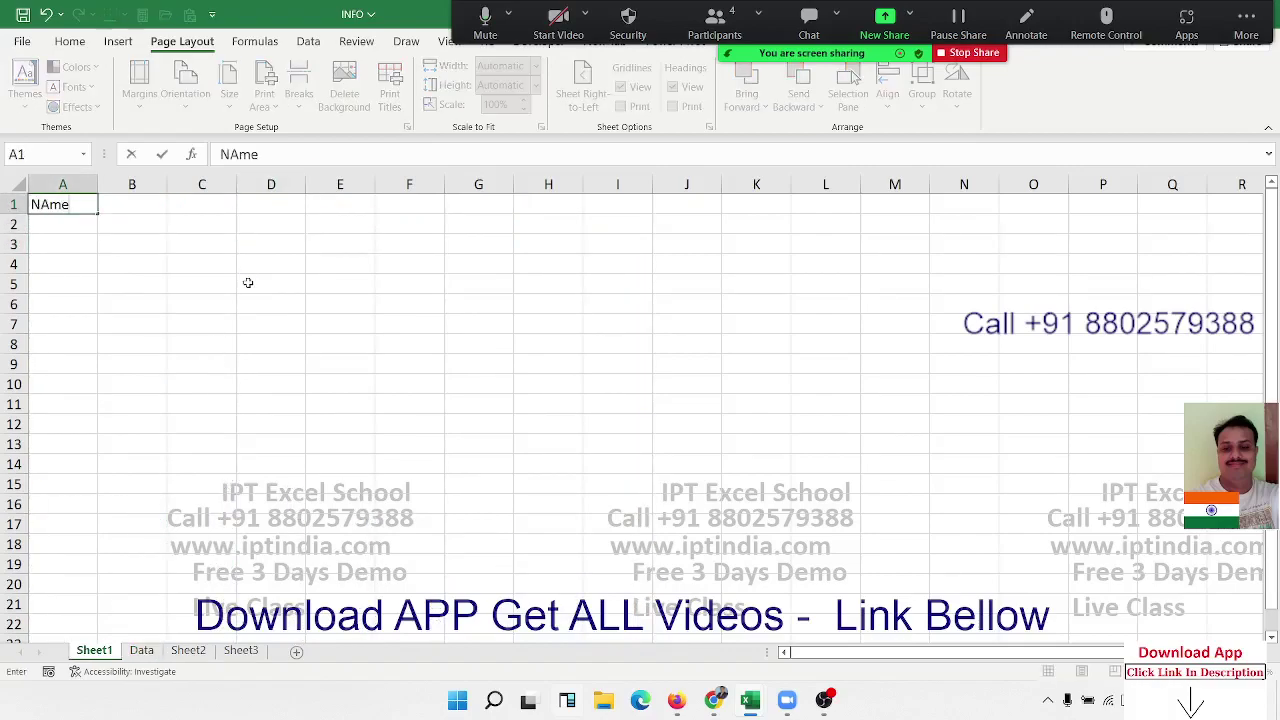
key("Return")
key("Up")
key("Down")
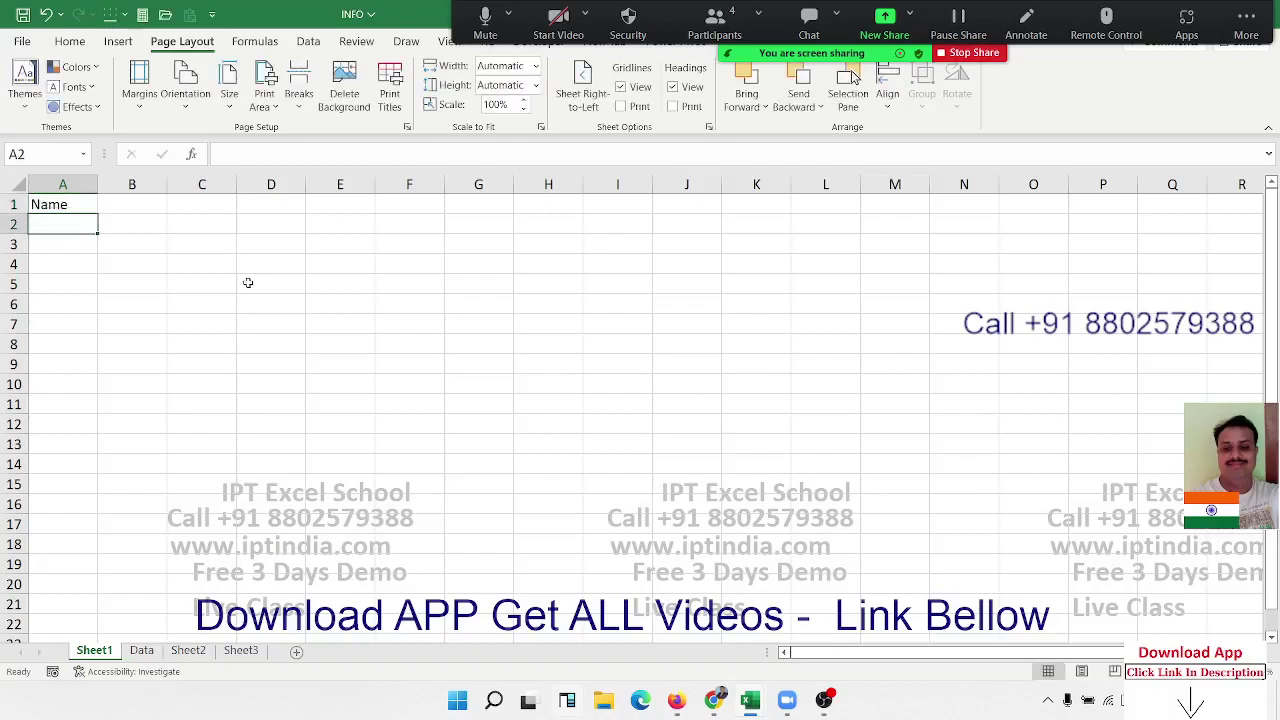
type("Puj")
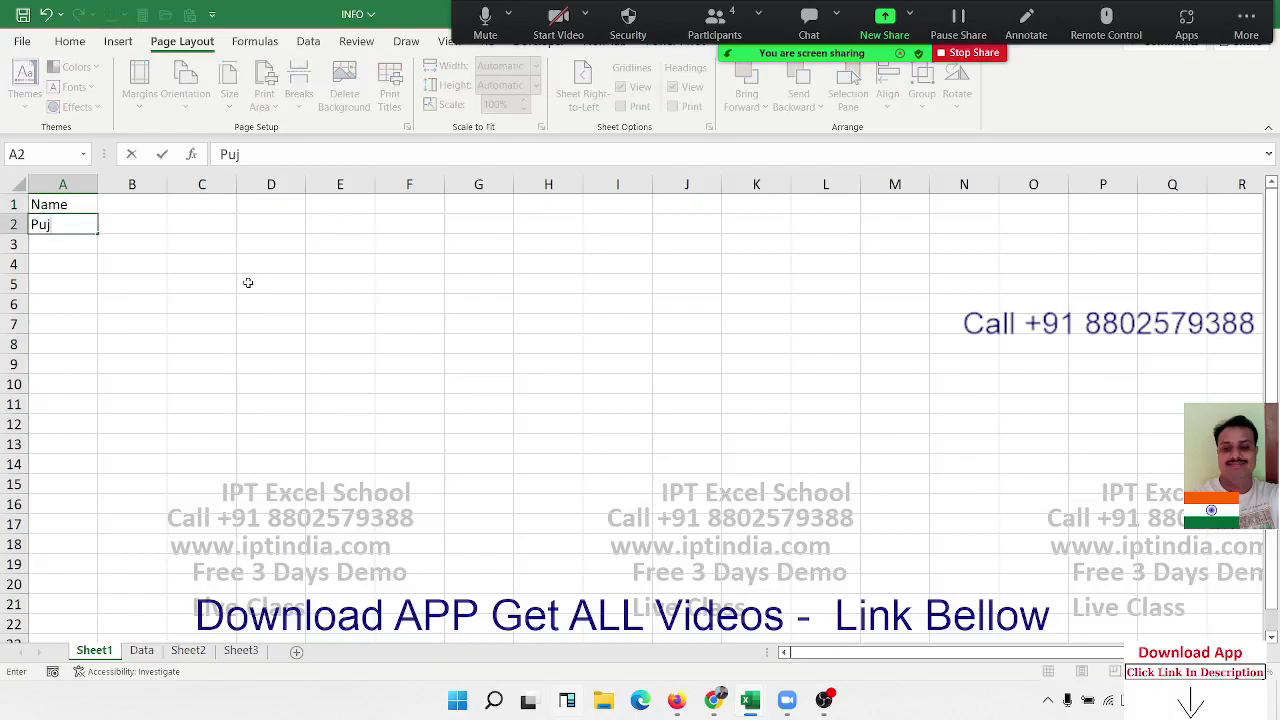
type("a")
key("Up")
- Type Jan in B1 and fill the month headers through Aug in I1
key("Right")
type("JAn")
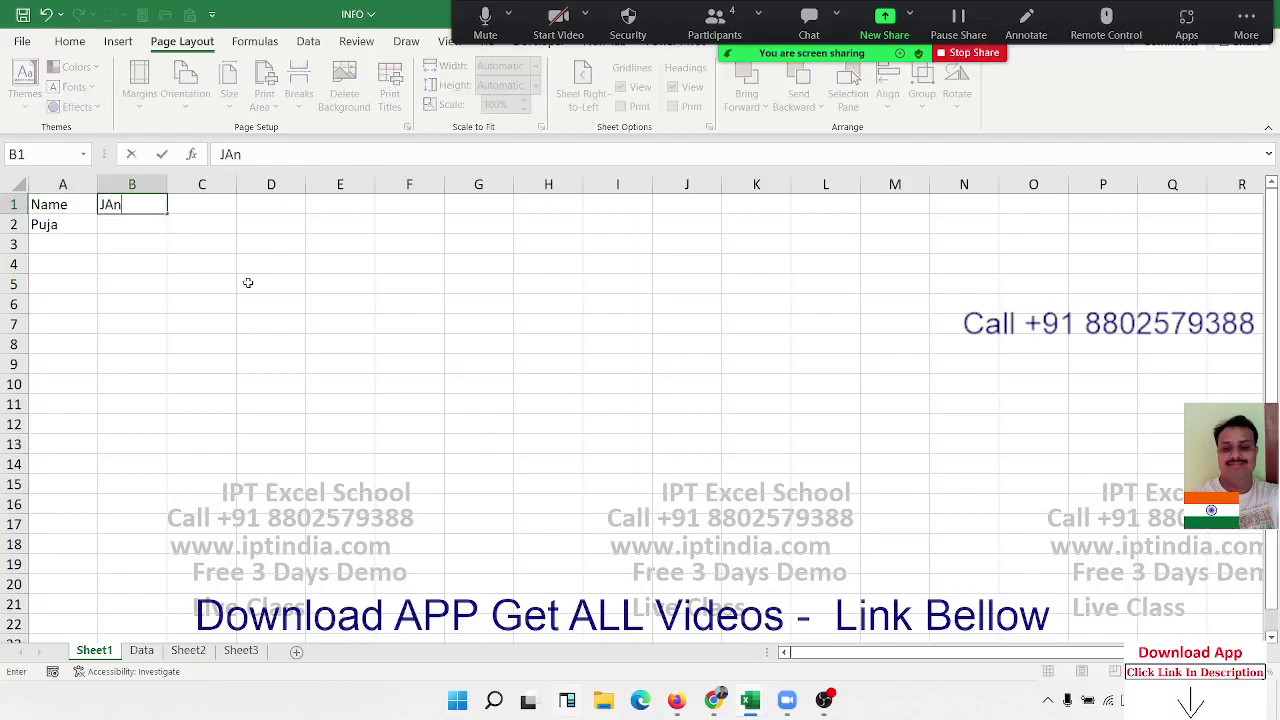
left_click(248, 283)
left_click(152, 206)
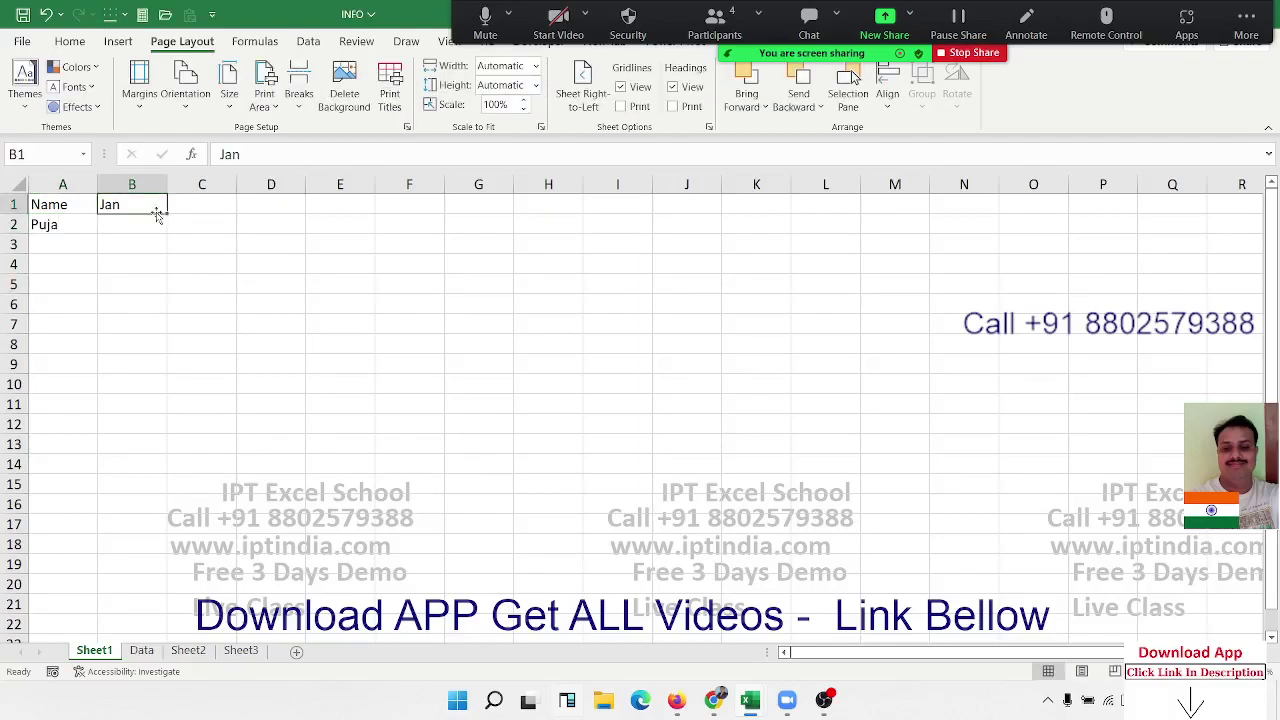
left_click_drag(164, 214, 650, 218)
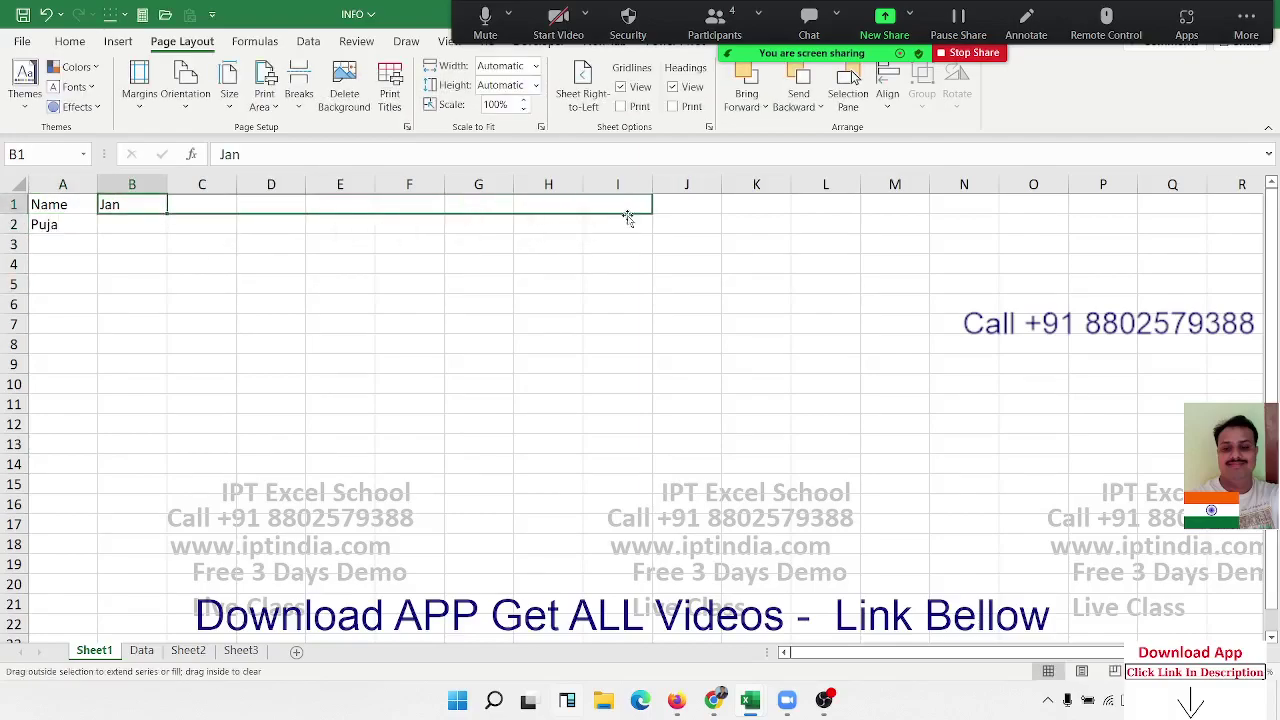
left_click(142, 651)
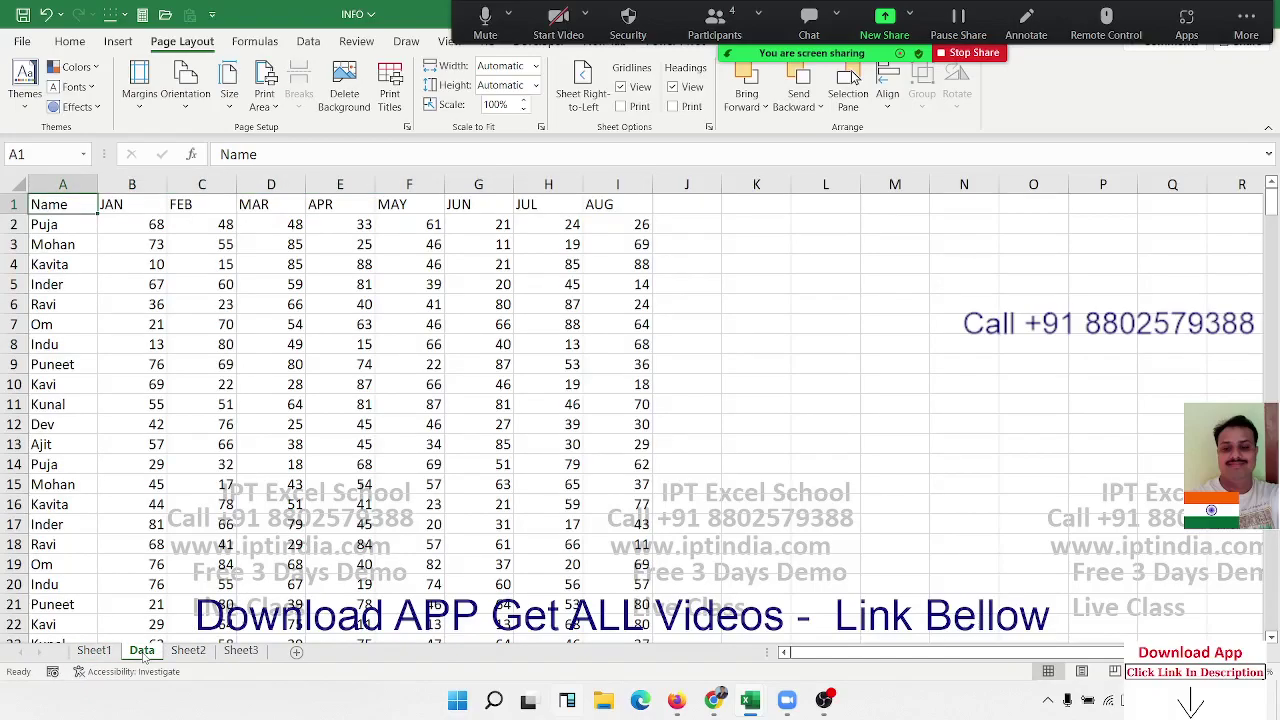
left_click(94, 651)
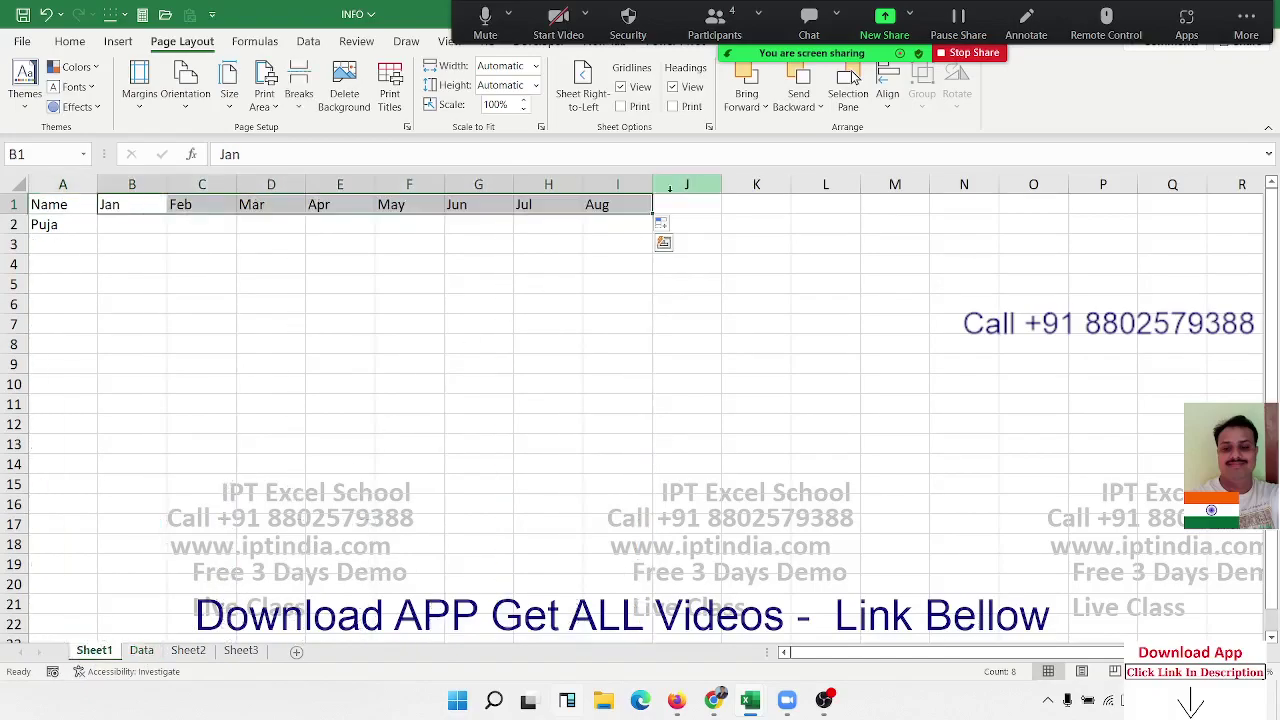
left_click(125, 222)
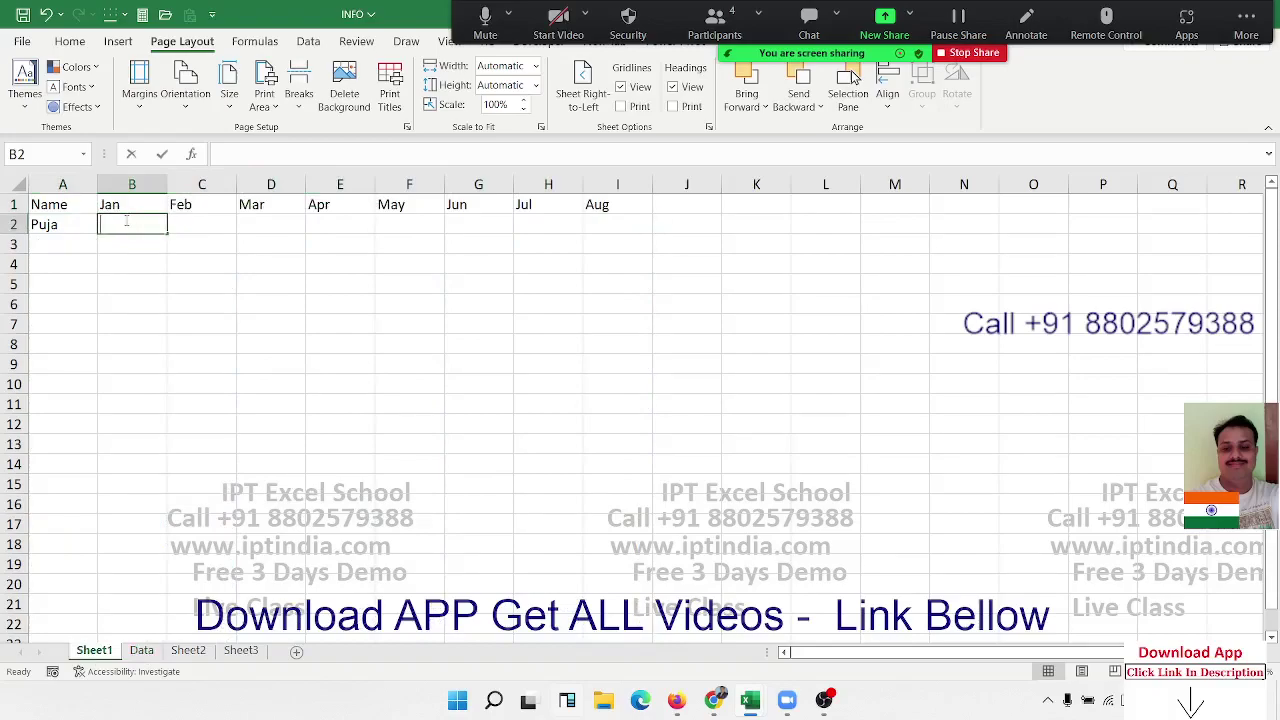
- Build a SUMIF in B2 summing Data column B where Data column A matches A2
type("=sum")
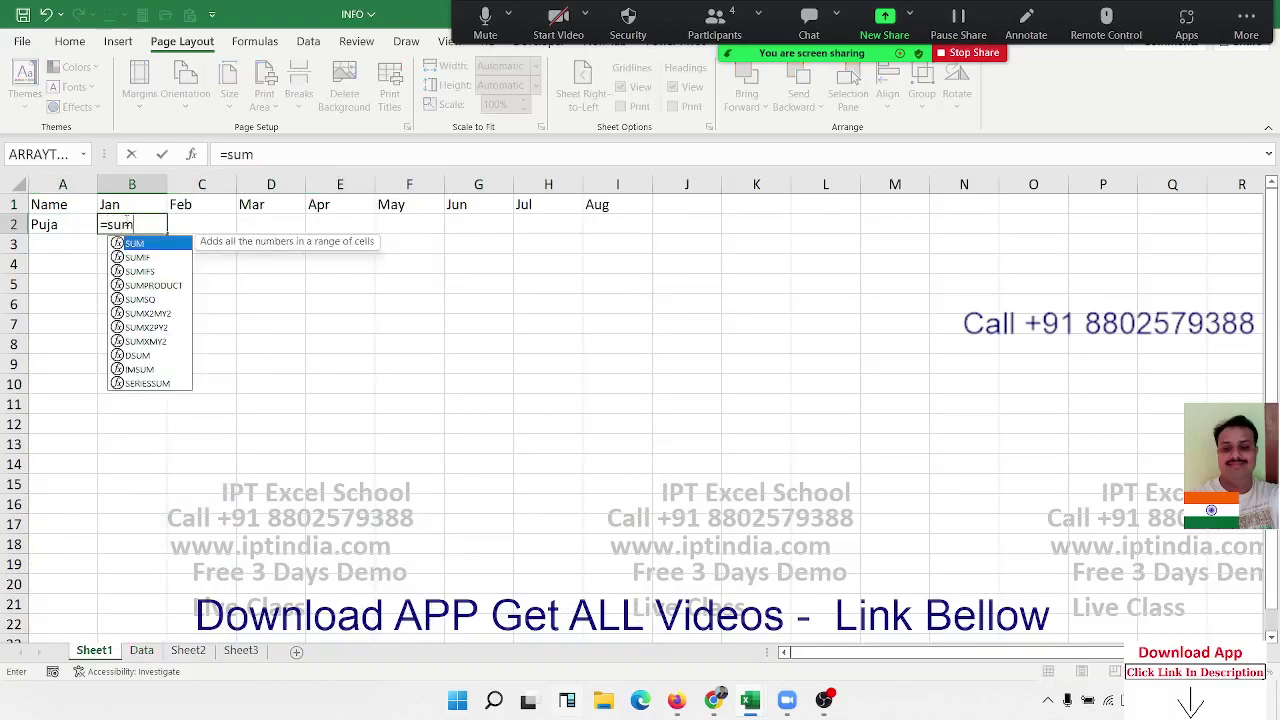
key("Down")
key("Tab")
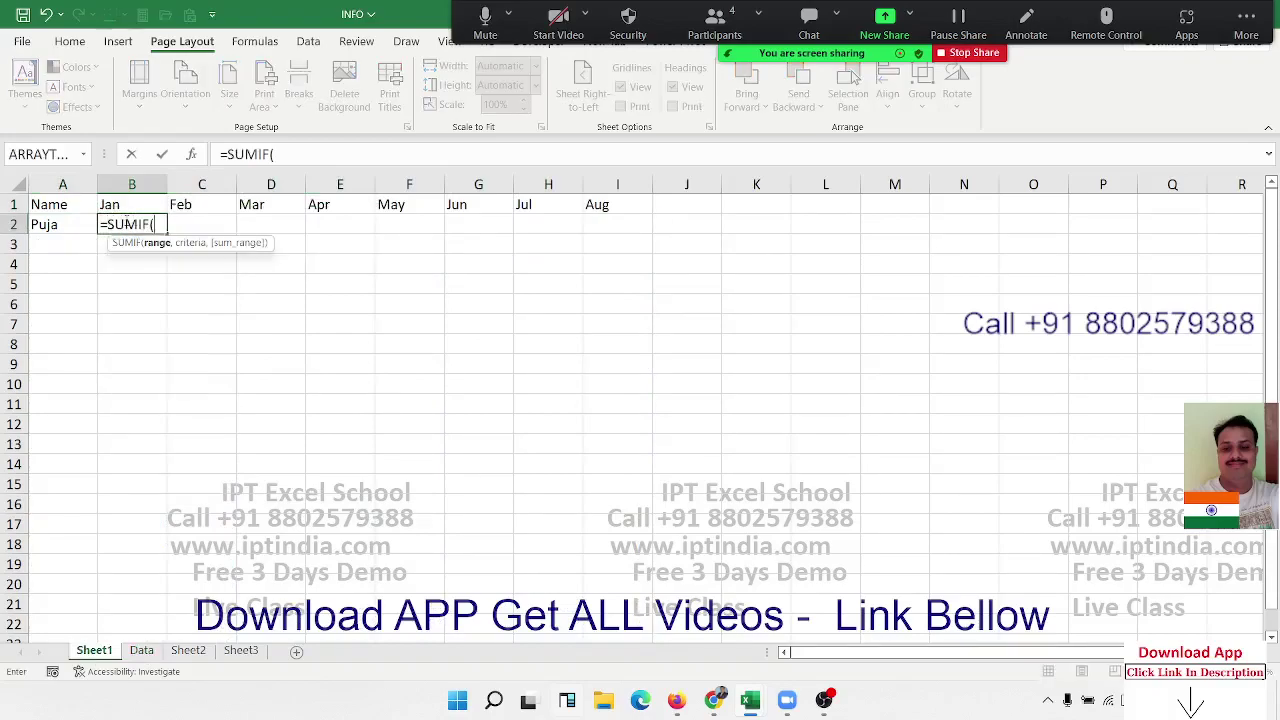
left_click(150, 651)
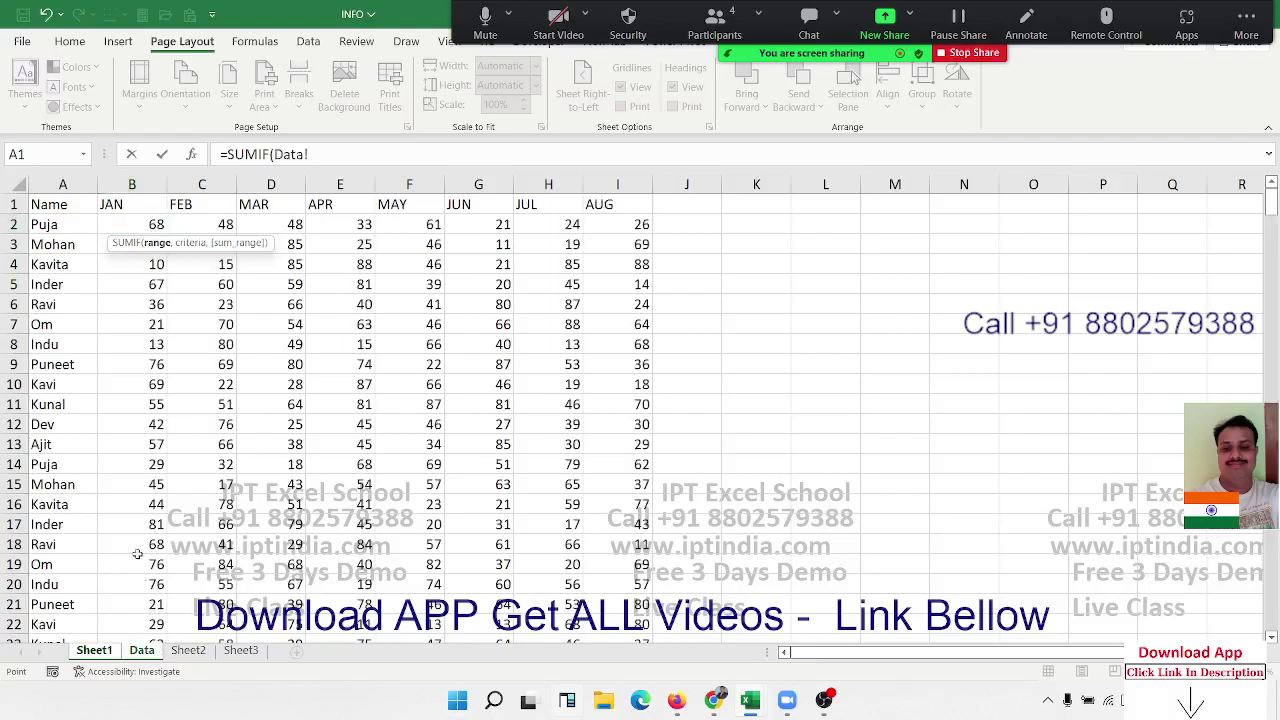
left_click(63, 184)
type(",")
left_click(100, 652)
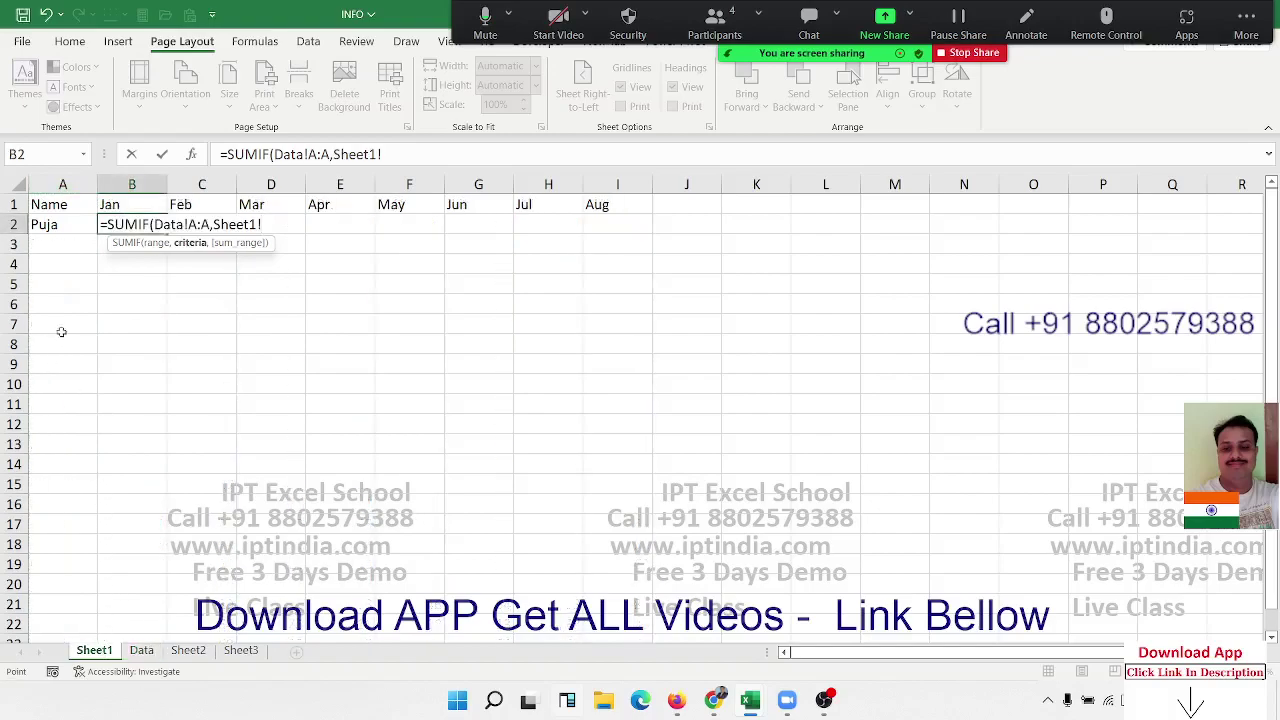
left_click(55, 230)
type(",")
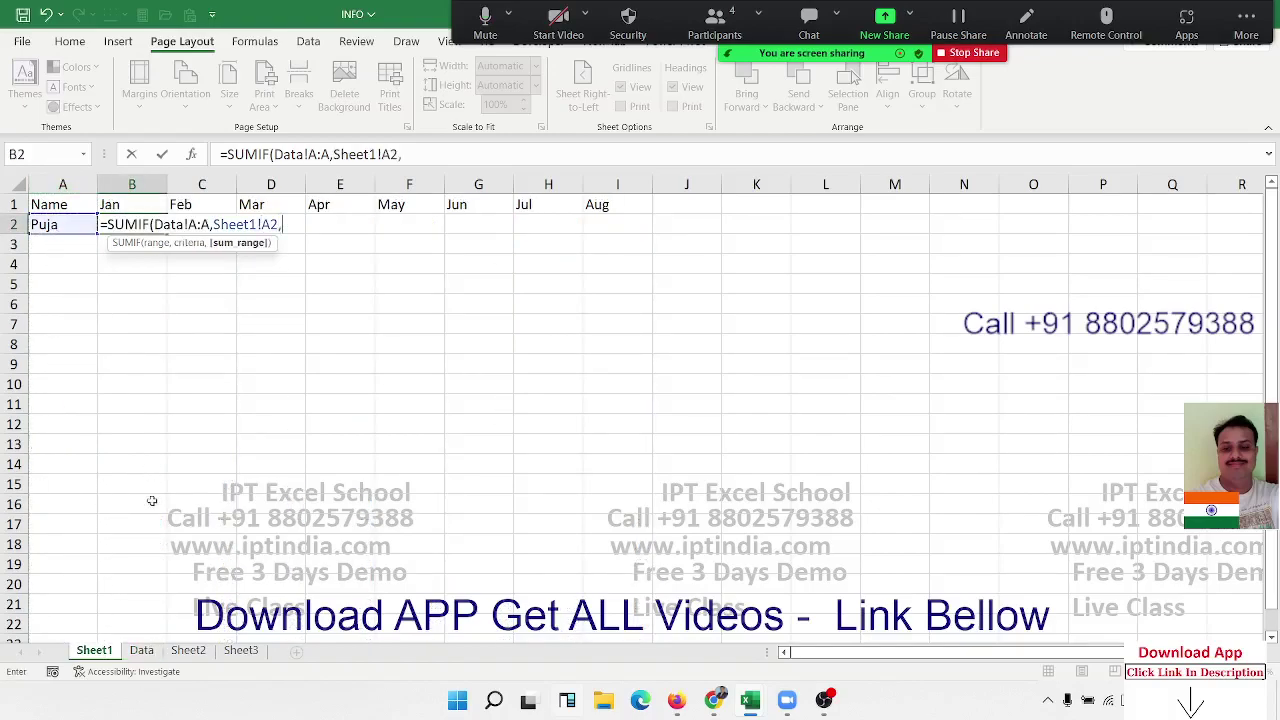
left_click(142, 651)
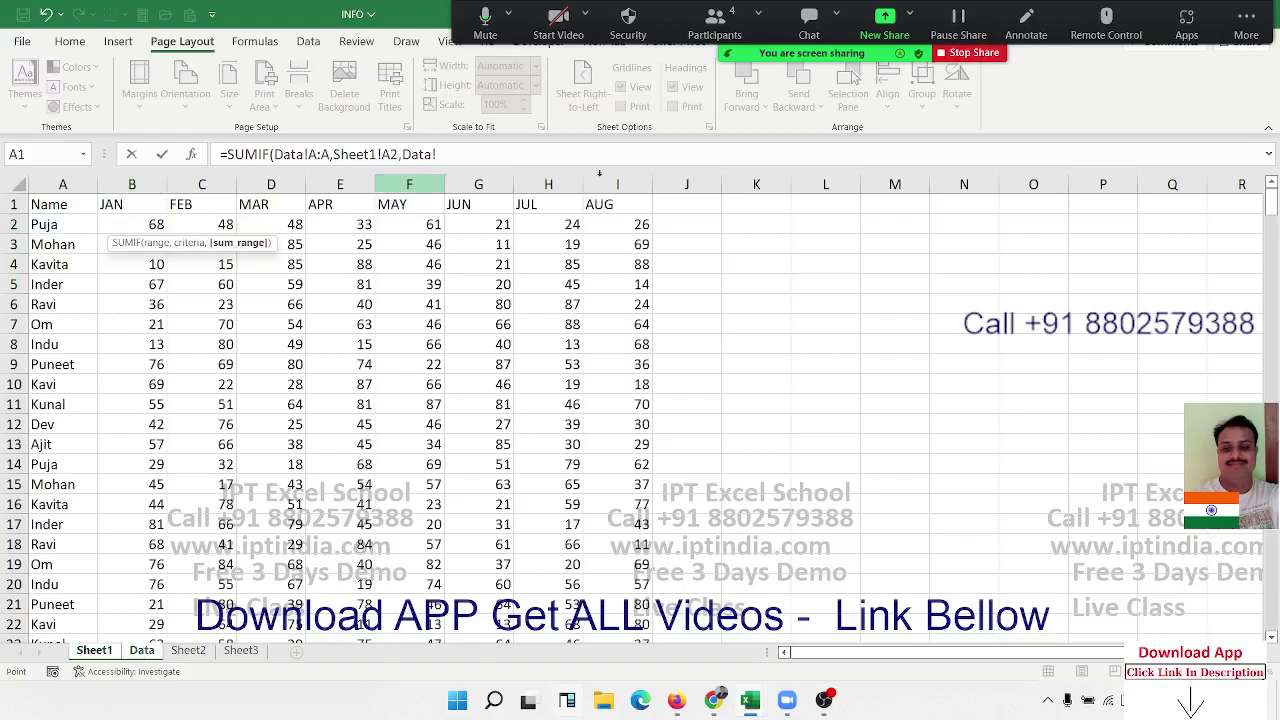
left_click(143, 186)
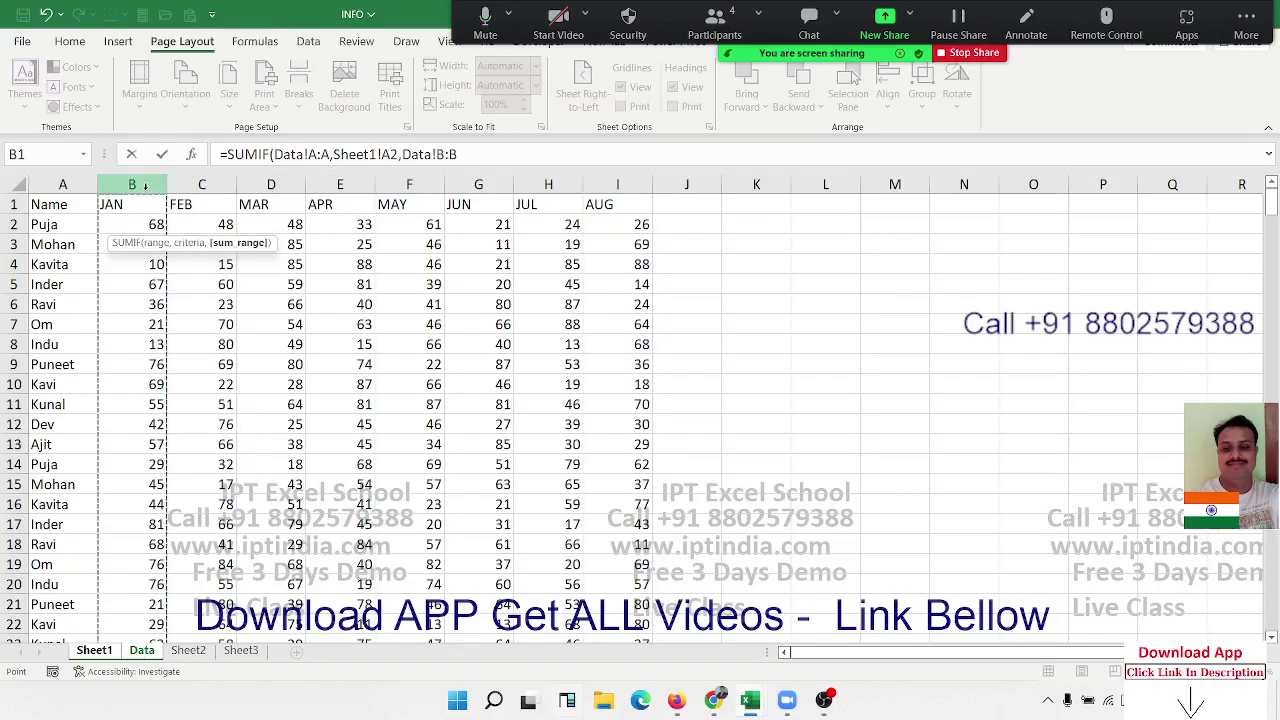
key("Return")
- Make the references absolute: =SUMIF(Data!$A:$A,Sheet1!$A2,Data!B:B)
left_click(140, 224)
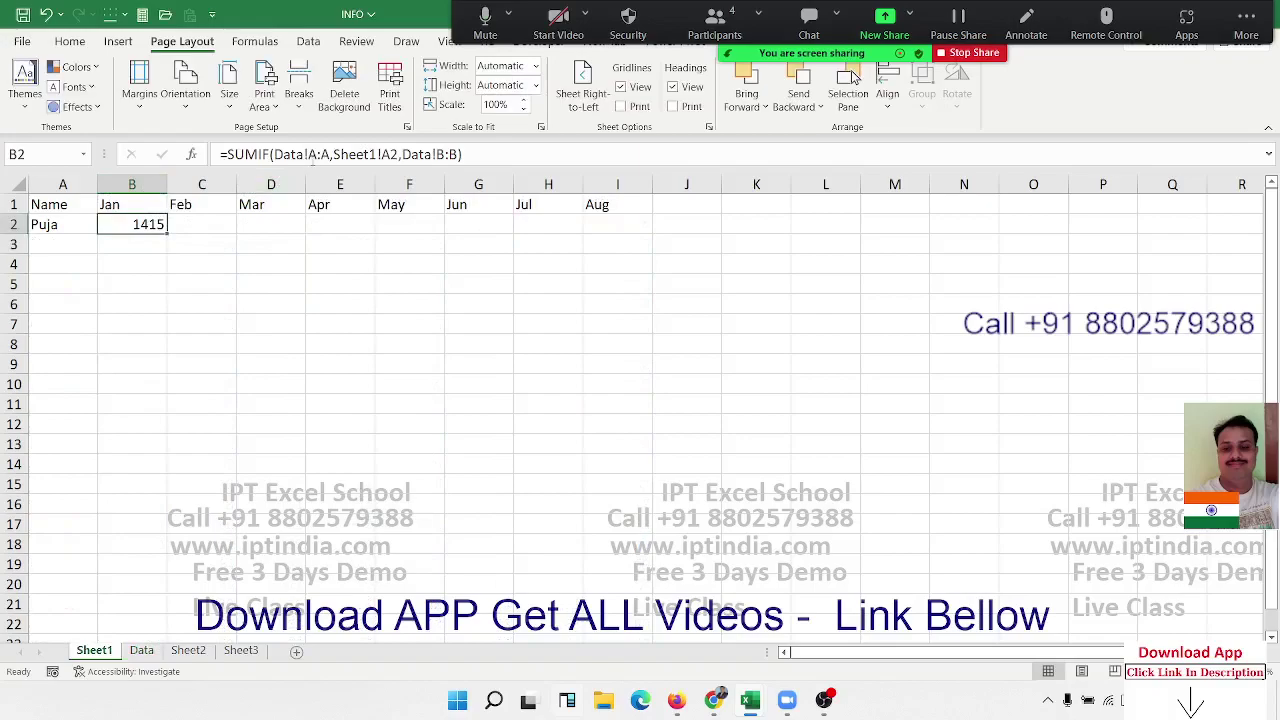
left_click(315, 155)
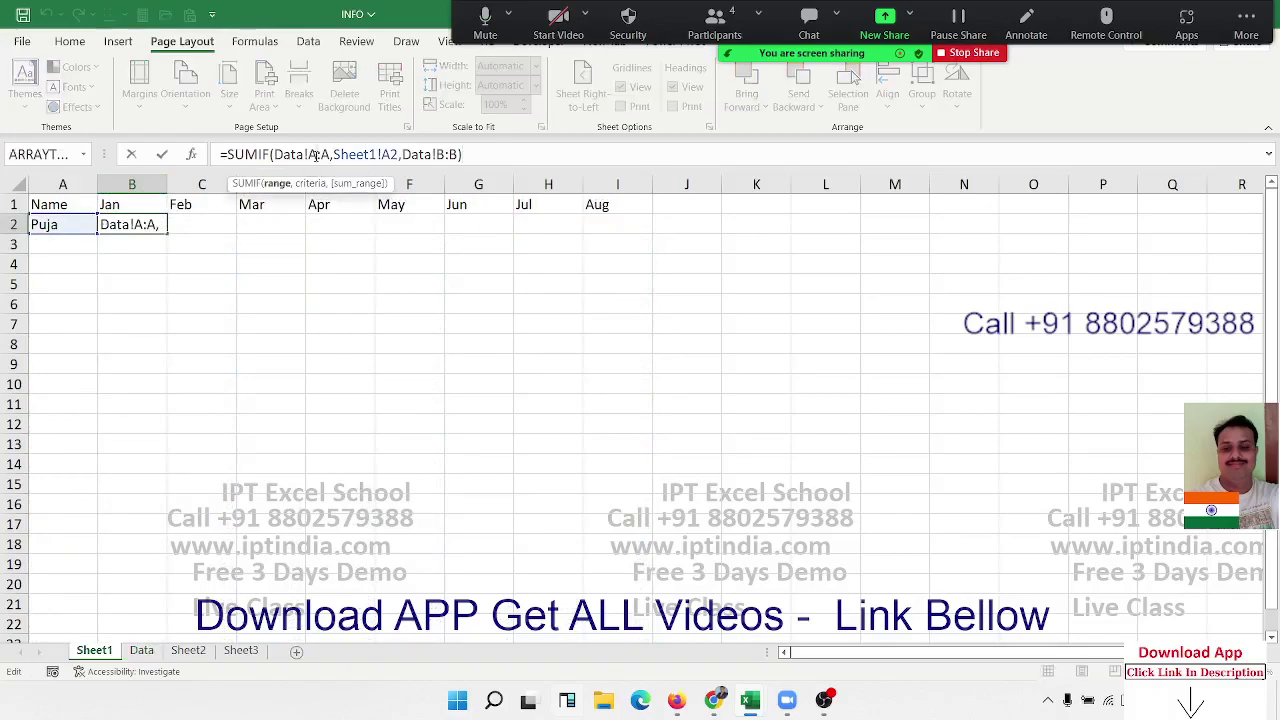
key("F4")
left_click(408, 155)
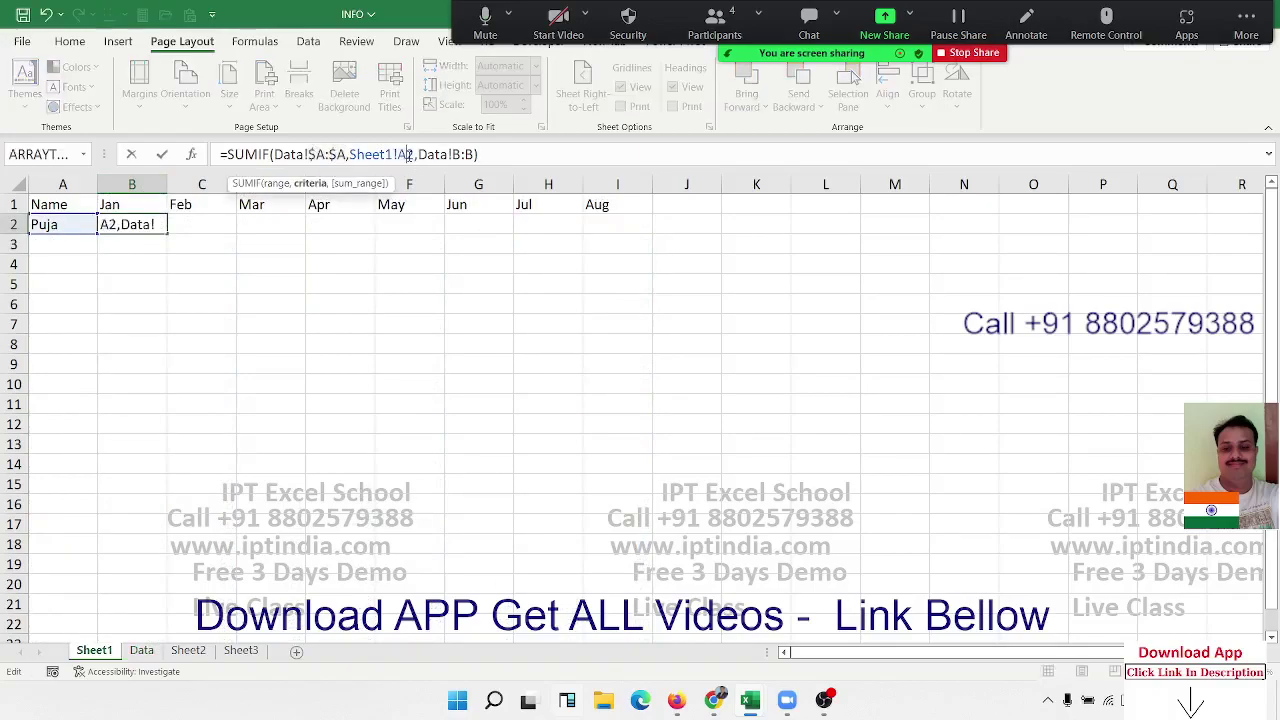
type("$")
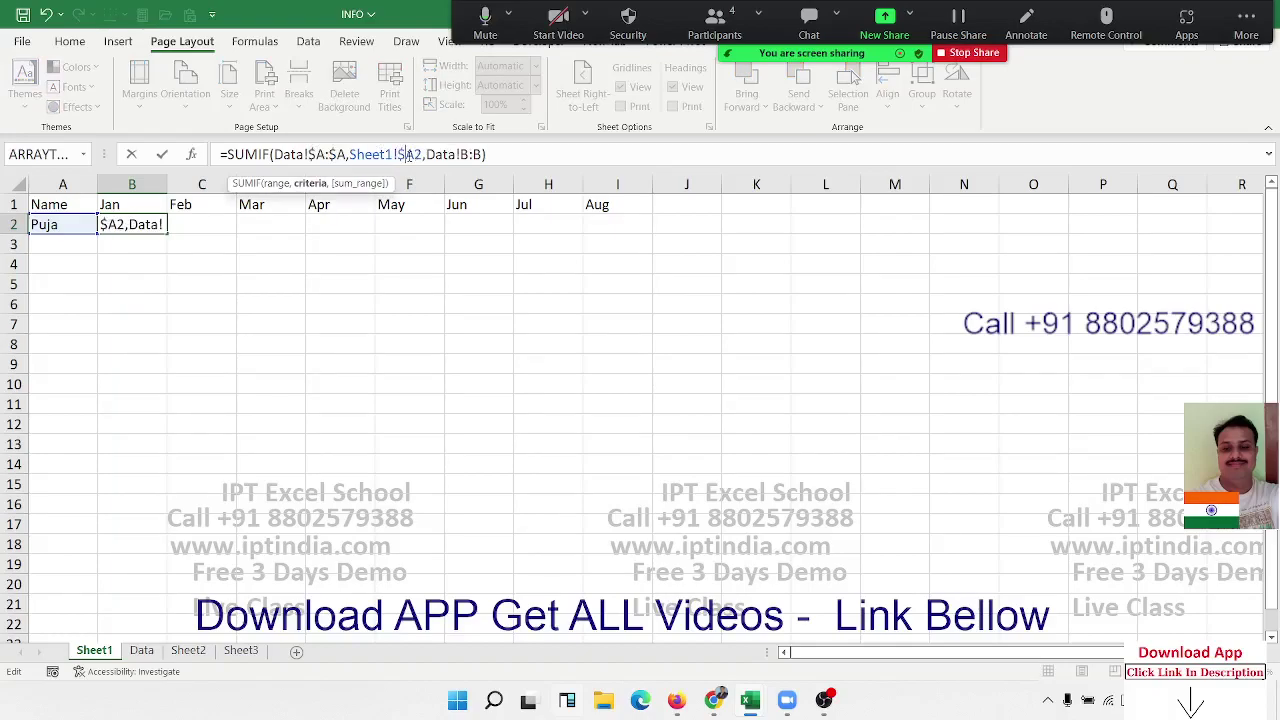
key("Return")
- Fill the SUMIF formula across B2:I2 for Jan through Aug
key("Up")
key("shift+Right")
key("shift+Right")
key("shift+Right")
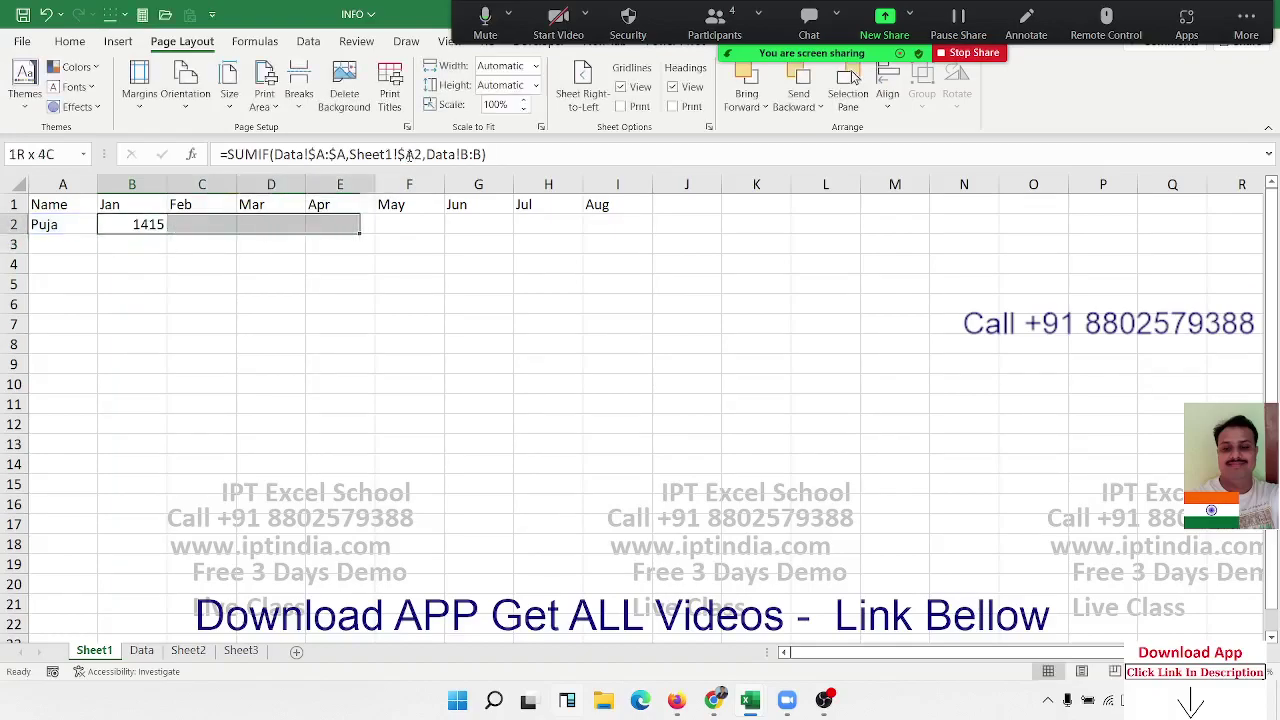
key("shift+Right")
key("shift+Right")
key("shift+Right")
key("shift+Right")
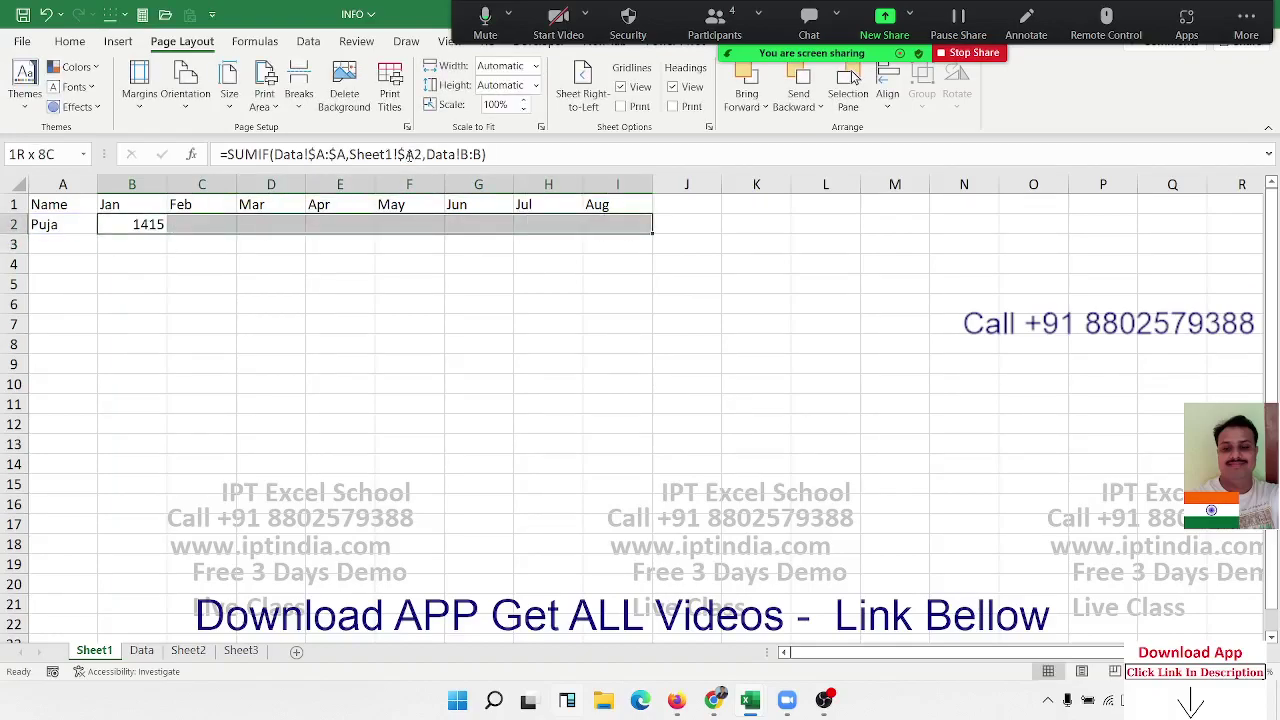
key("ctrl+r")
key("Up")
key("Left")
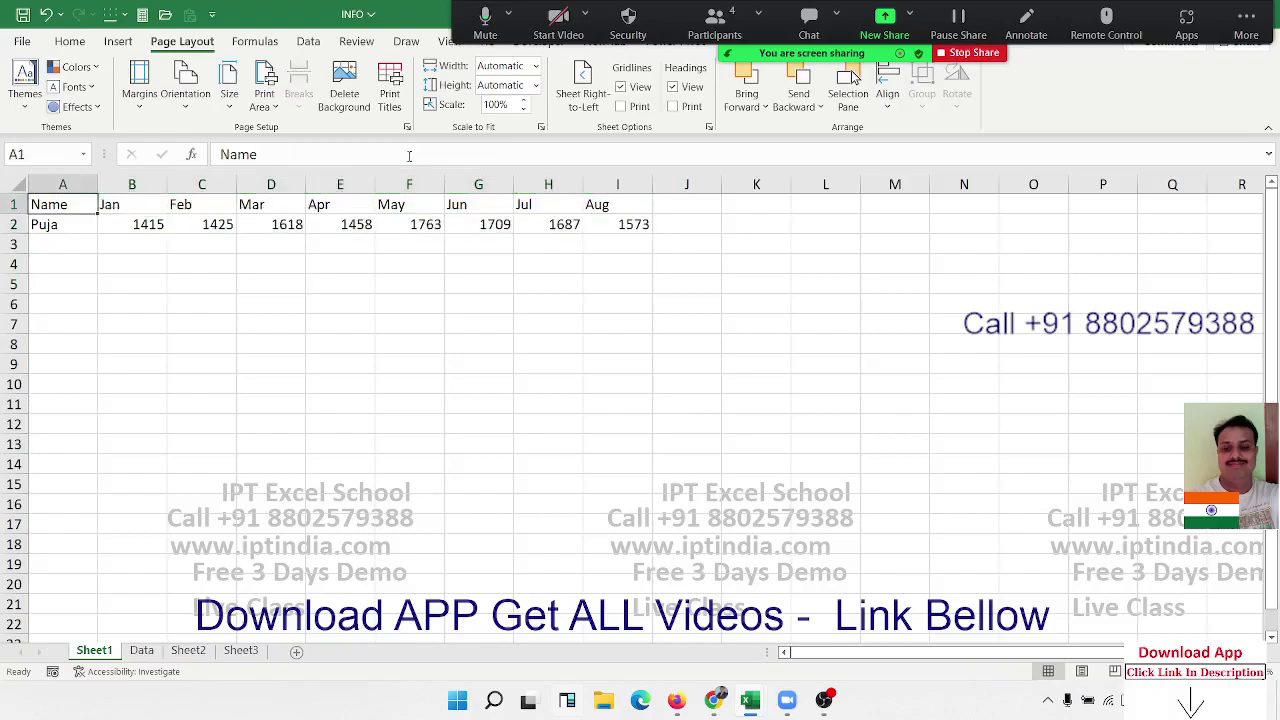
key("Right")
key("Left")
key("ctrl+a")
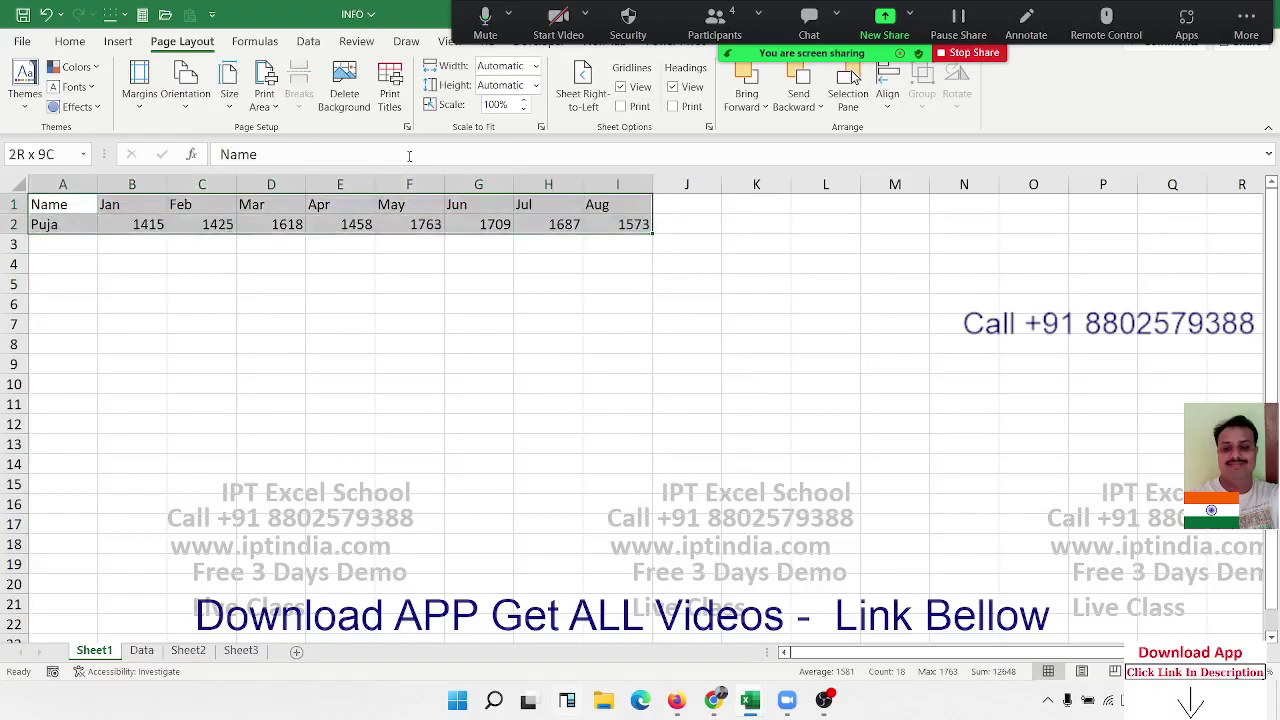
- Apply All Borders to A1:I2 and make the header row bold with gray fill
left_click(68, 43)
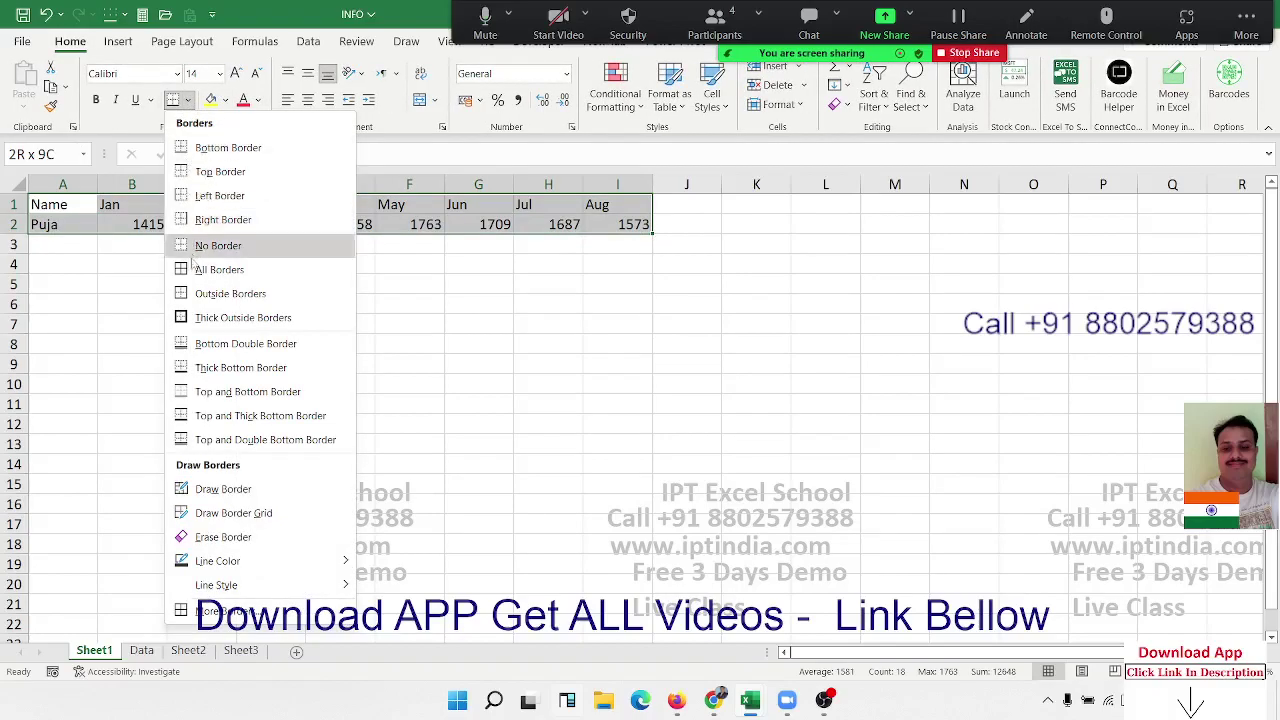
left_click(189, 269)
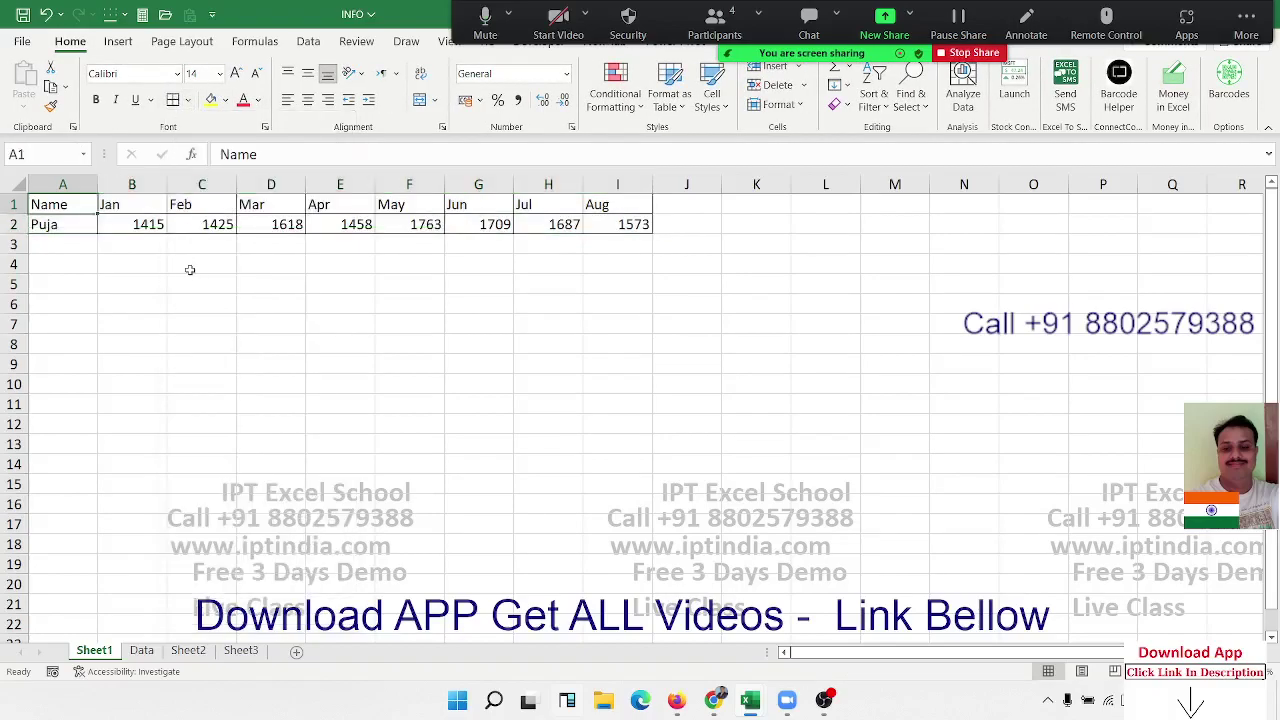
key("shift+Up")
key("ctrl+b")
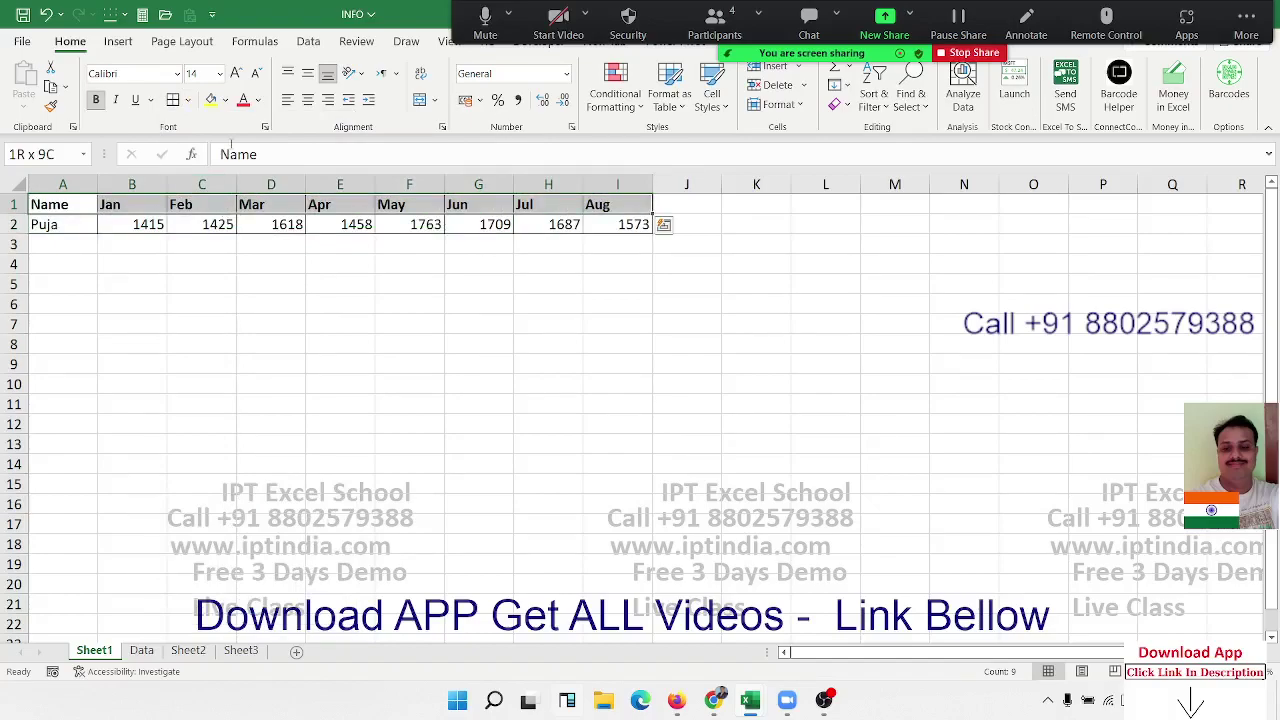
left_click(225, 100)
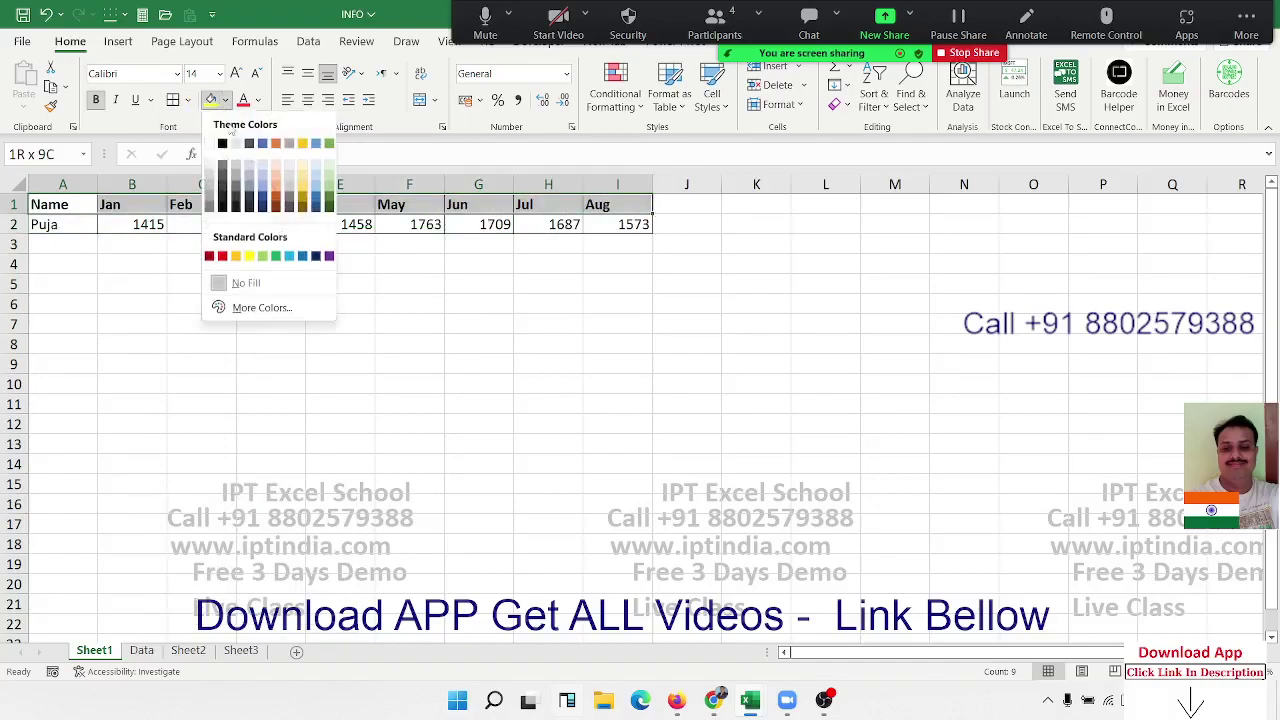
left_click(212, 199)
- Select the table A1:I2 for charting
left_click(172, 295)
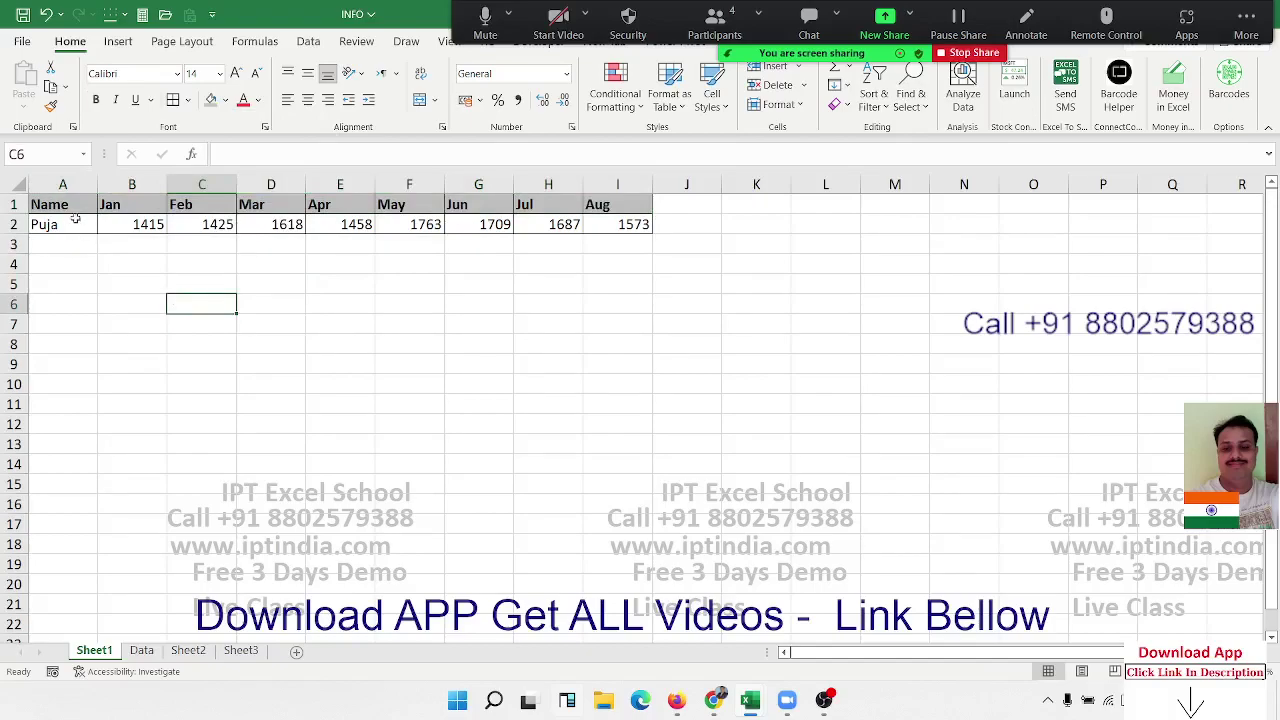
left_click_drag(70, 212, 587, 222)
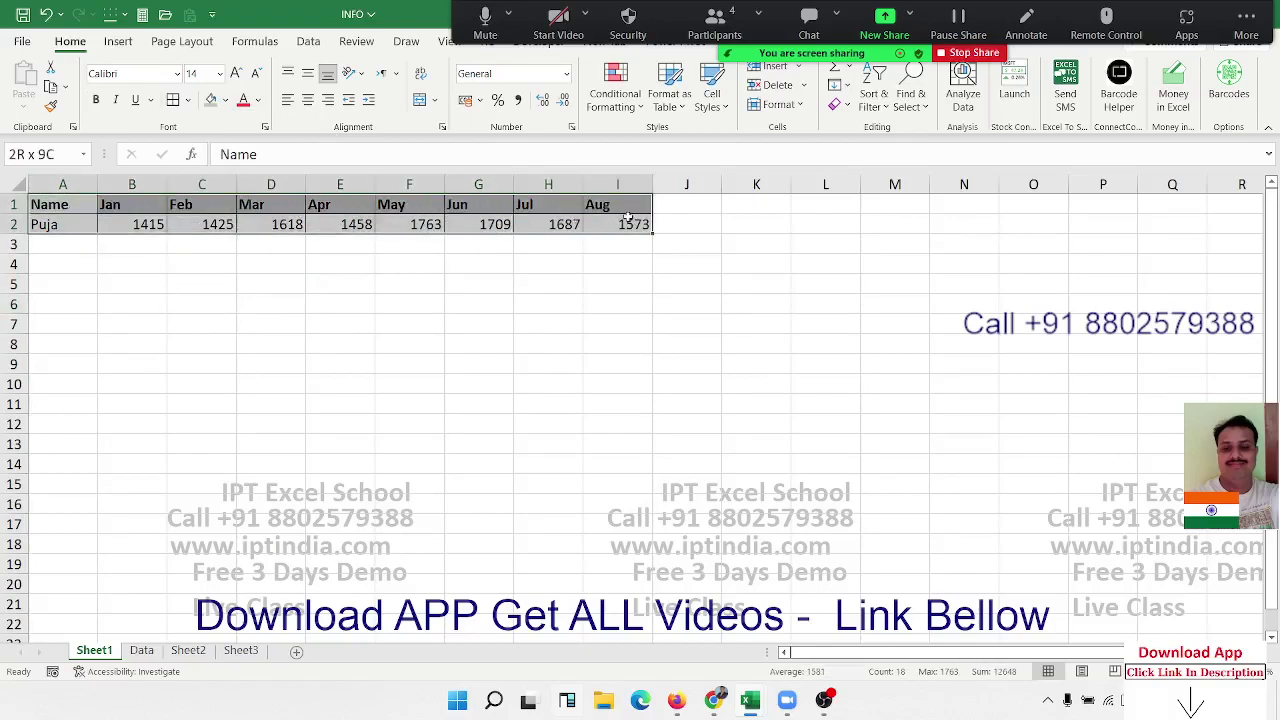
left_click(118, 42)
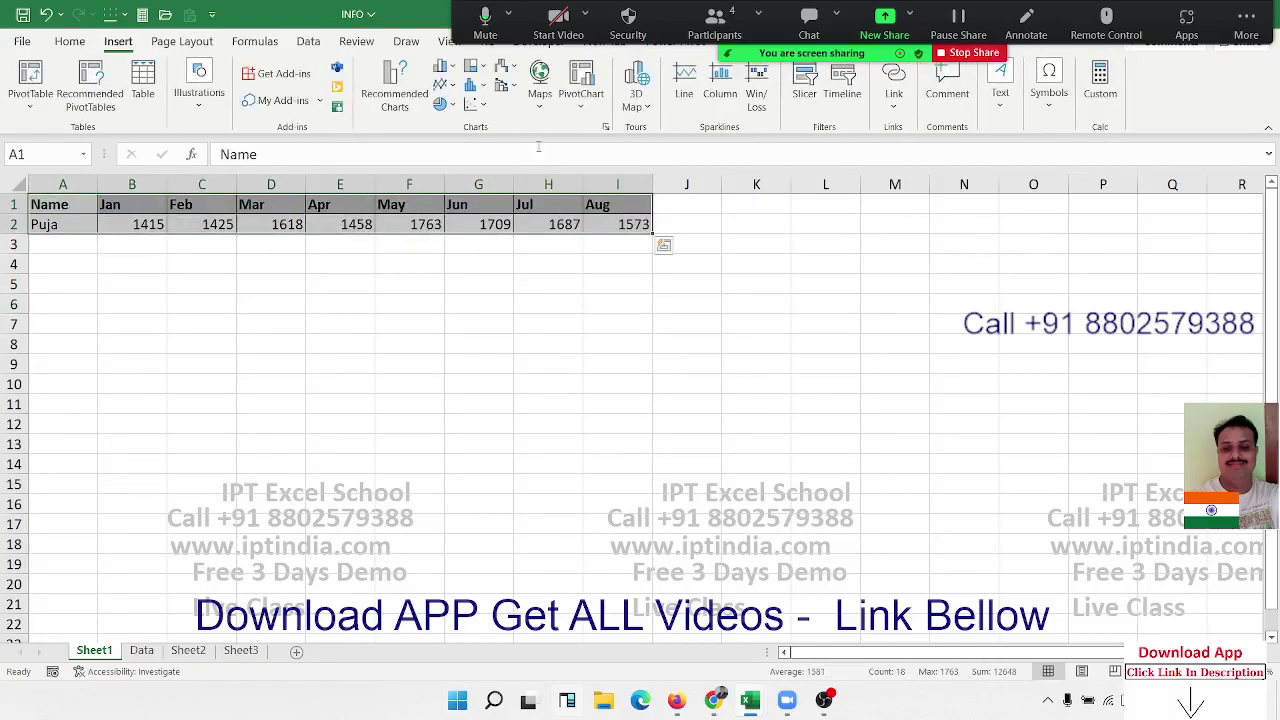
- Insert a clustered column chart of Jan–Aug totals below the table, widened to column I, with a blue patterned style
left_click(442, 67)
left_click(456, 137)
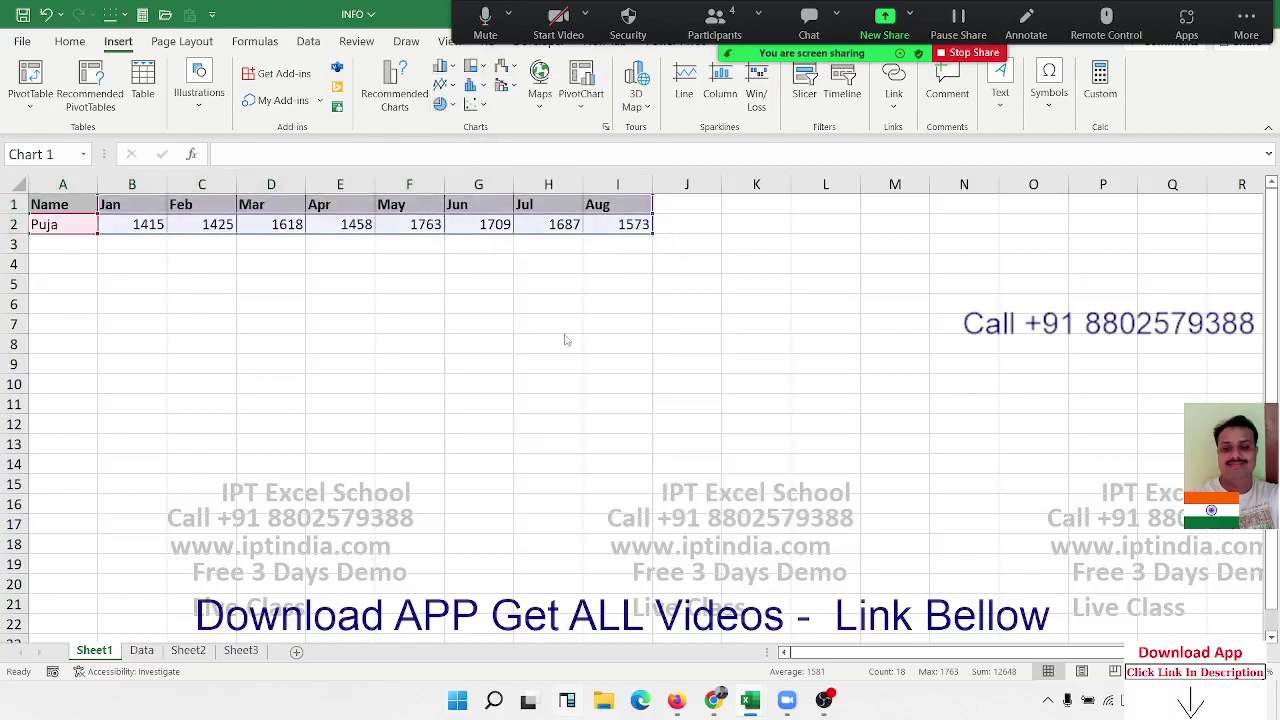
left_click_drag(551, 323, 214, 268)
left_click_drag(503, 481, 650, 481)
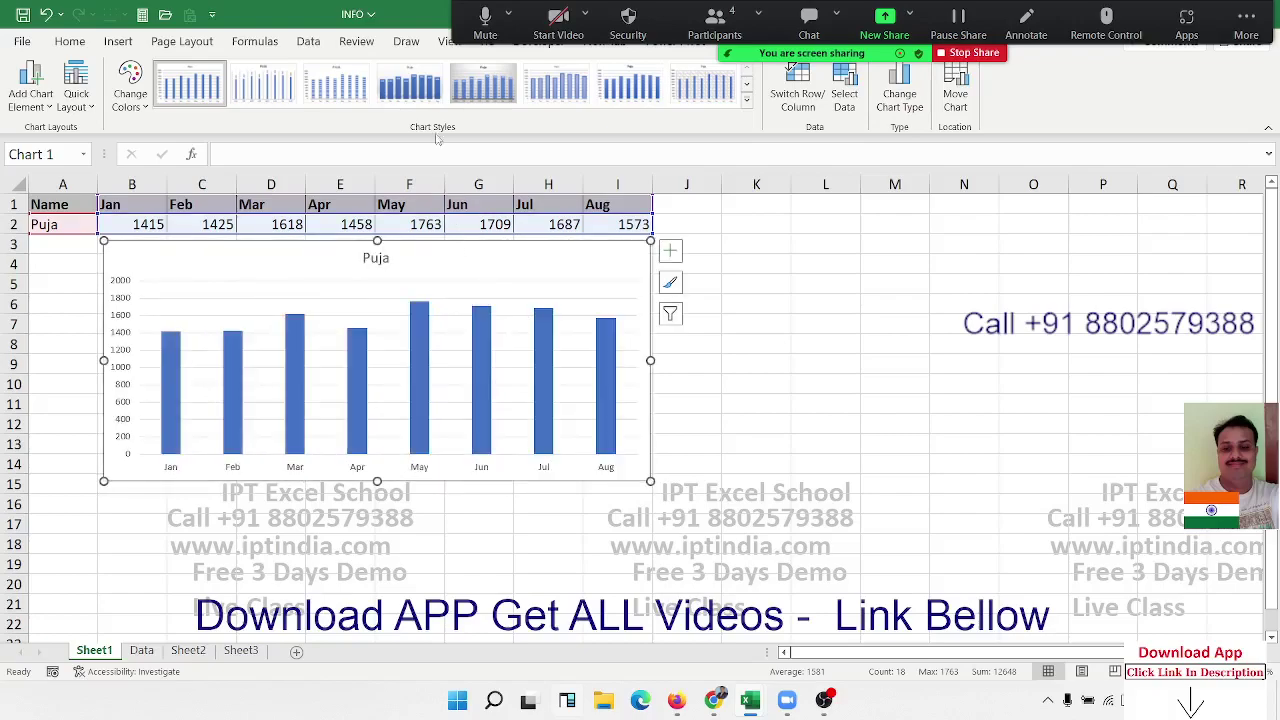
left_click(746, 99)
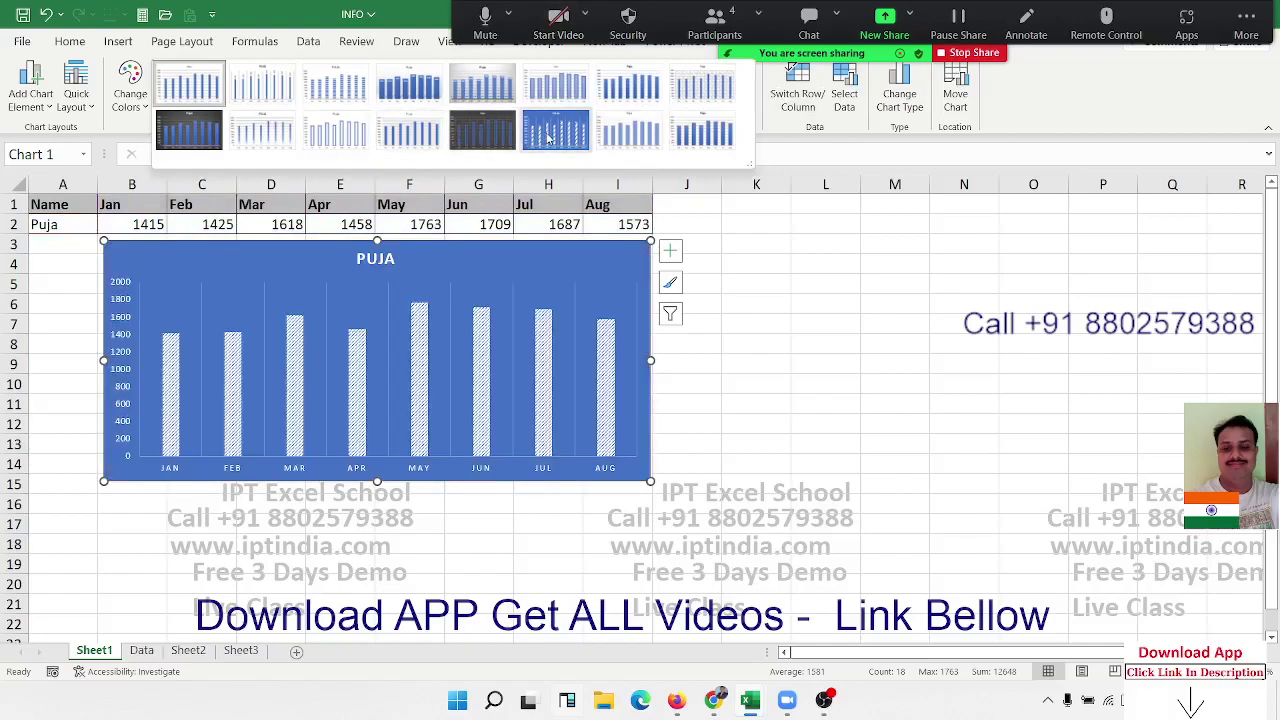
left_click(548, 138)
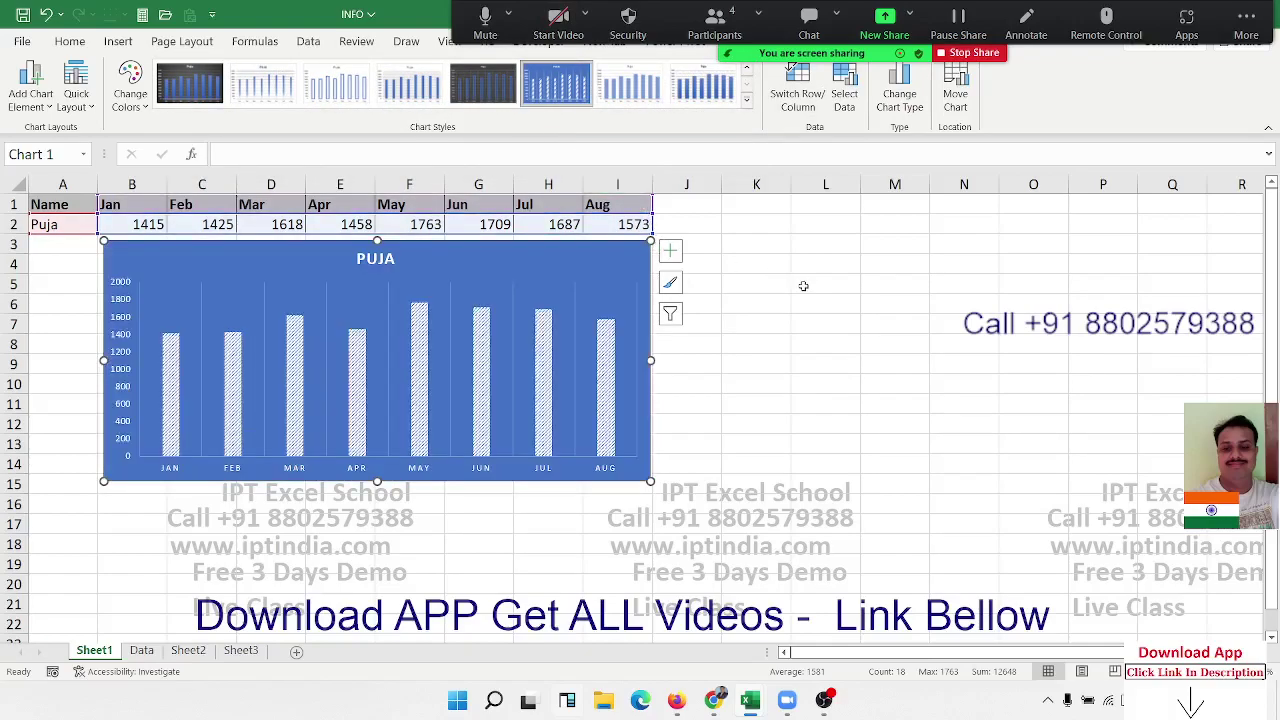
left_click(803, 286)
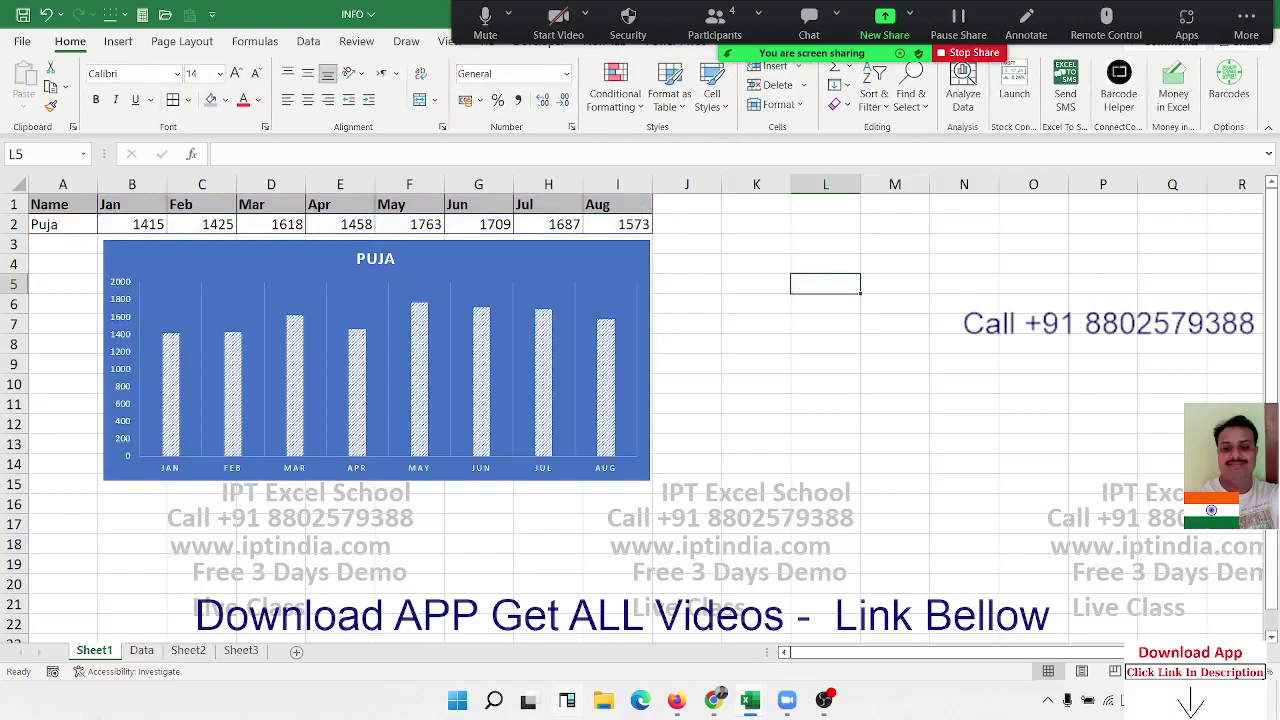
- Rename Sheet1 to Puja
double_click(100, 651)
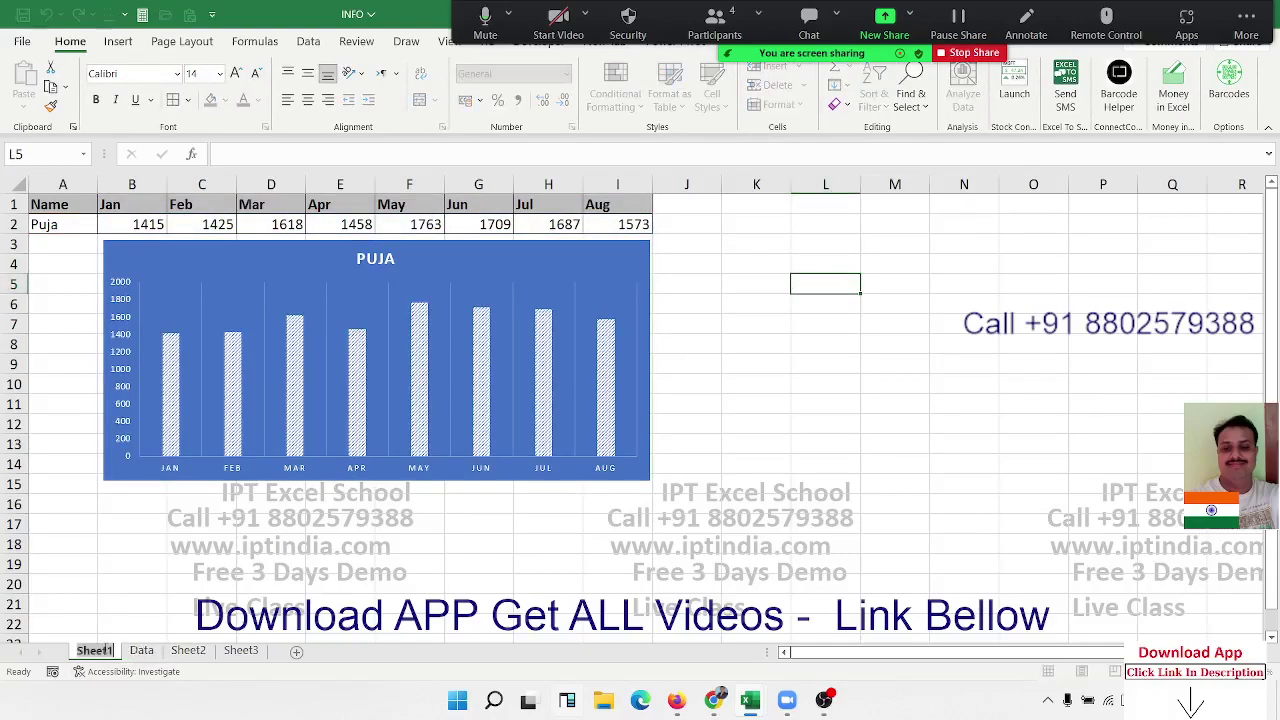
type("Puja")
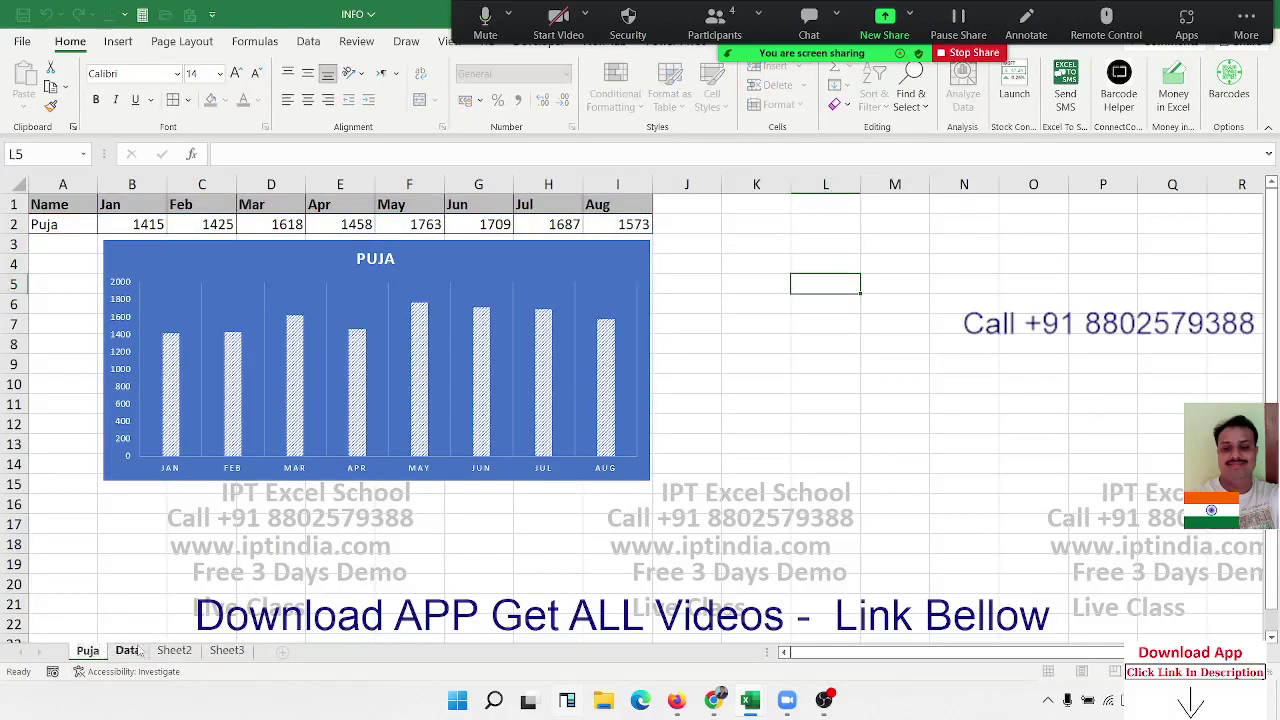
key("Return")
left_click(120, 600)
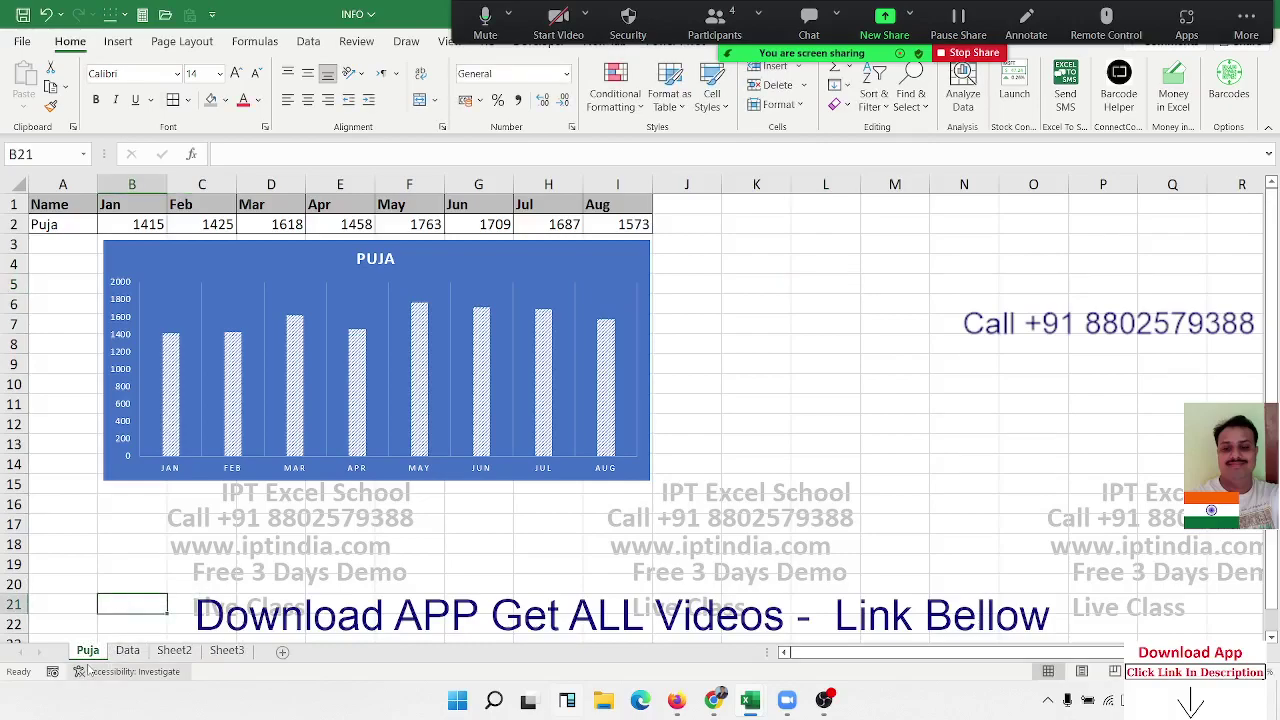
left_click(128, 652)
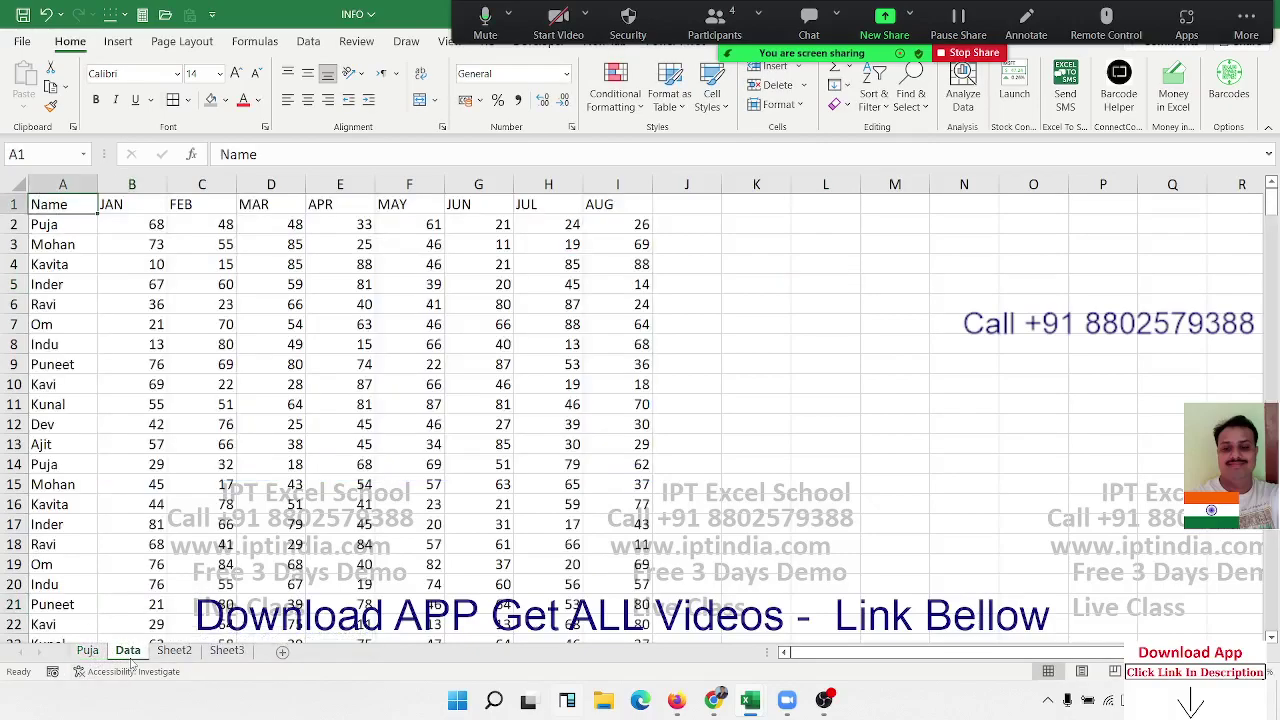
left_click(104, 651)
- Copy the Puja sheet, rename the copy Mohan, and enter Mohan in A2
left_click_drag(103, 652, 125, 643)
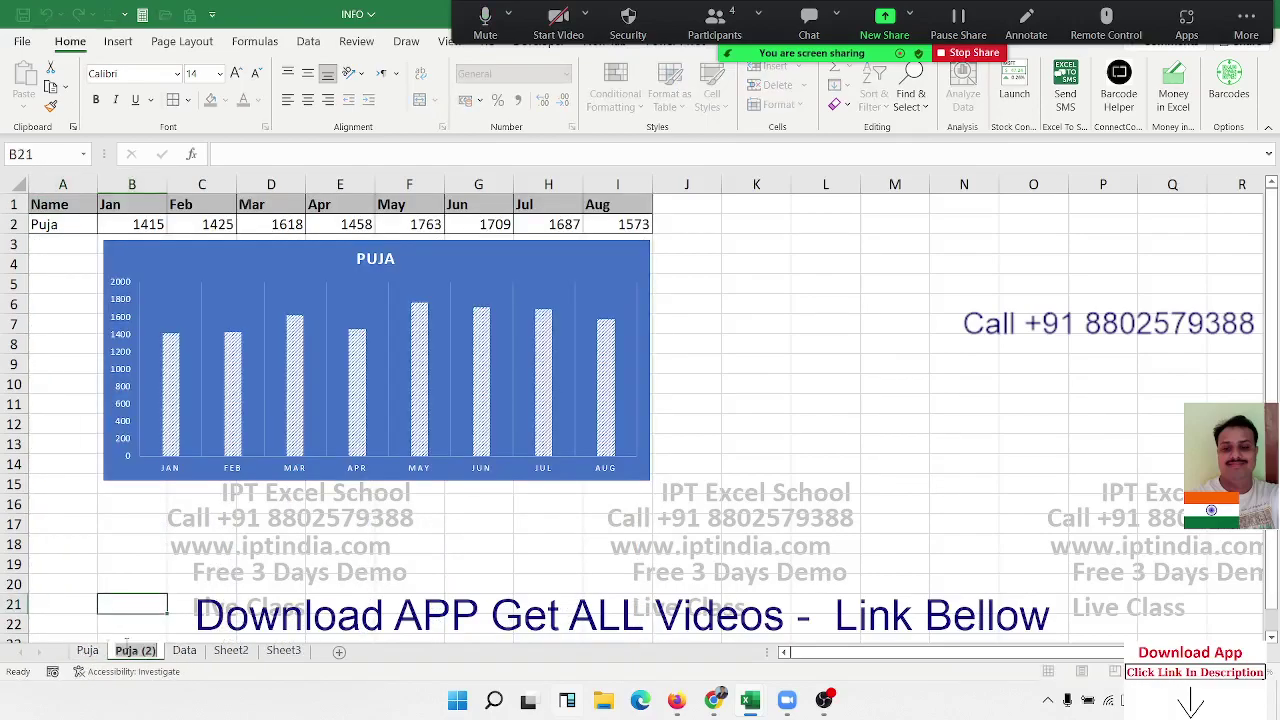
double_click(128, 648)
type("Mohan")
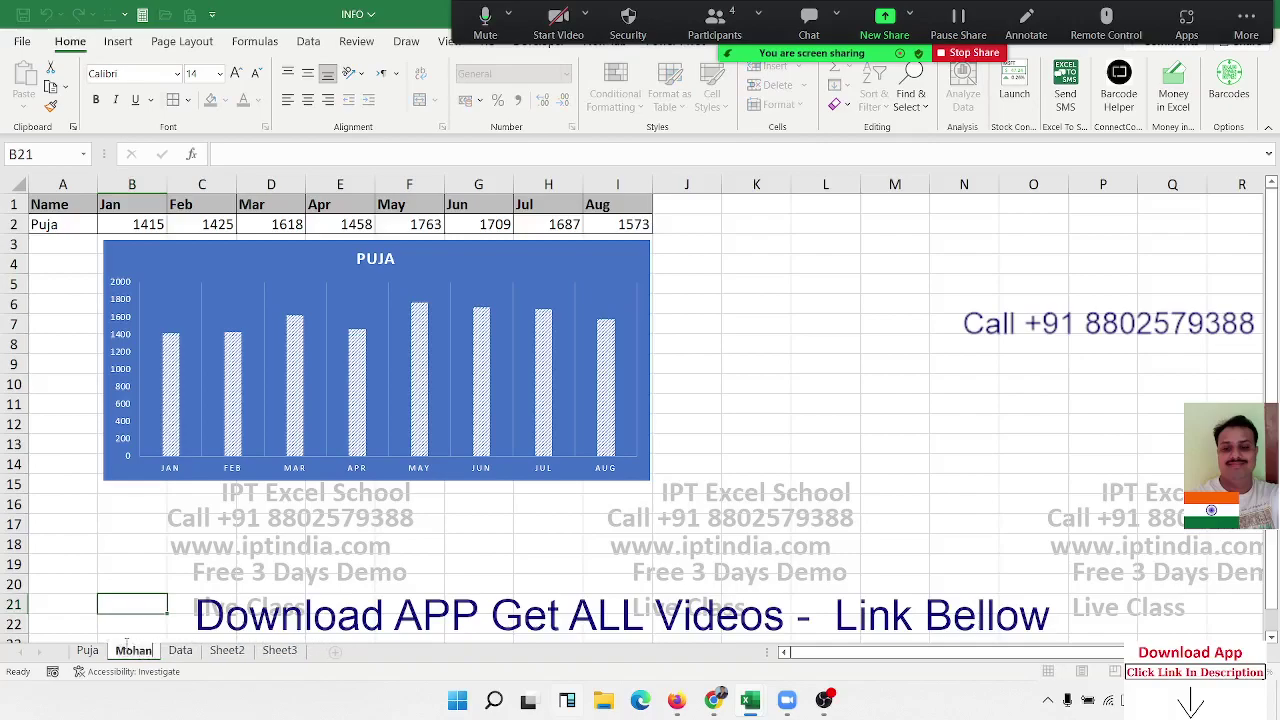
key("Return")
left_click(50, 224)
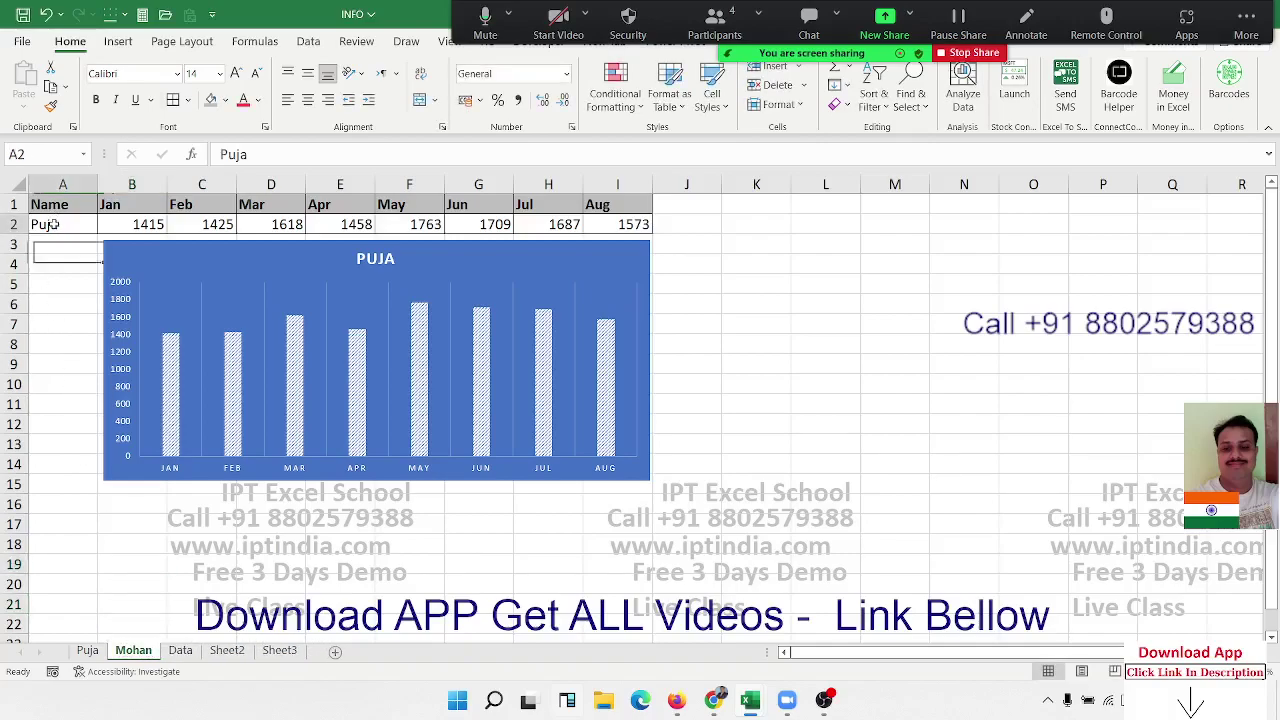
type("Mo")
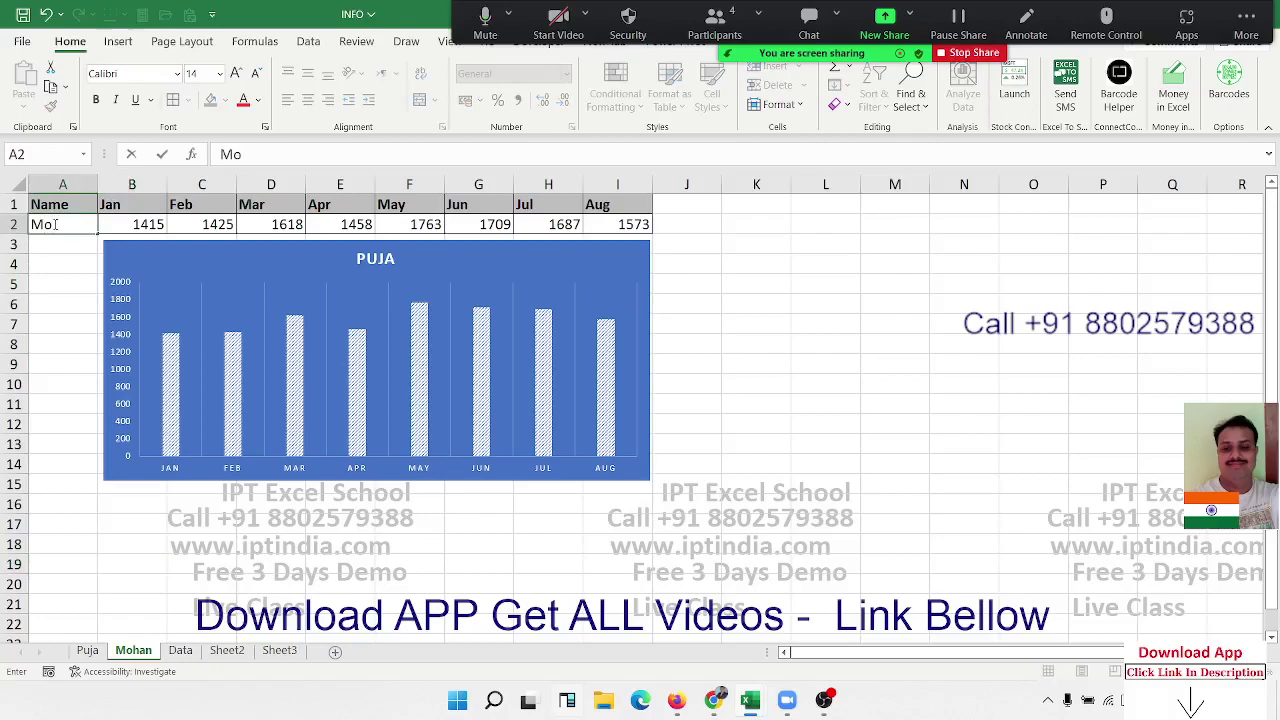
type("han")
key("Return")
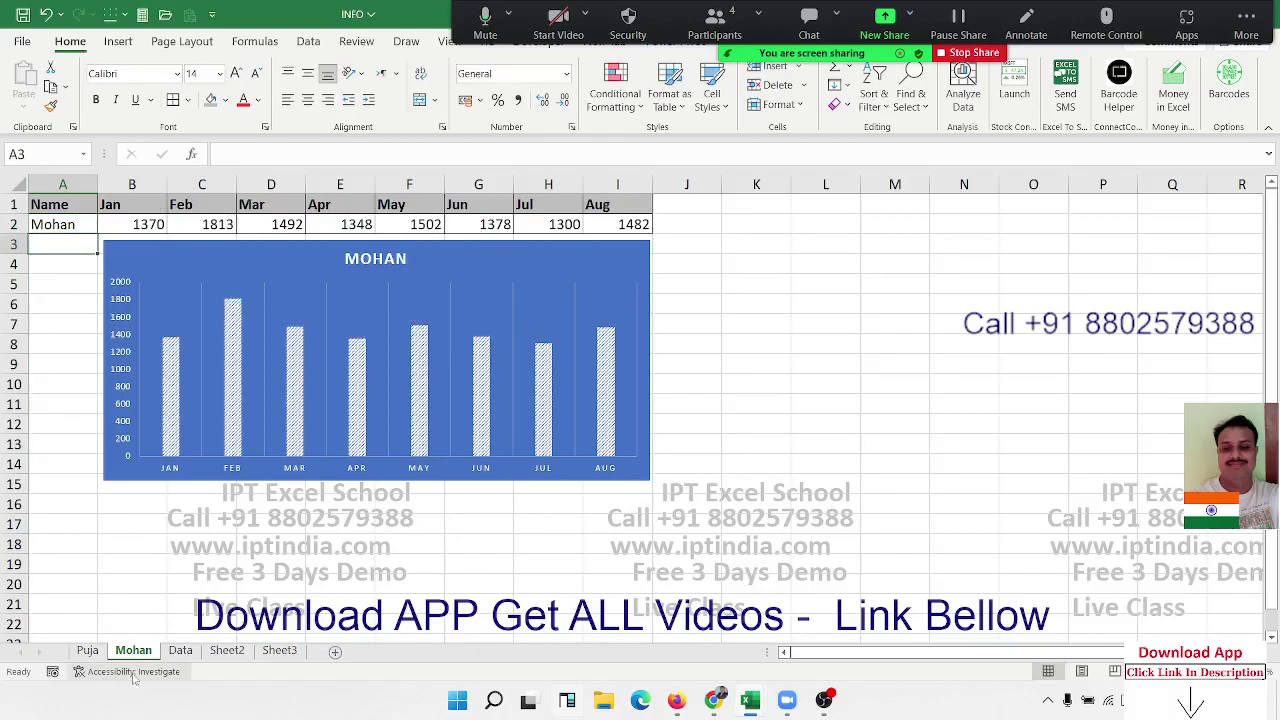
left_click_drag(82, 224, 605, 222)
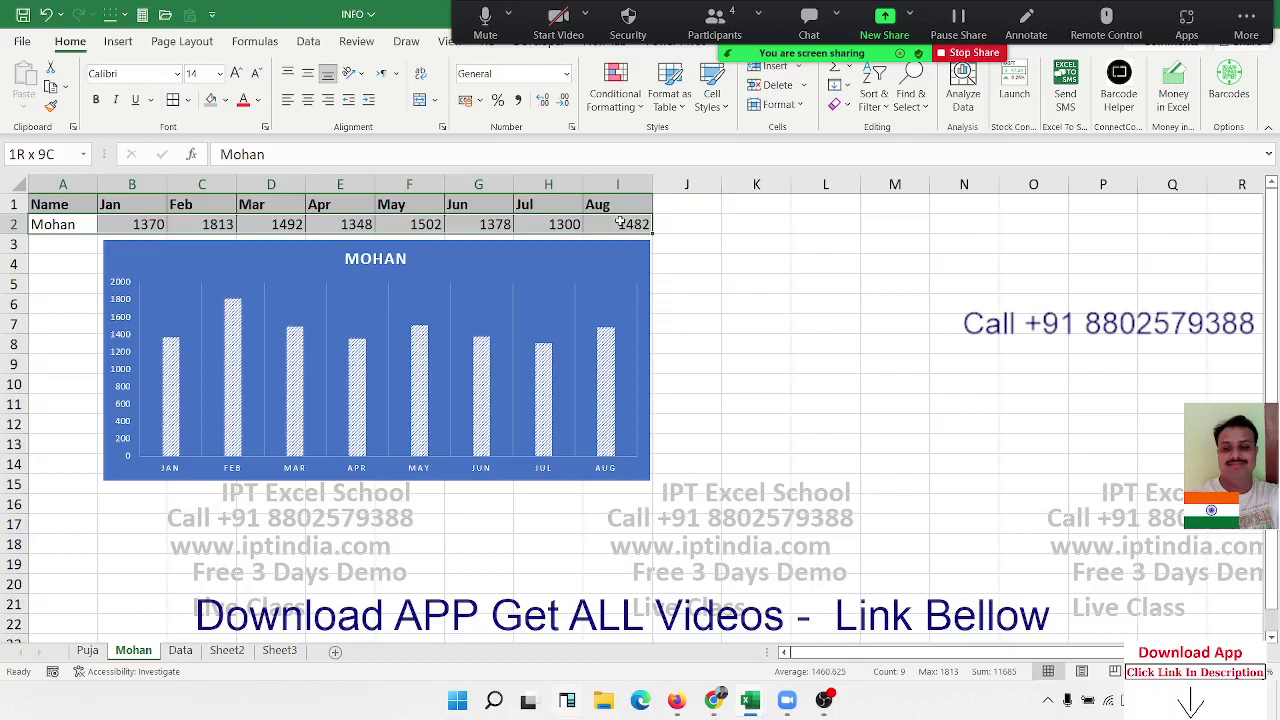
- Enter =CELL("filename") in L3 to show the workbook's file path
left_click(840, 248)
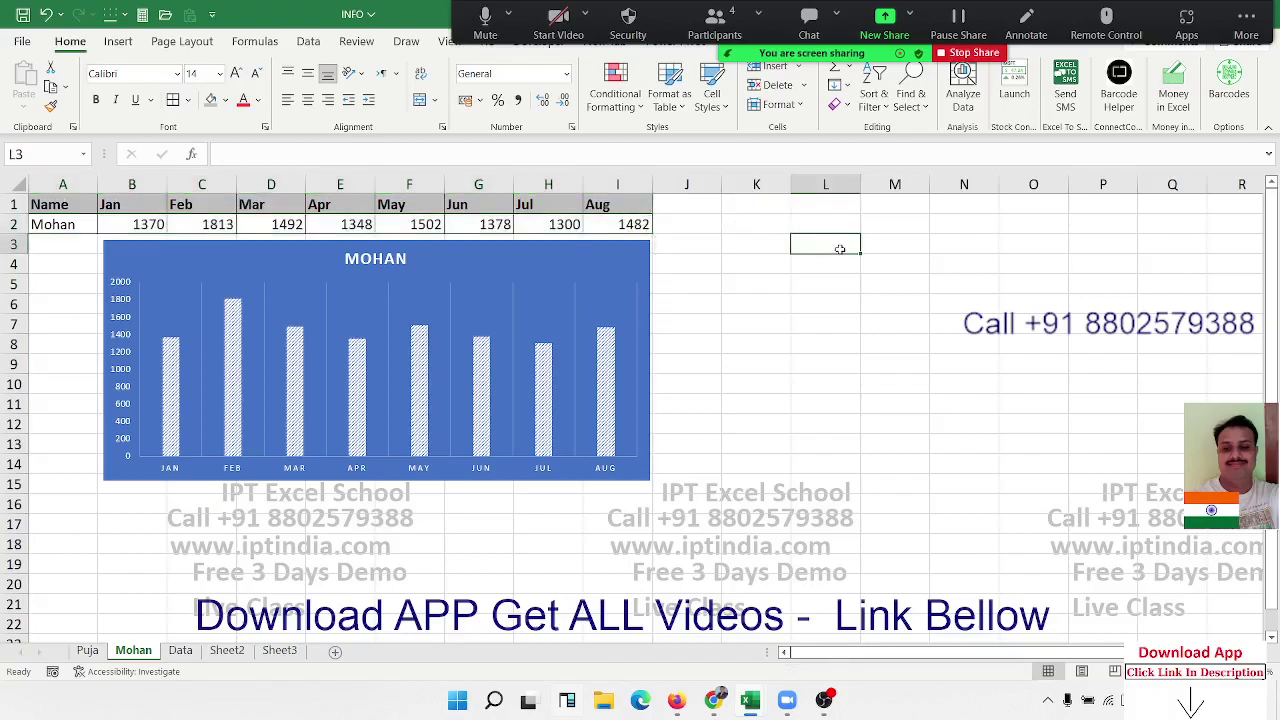
type("=cell(")
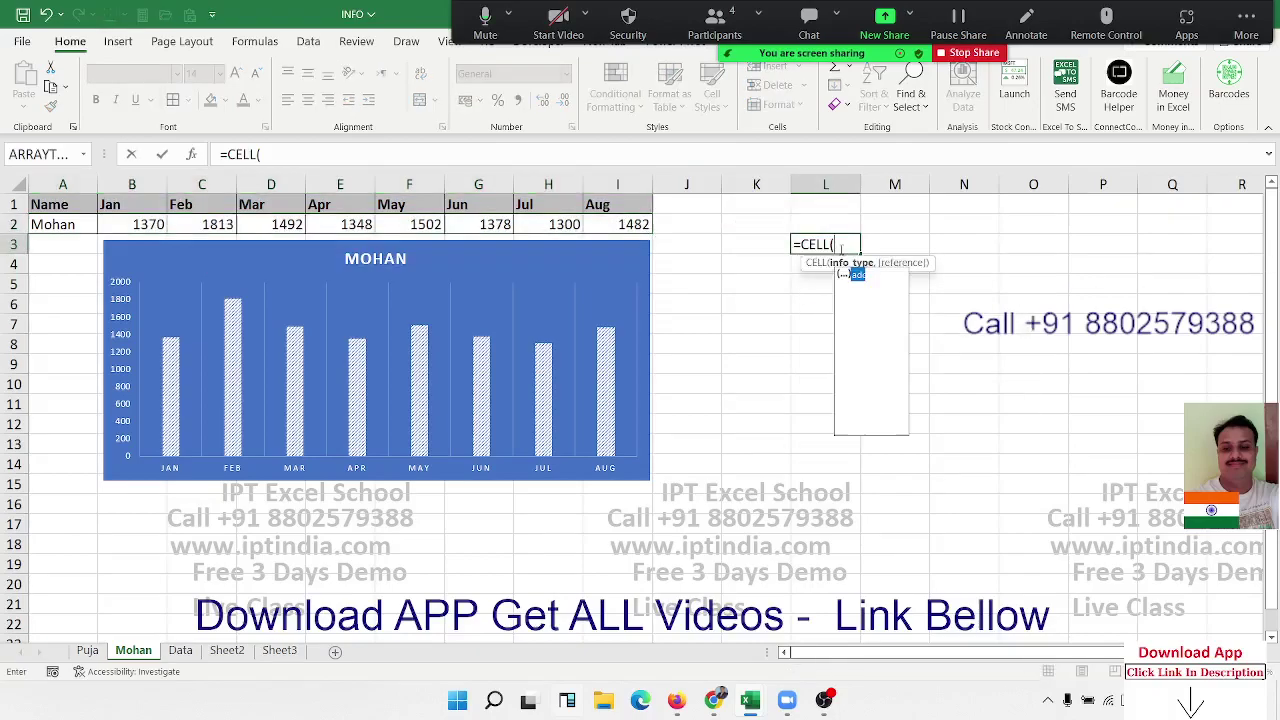
key("Down")
key("Down")
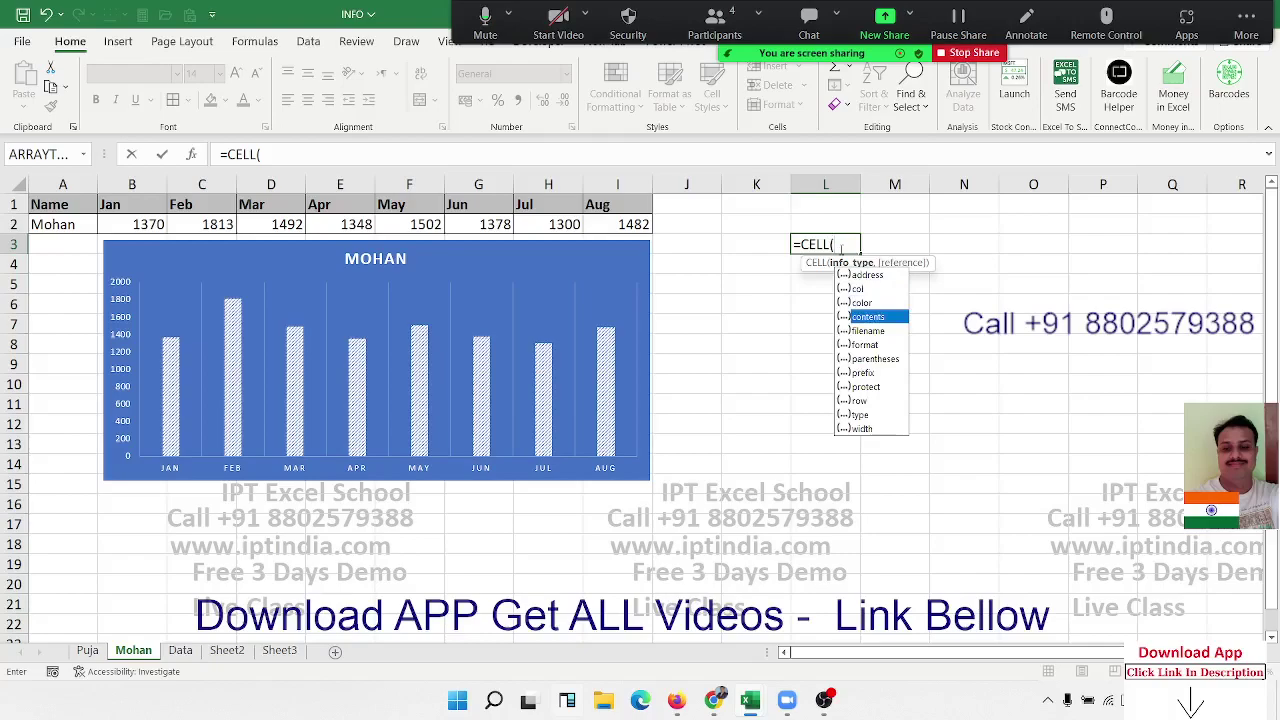
key("Down")
key("Tab")
key("Return")
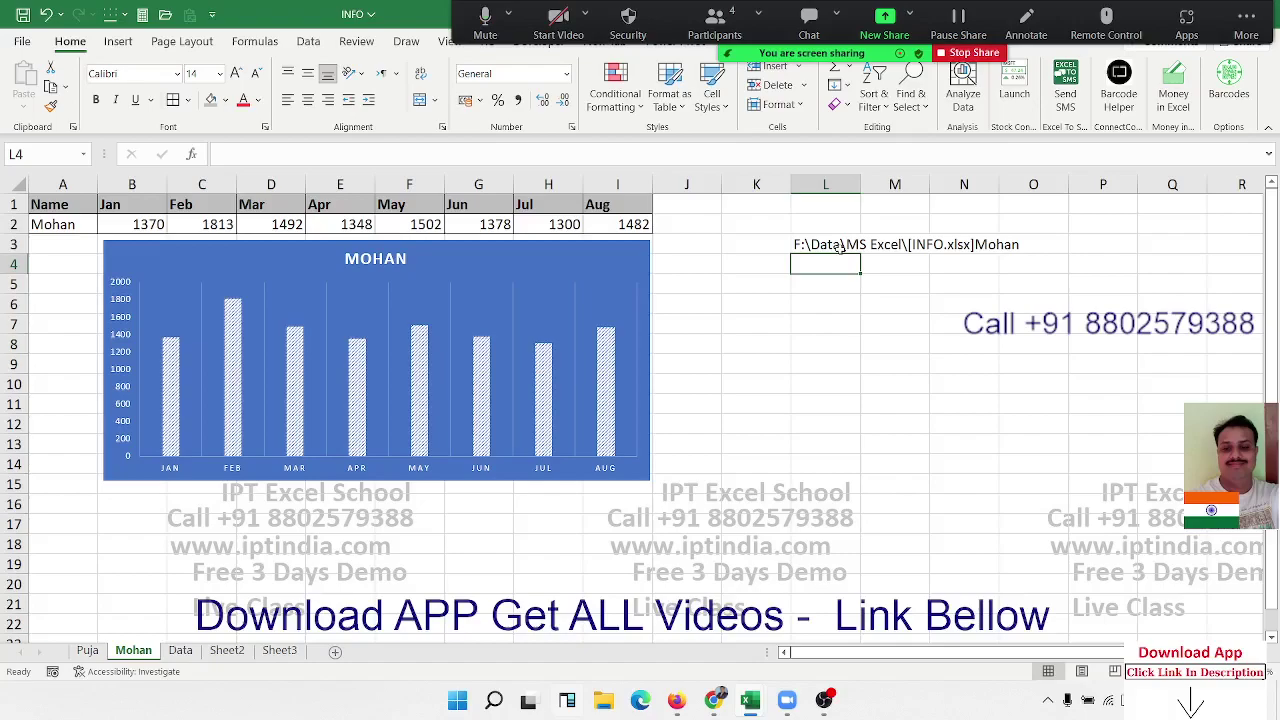
- Enter =FIND("]",L3,1) in L4, returning 28
type("=fin")
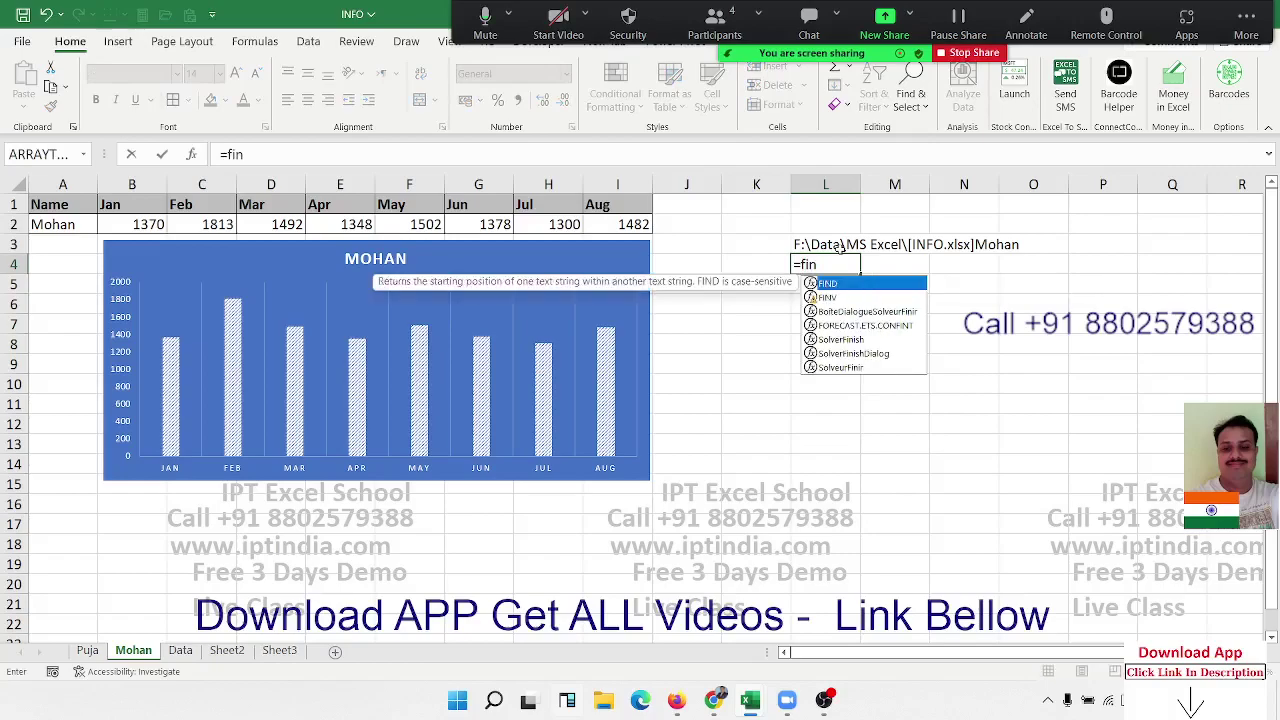
key("Escape")
key("Escape")
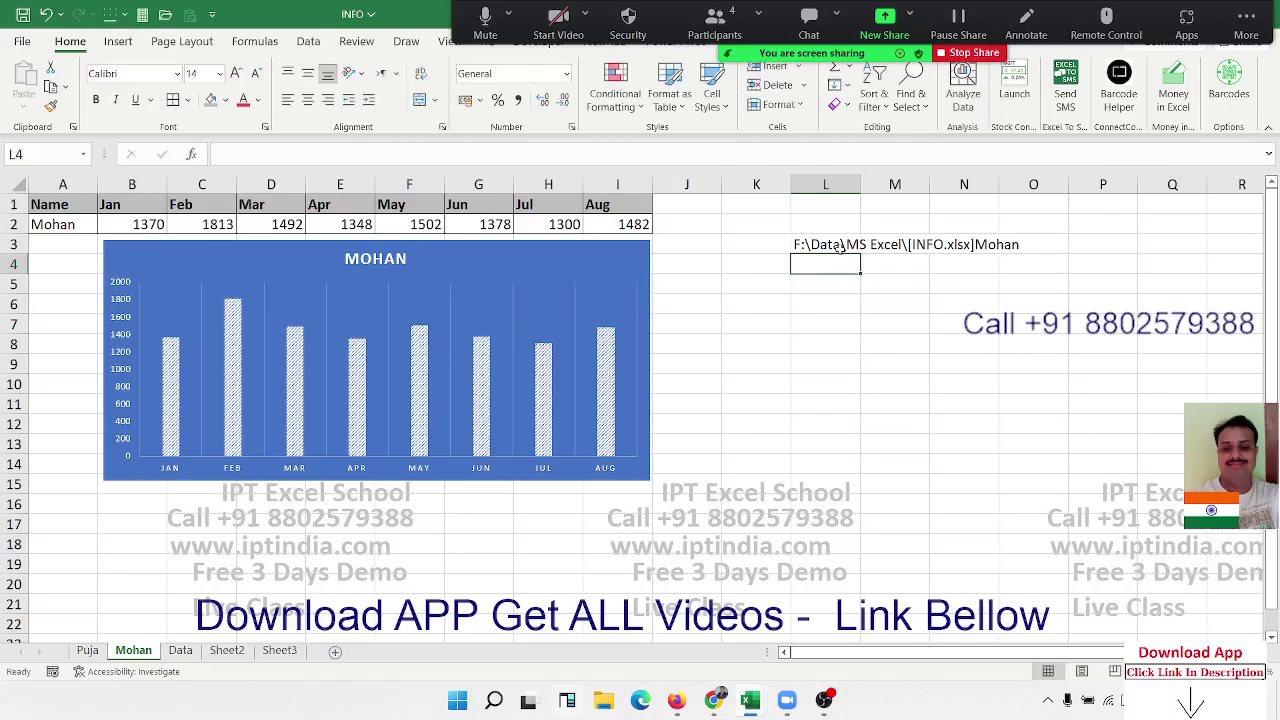
type("=f")
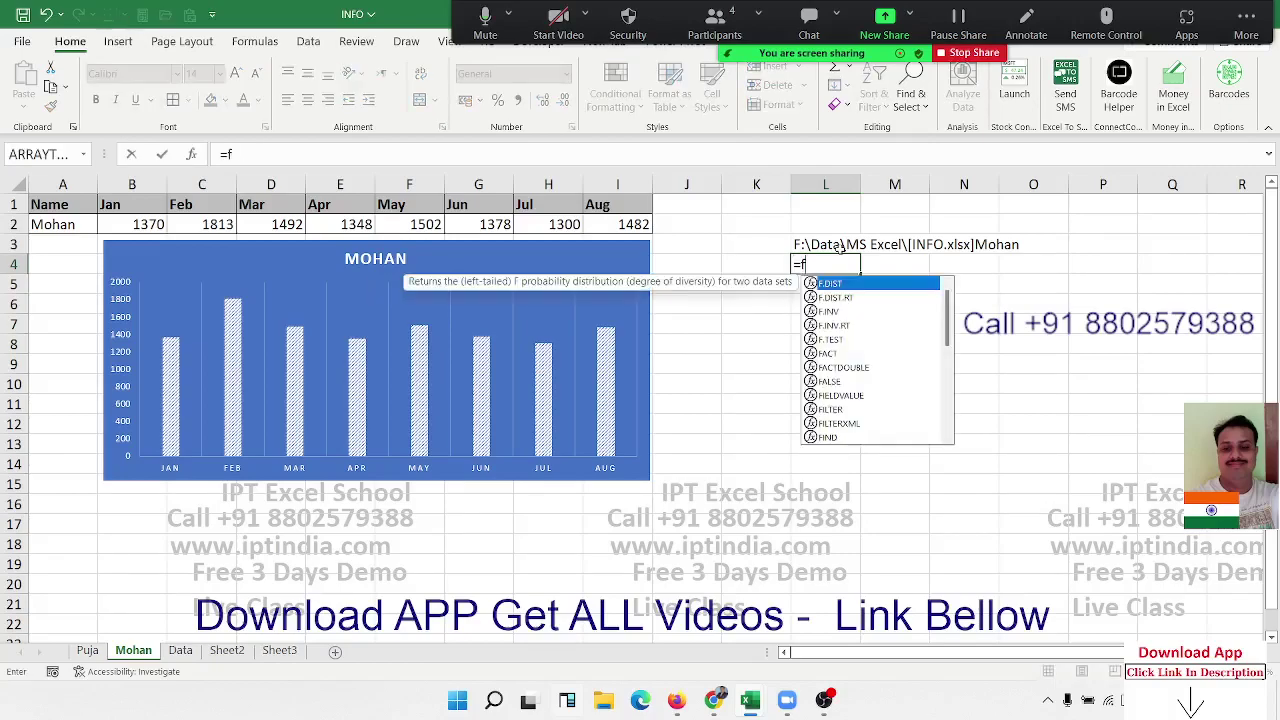
type("ind")
key("Tab")
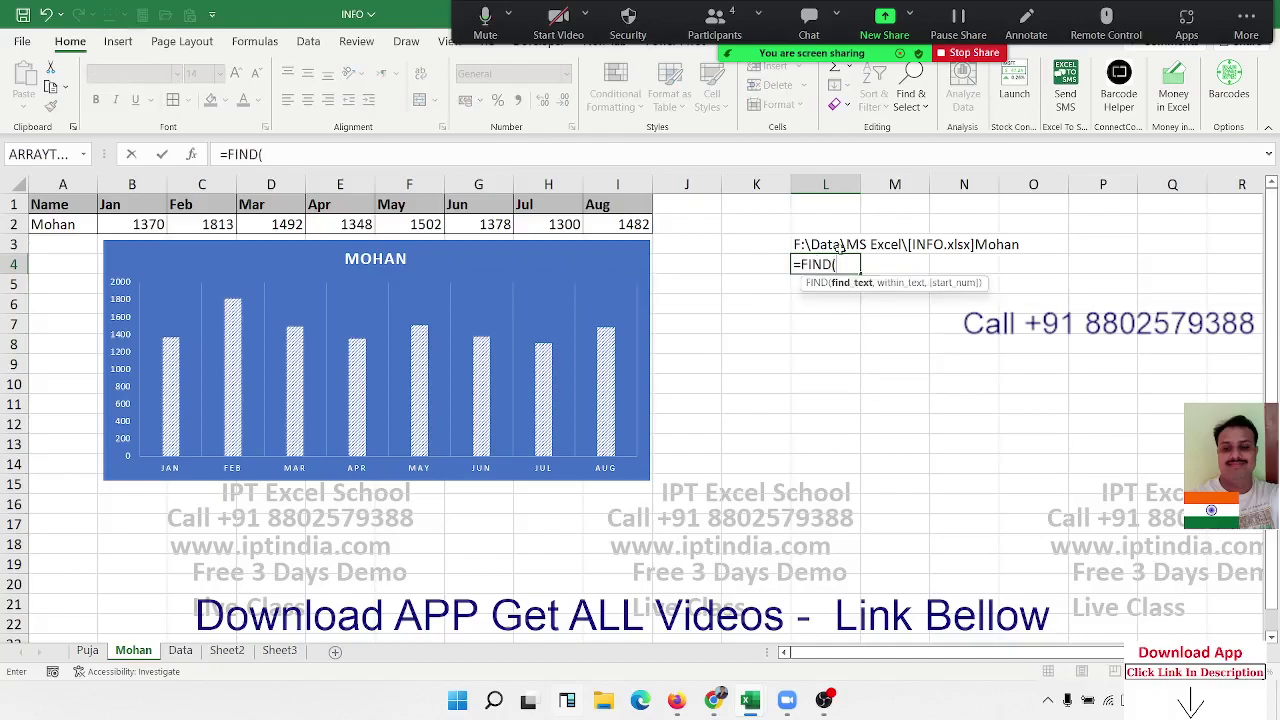
type("\"")
type(",")
left_click(840, 247)
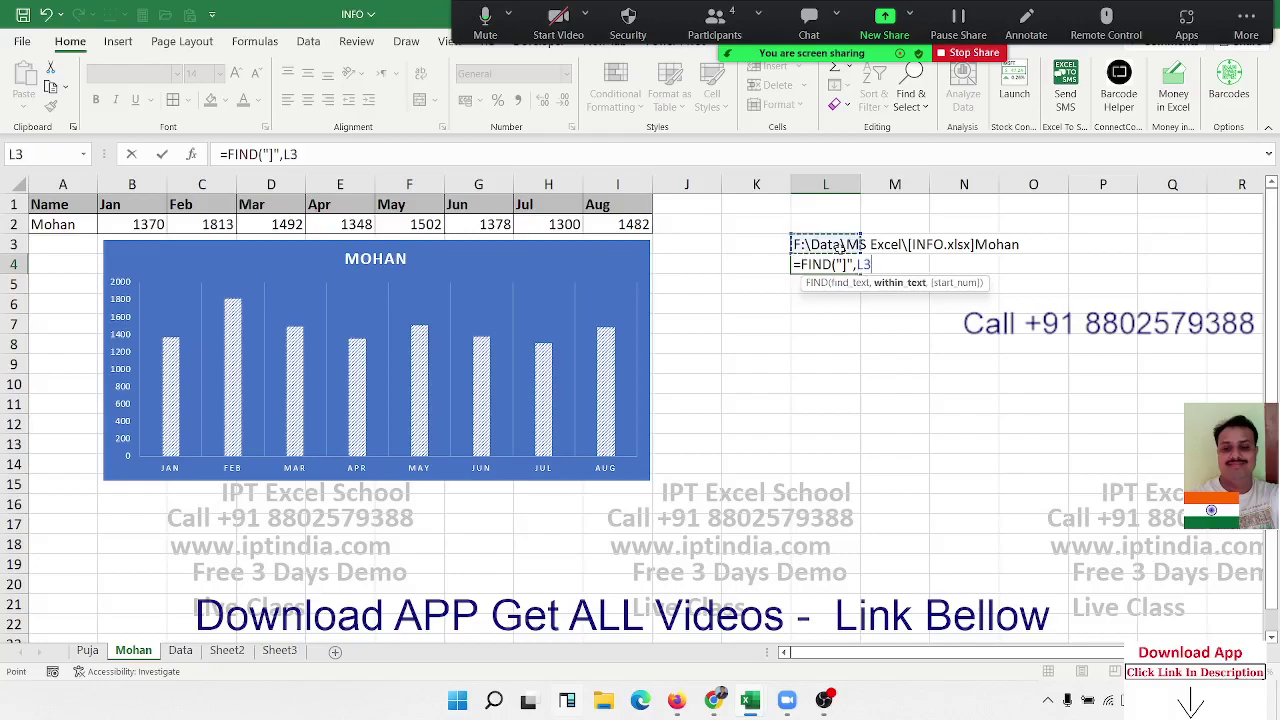
type(",1")
key("Return")
- Begin a RIGHT formula in M4
key("Up")
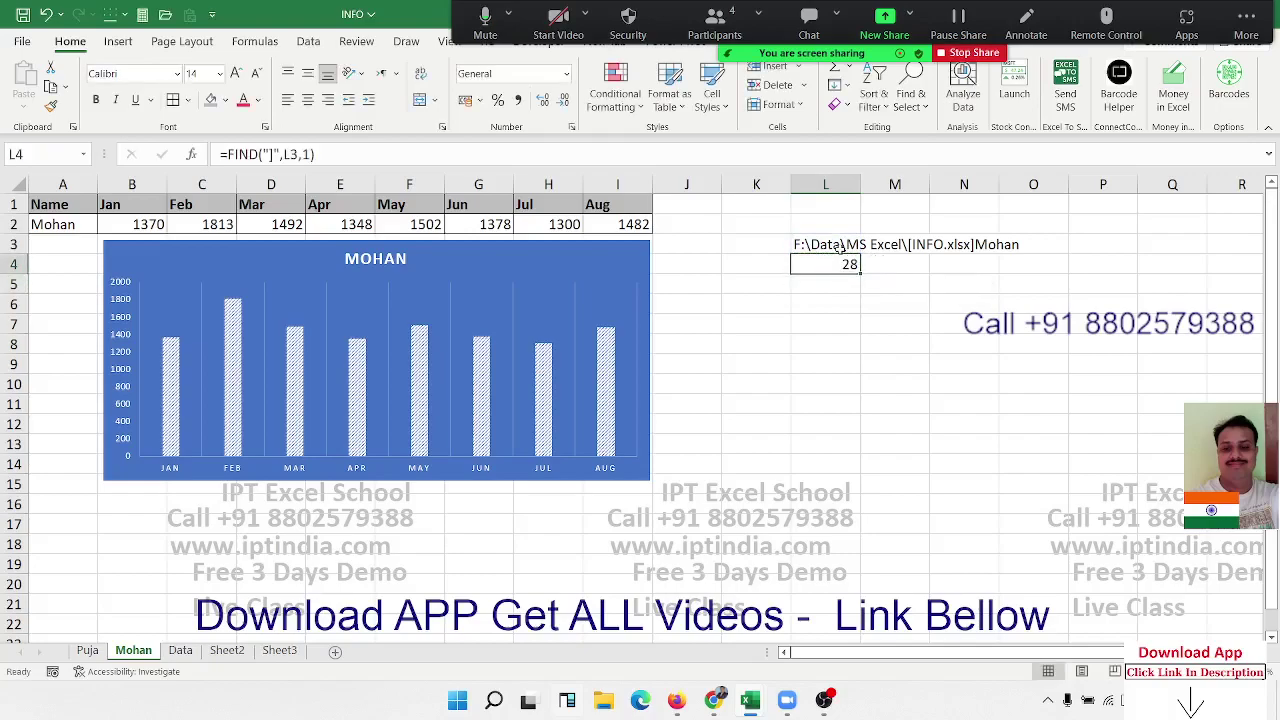
key("Right")
type("=")
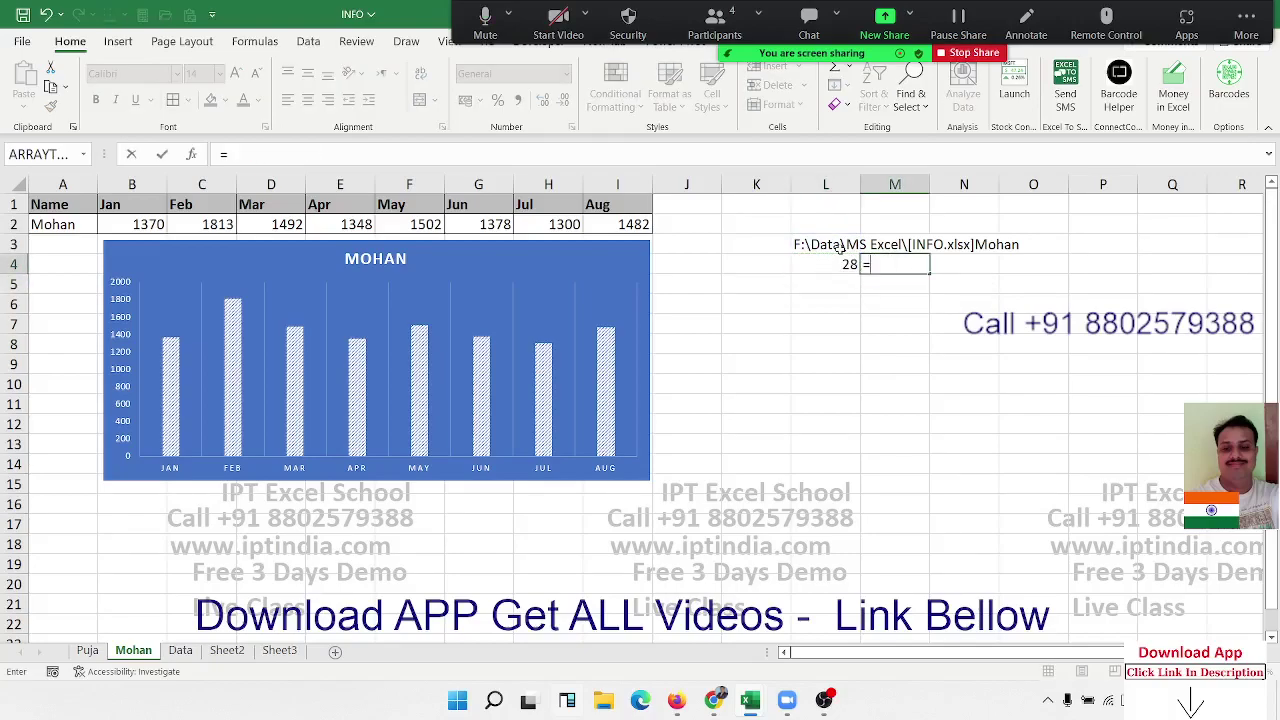
type("ri")
- Build the RIGHT formula in M4 using LEN and subtracting the bracket position in L4
key("Tab")
key("Left")
key("Up")
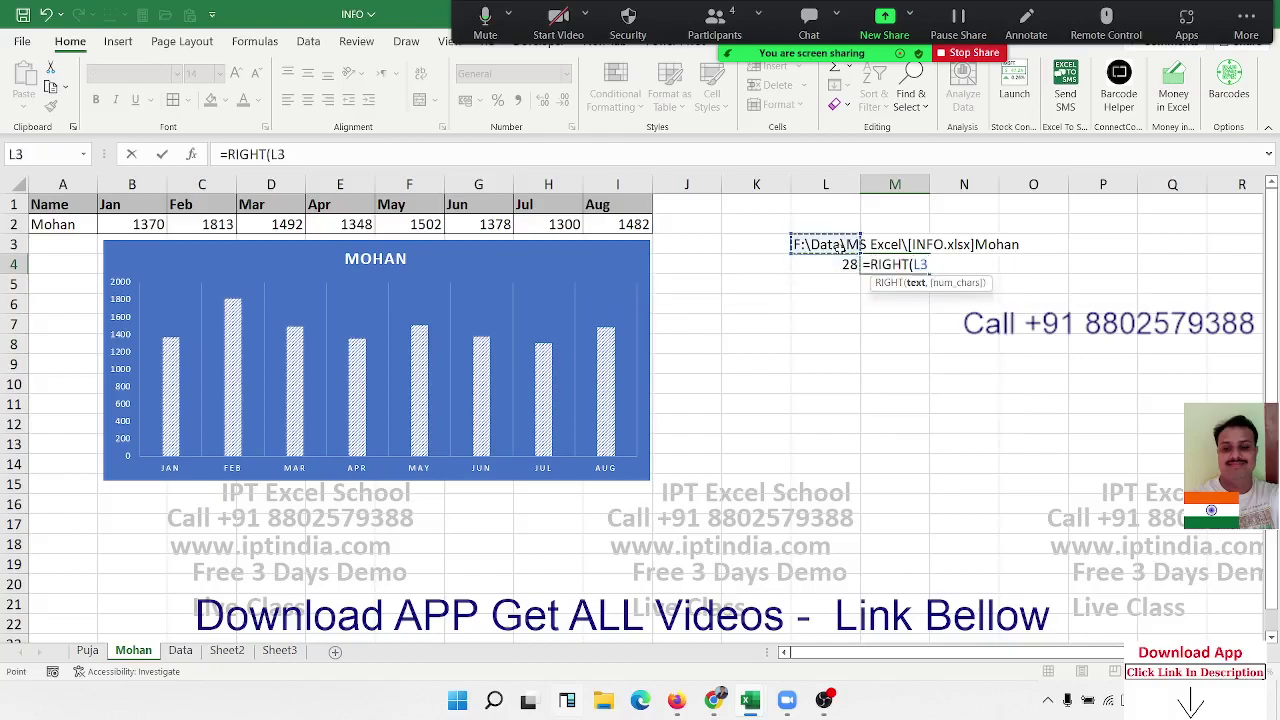
type(",l")
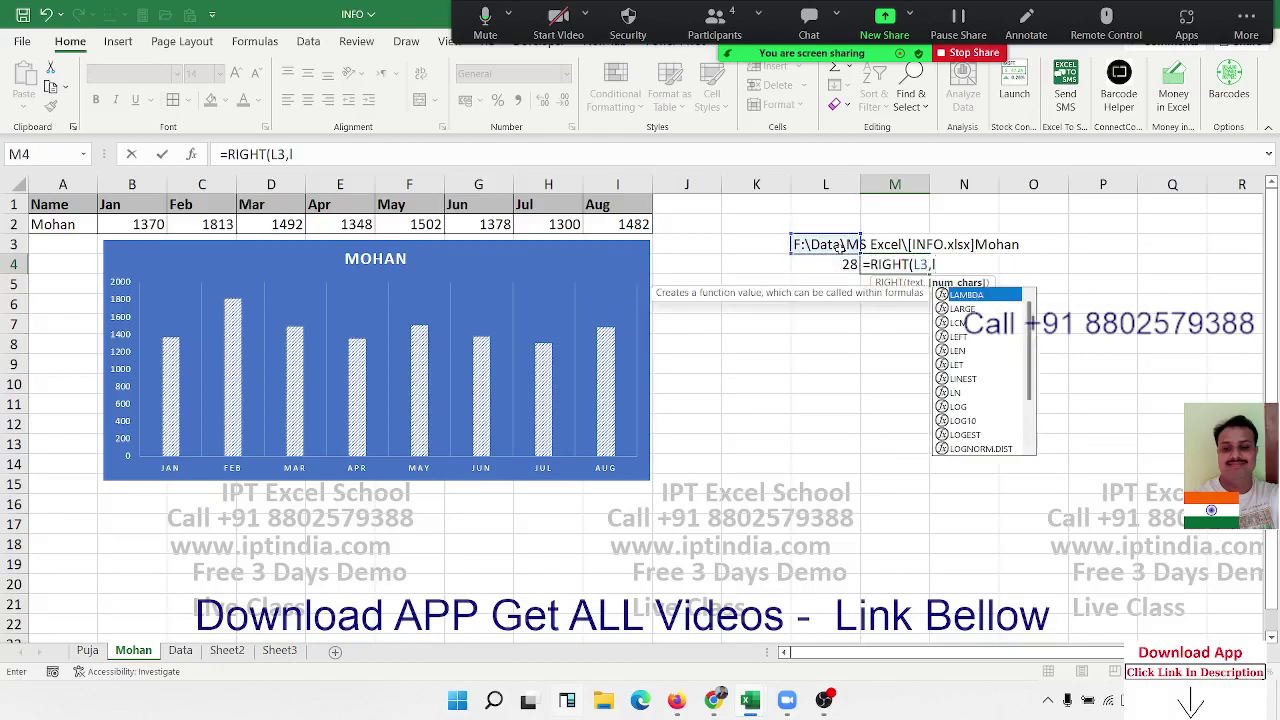
type("en")
key("Tab")
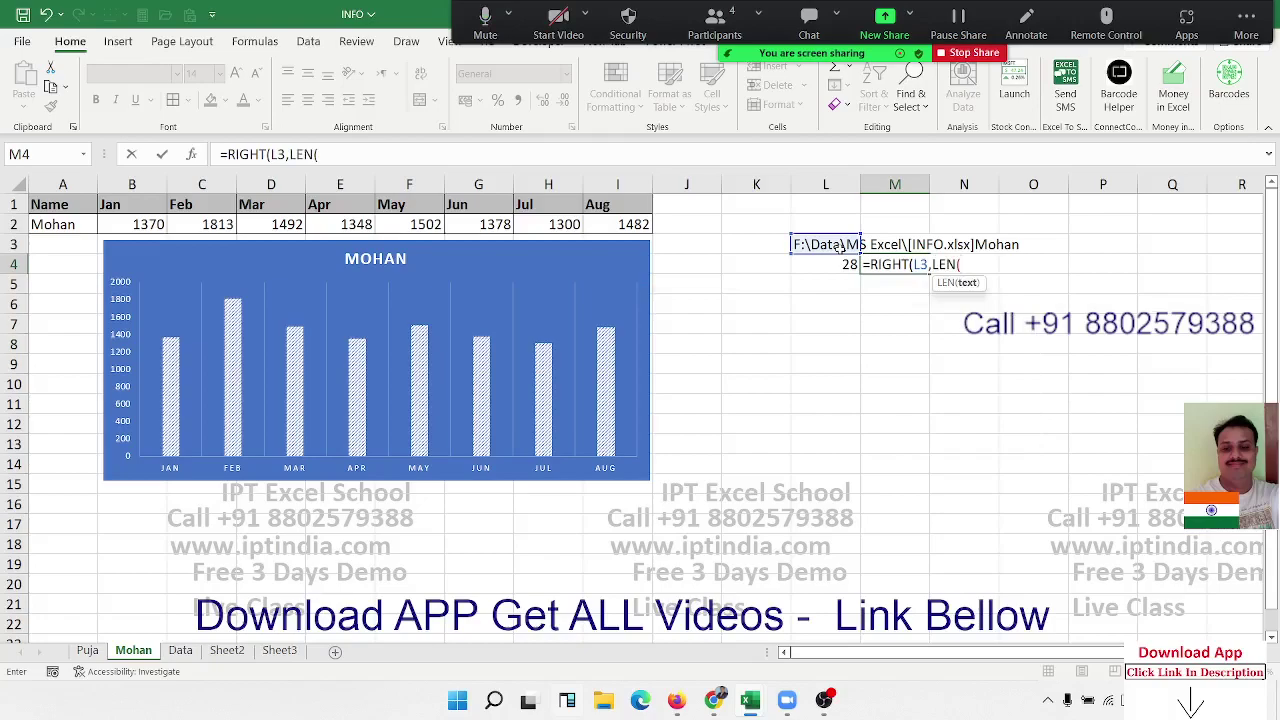
key("Left")
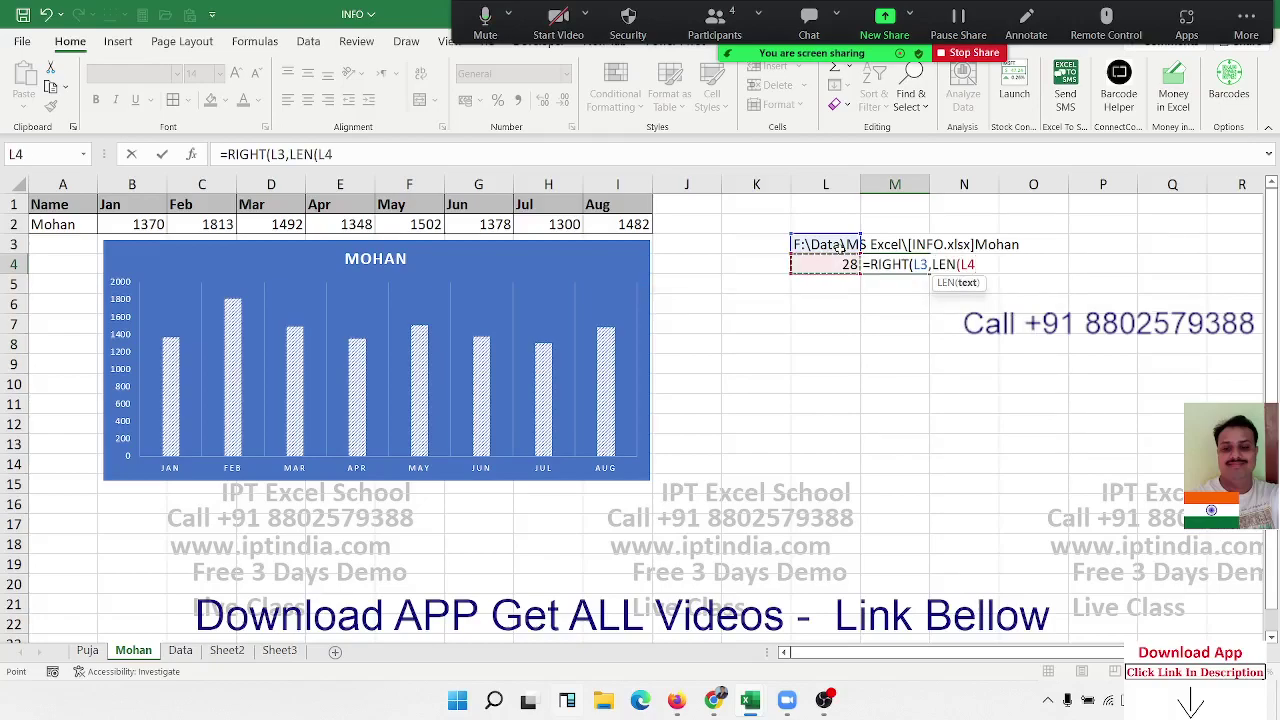
type(")-")
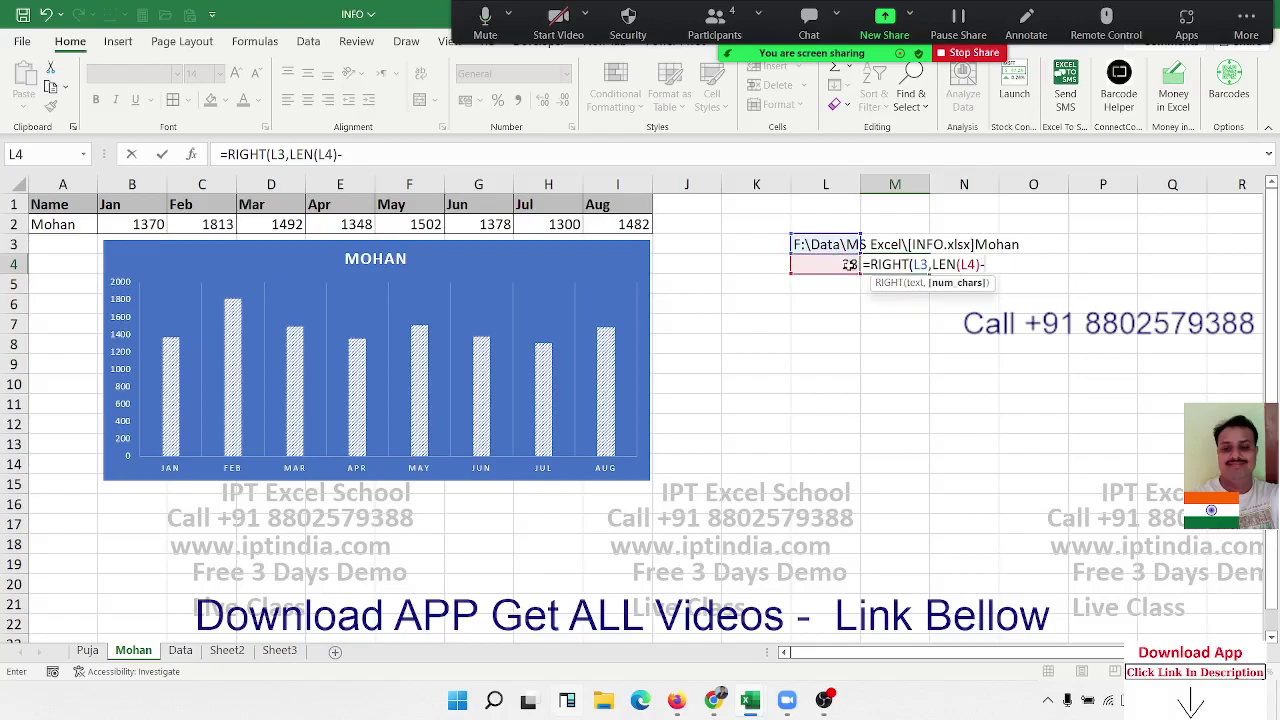
left_click(848, 265)
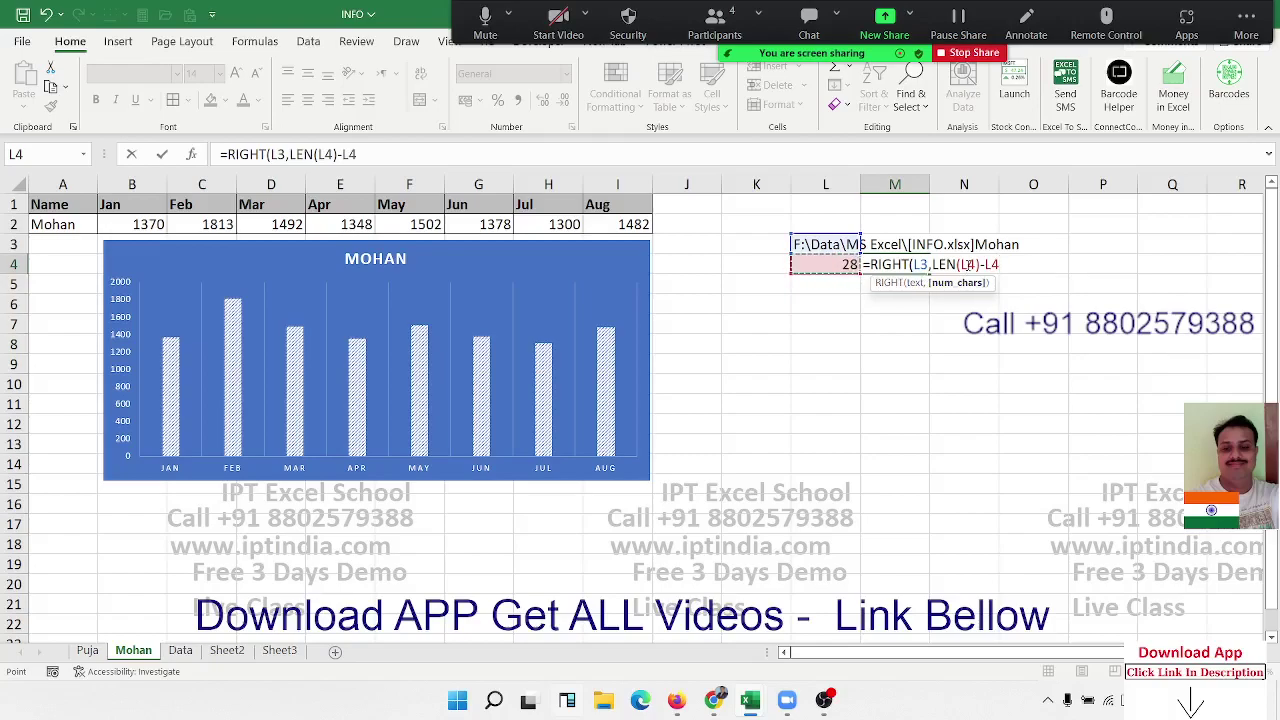
- Correct LEN's reference to L3 so M4 holds =RIGHT(L3,LEN(L3)-L4) showing Mohan
left_click(966, 264)
key("Delete")
type("3")
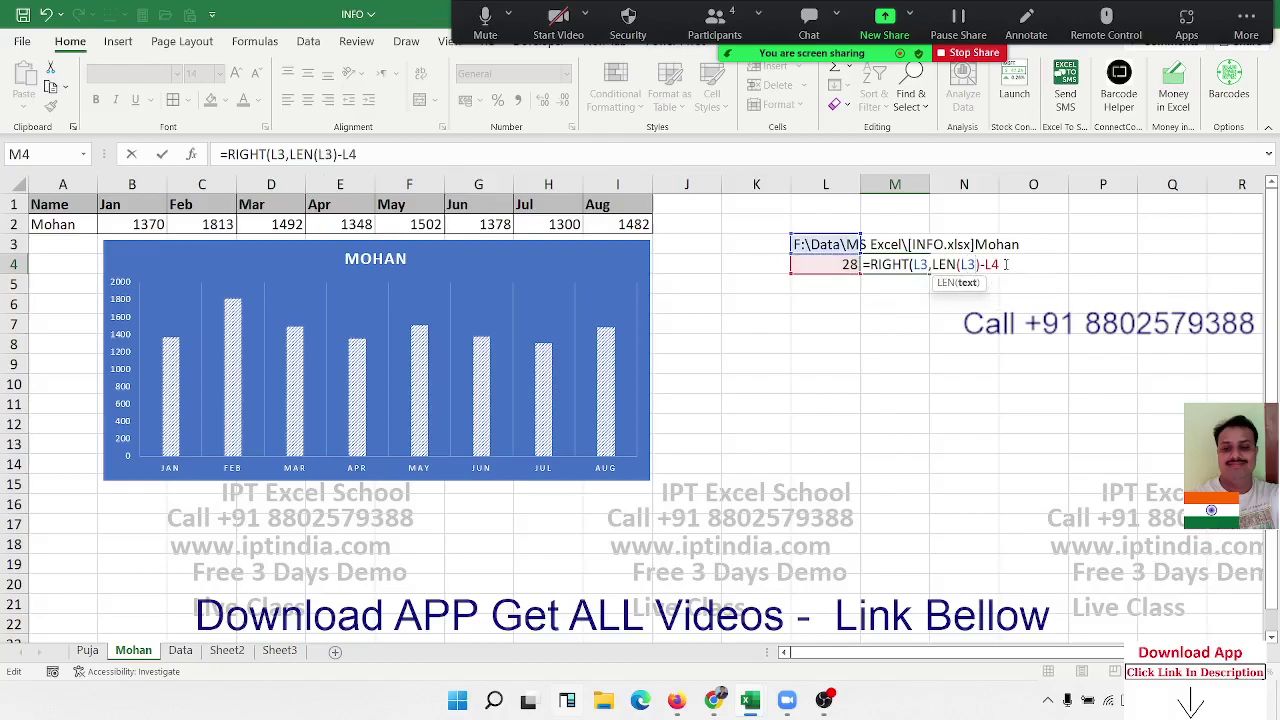
key("Return")
key("Return")
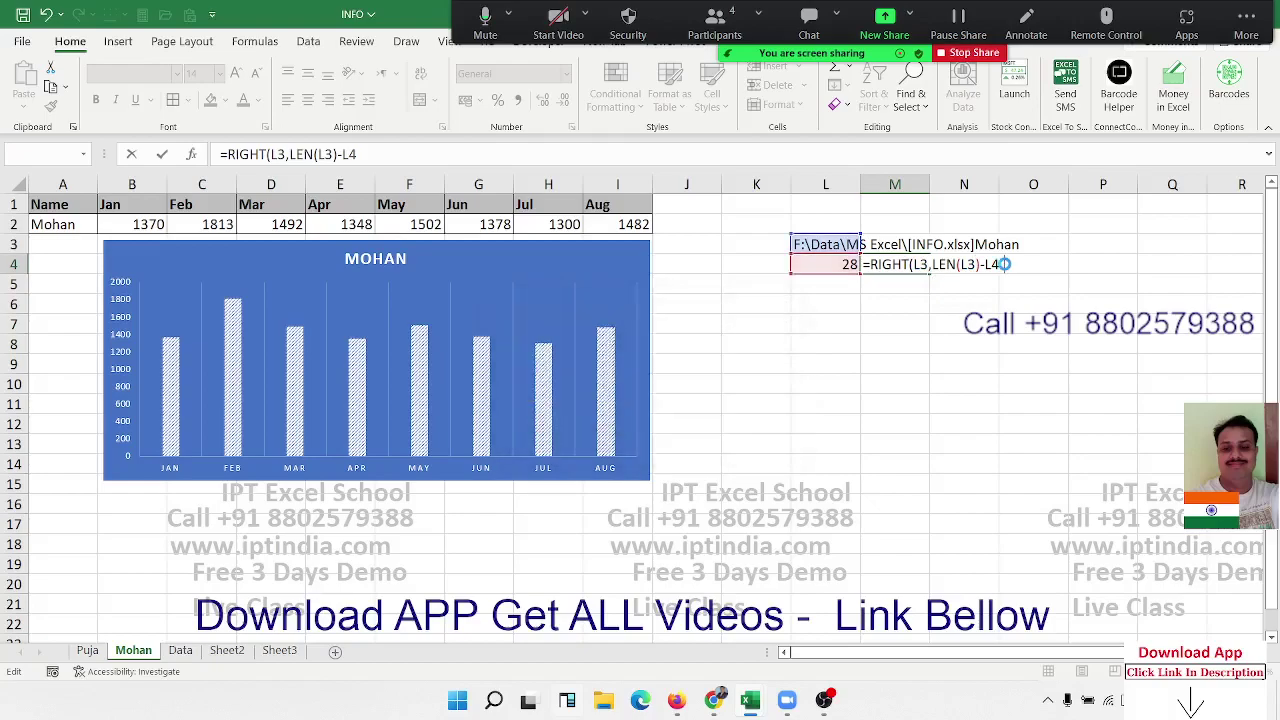
key("Up")
key("Down")
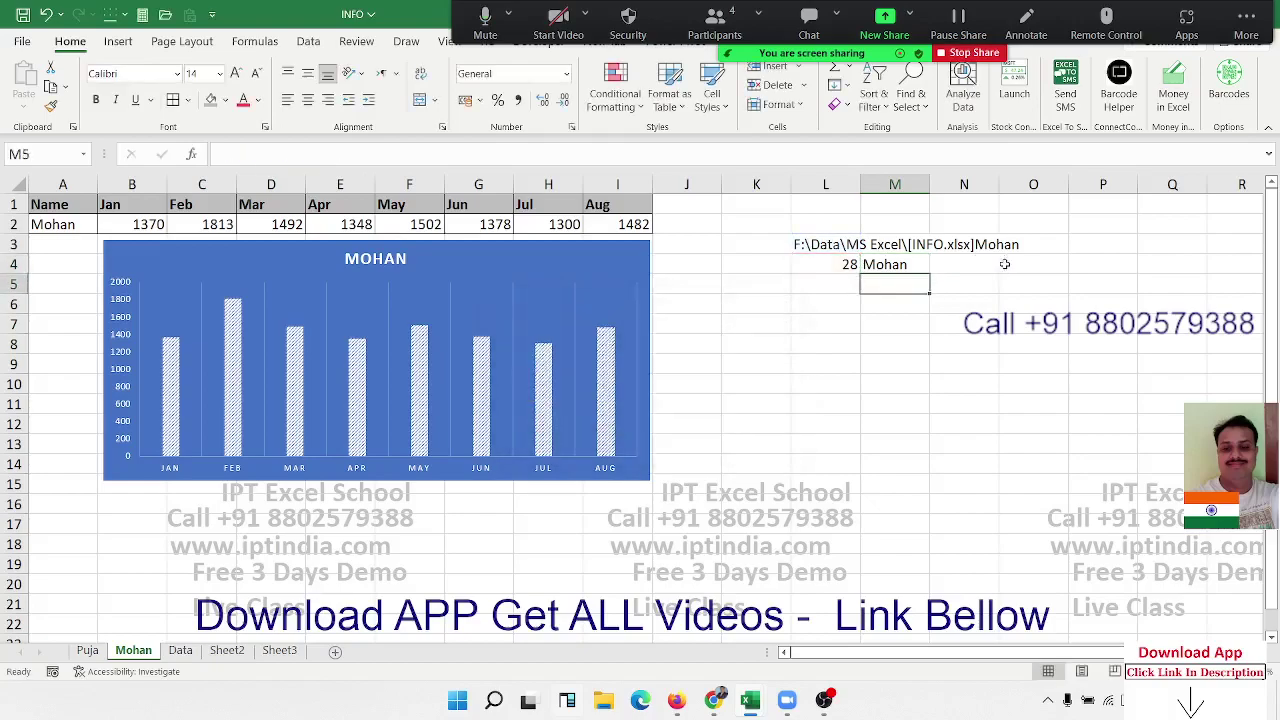
key("Left")
- Enter =TEXTAFTER(L3,"]") in L5 to extract Mohan
type("=a")
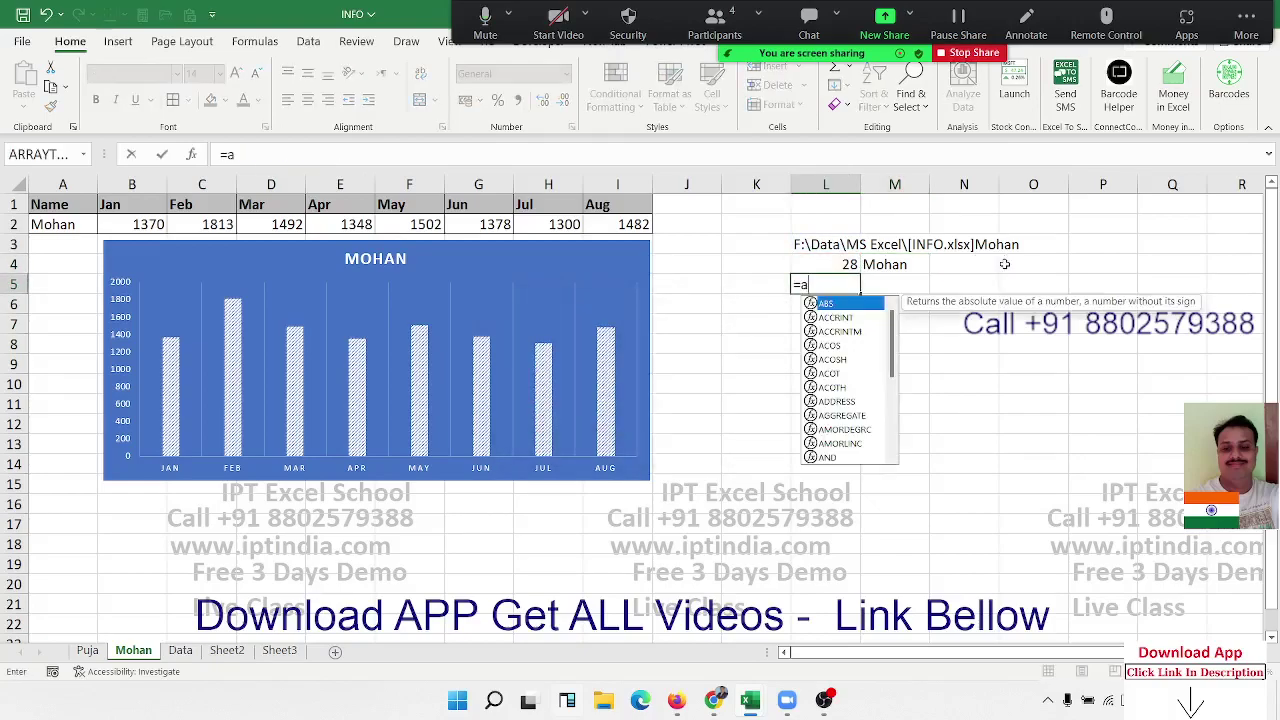
type("f")
key("BackSpace")
key("BackSpace")
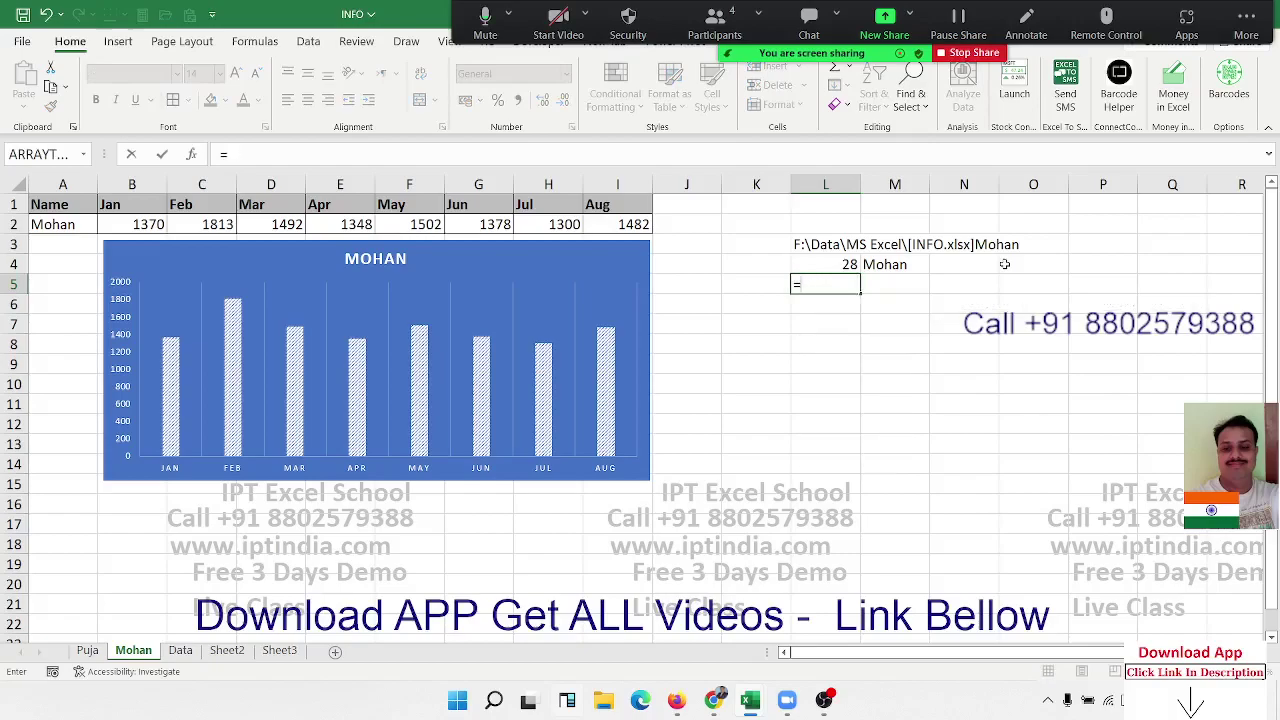
type("te")
key("Down")
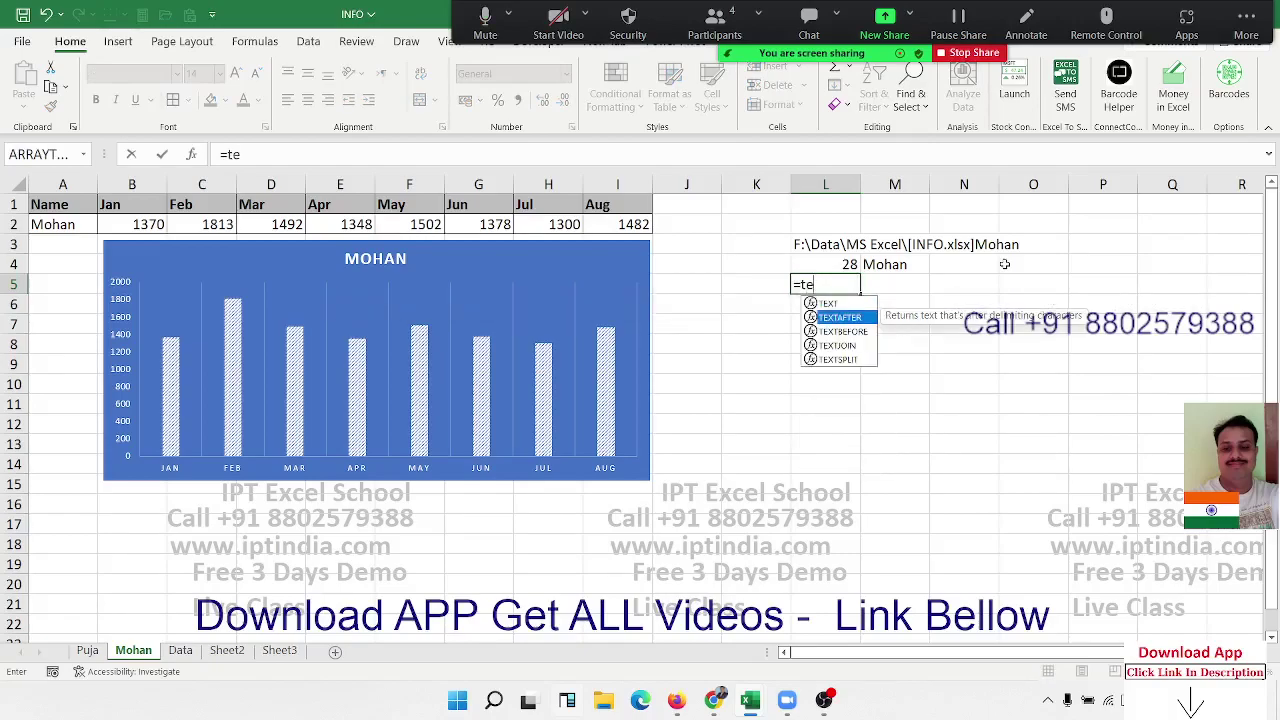
key("Tab")
key("Up")
key("Up")
type(",\"")
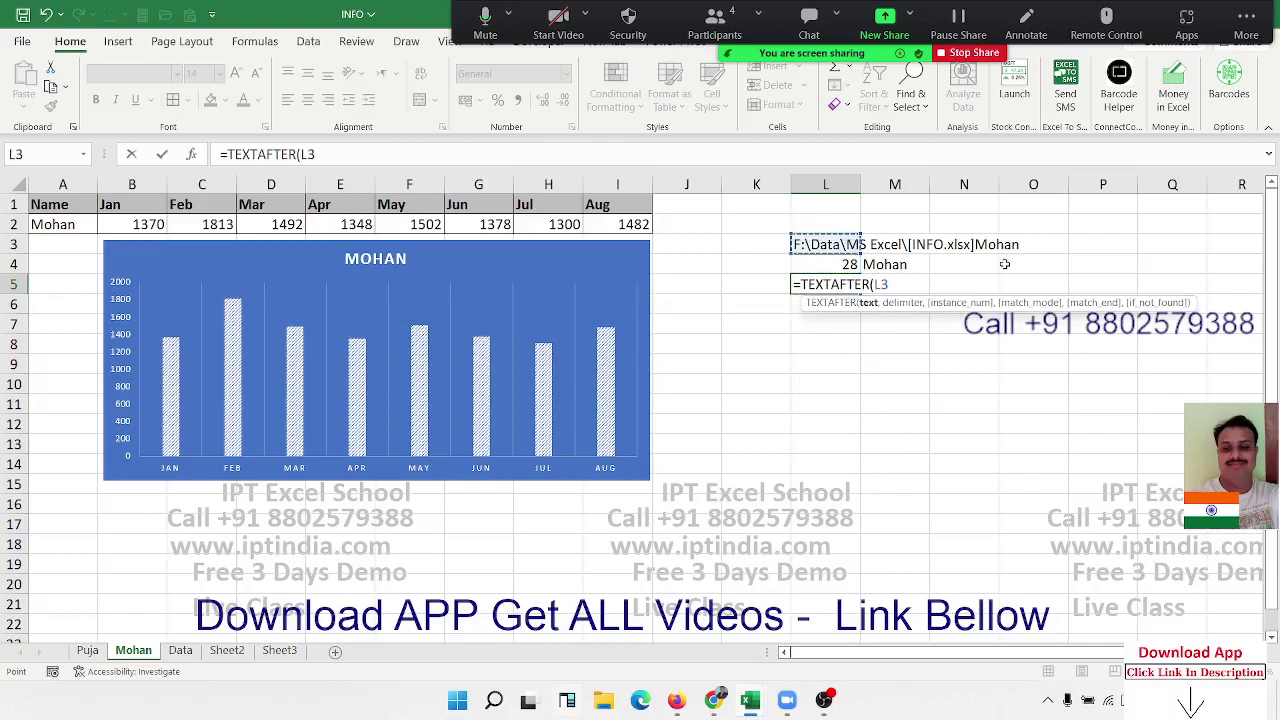
type("]\"")
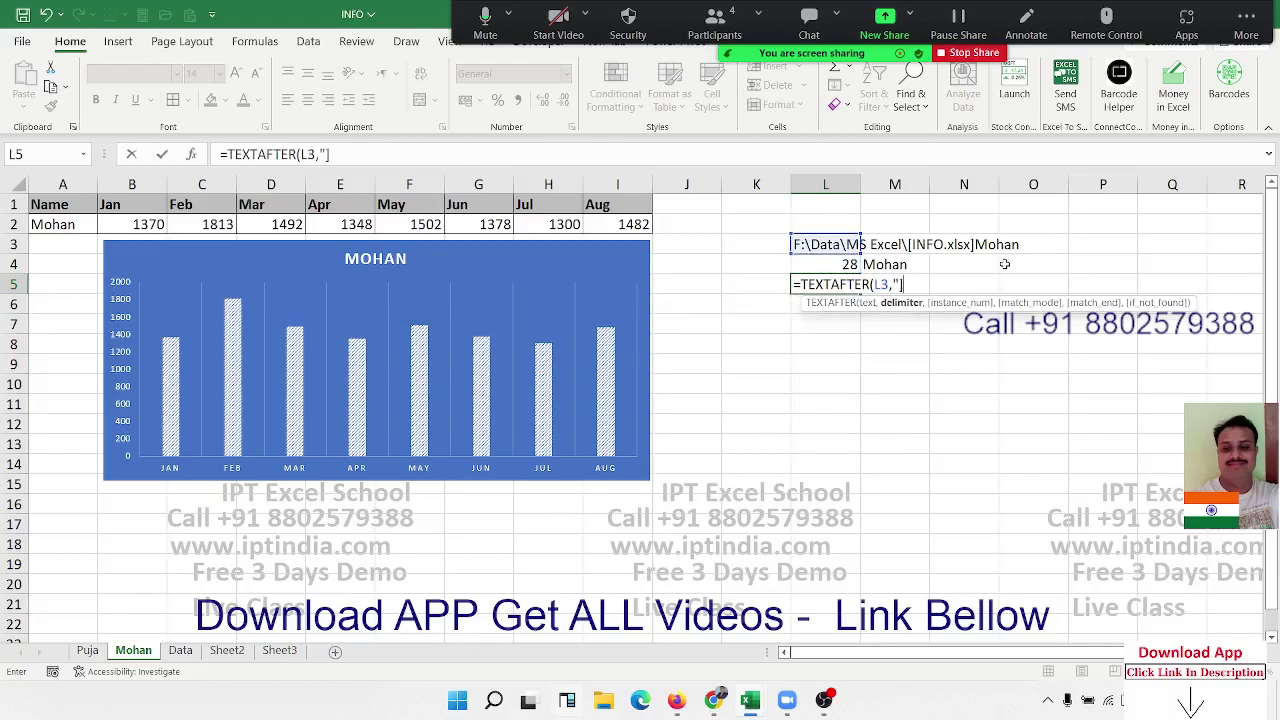
type(")")
key("Return")
- Review the FIND, RIGHT and TEXTAFTER formulas in L4, M4 and L5
key("Up")
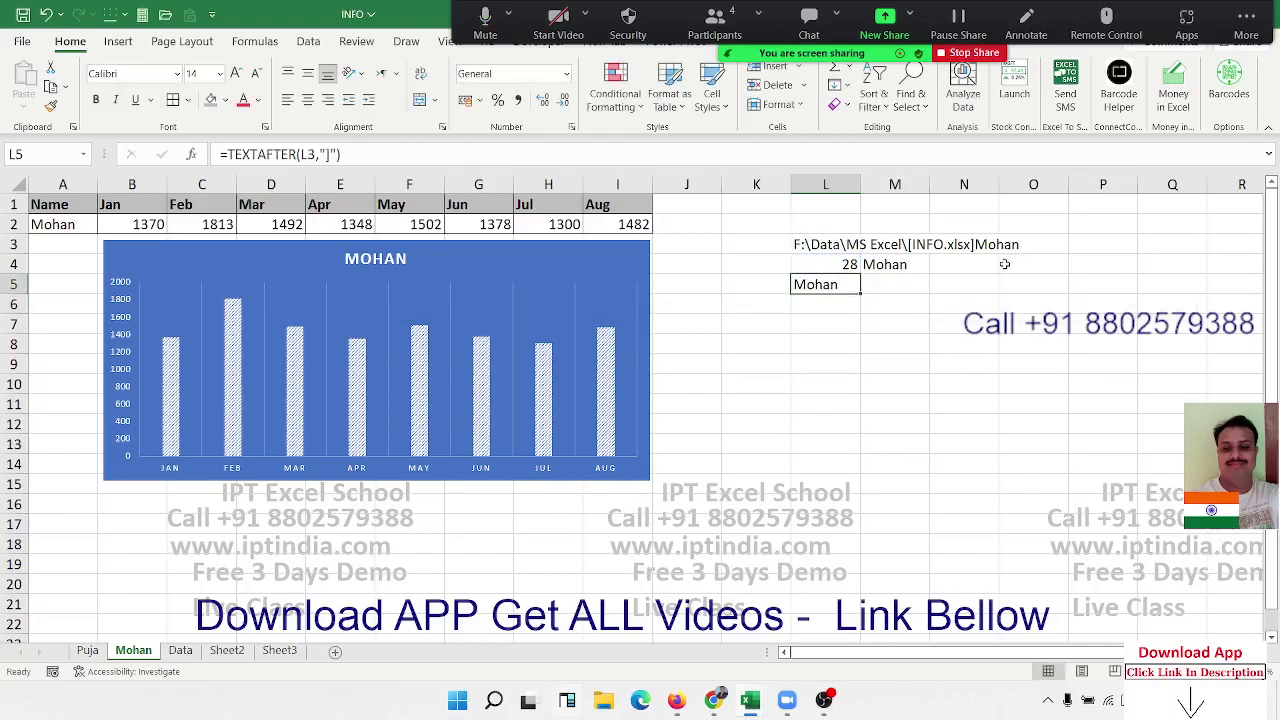
key("Up")
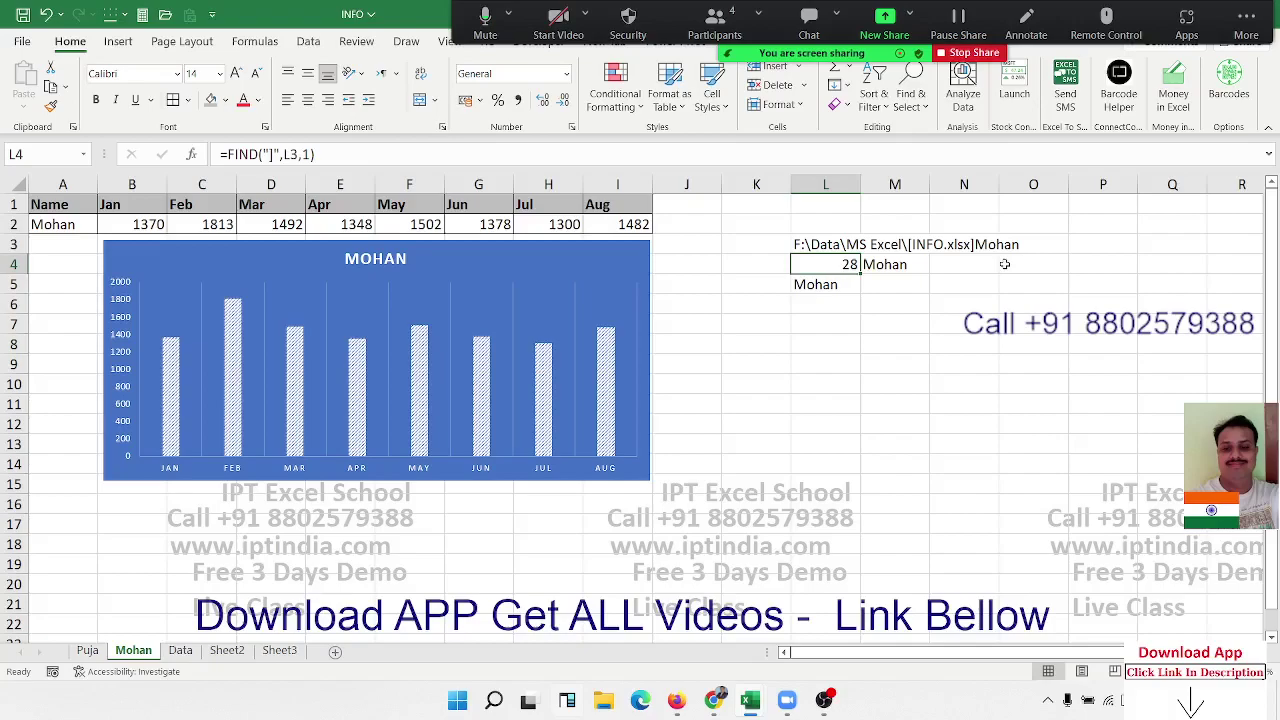
key("shift+Right")
key("Right")
key("Left")
key("Down")
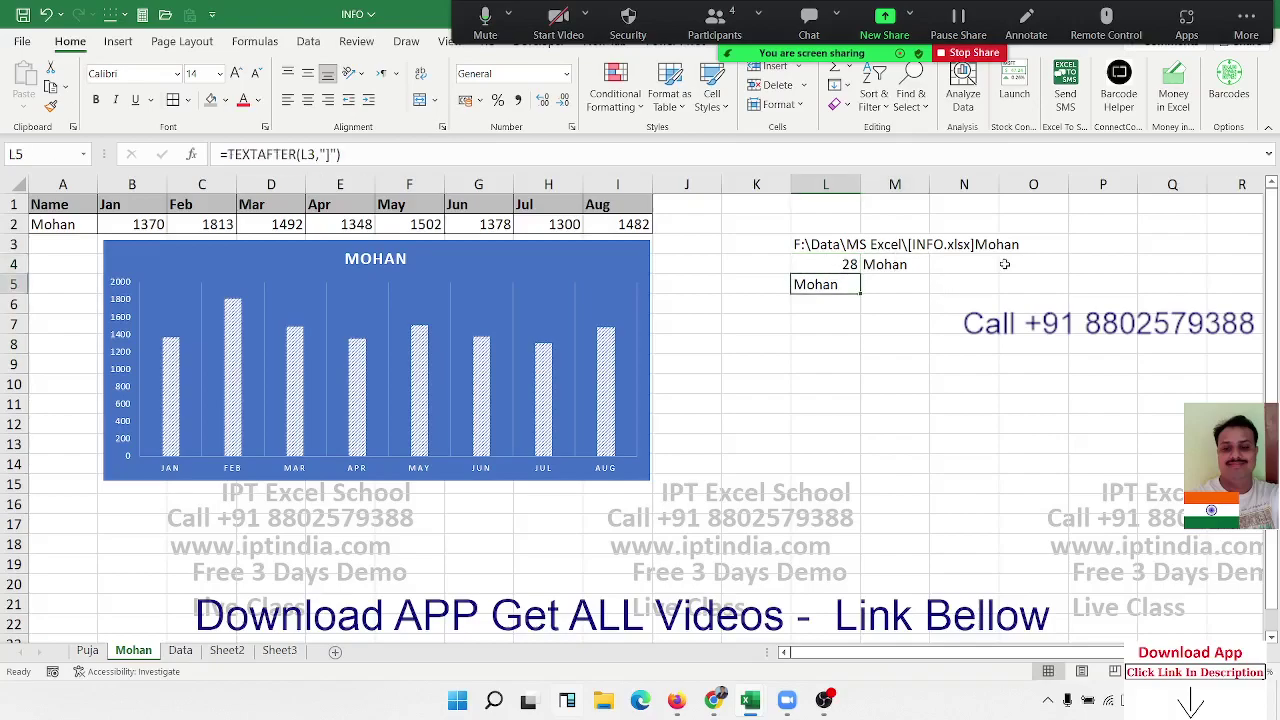
key("F2")
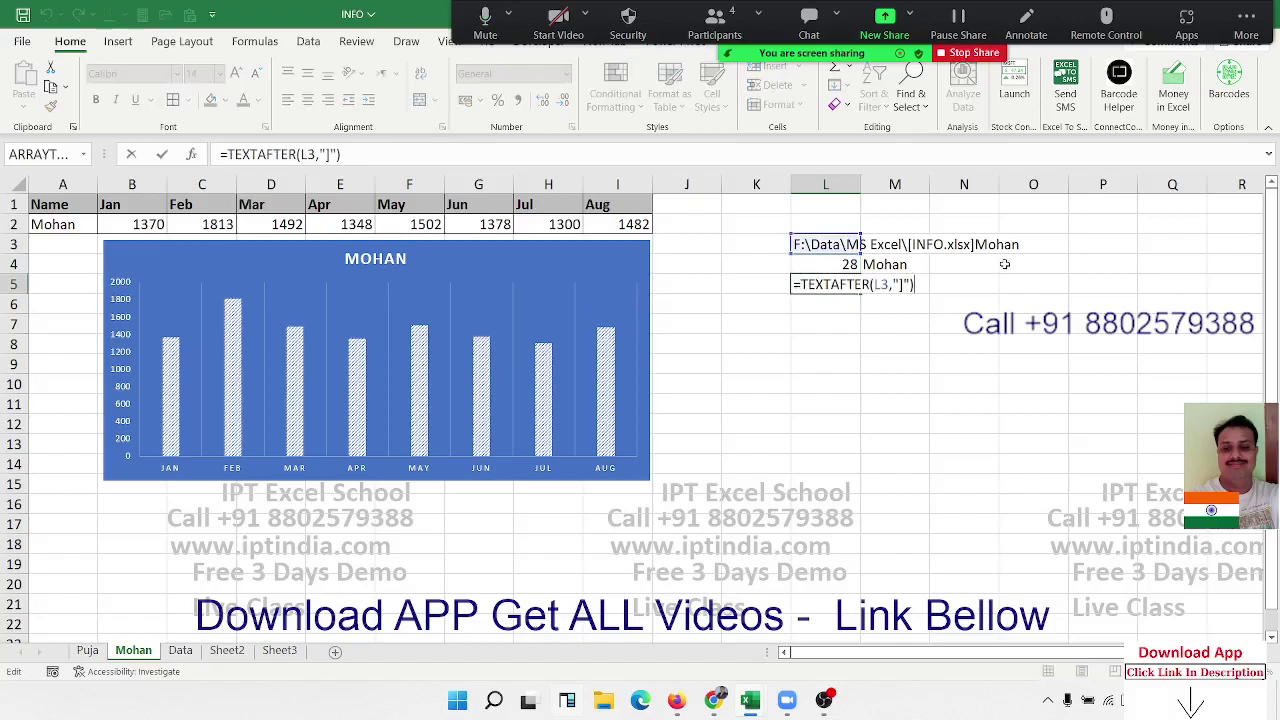
key("ctrl+Return")
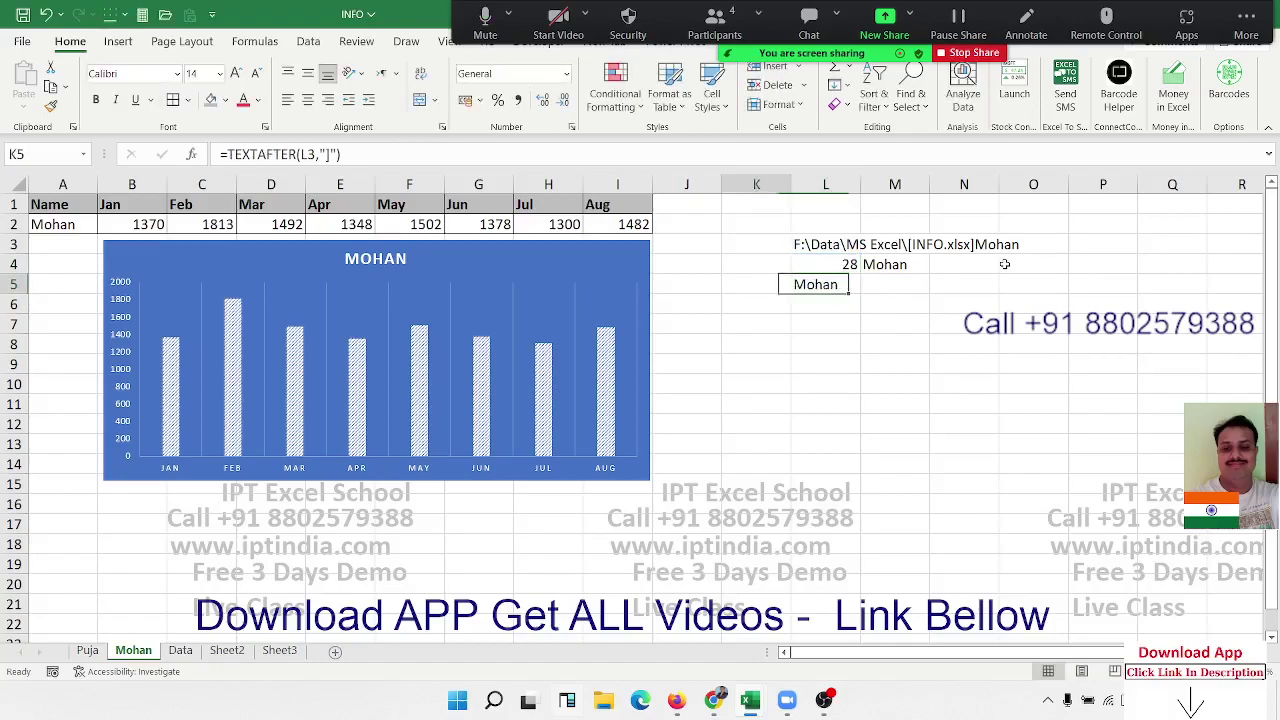
- Enter =TEXTAFTER(CELL("filename"),"]") in A2 so it shows the sheet name Mohan
key("Left")
key("Home")
key("Up")
key("Up")
key("Up")
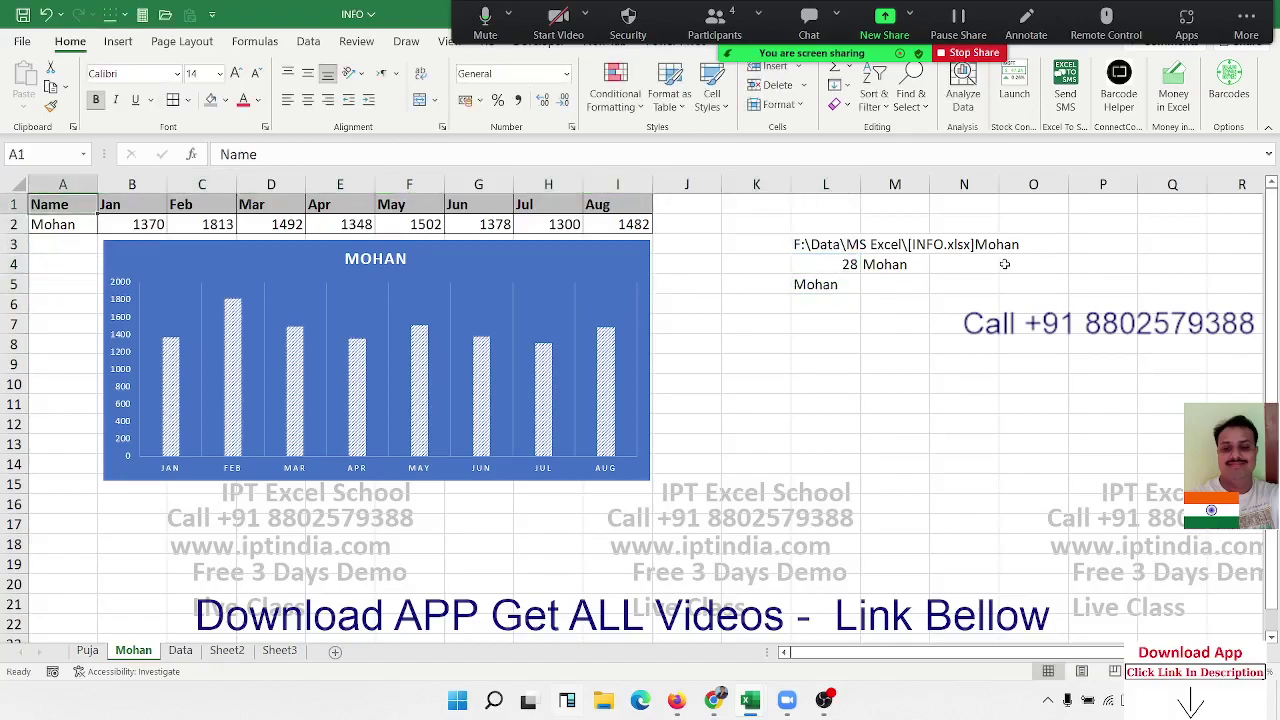
type("=cl")
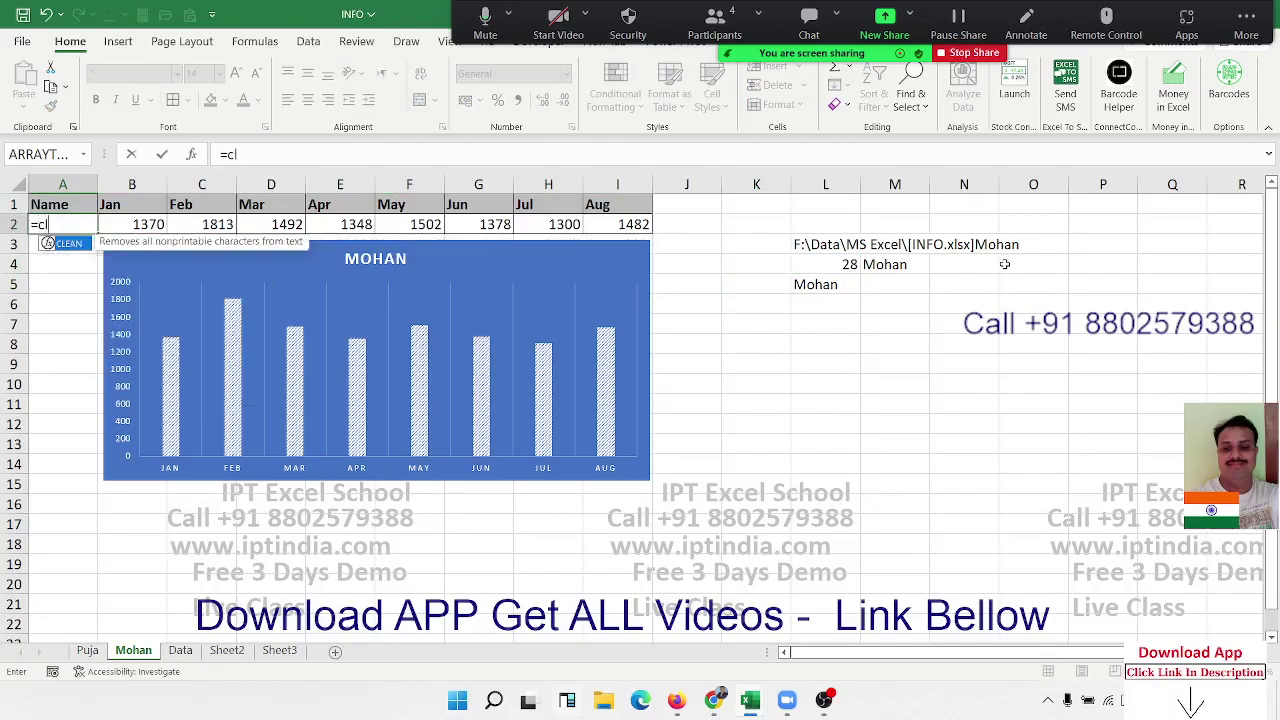
key("BackSpace")
key("BackSpace")
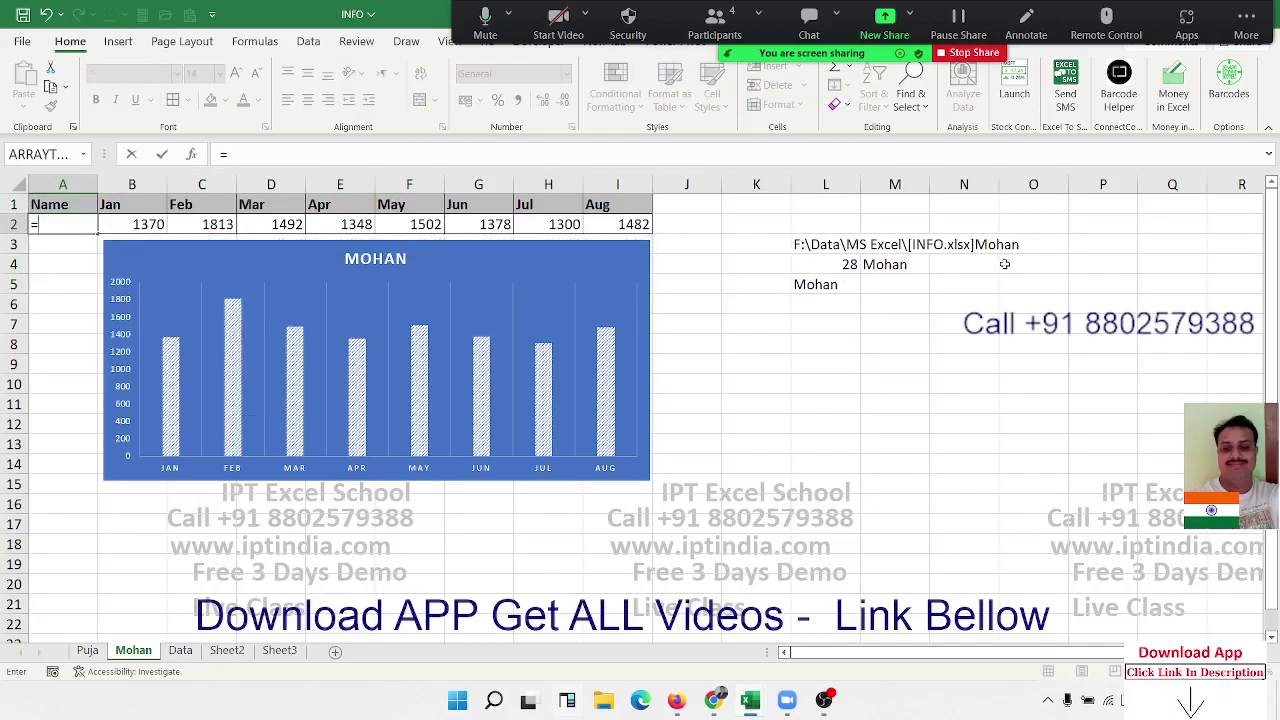
type("te")
key("Down")
key("Tab")
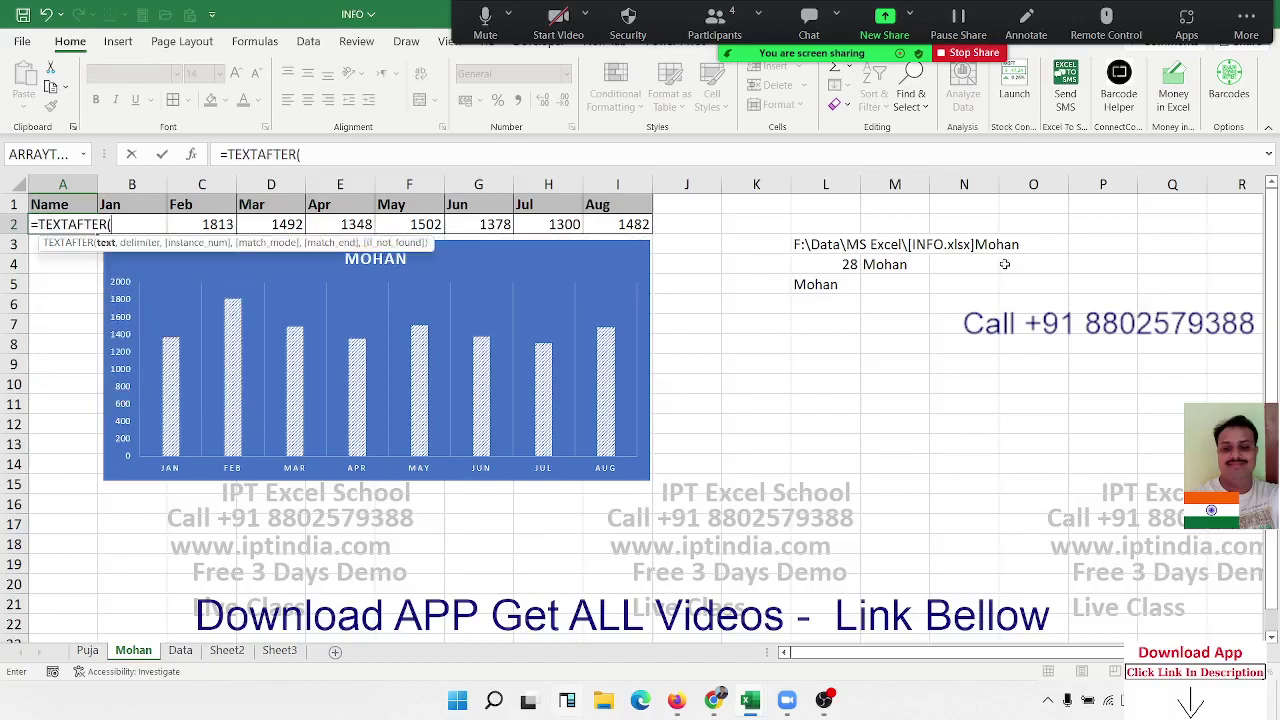
type("cel")
key("Tab")
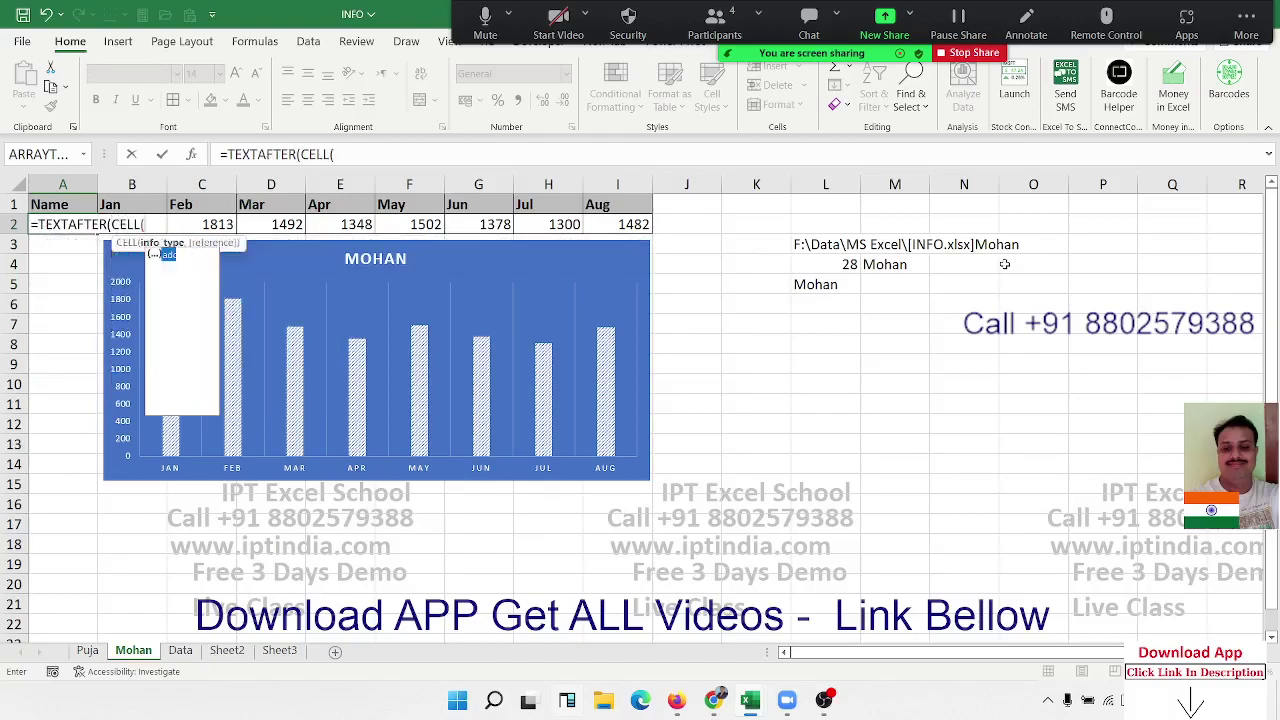
key("Down")
key("Down")
key("Down")
key("Down")
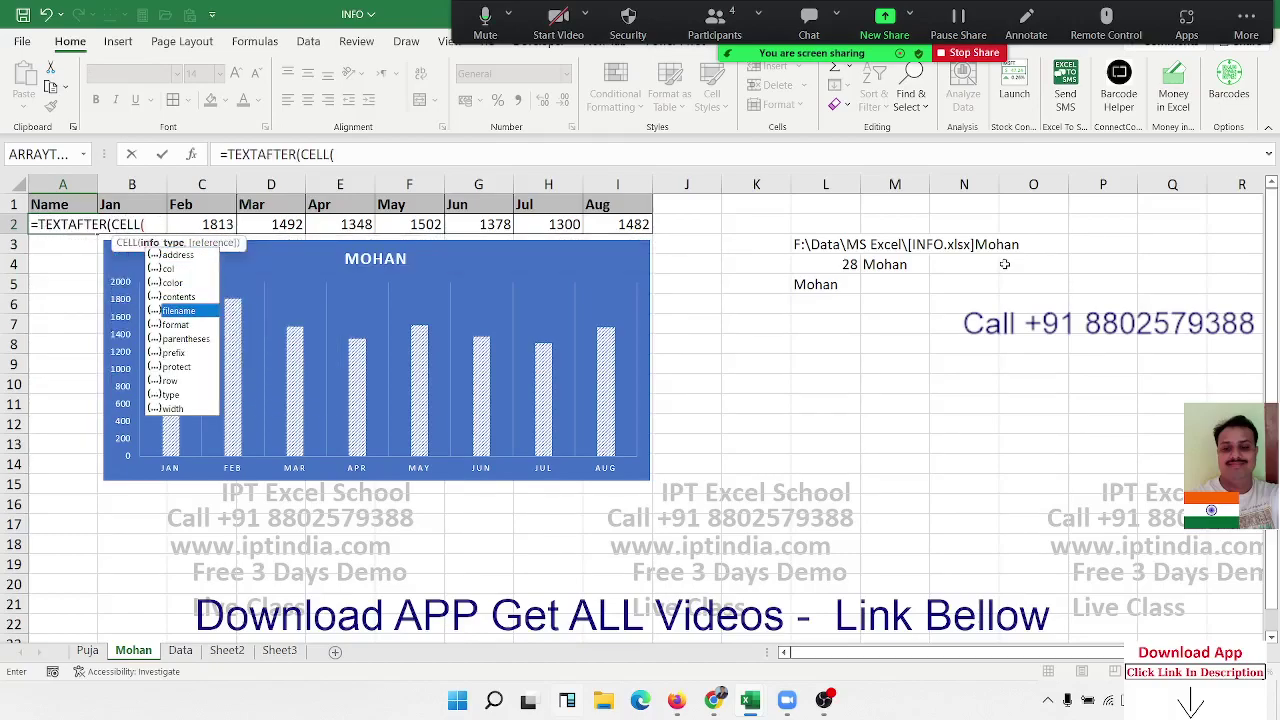
key("Tab")
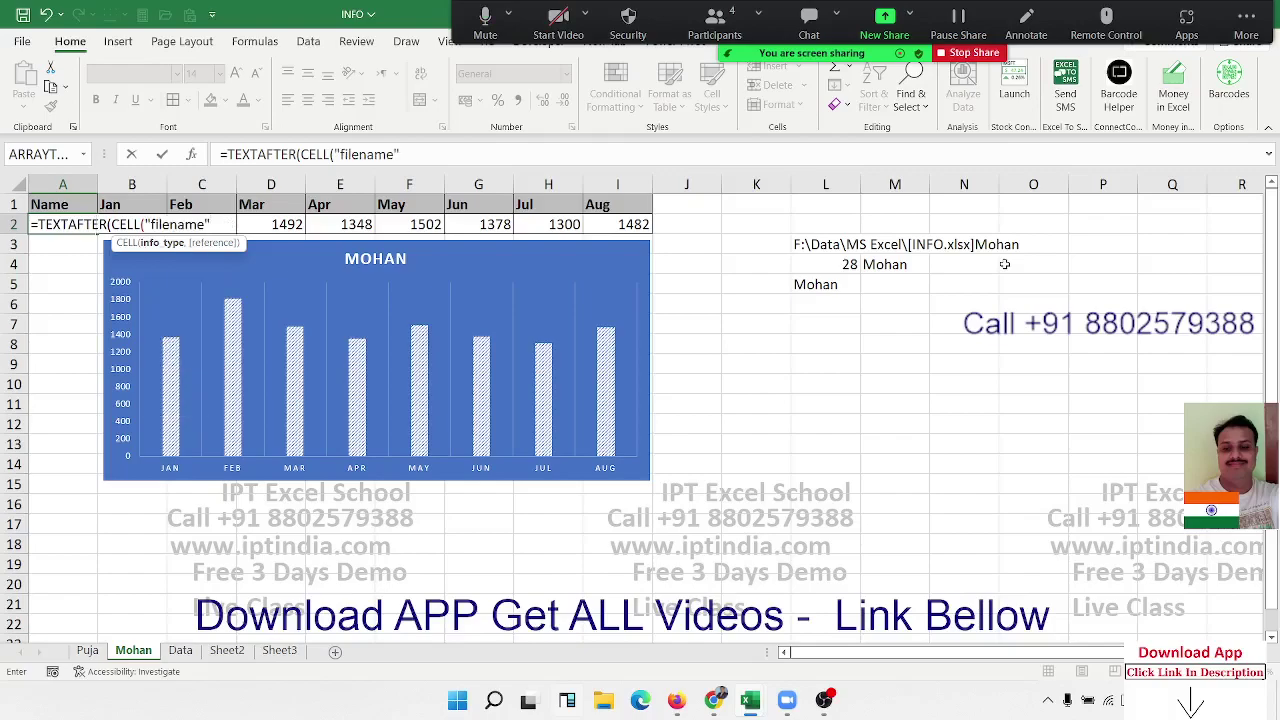
type("),\"]")
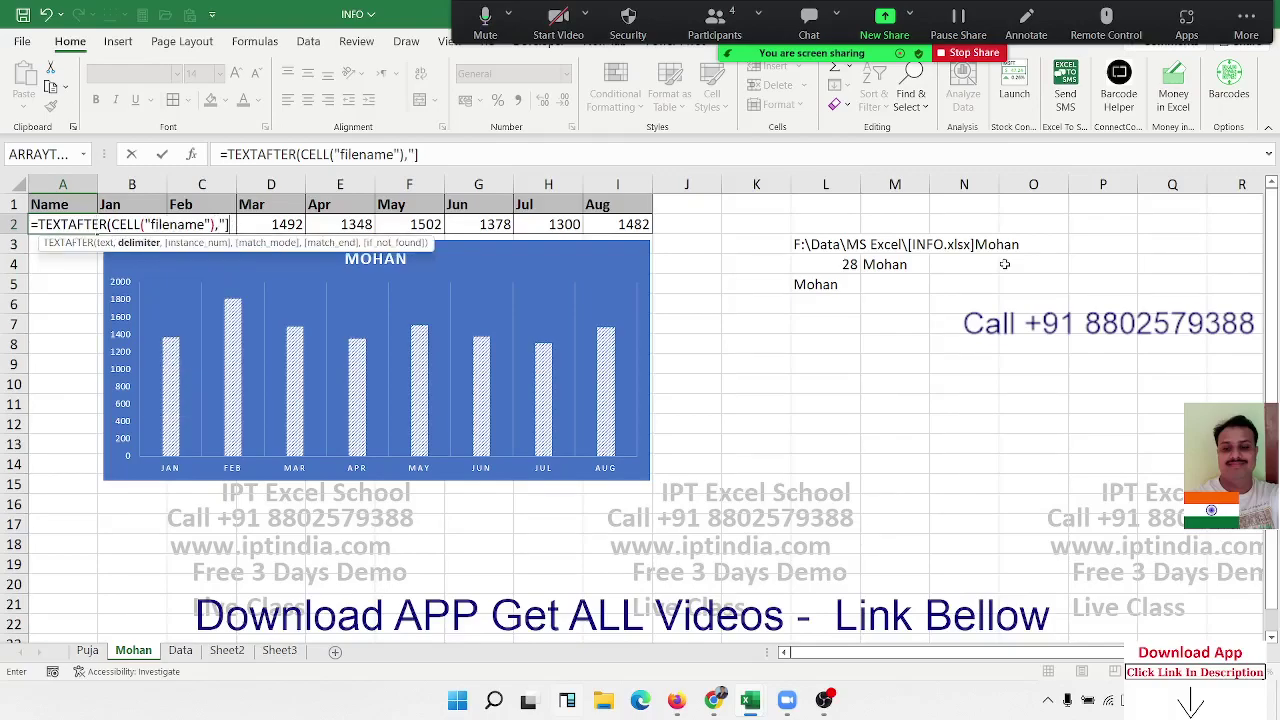
type("\")")
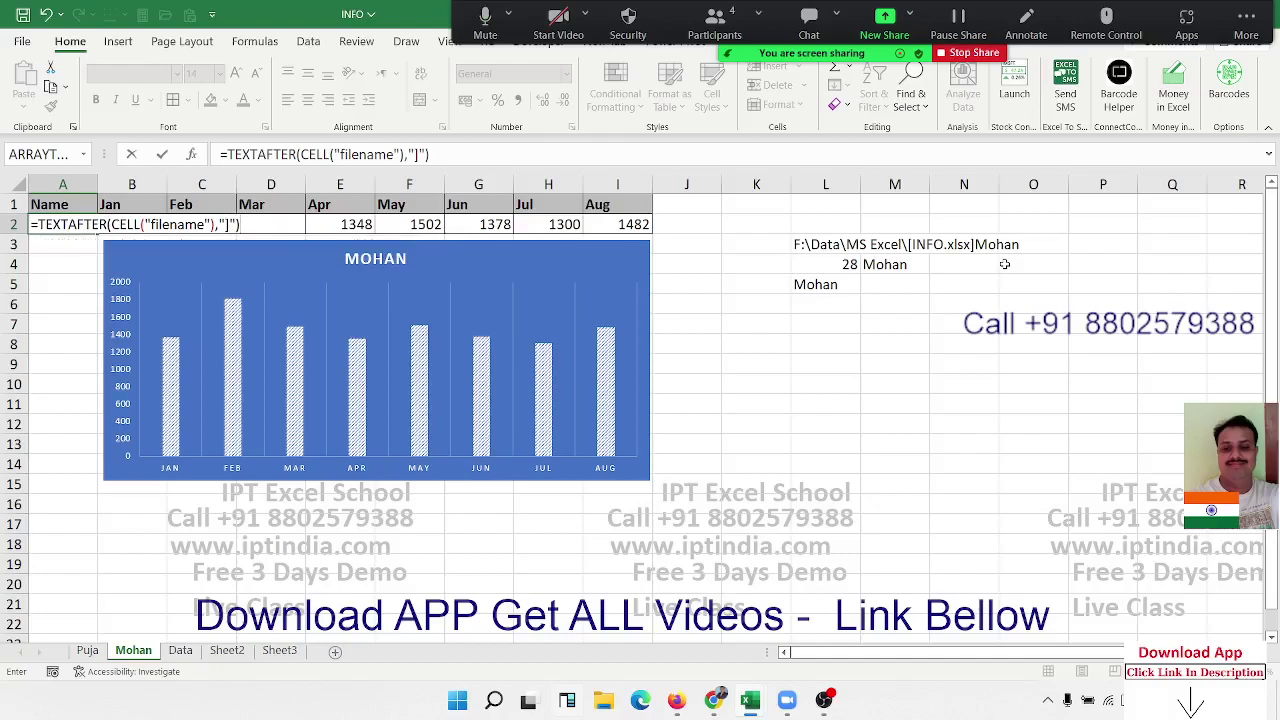
key("Return")
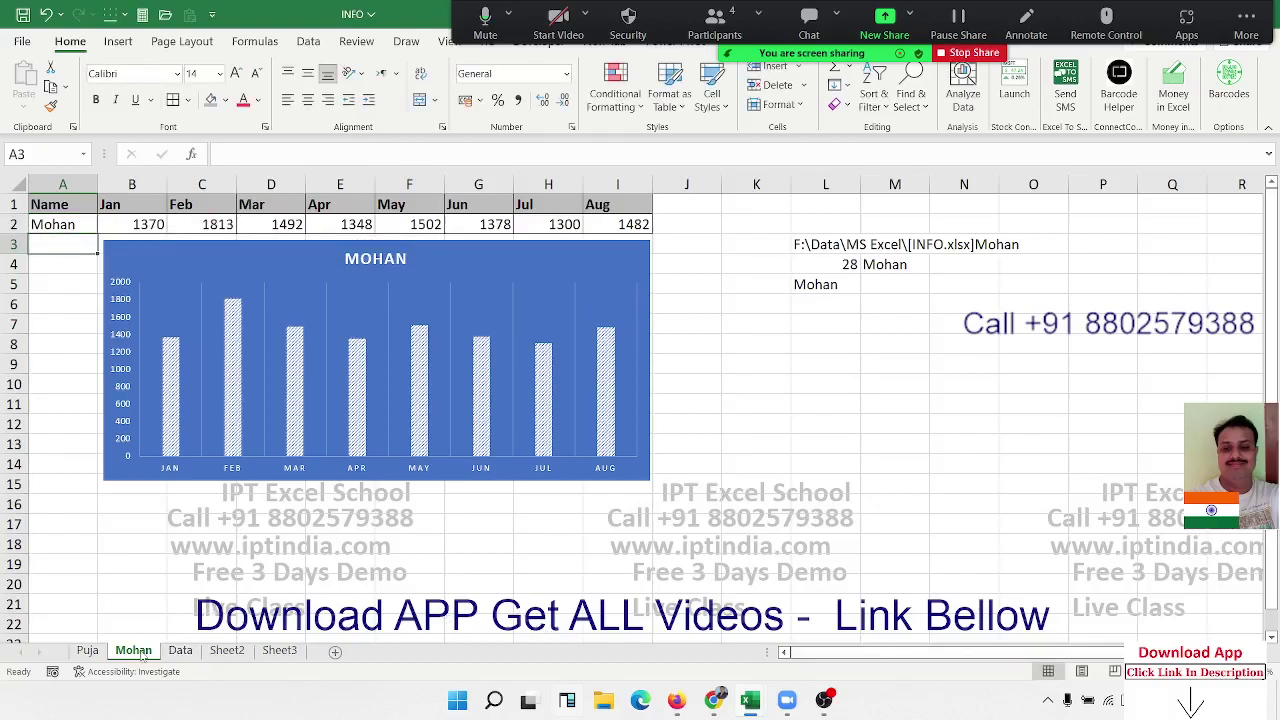
- Copy the Mohan sheet and check the name formula in A2 on the copy
left_click_drag(143, 651, 172, 651, "ctrl")
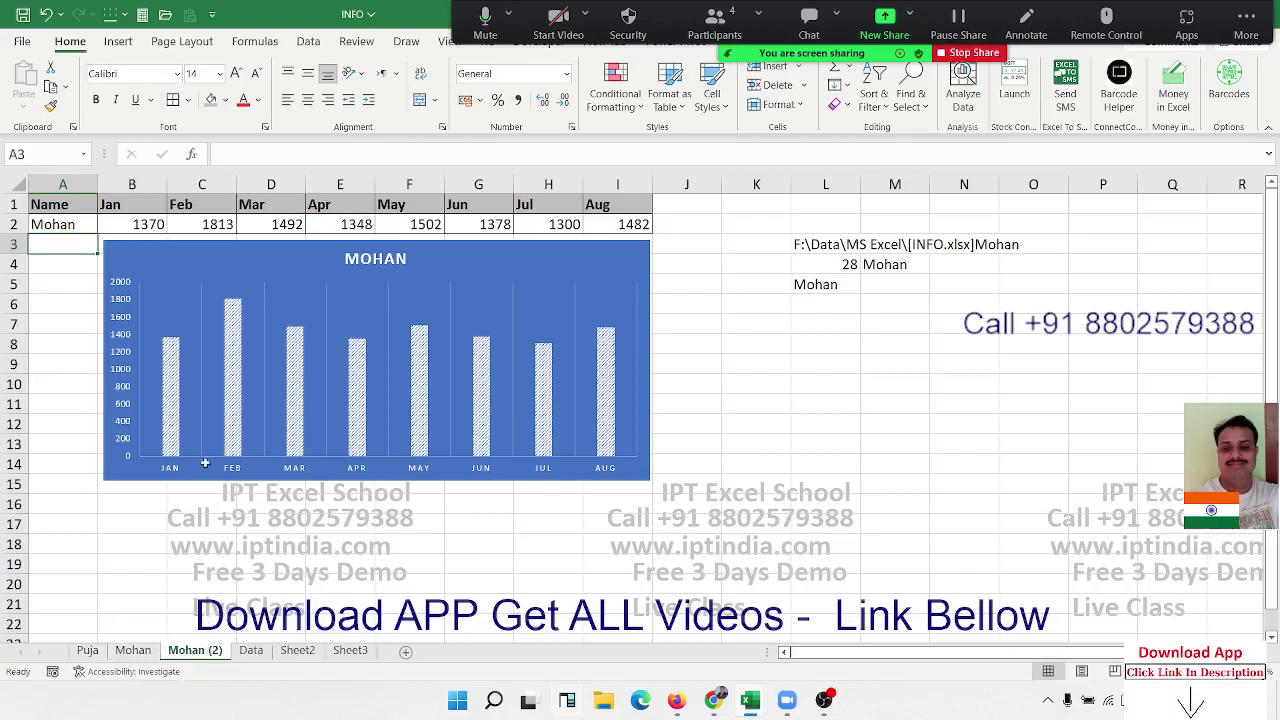
left_click(117, 527)
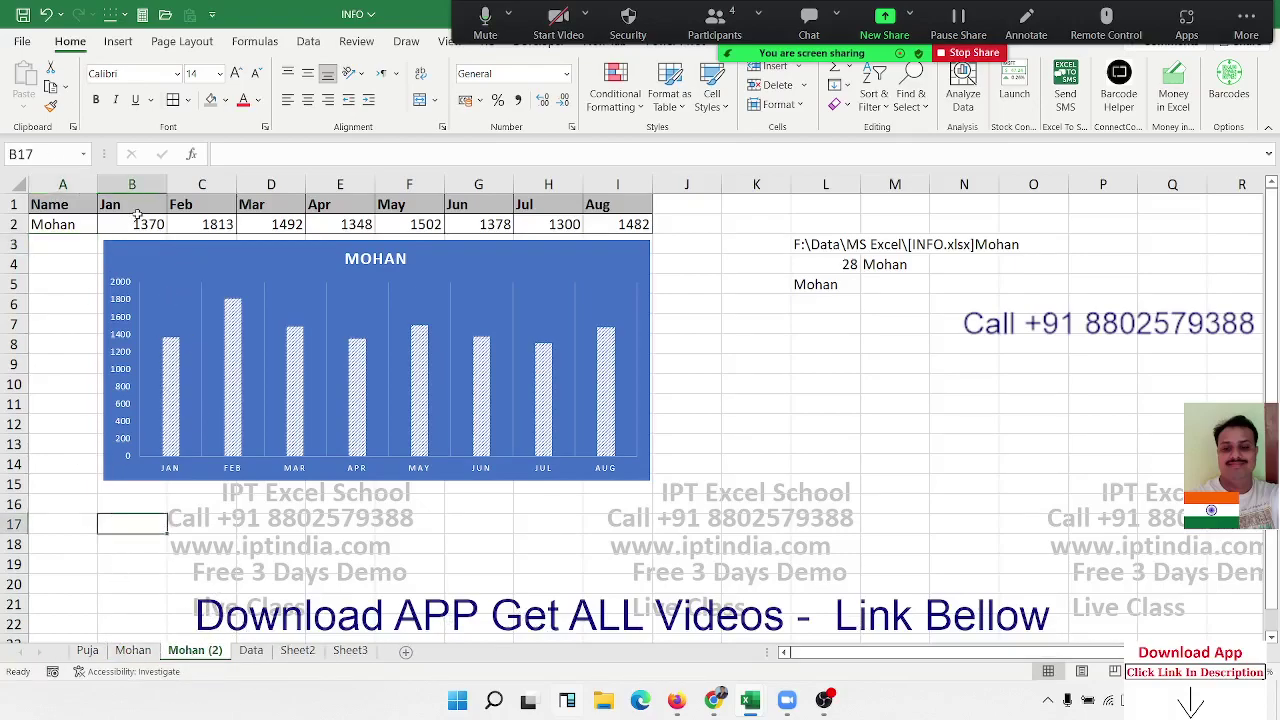
left_click(88, 228)
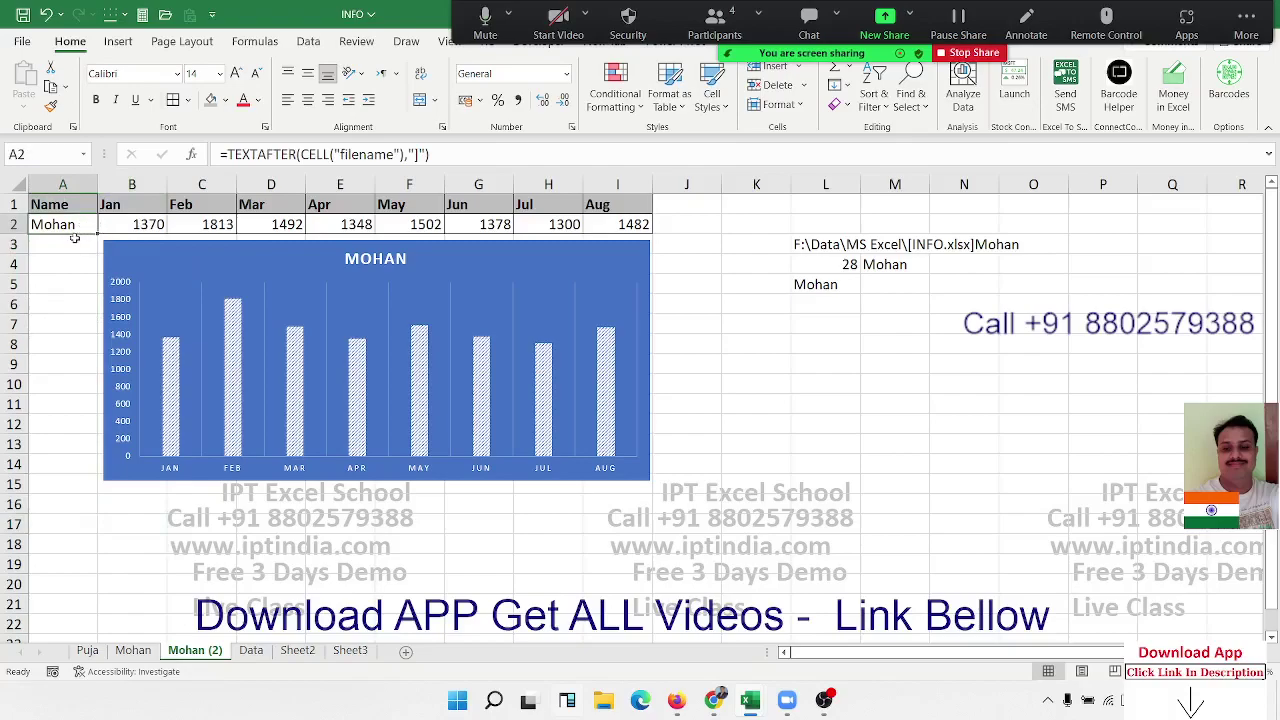
left_click(74, 262)
left_click(905, 332)
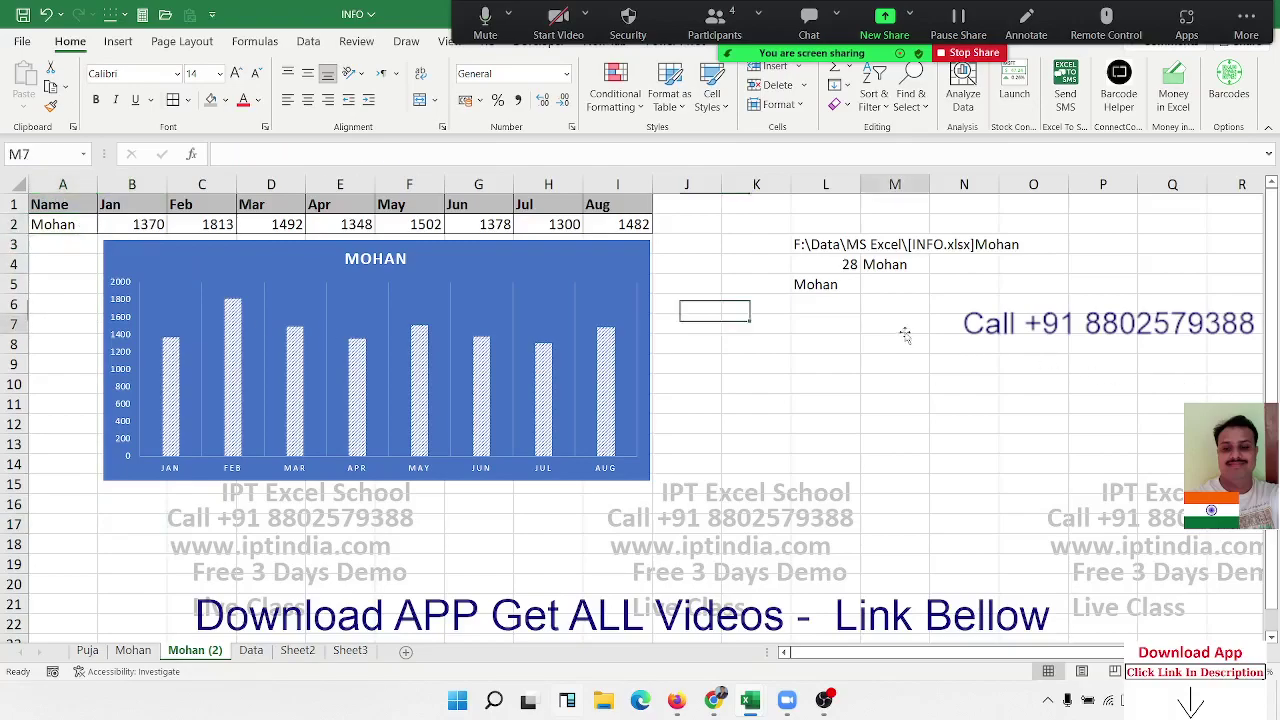
left_click(875, 347)
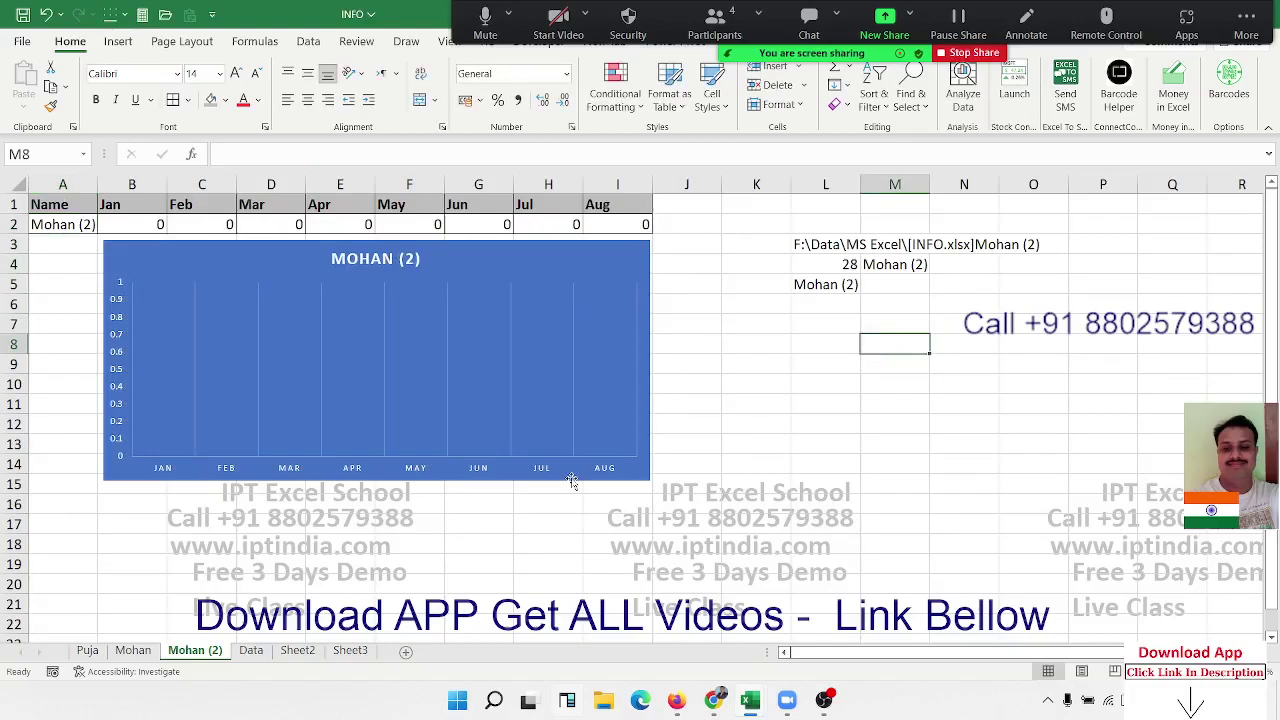
- Rename the copy OM and make a further copy, OM (2)
double_click(196, 651)
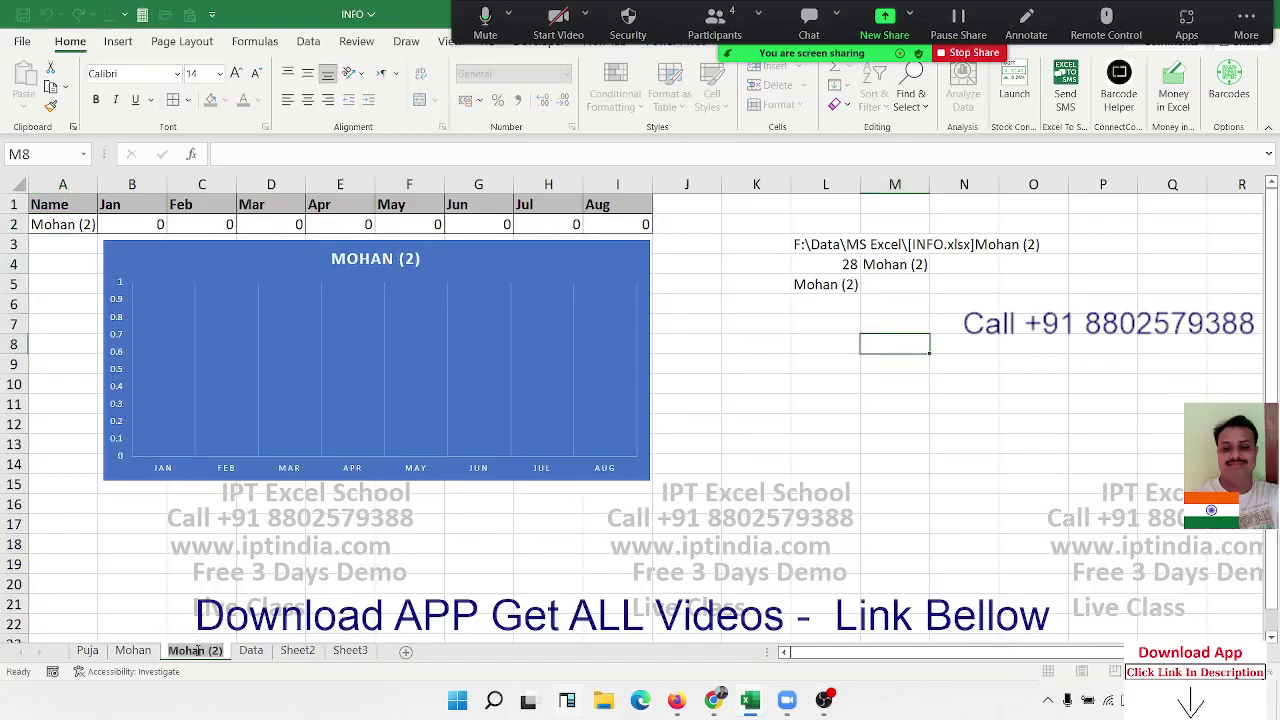
type("OM")
key("Return")
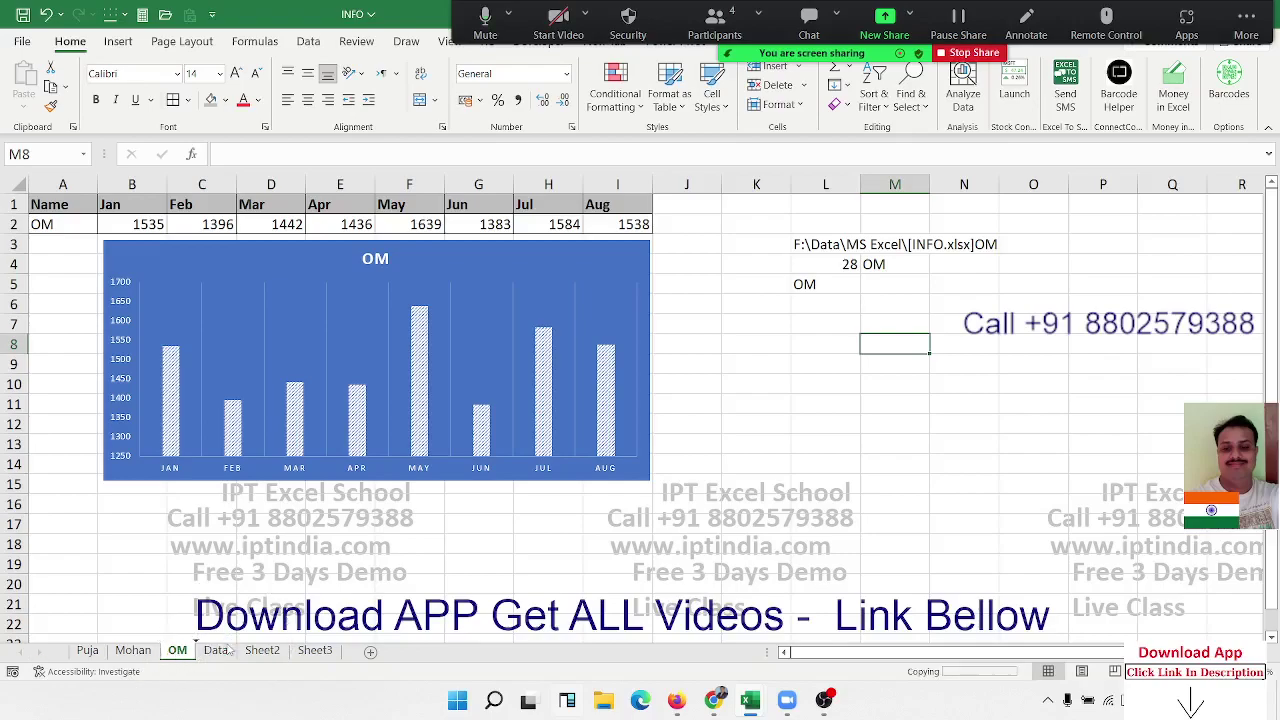
left_click_drag(177, 655, 231, 651, "ctrl")
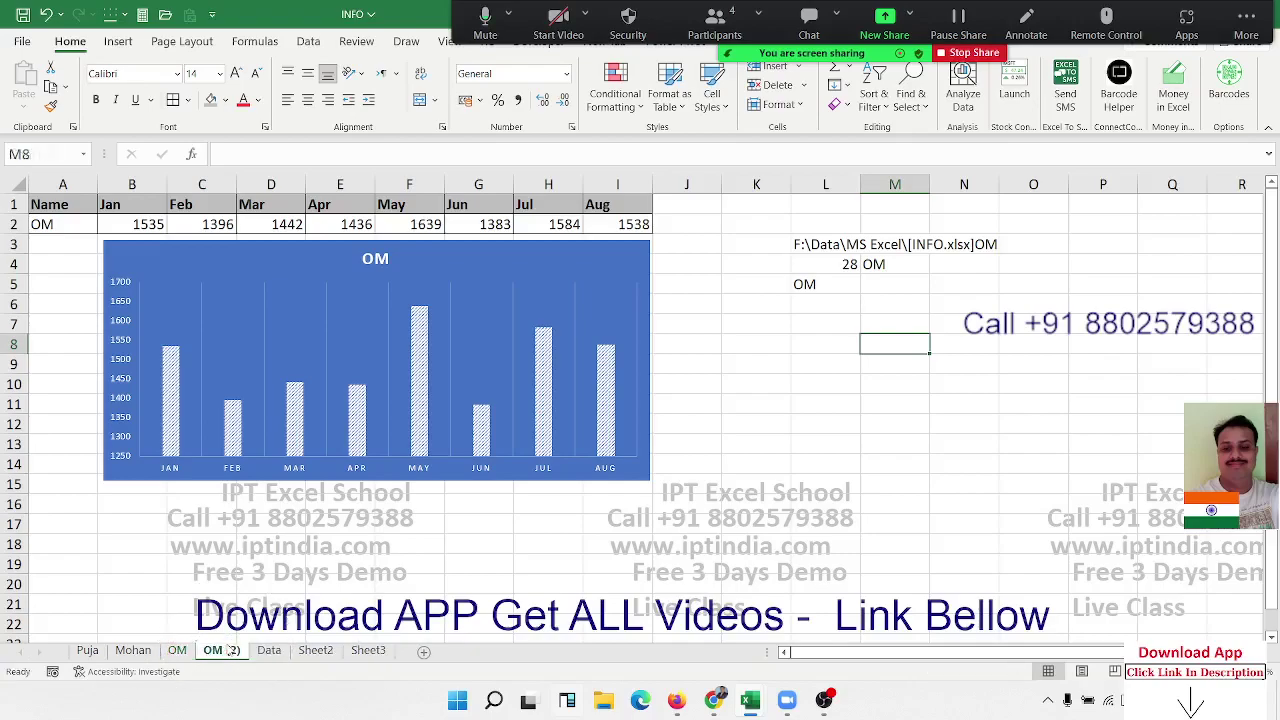
- Delete all contents of the OM (2) sheet
left_click(20, 180)
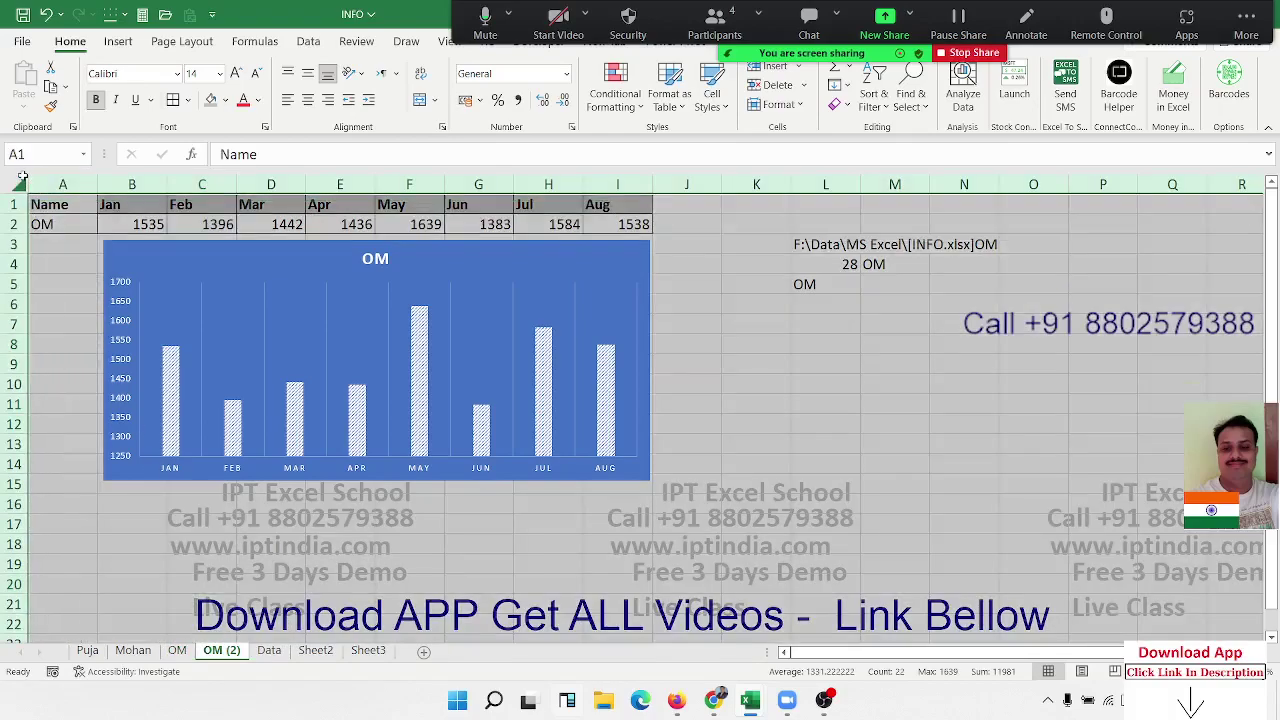
key("ctrl+minus")
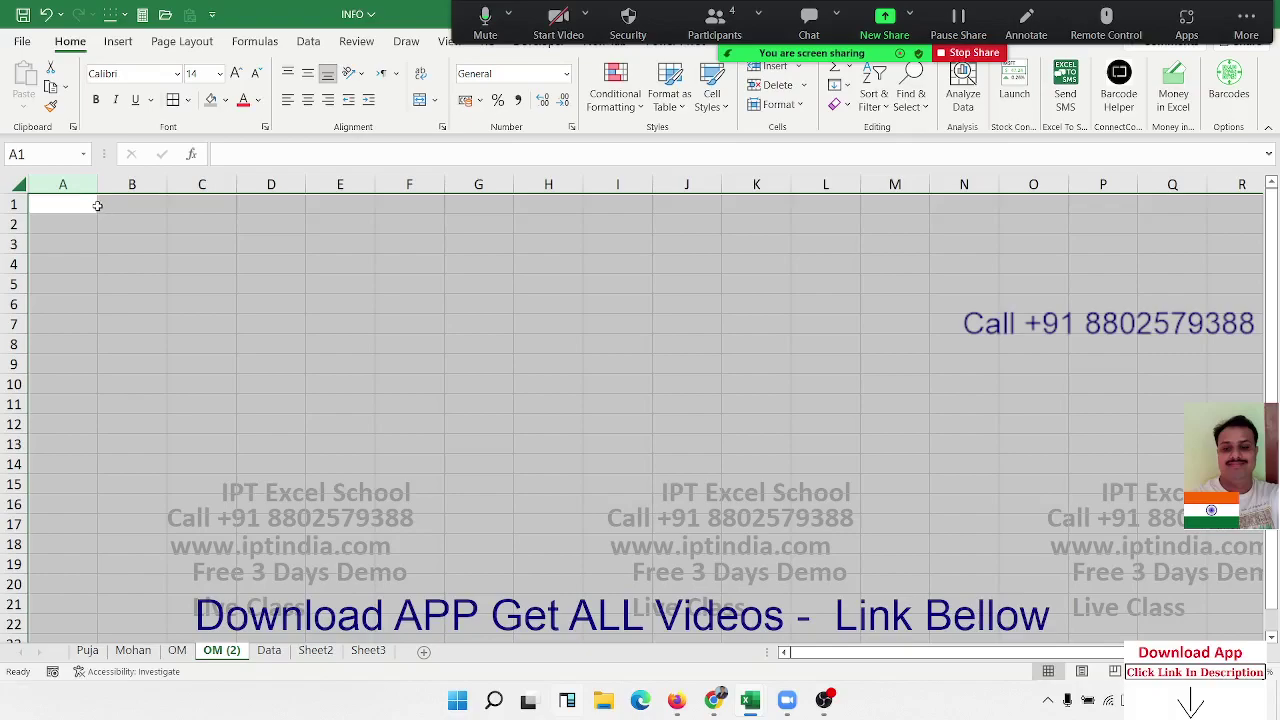
left_click(95, 205)
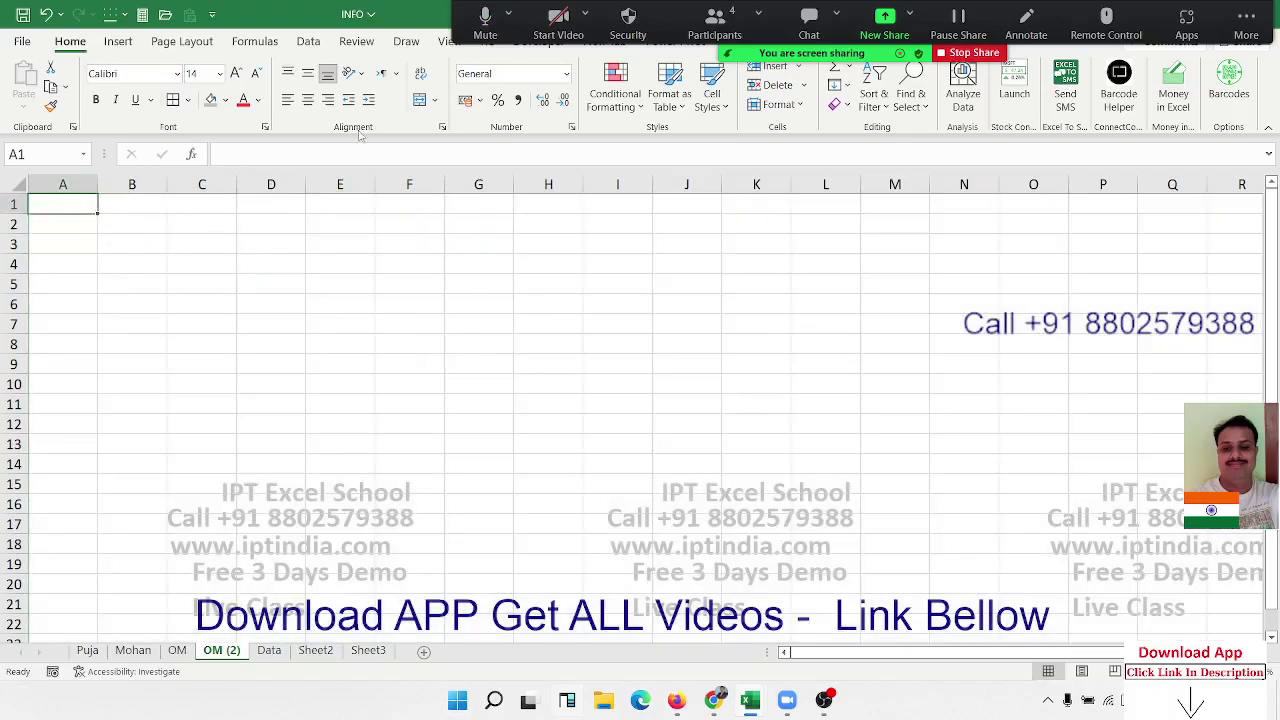
- View the Information functions under Formulas > More Functions, then select C2
left_click(262, 44)
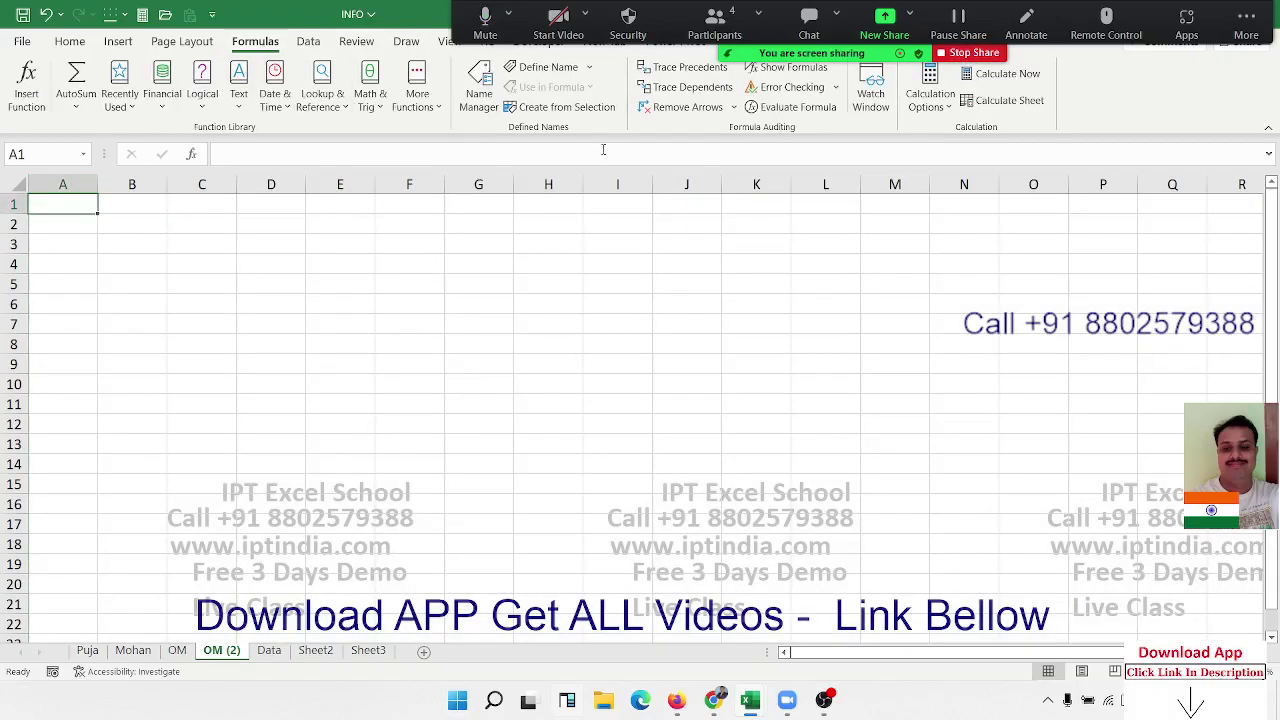
left_click(419, 108)
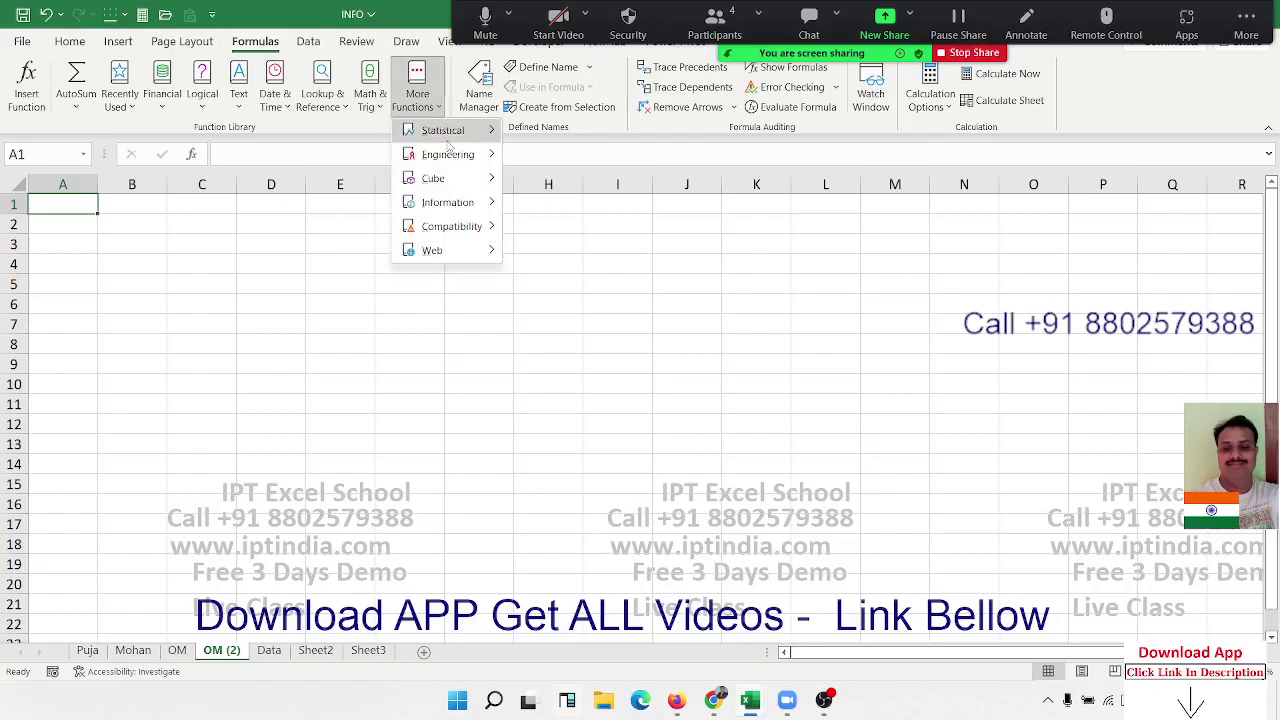
mouse_move(455, 204)
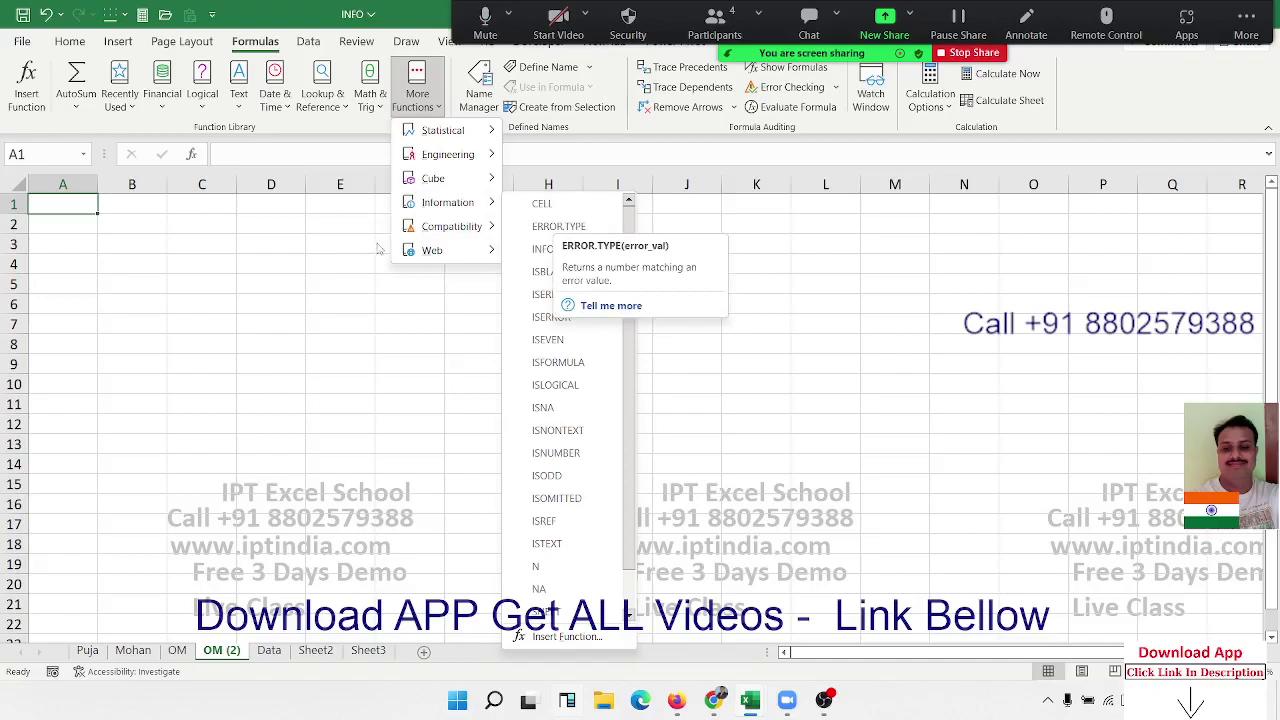
left_click(191, 220)
left_click(192, 222)
- Enter =B2/2 in C2
type("=")
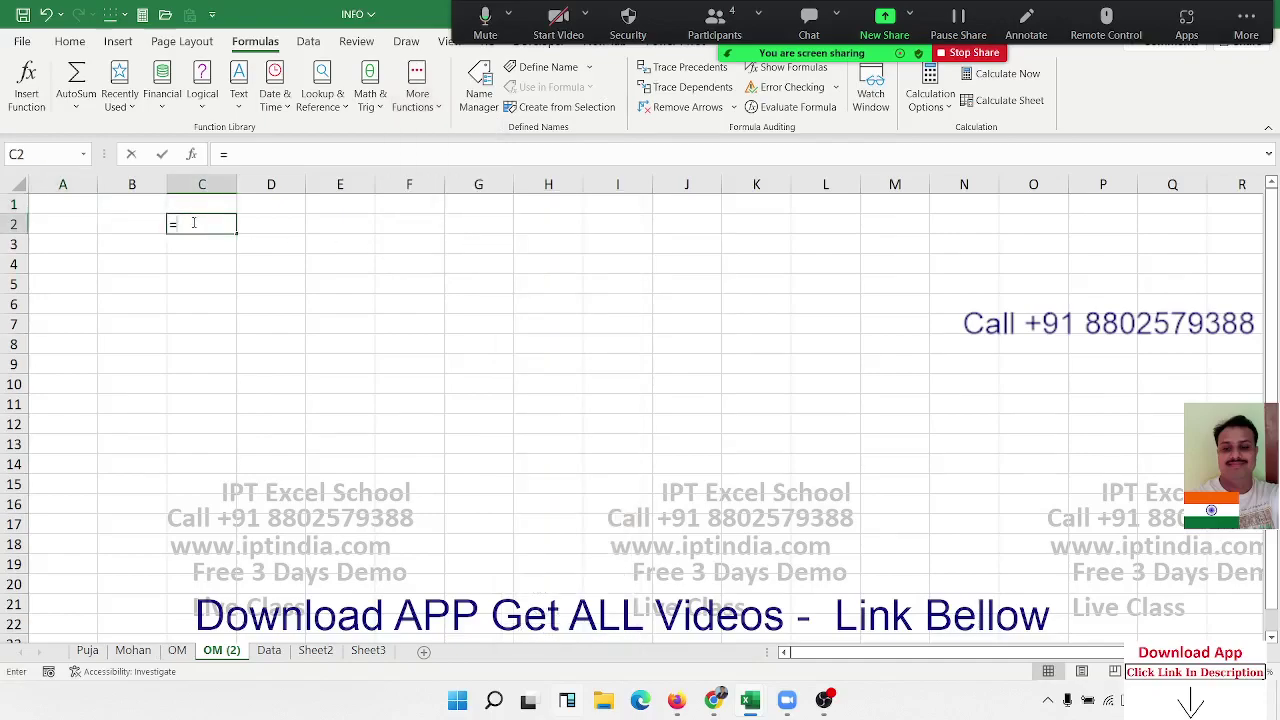
key("Left")
key("Down")
key("Up")
type("/")
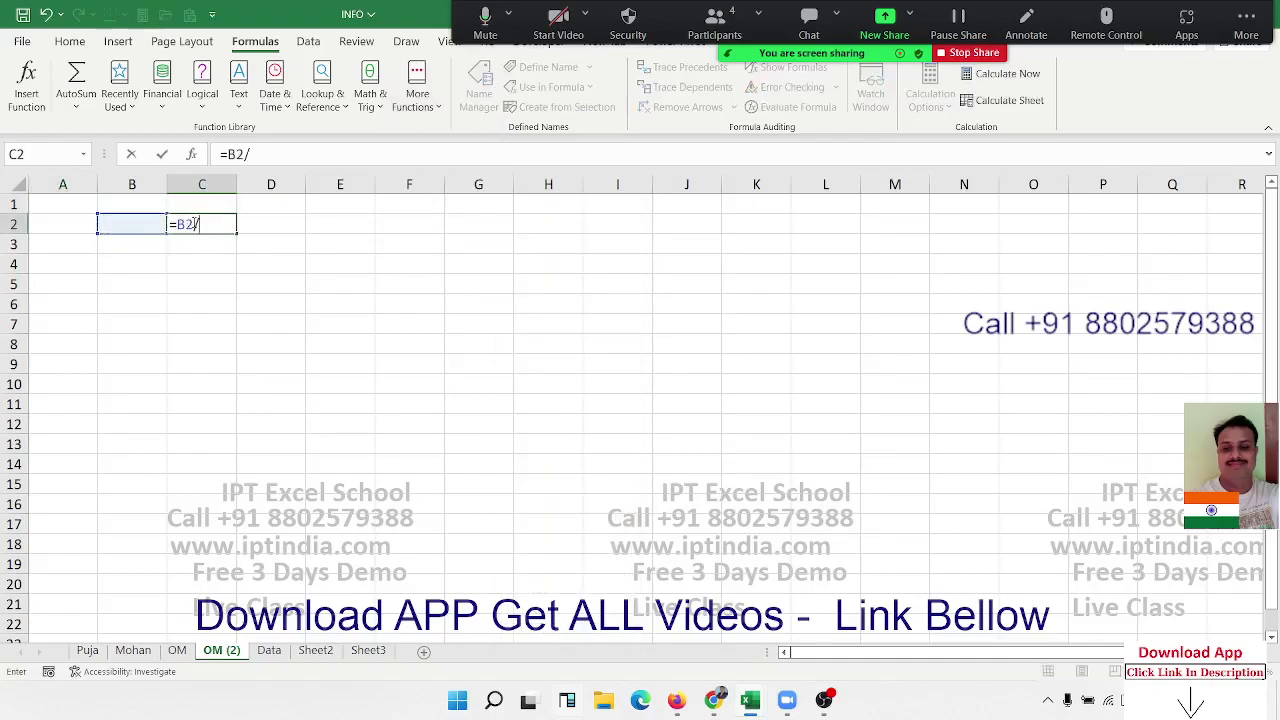
type("2")
key("Return")
- Replace C2's formula with =B2/0 so it shows #DIV/0!
left_click(193, 222)
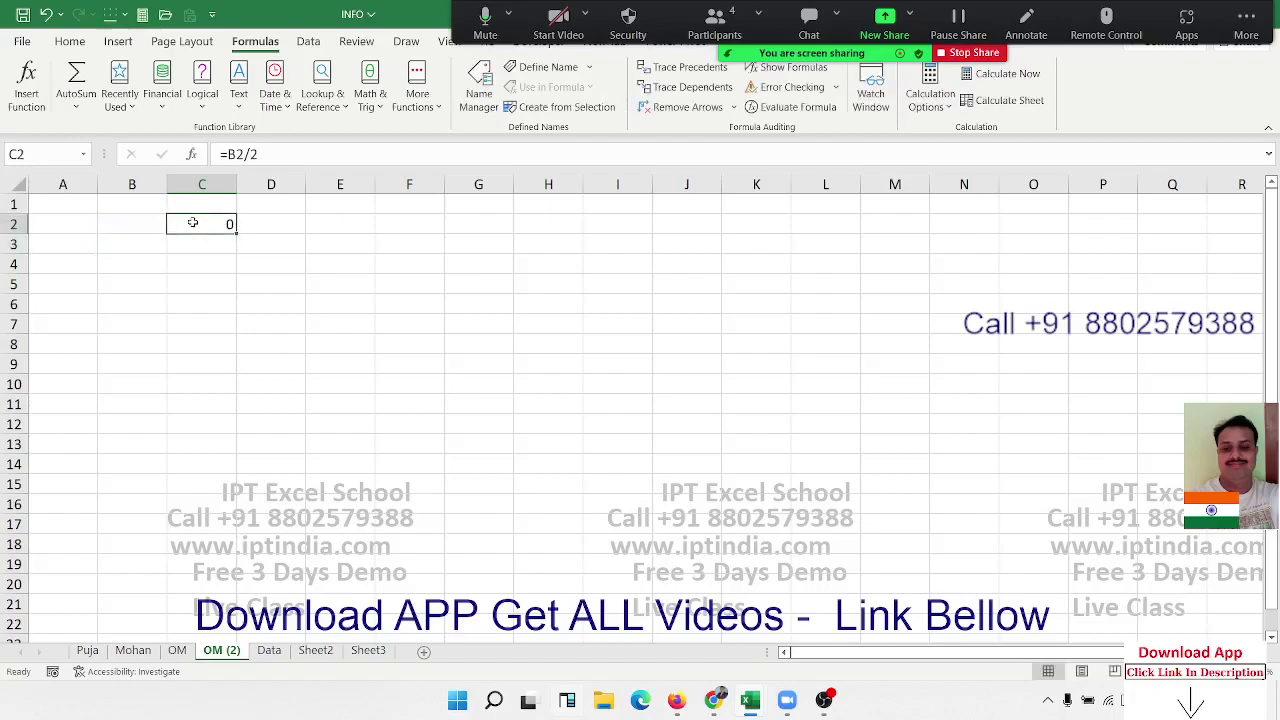
type("=")
key("Left")
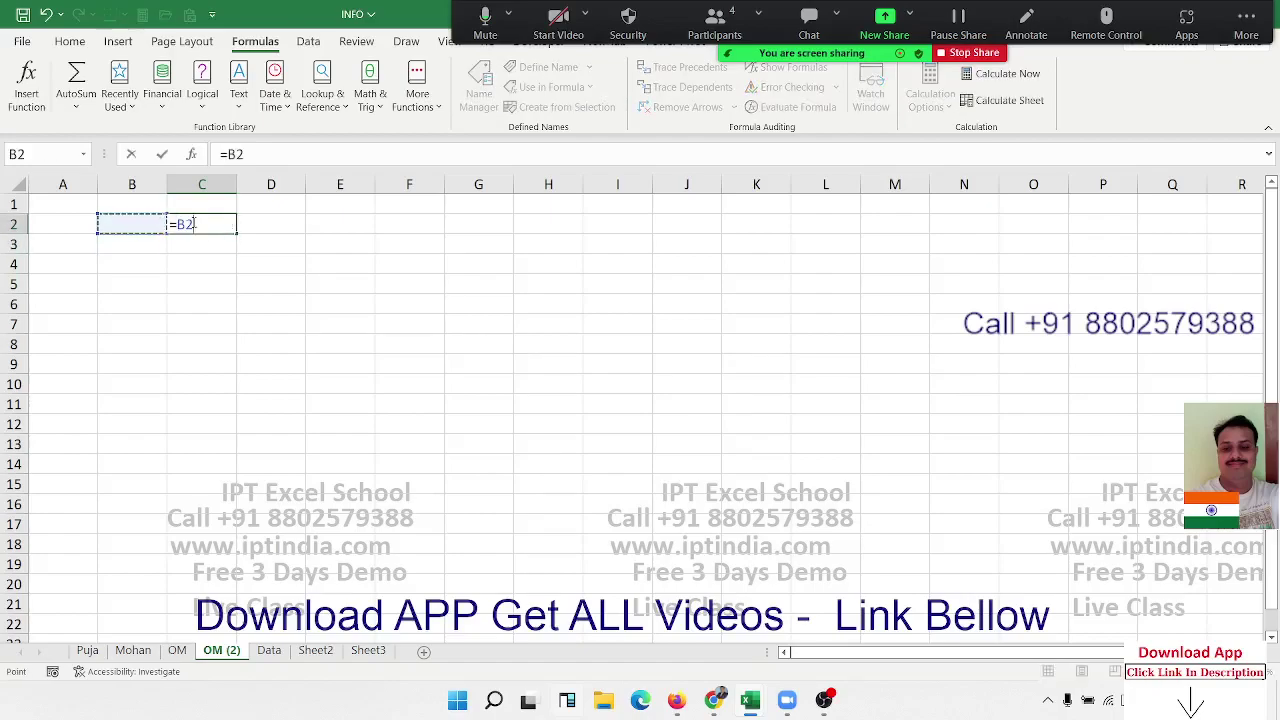
type("/0")
key("Return")
left_click(193, 224)
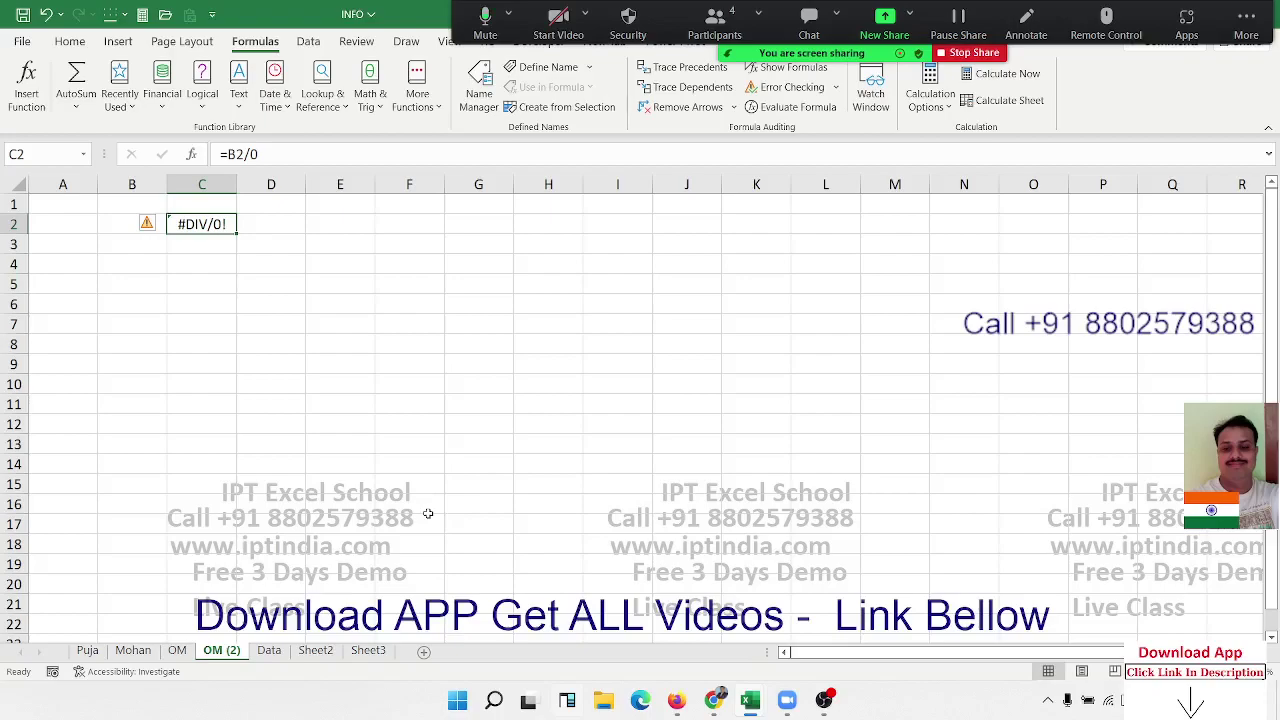
key("Right")
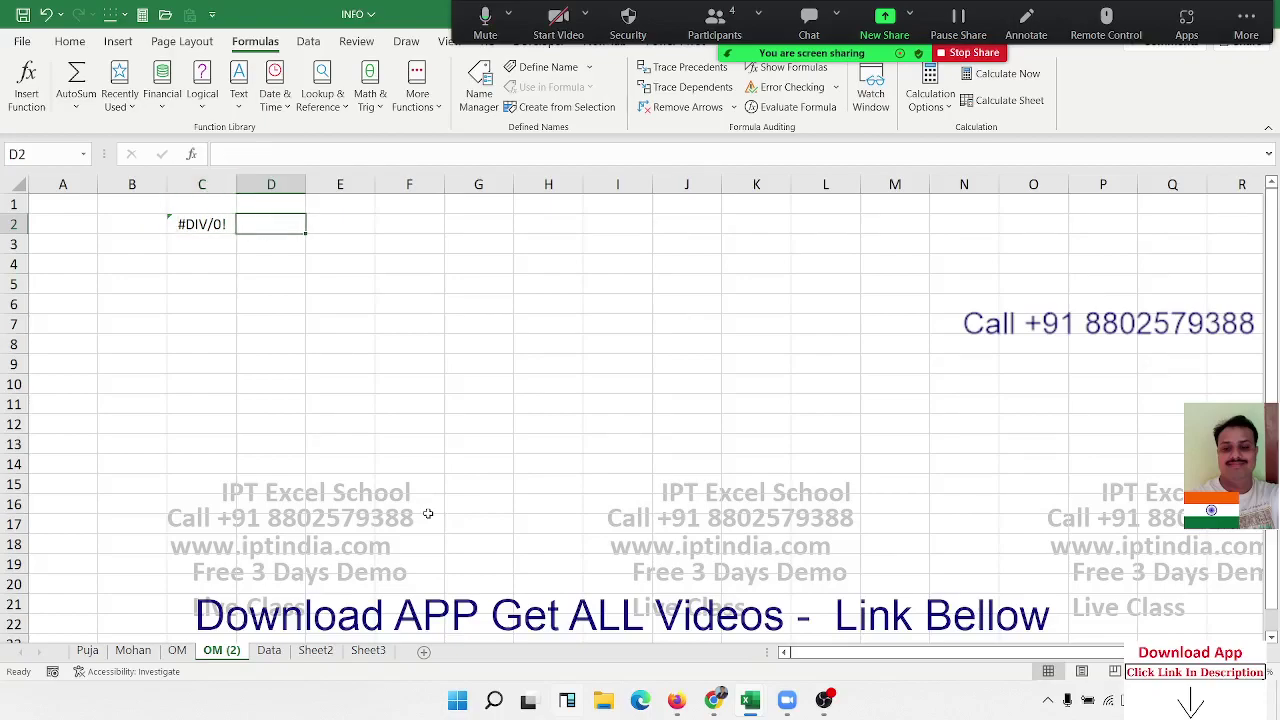
- Enter =ERROR.TYPE(C2) in D2, returning 2 for the #DIV/0! error
type("=")
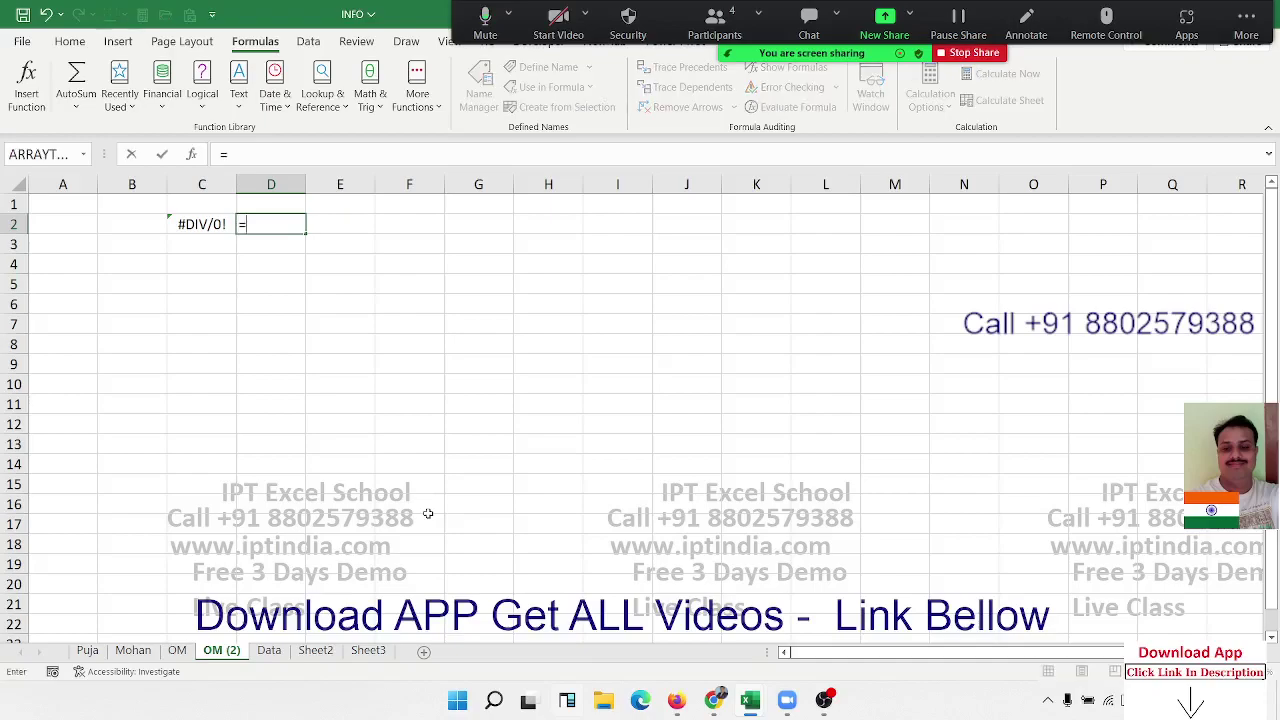
type("eo")
key("BackSpace")
type("r")
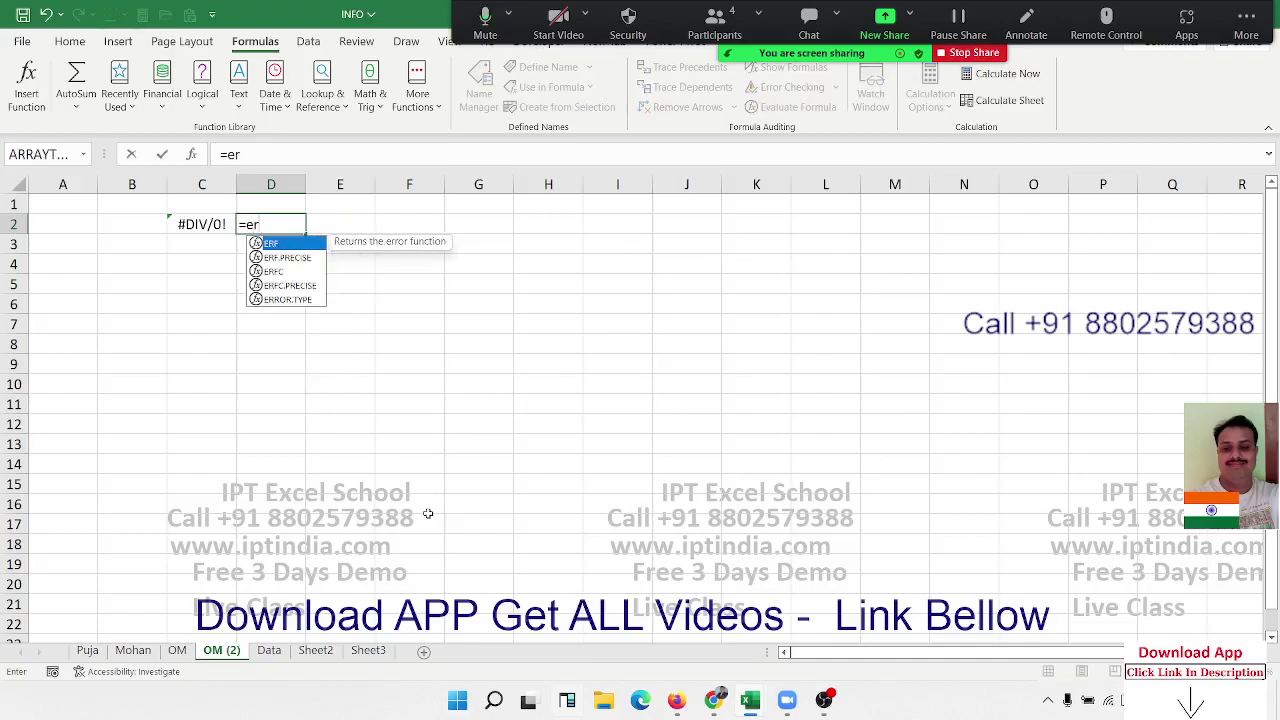
type("r")
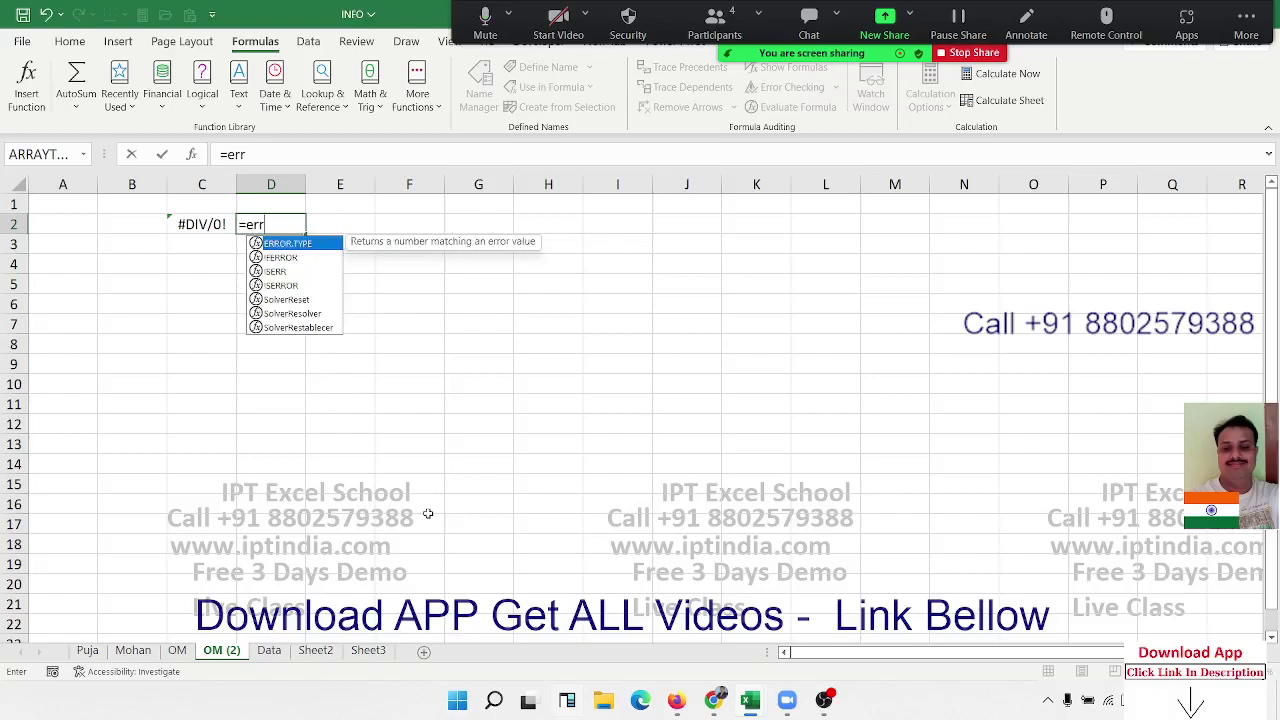
key("Tab")
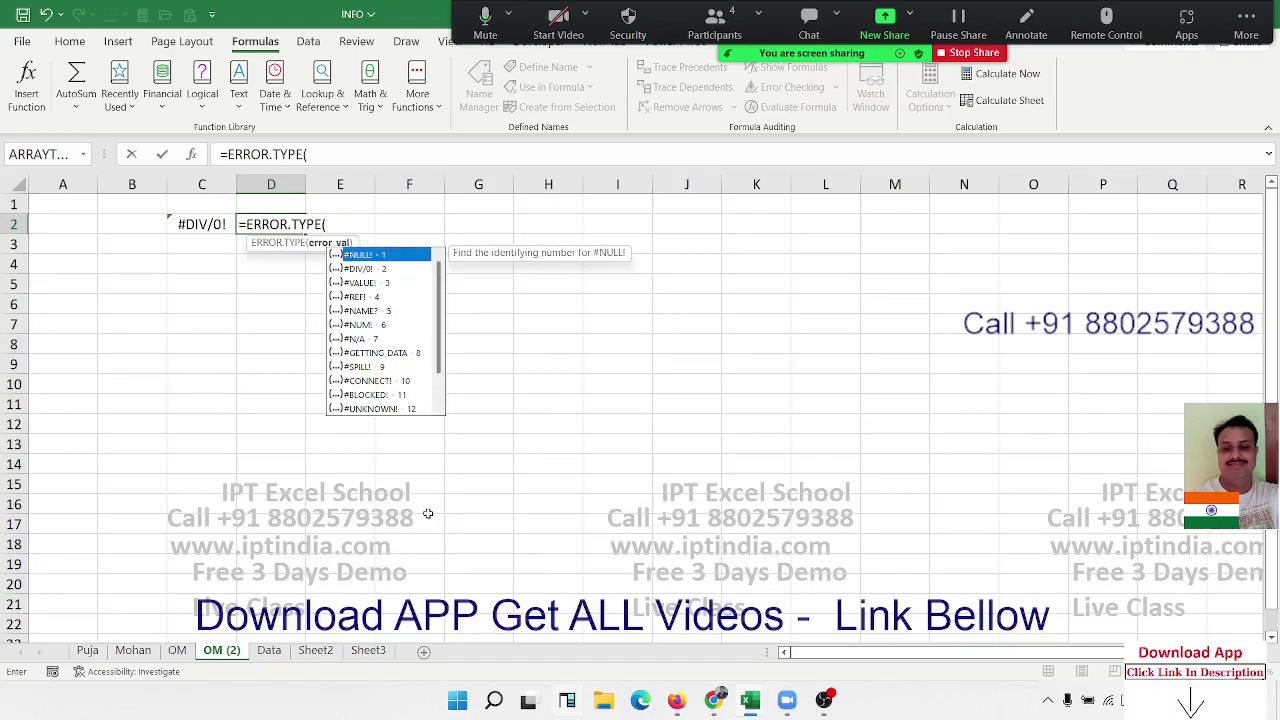
key("Down")
key("Down")
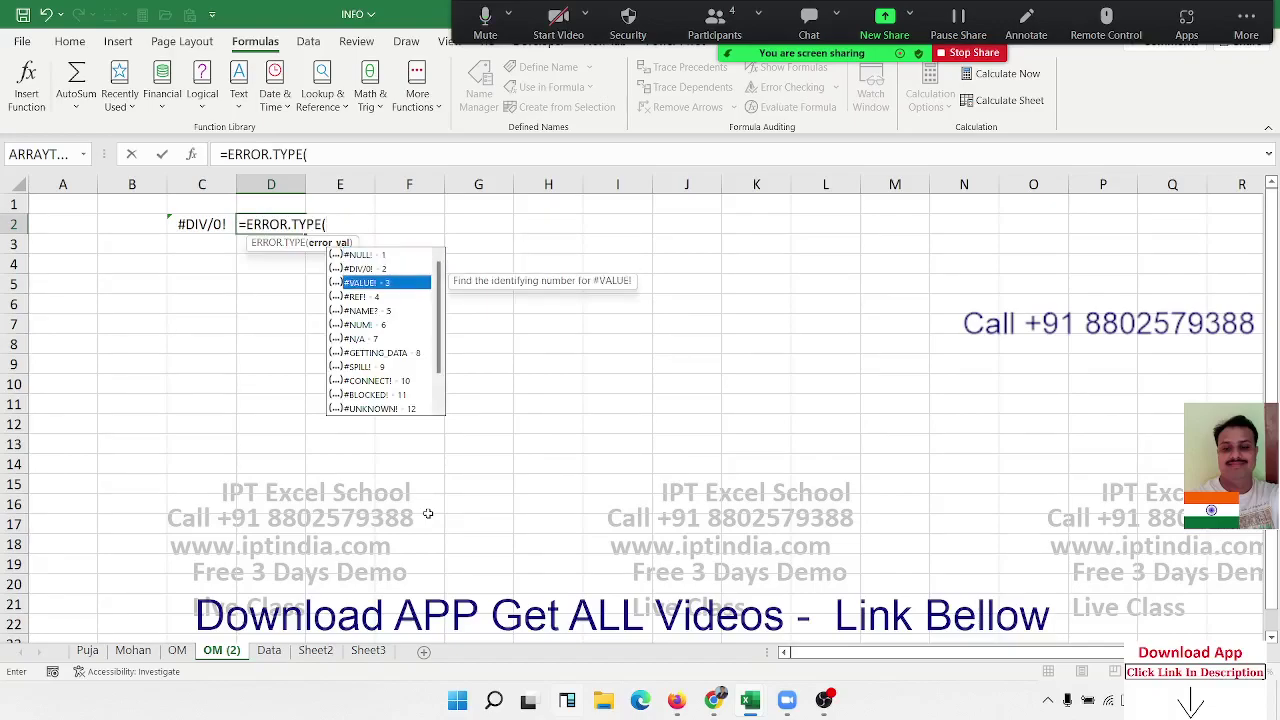
key("Up")
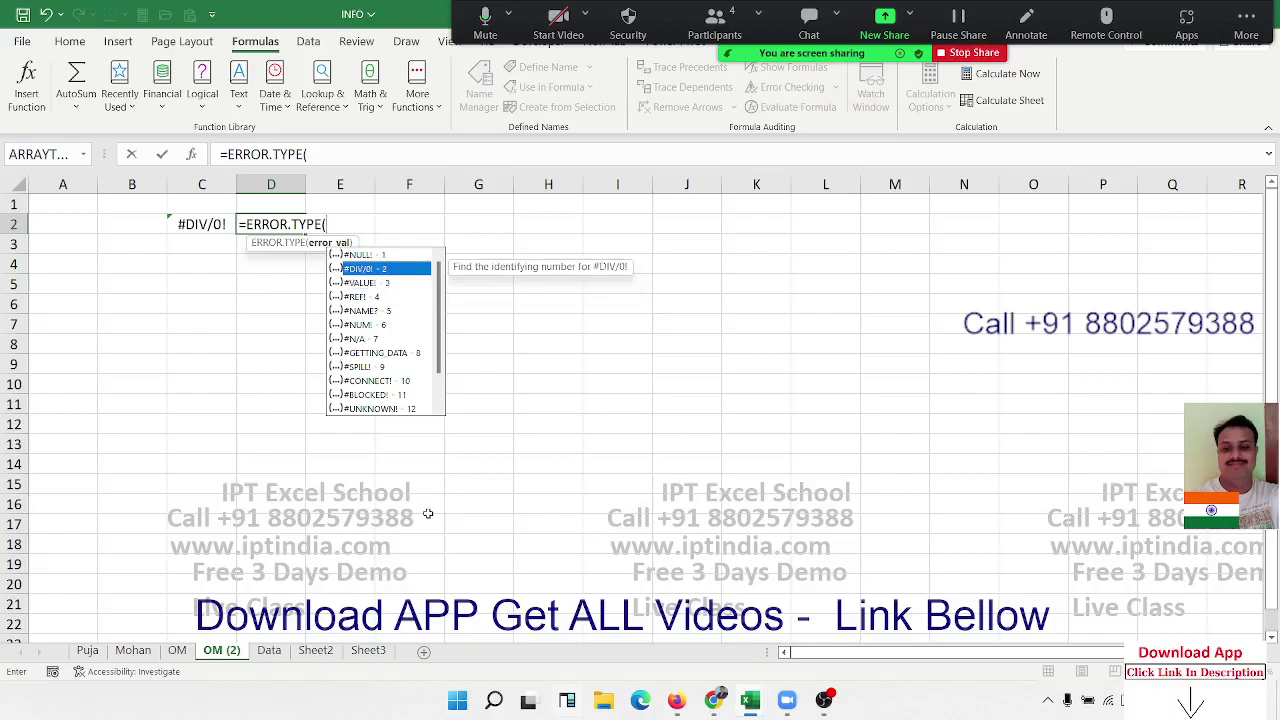
left_click(194, 225)
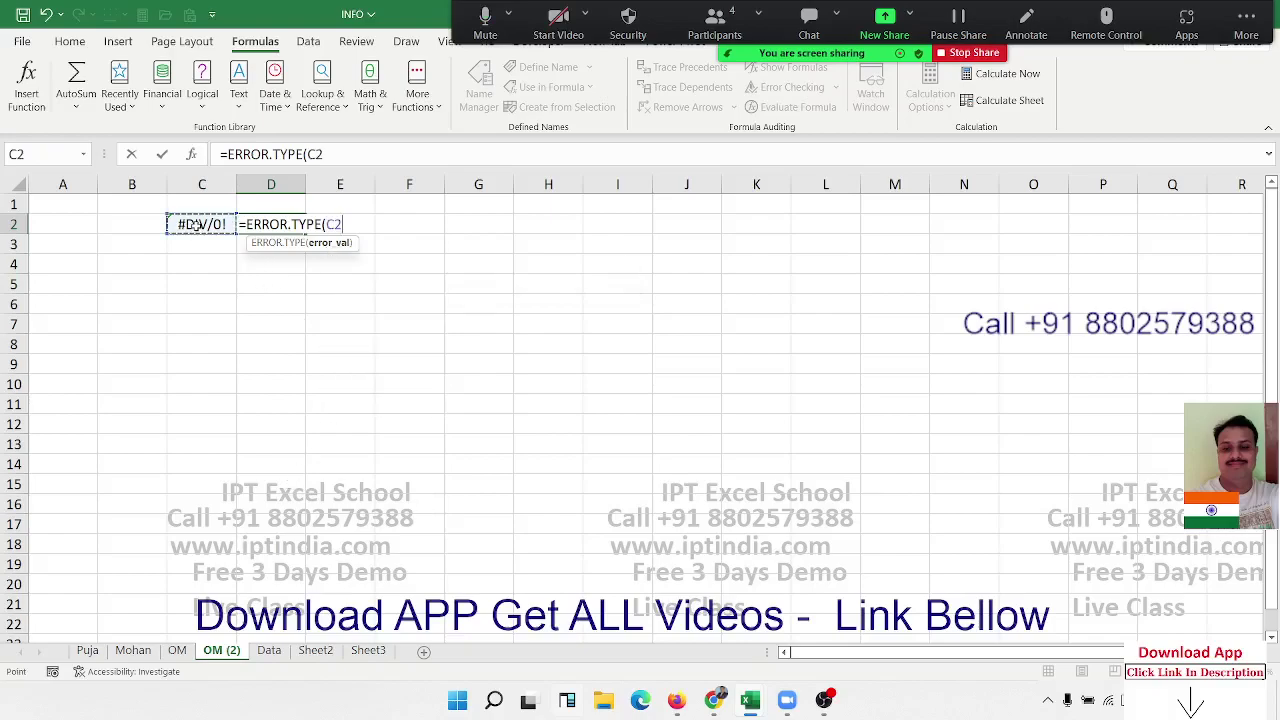
type(")")
key("Return")
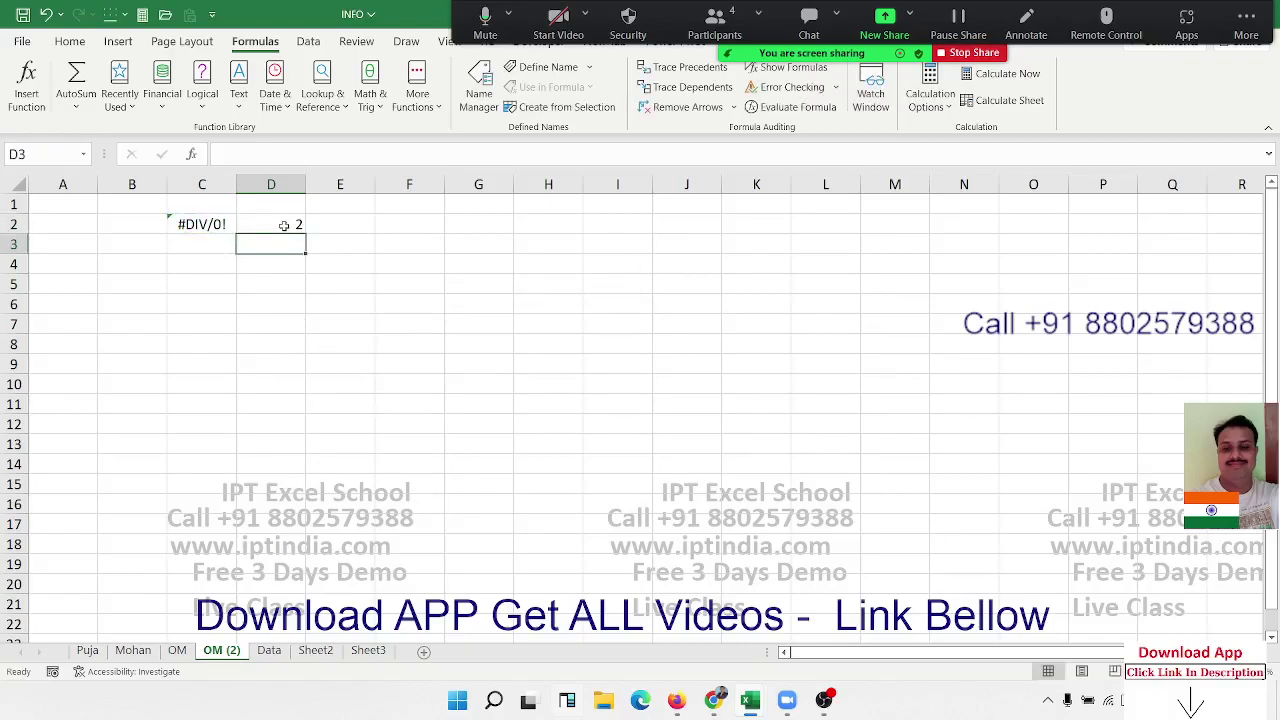
left_click(364, 224)
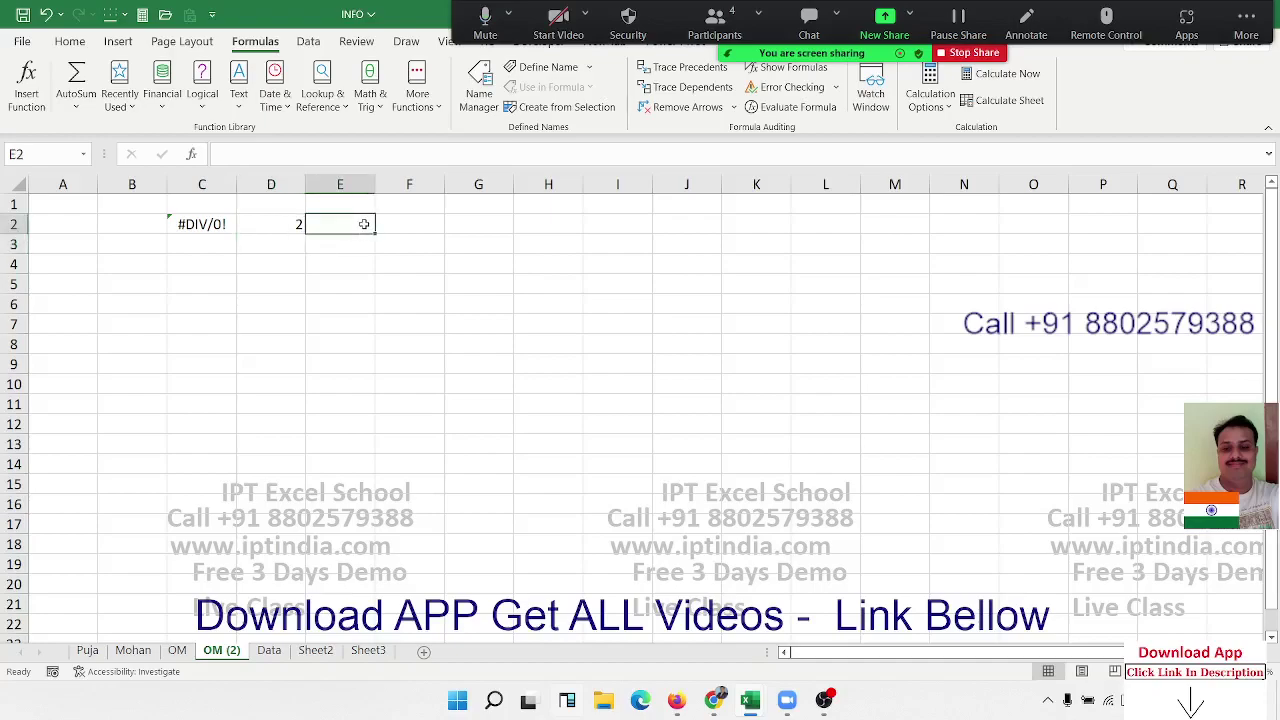
- Start an =ERROR.TYPE( formula in E2 via AutoComplete
type("=eo")
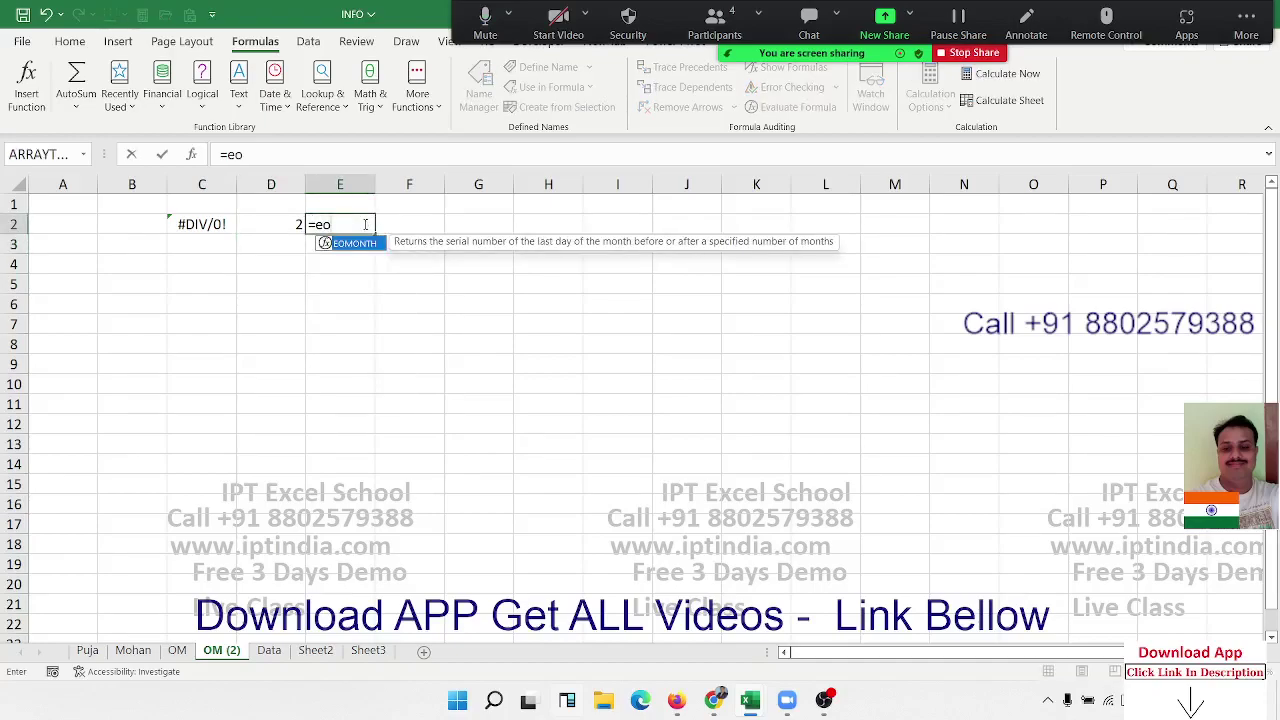
key("BackSpace")
type("r")
key("Down")
key("Down")
key("Down")
key("Down")
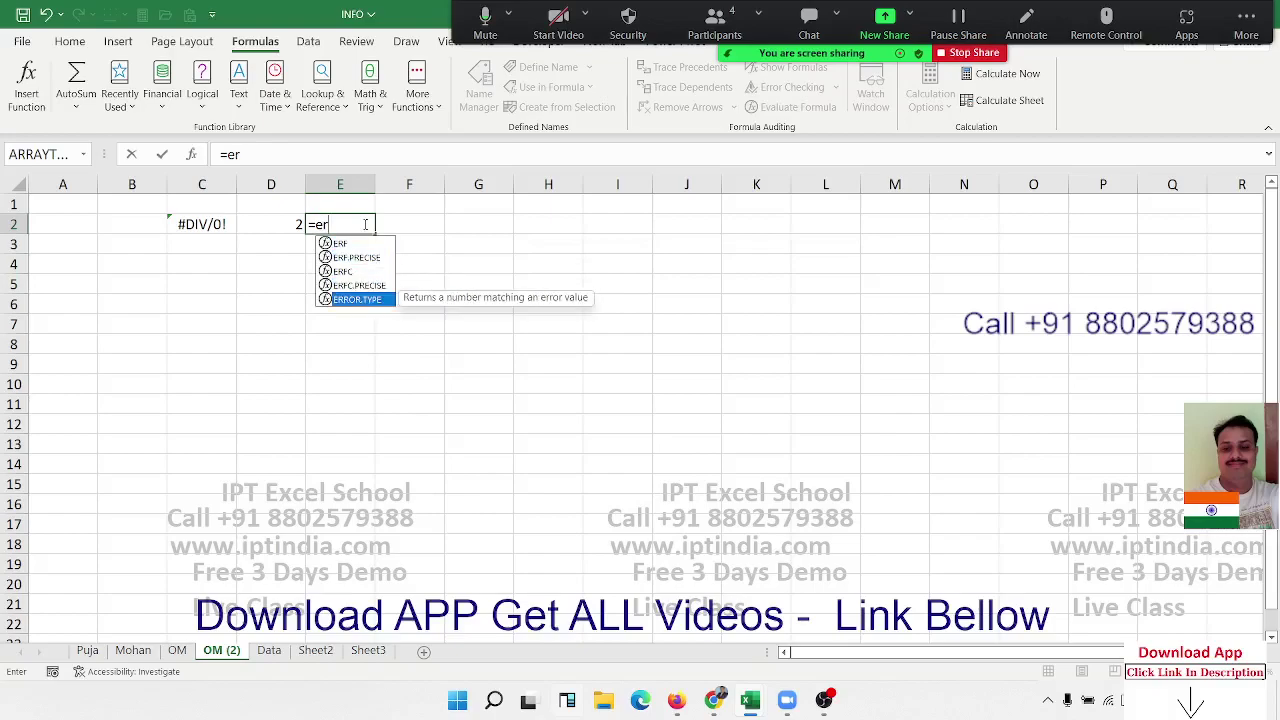
key("Tab")
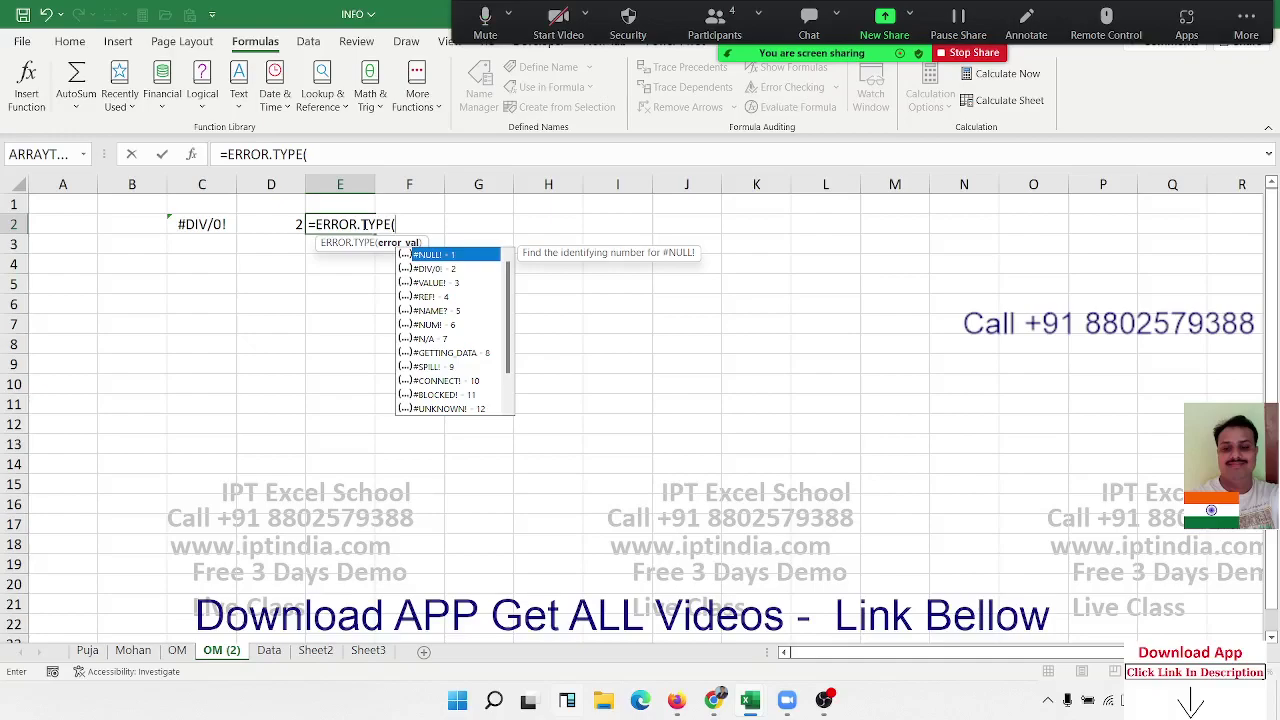
- Review ERROR.TYPE codes for #DIV/0!, #VALUE!, #REF!, #NAME?, #NUM!, #N/A and #SPILL!
key("Down")
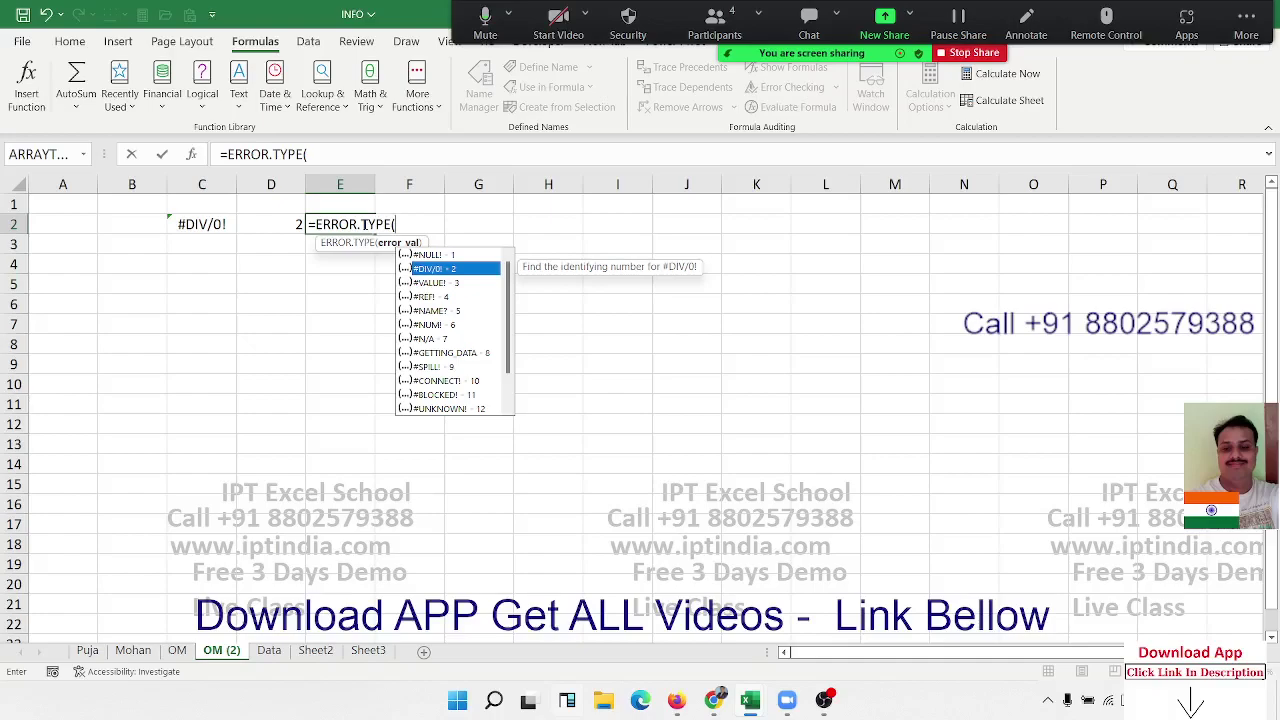
key("Down")
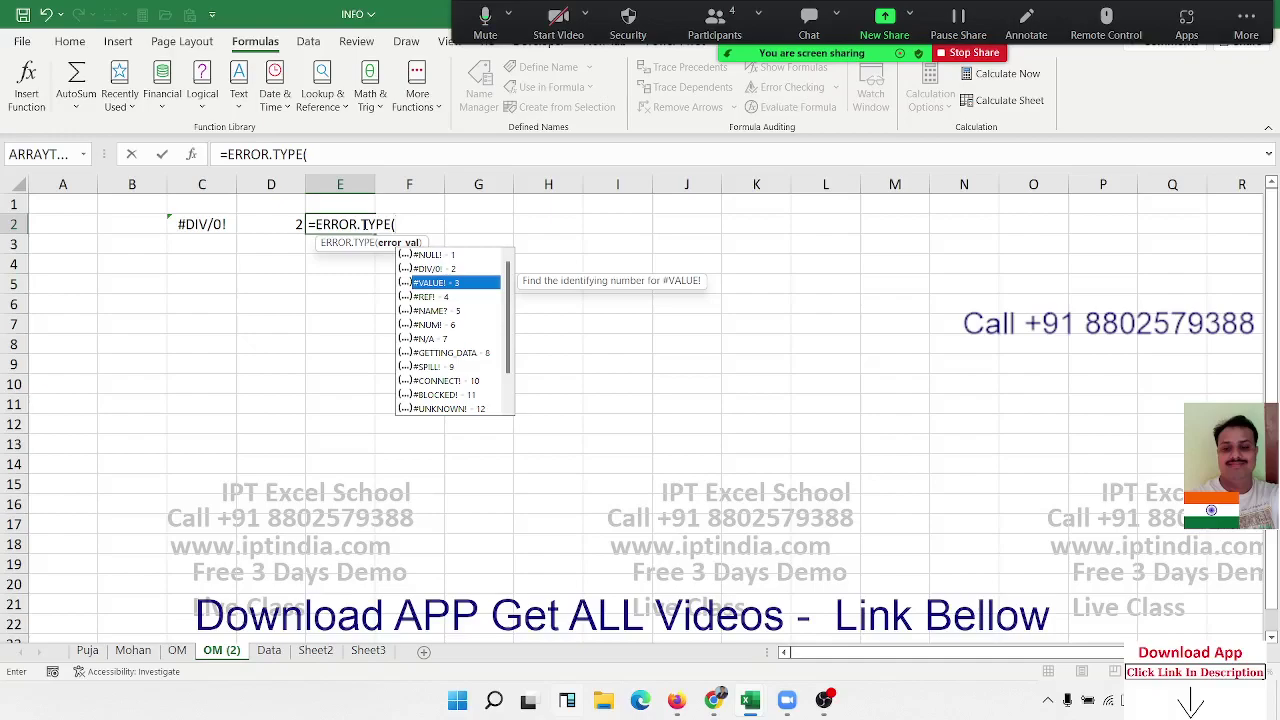
key("Down")
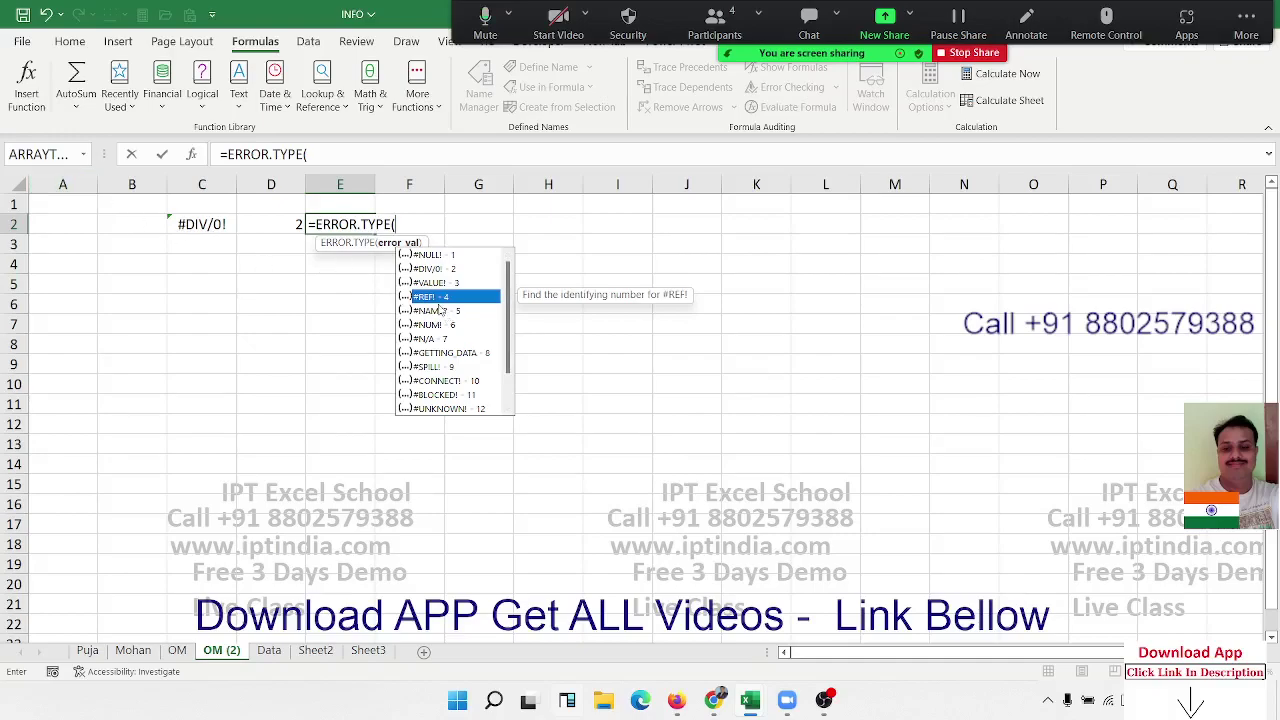
left_click(439, 310)
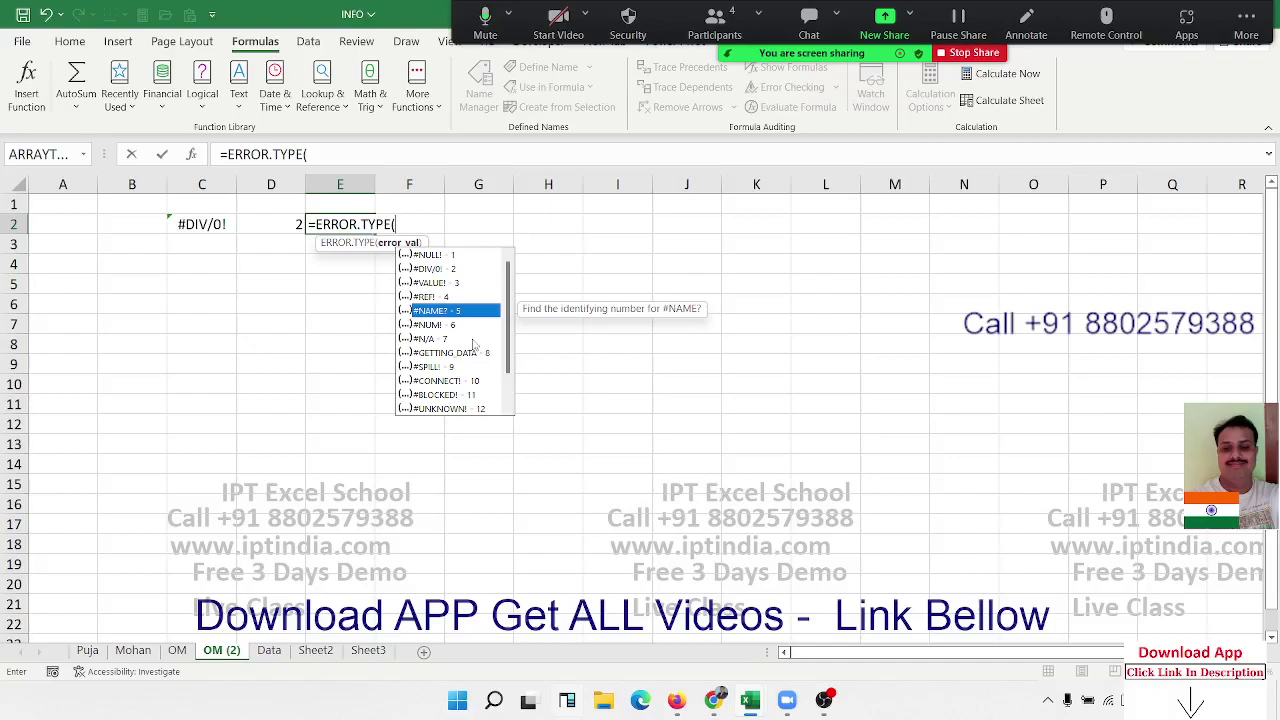
key("Down")
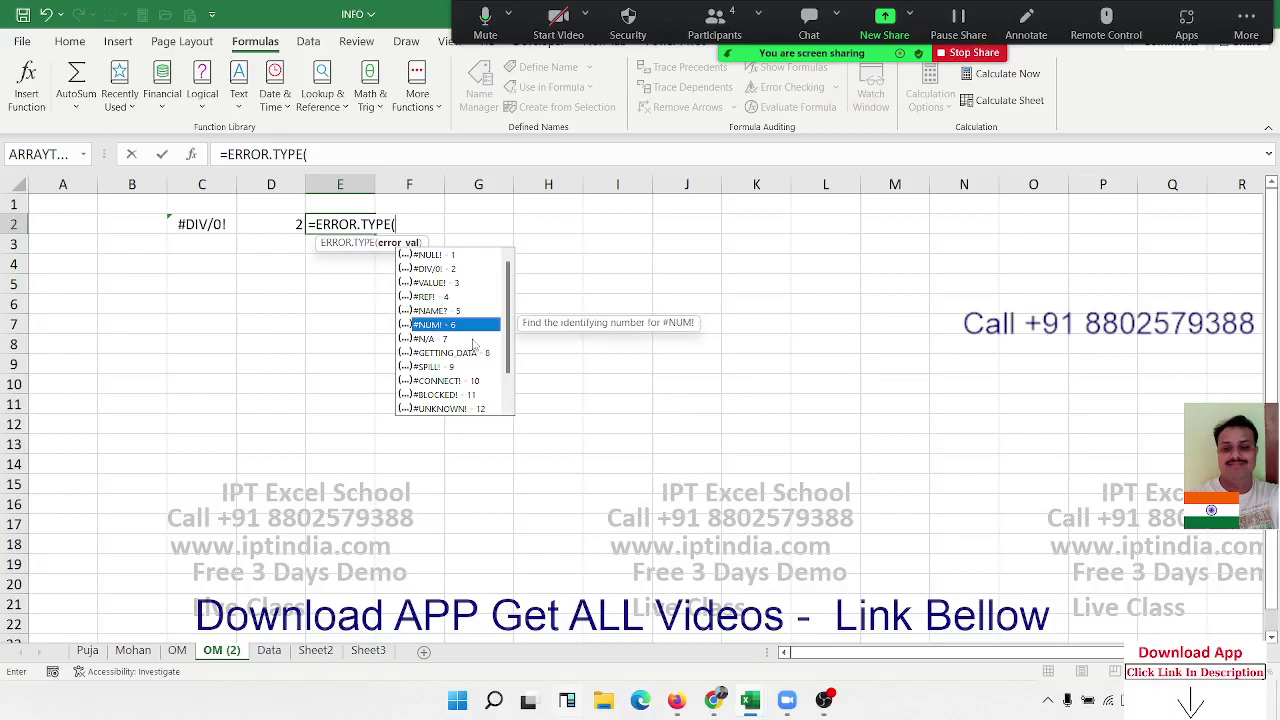
key("Down")
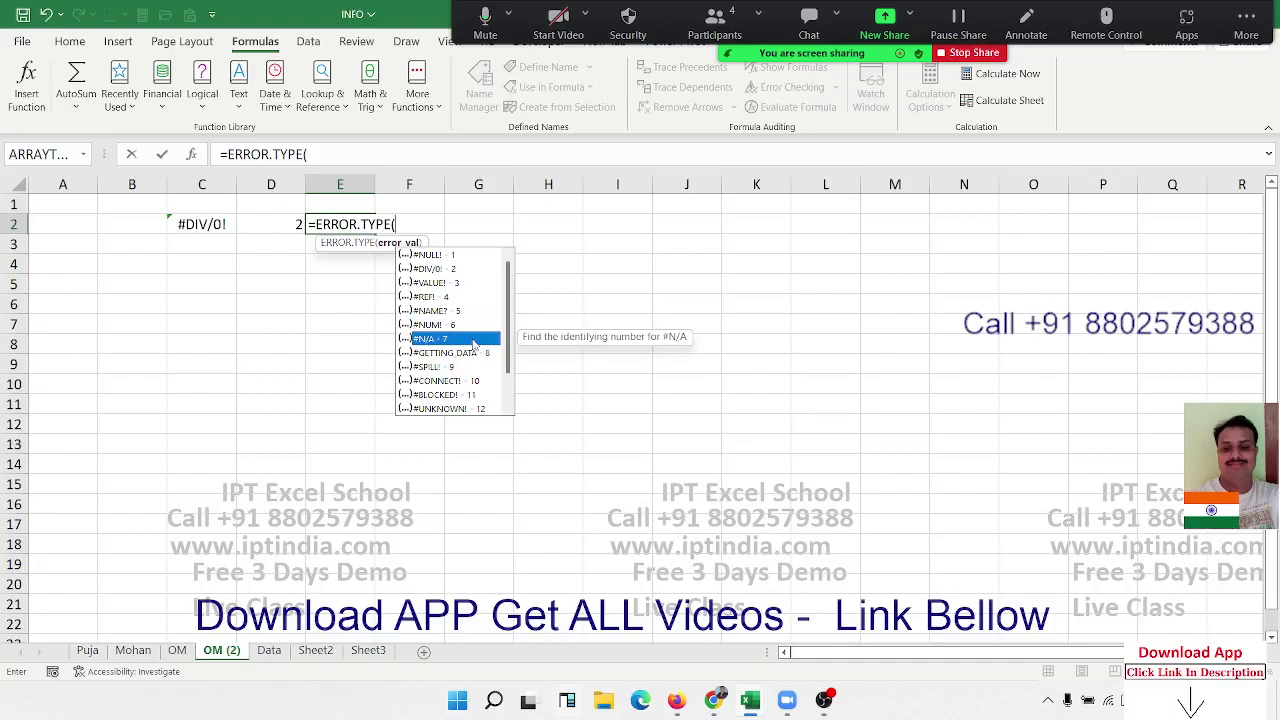
key("Down")
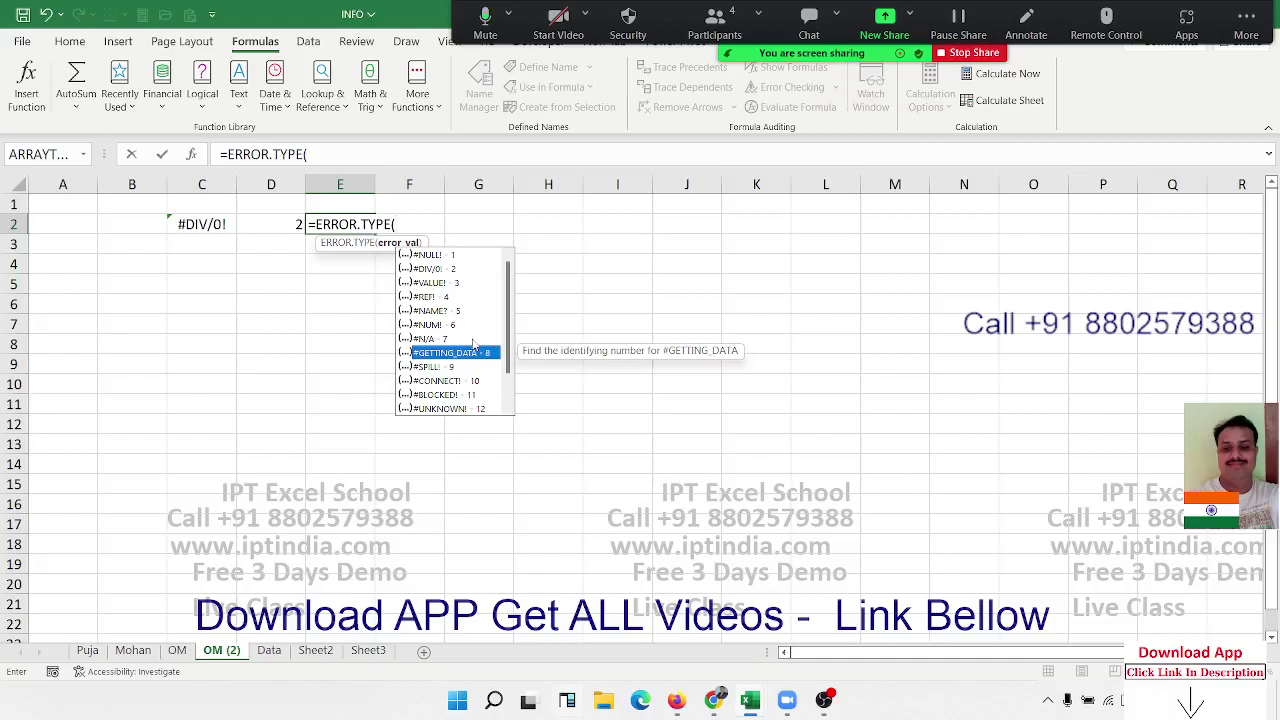
key("Down")
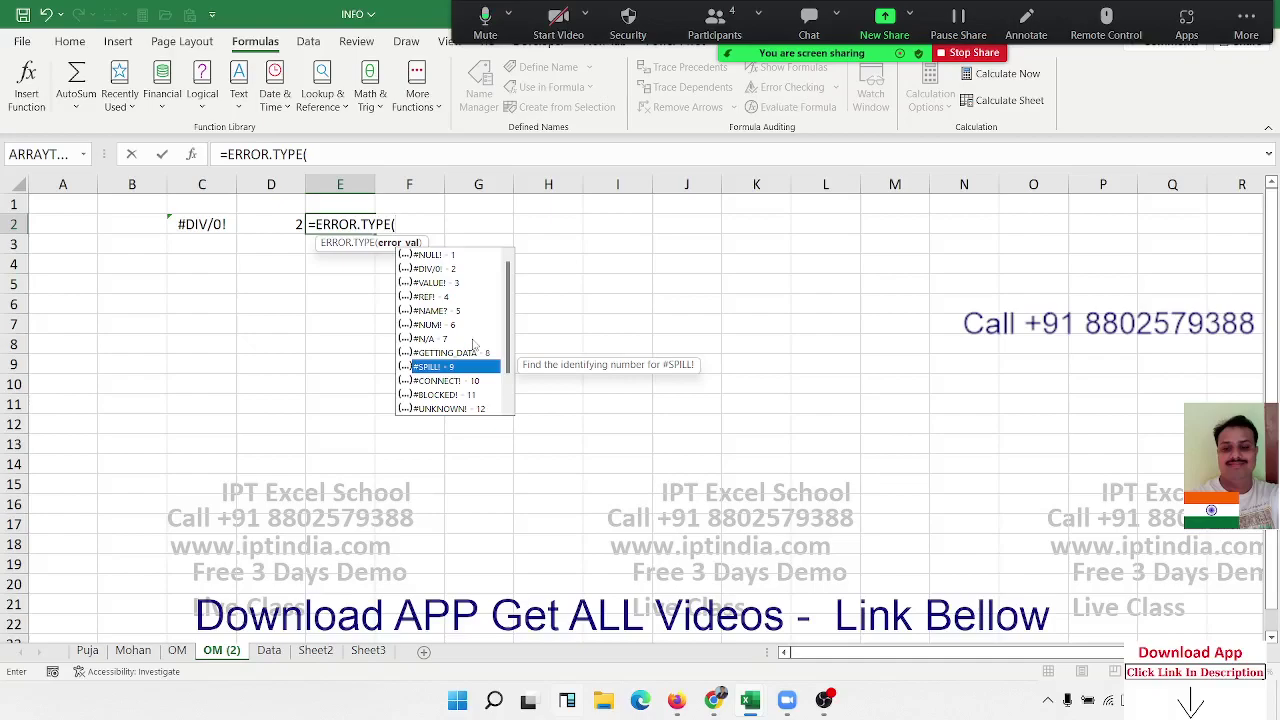
- Review the remaining codes like #FIELD! and #CALC!, then cancel the E2 entry
key("Down")
key("Down")
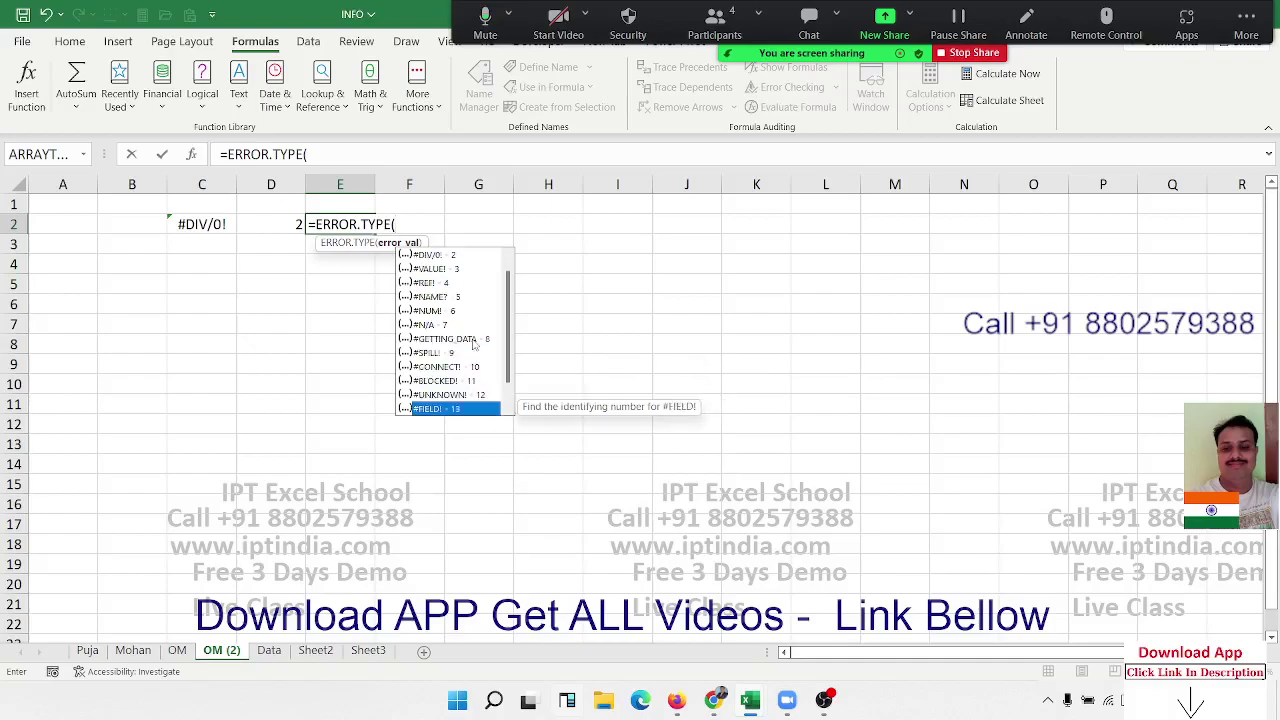
key("Down")
key("Down")
key("Down")
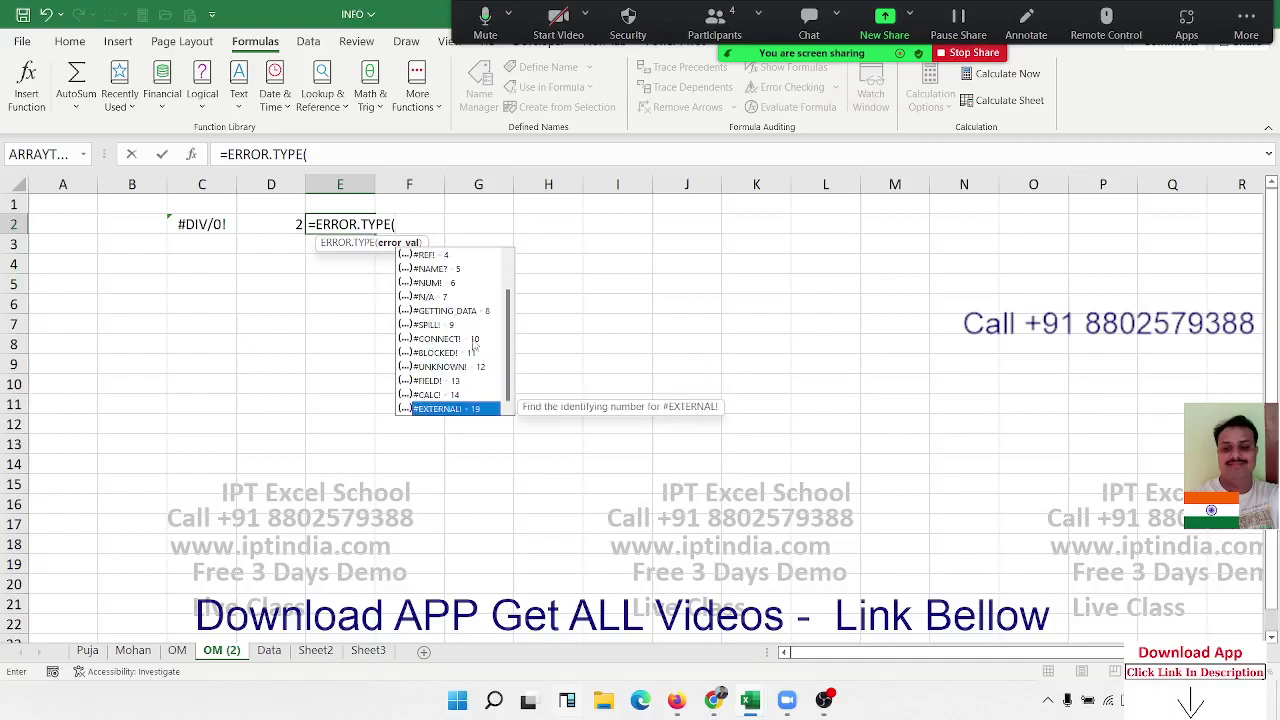
key("Up")
key("Up")
key("Up")
key("Down")
key("Down")
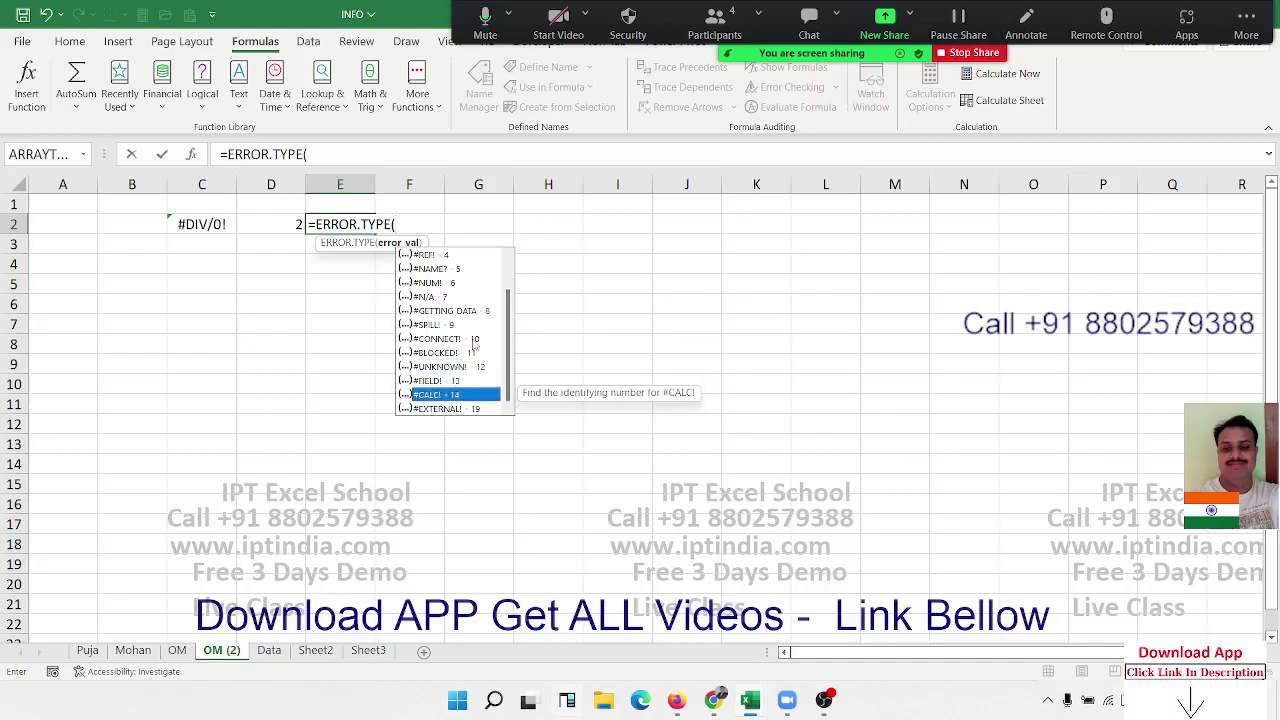
key("Down")
key("Up")
key("Up")
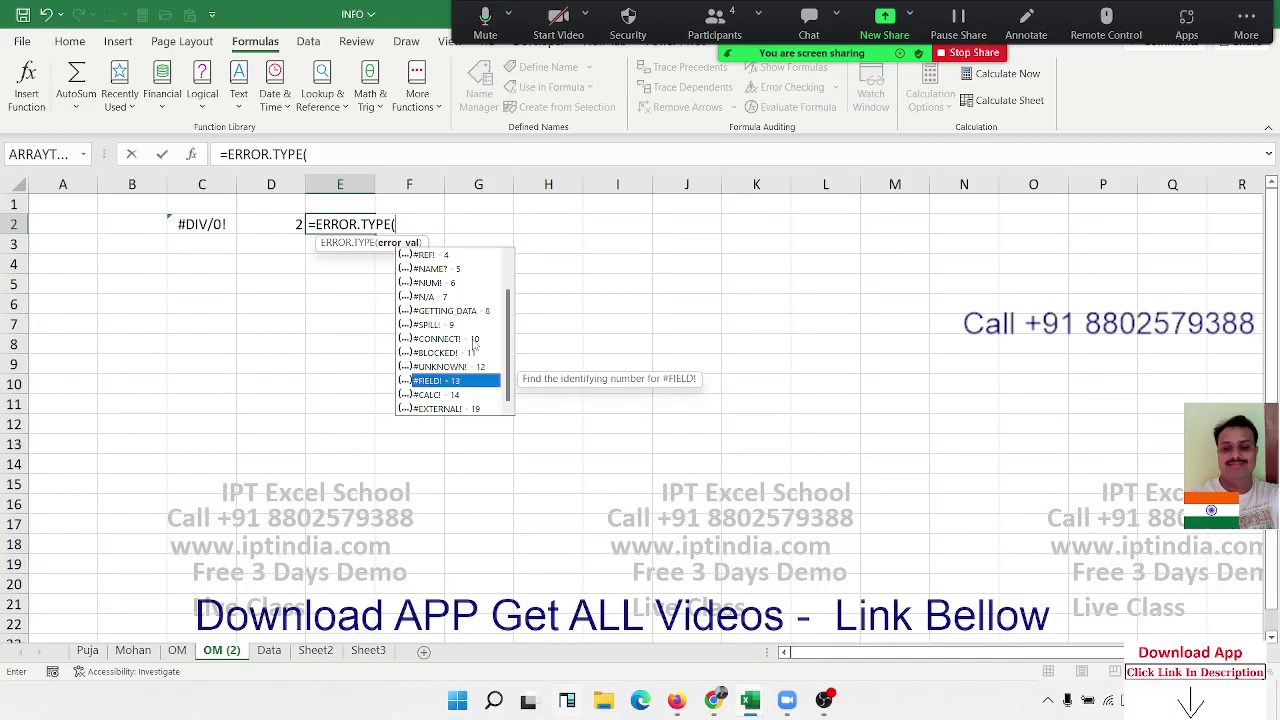
key("Down")
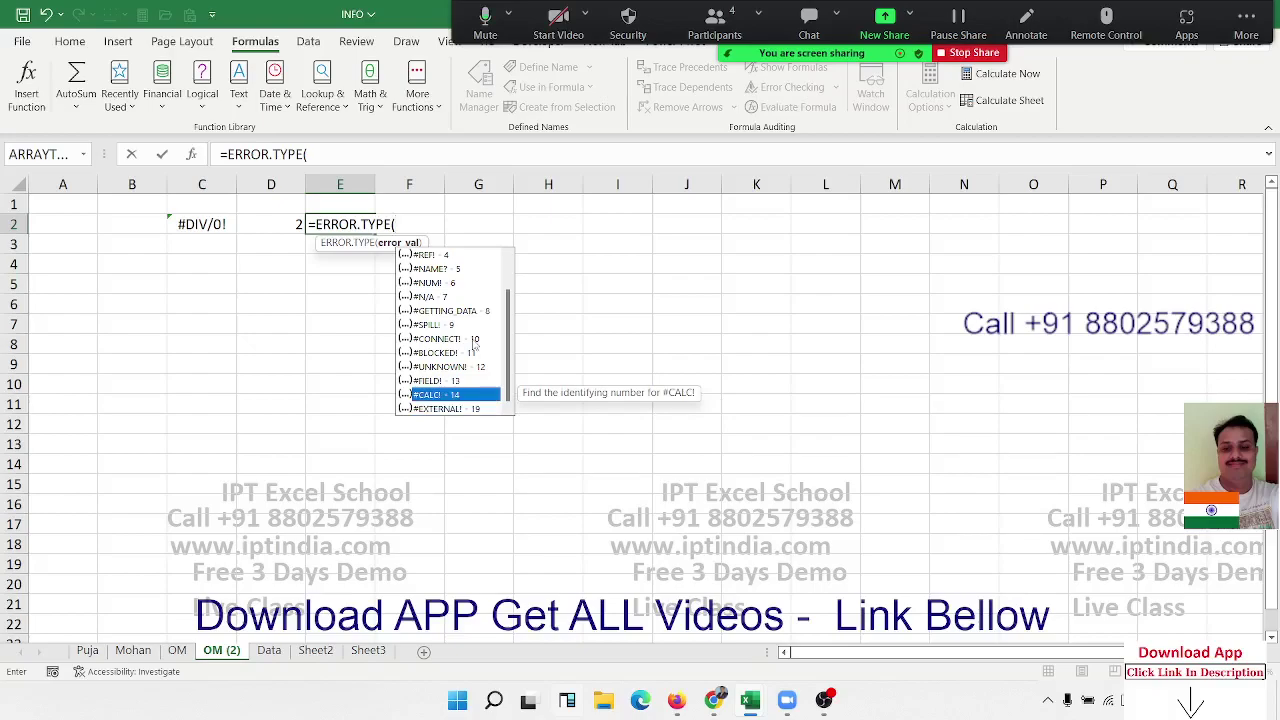
key("Up")
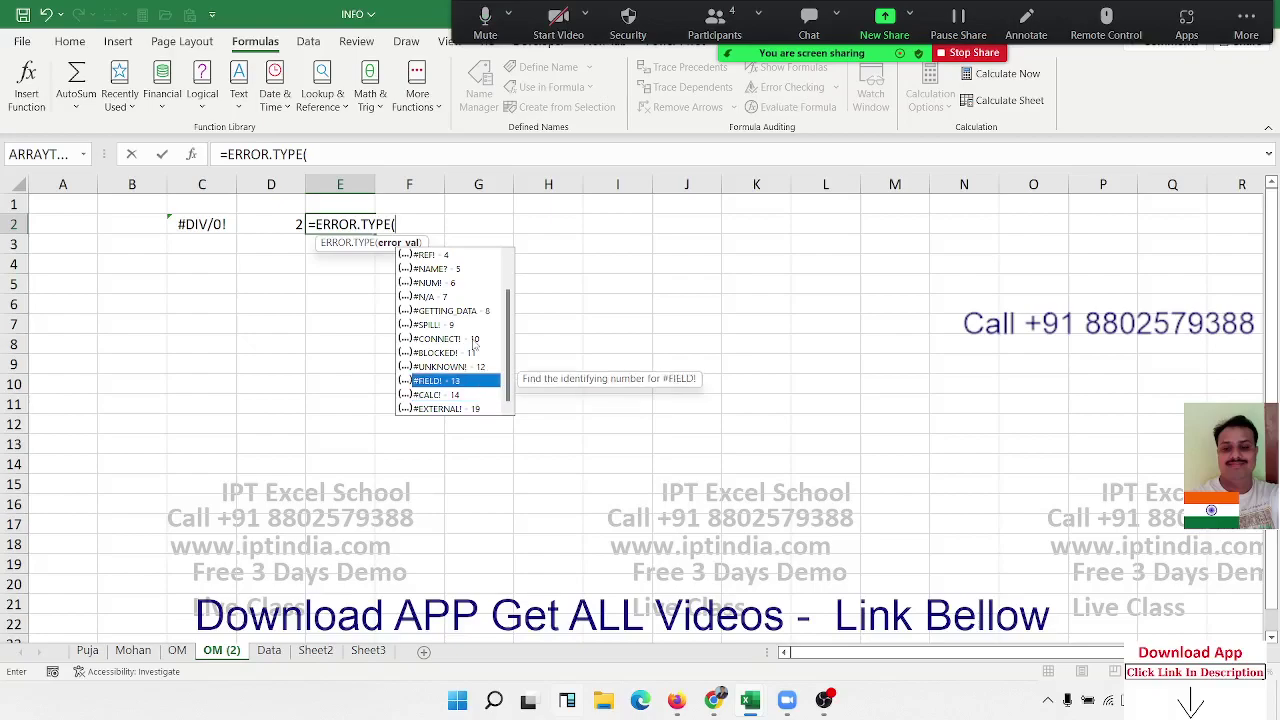
key("Up")
key("Up")
key("Up")
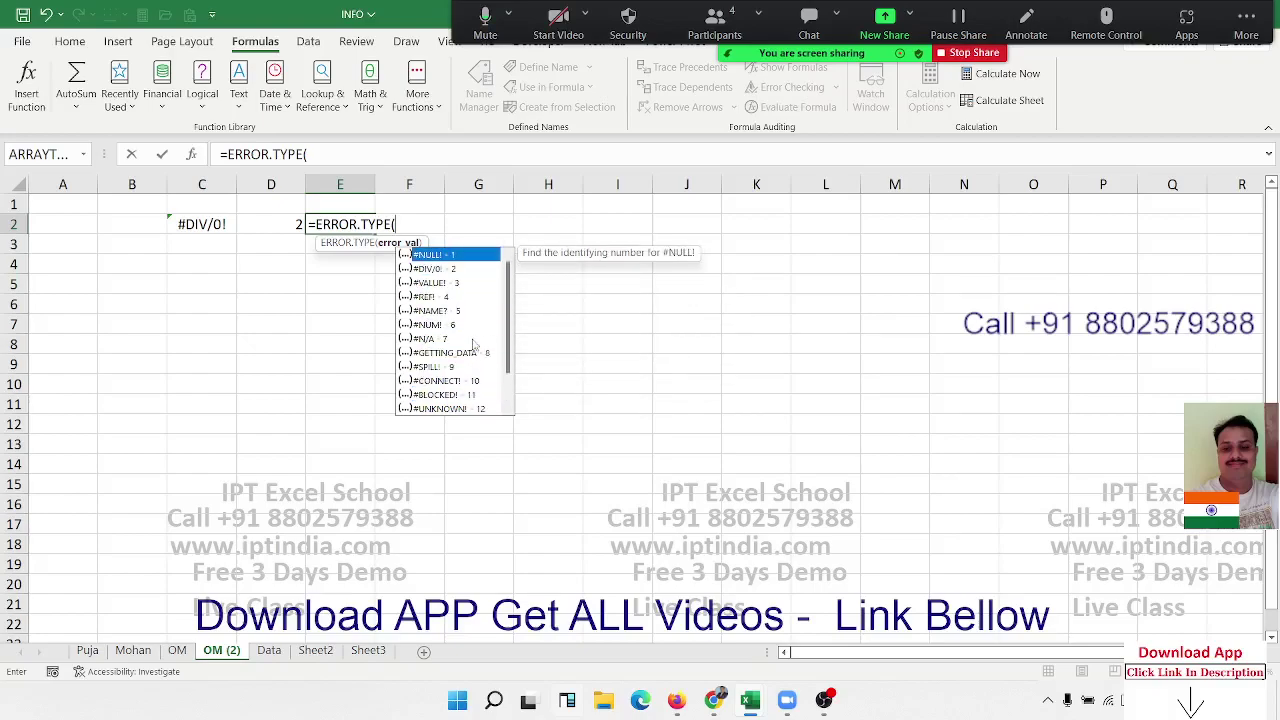
key("Escape")
key("Escape")
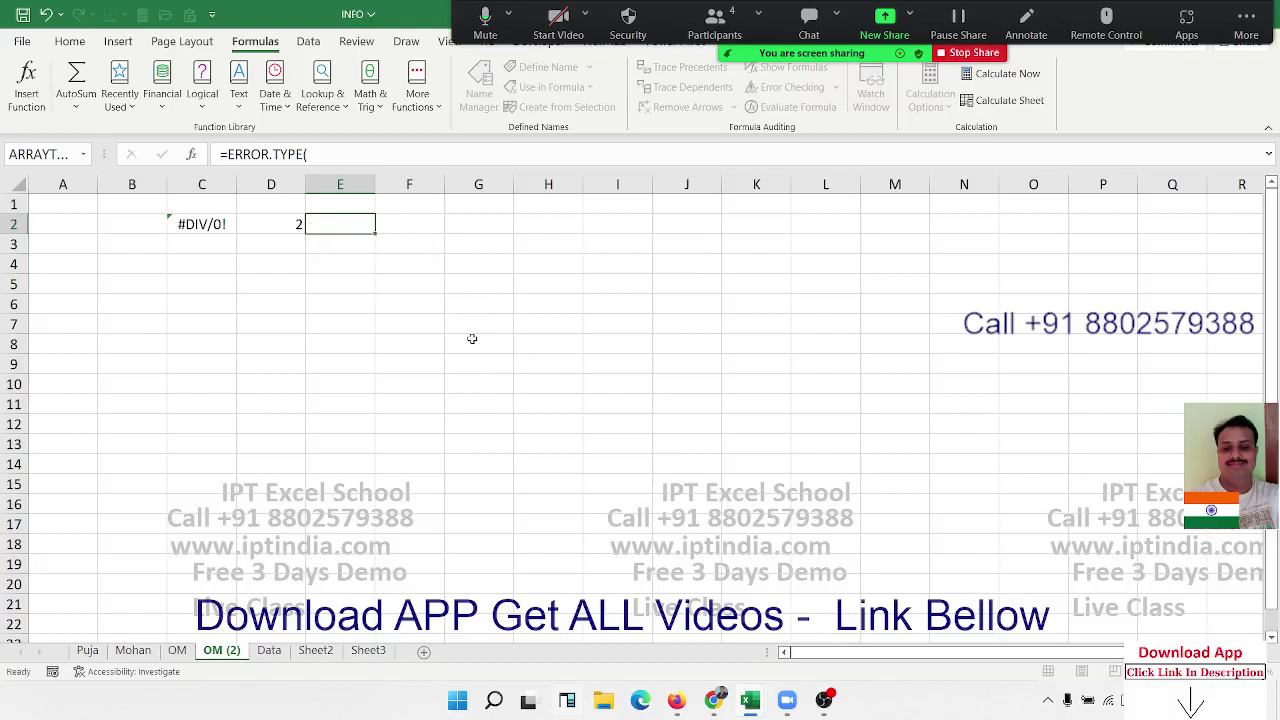
- Enter =ISBLANK(C4) in D4 so it returns TRUE for the empty cell
key("Left")
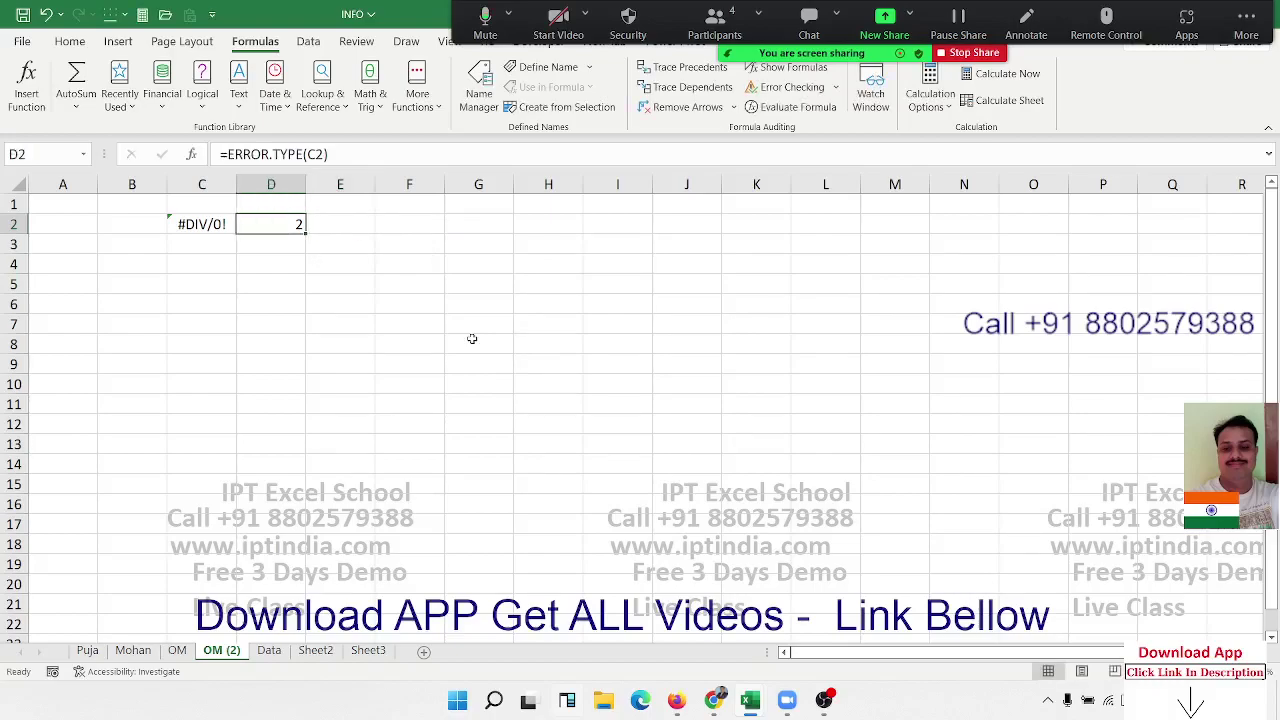
key("Right")
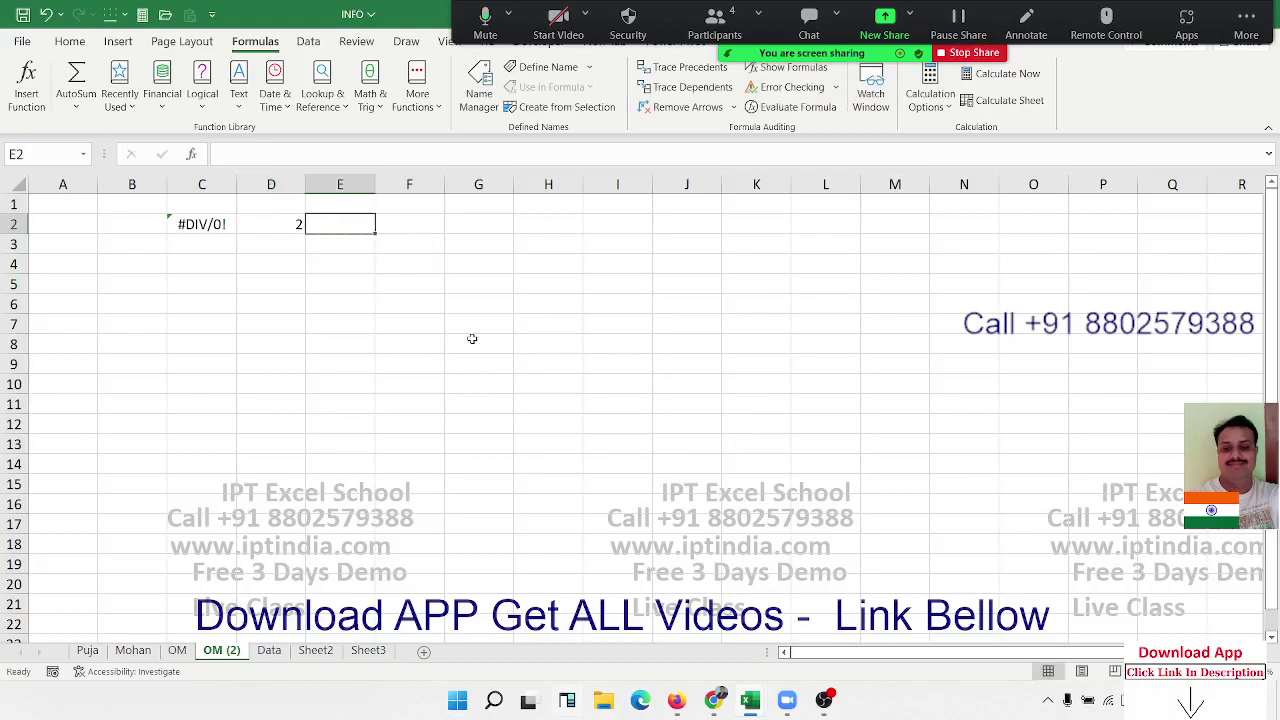
left_click(329, 258)
left_click(296, 265)
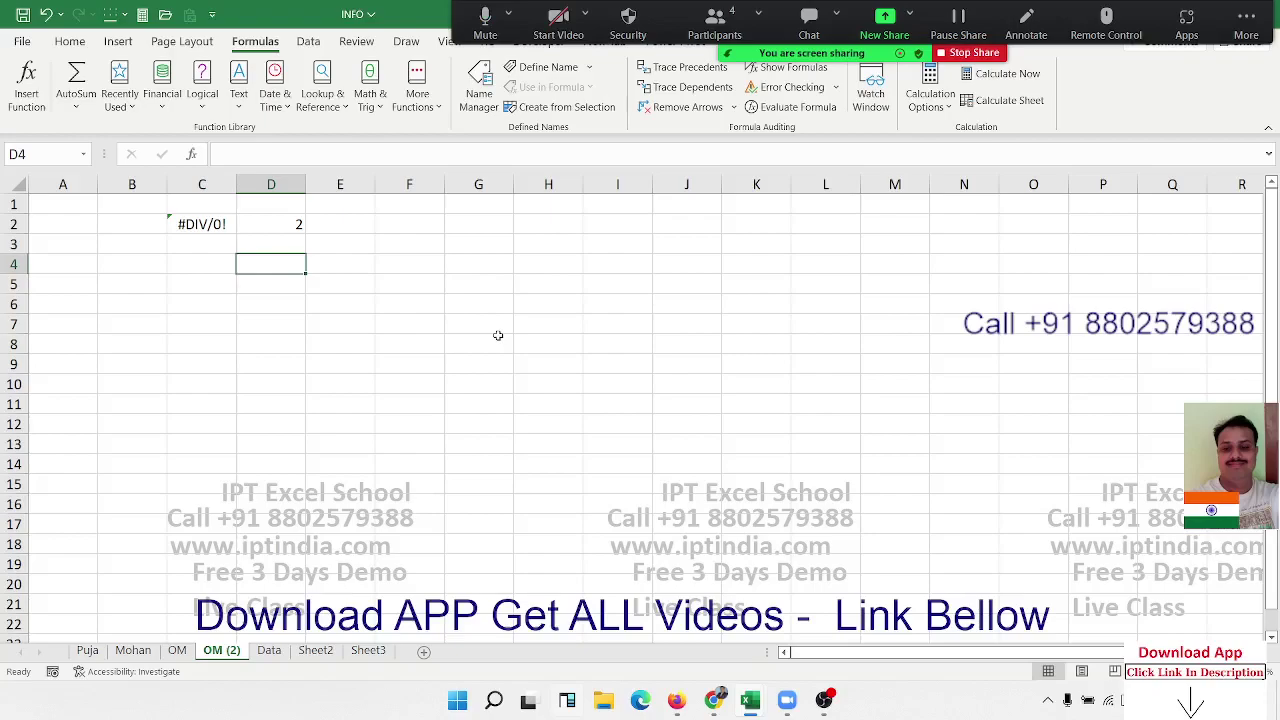
type("=is")
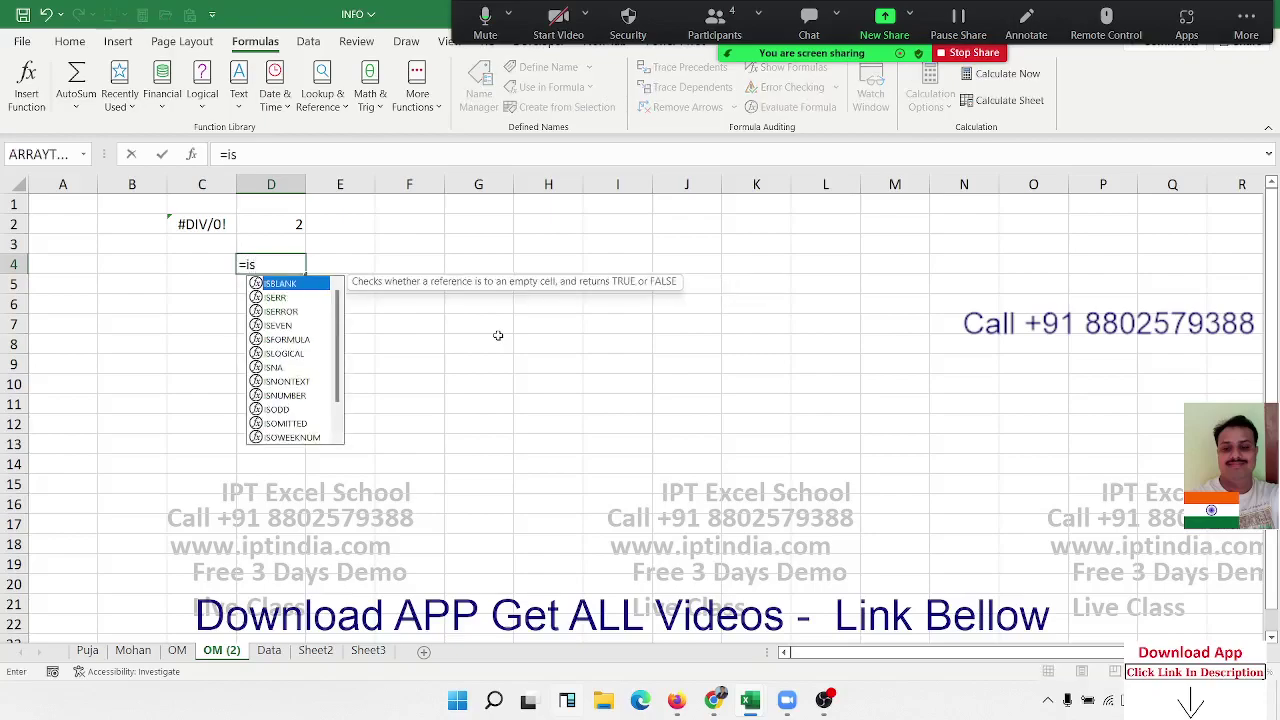
key("Tab")
key("Left")
key("Return")
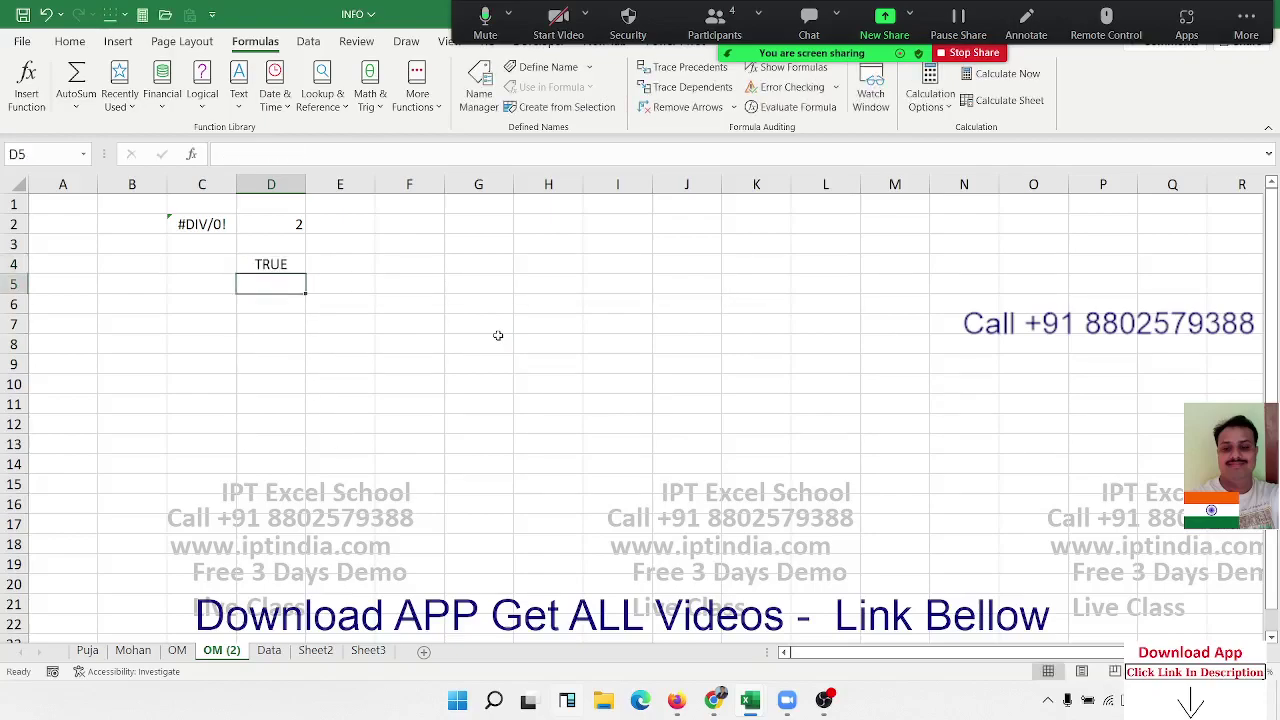
- Enter =ISERR(C2) in D5, returning TRUE for the #DIV/0! error
type("=is")
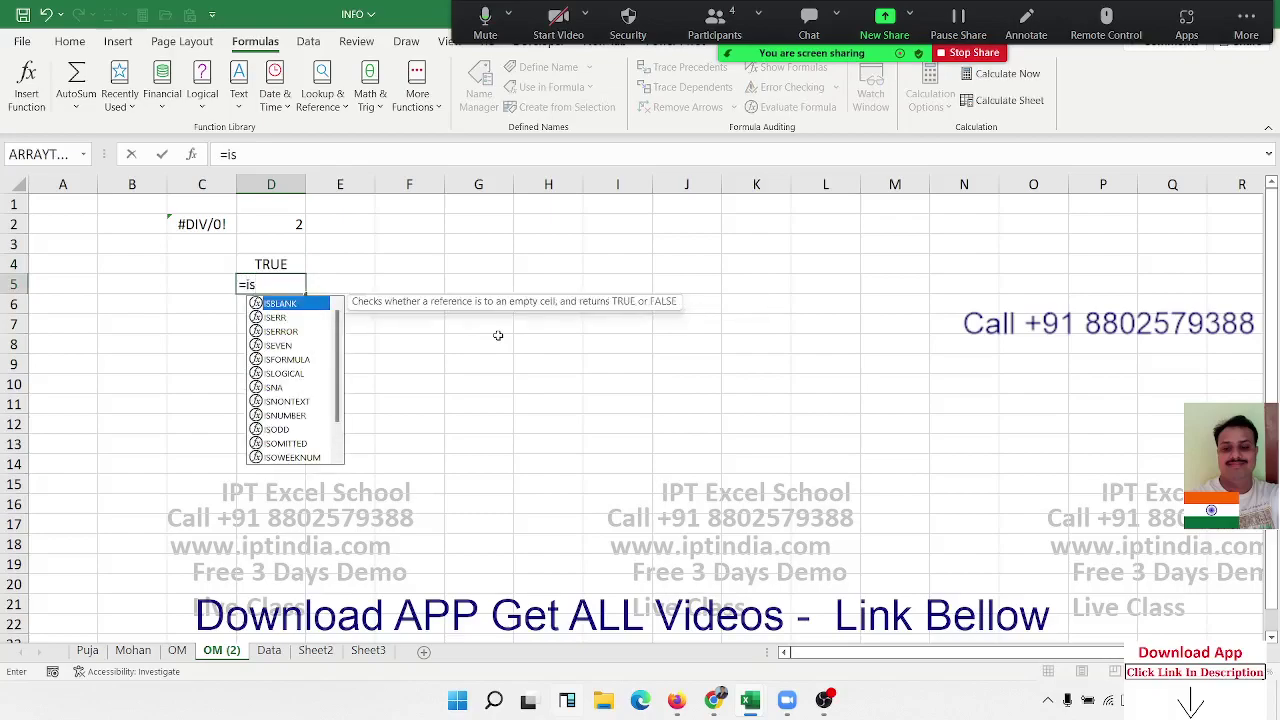
key("Down")
key("Tab")
key("Up")
key("Up")
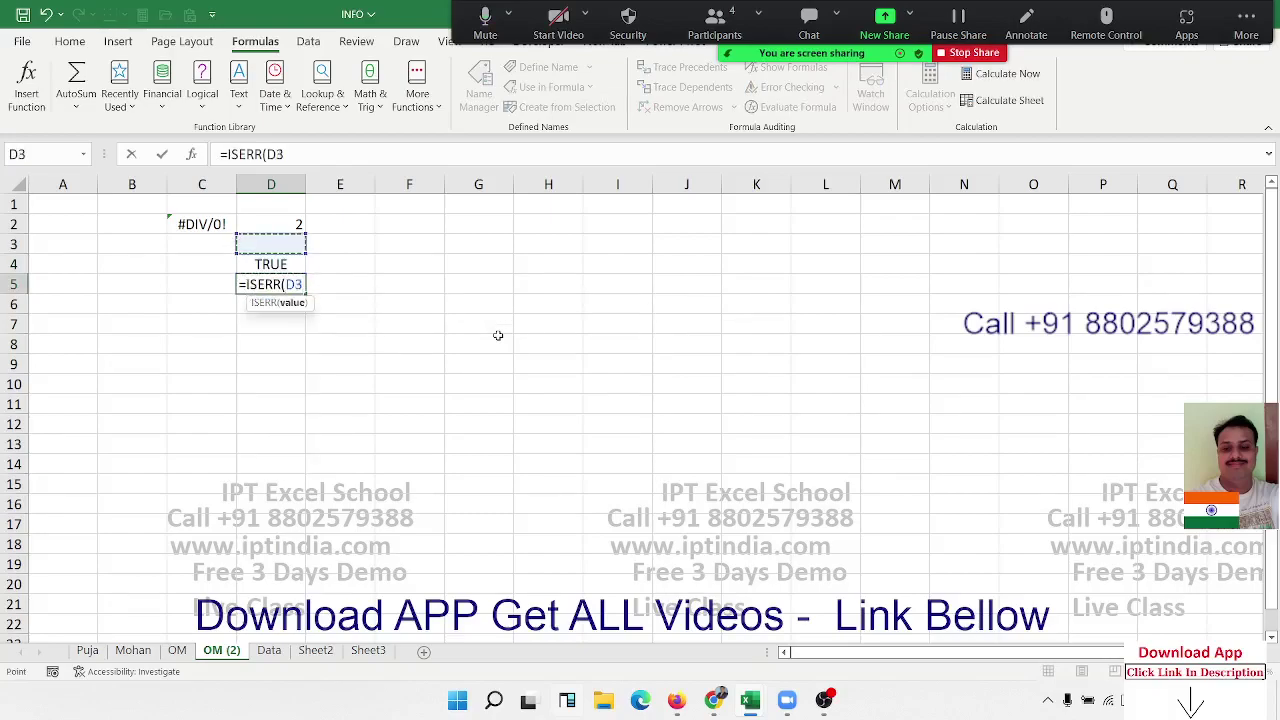
key("Up")
key("Left")
key("Return")
key("Up")
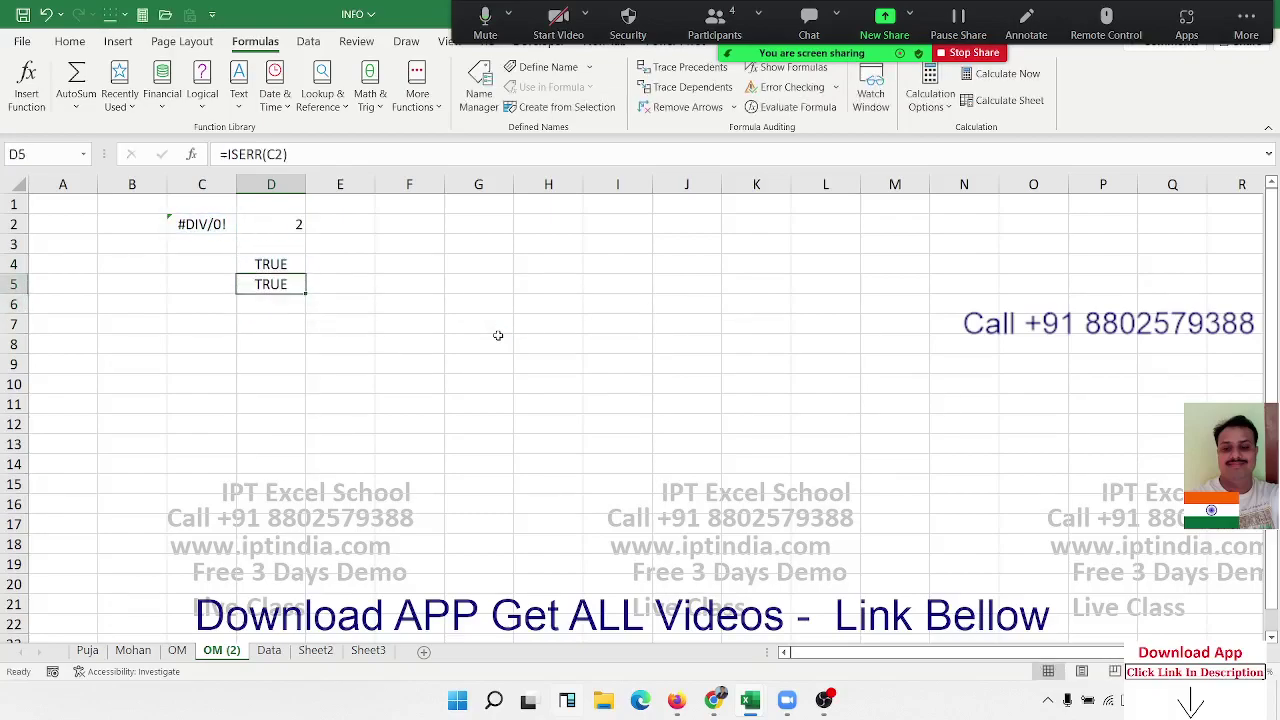
key("Right")
- Enter =ISERROR(C2) in E5 so it returns TRUE for the #DIV/0! value
type("=")
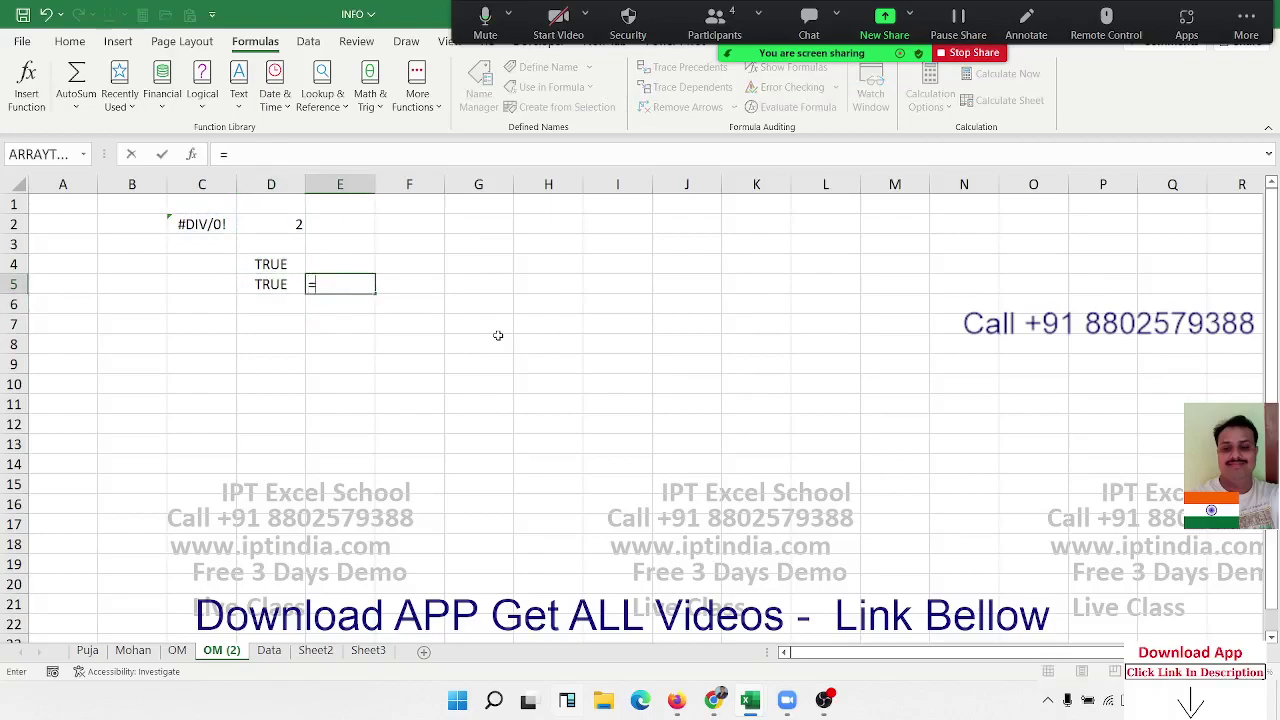
type("is")
key("Down")
key("Down")
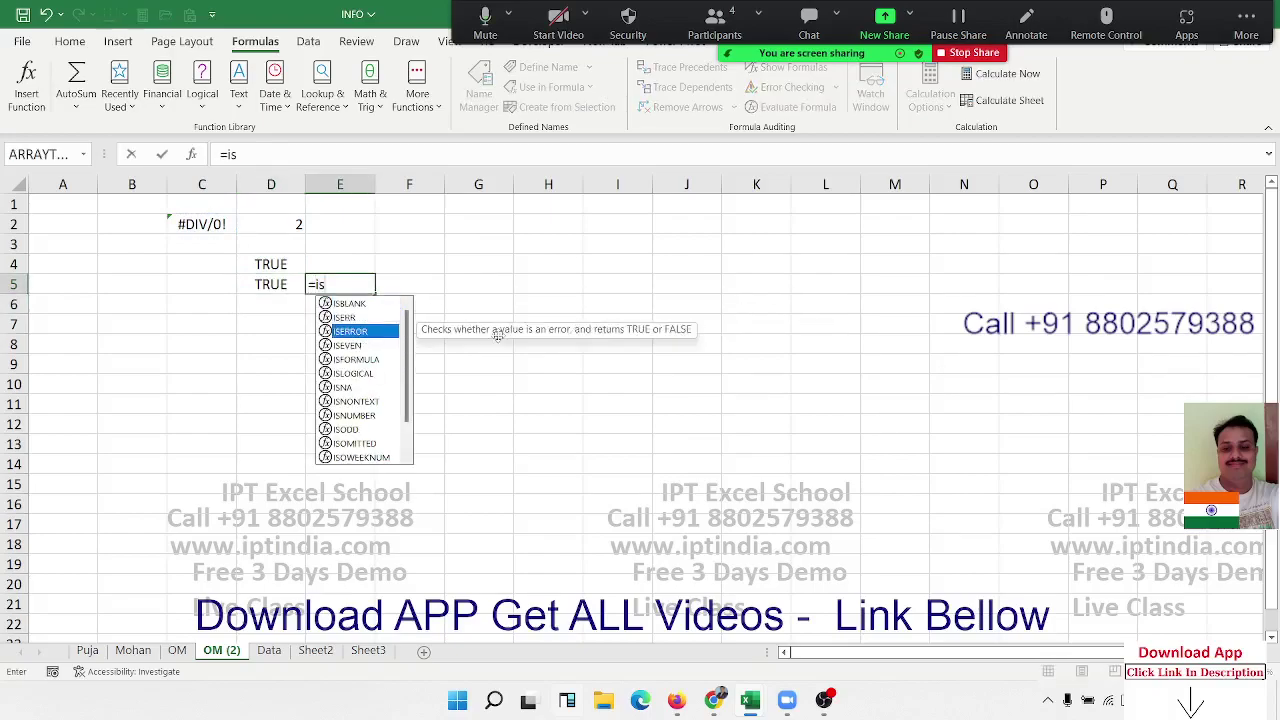
key("Down")
key("Up")
key("Tab")
key("Left")
key("Left")
key("Up")
key("Up")
key("Up")
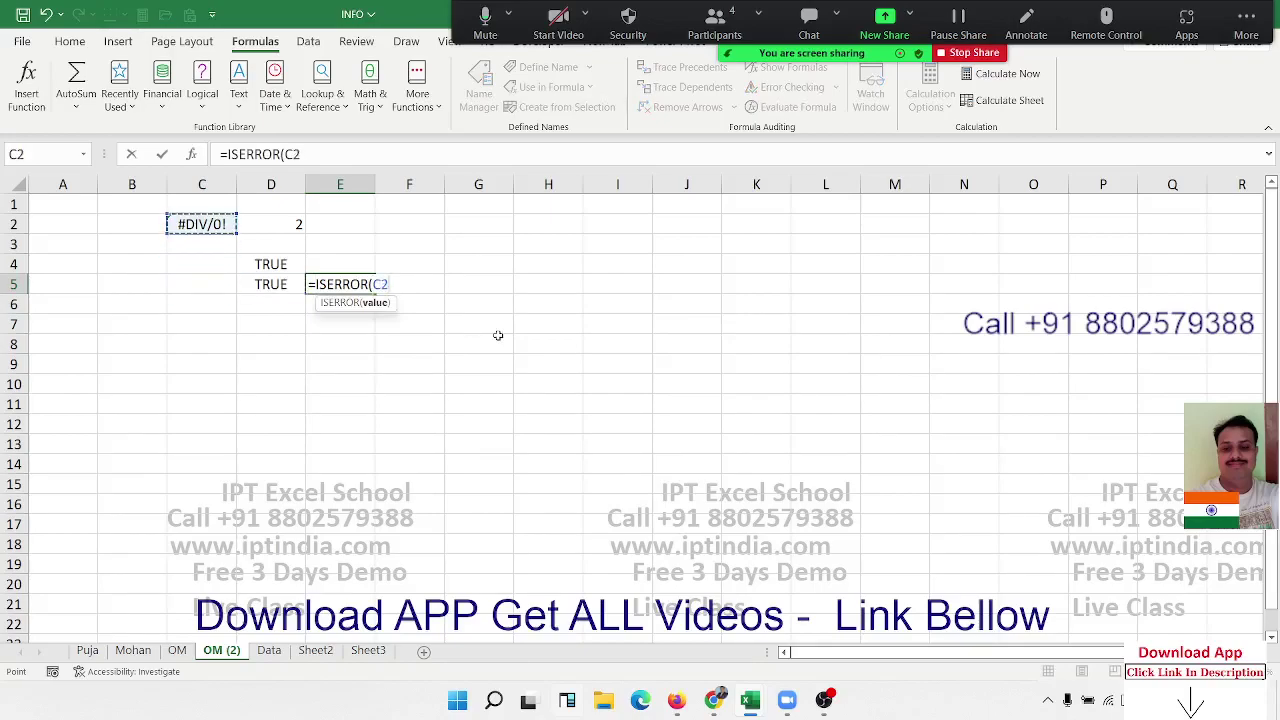
key("Tab")
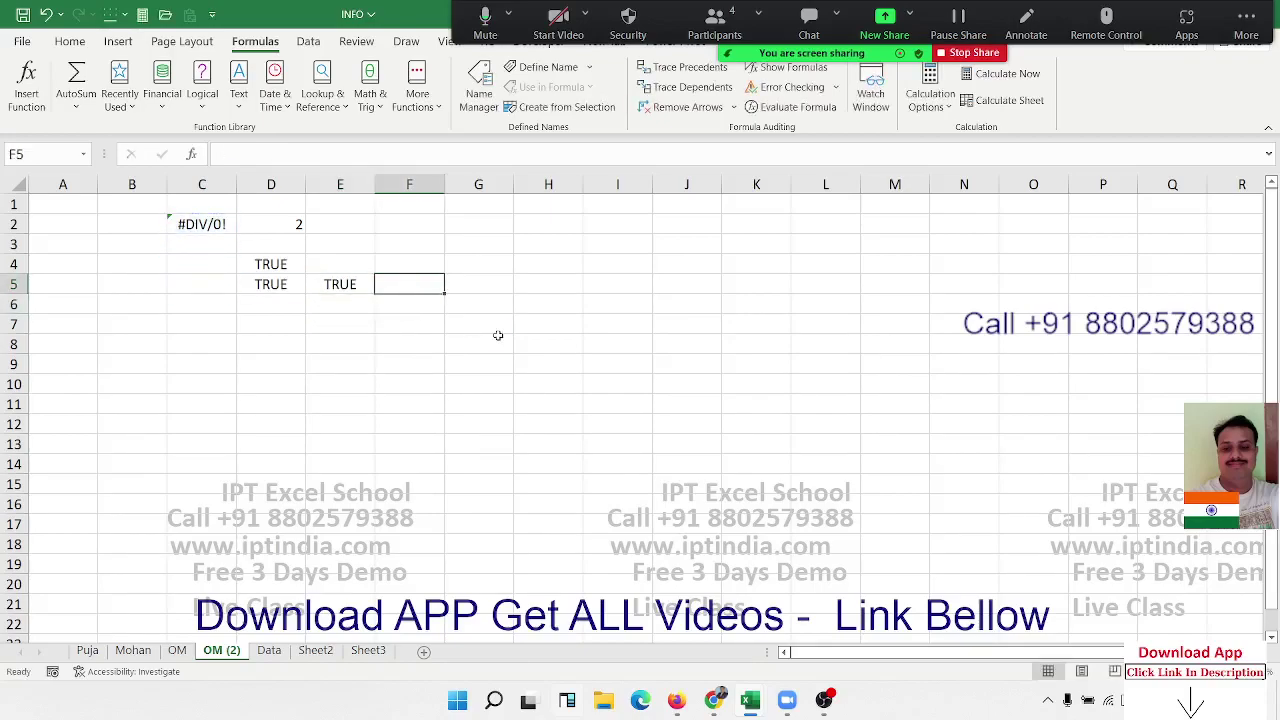
type("=is")
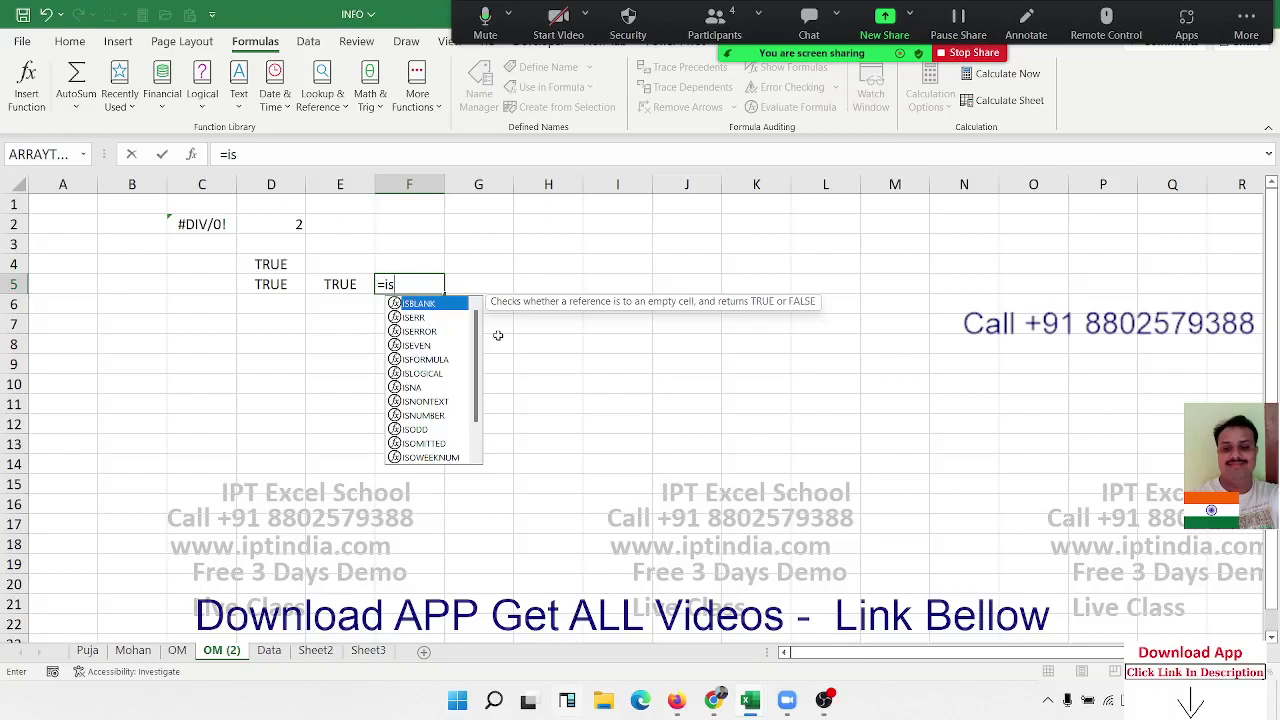
- Read the autocomplete descriptions of ISEVEN, ISFORMULA, ISLOGICAL, ISNA, ISNONTEXT and ISNUMBER
key("Down")
key("Down")
key("Down")
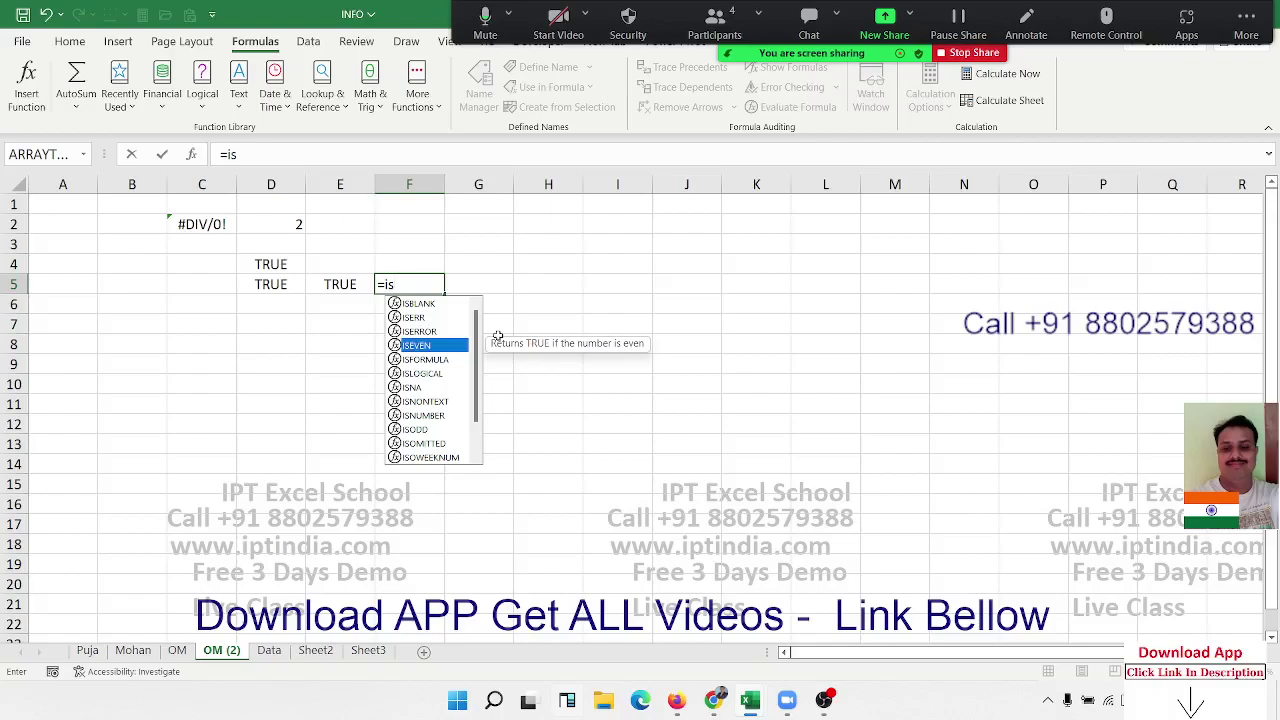
key("Down")
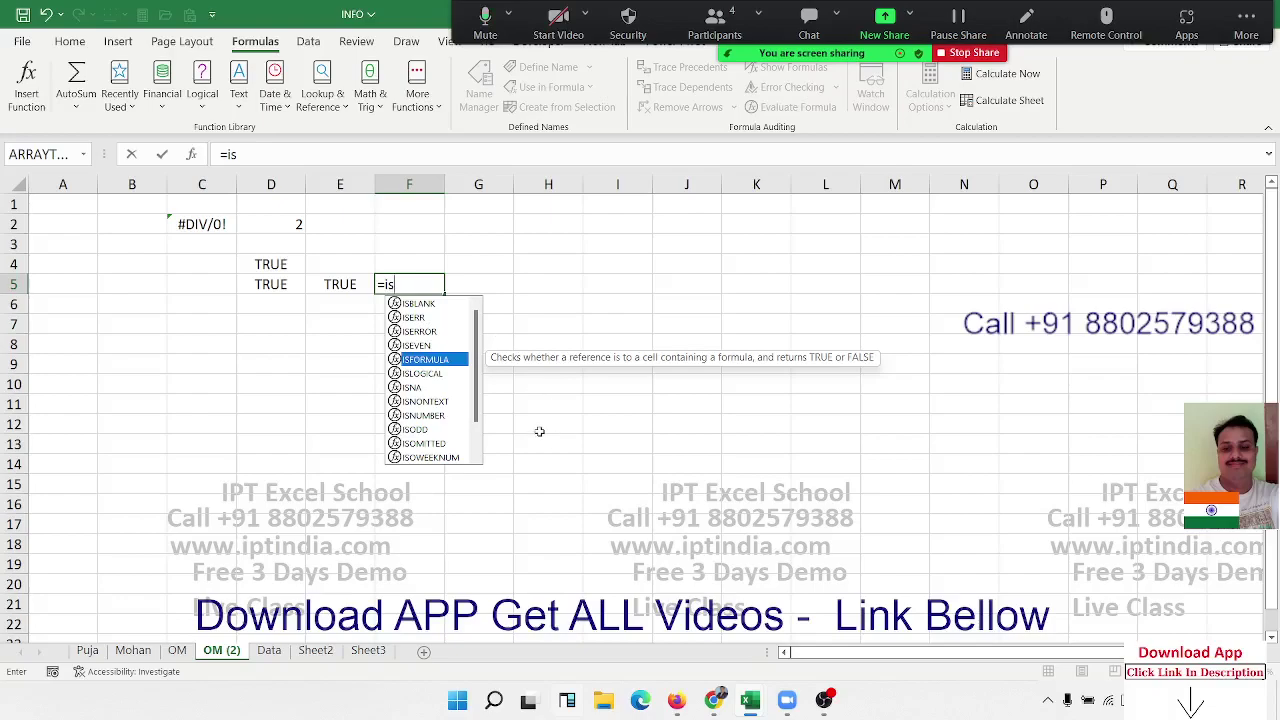
key("Down")
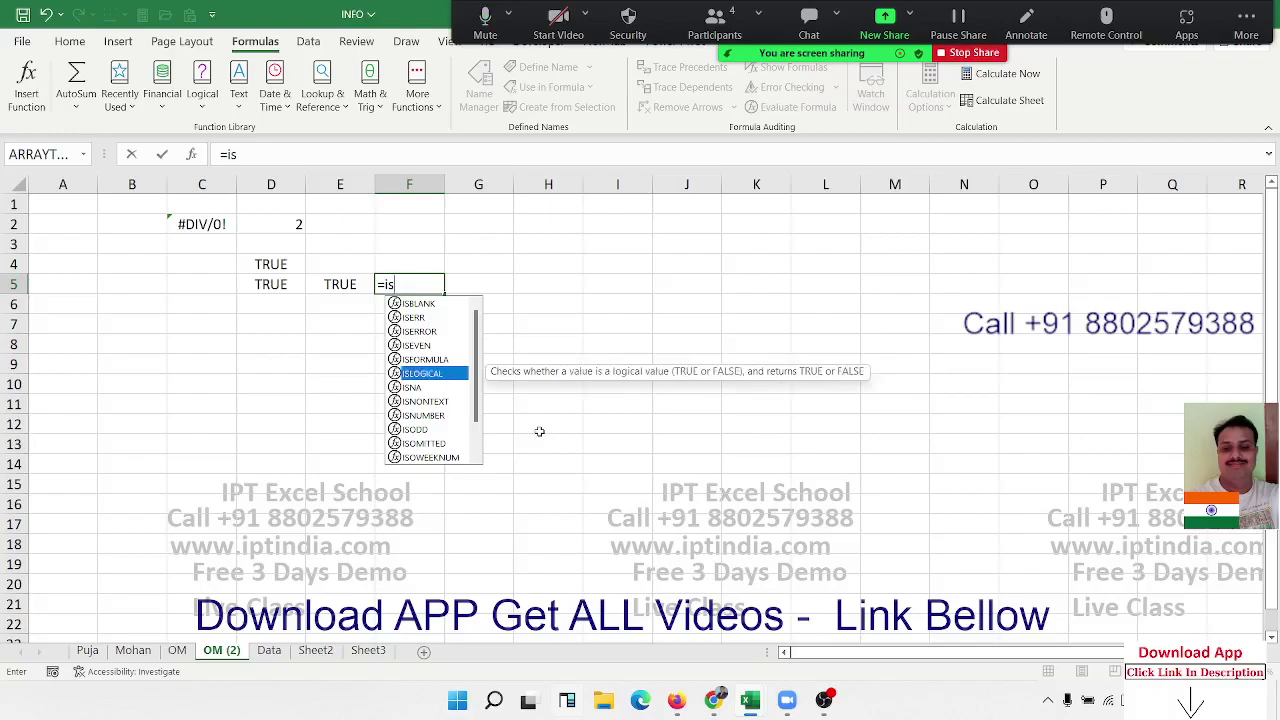
key("Down")
key("Down")
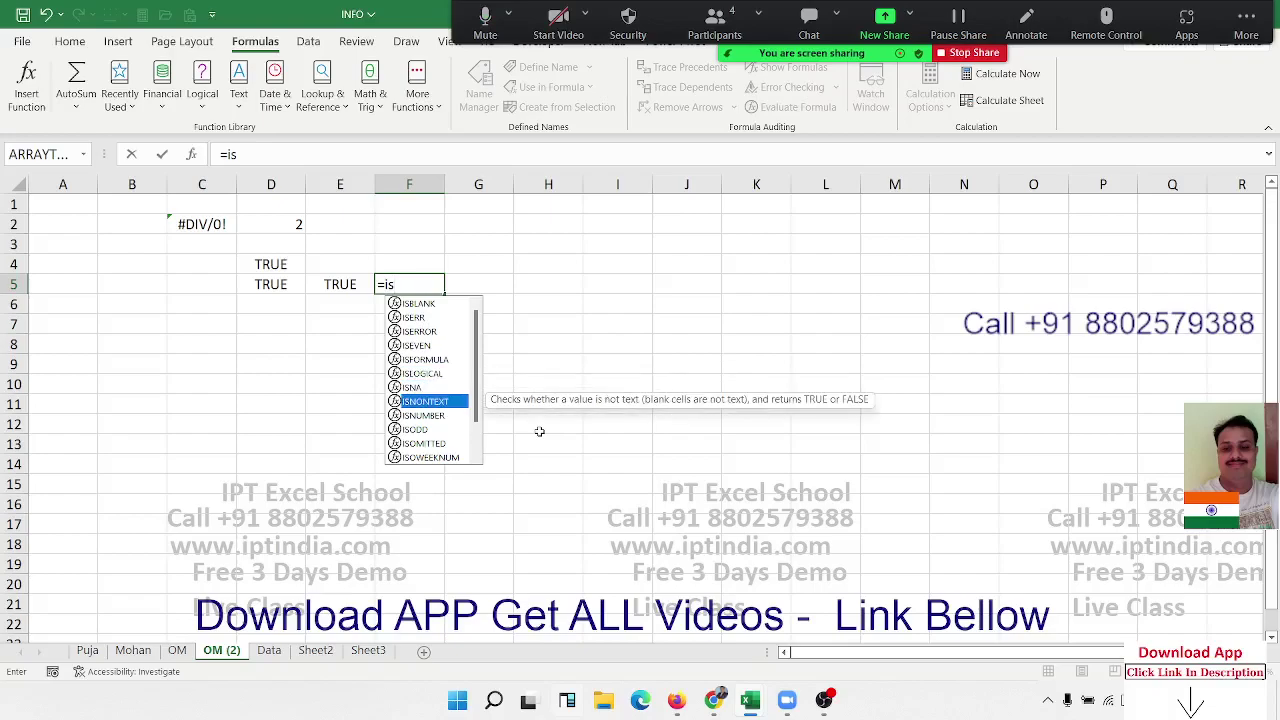
key("Up")
key("Down")
key("Down")
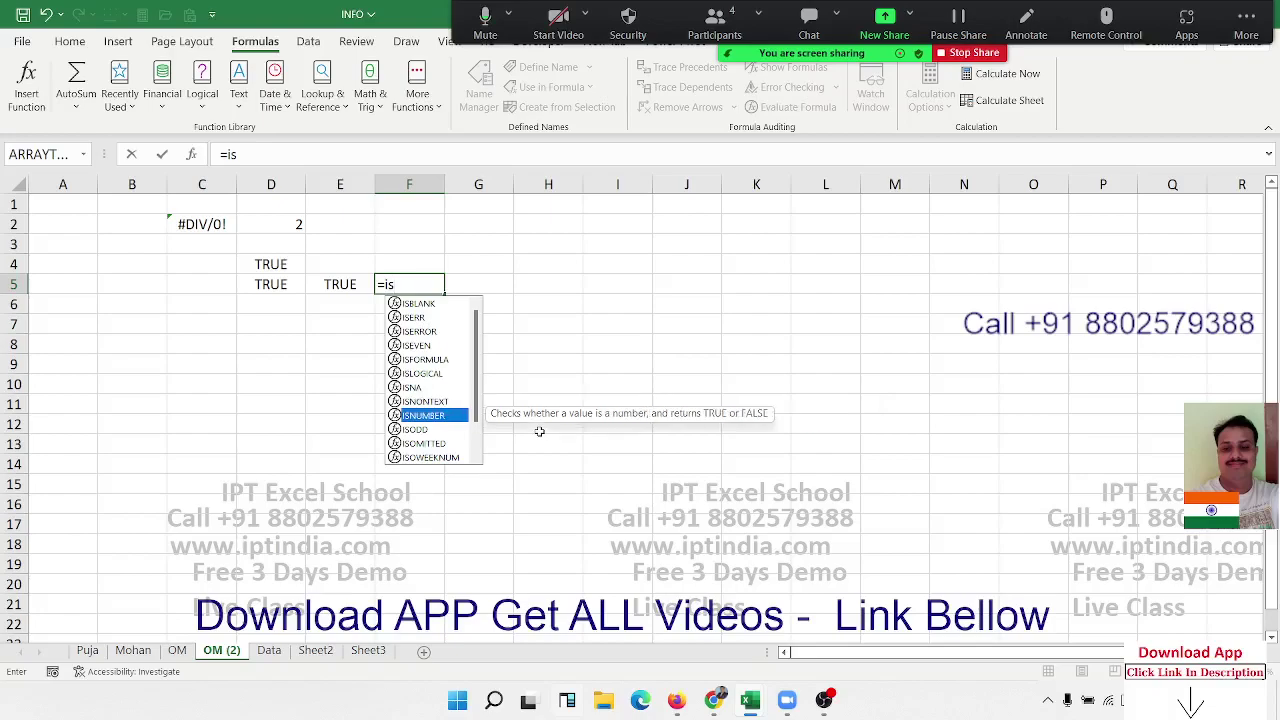
key("Down")
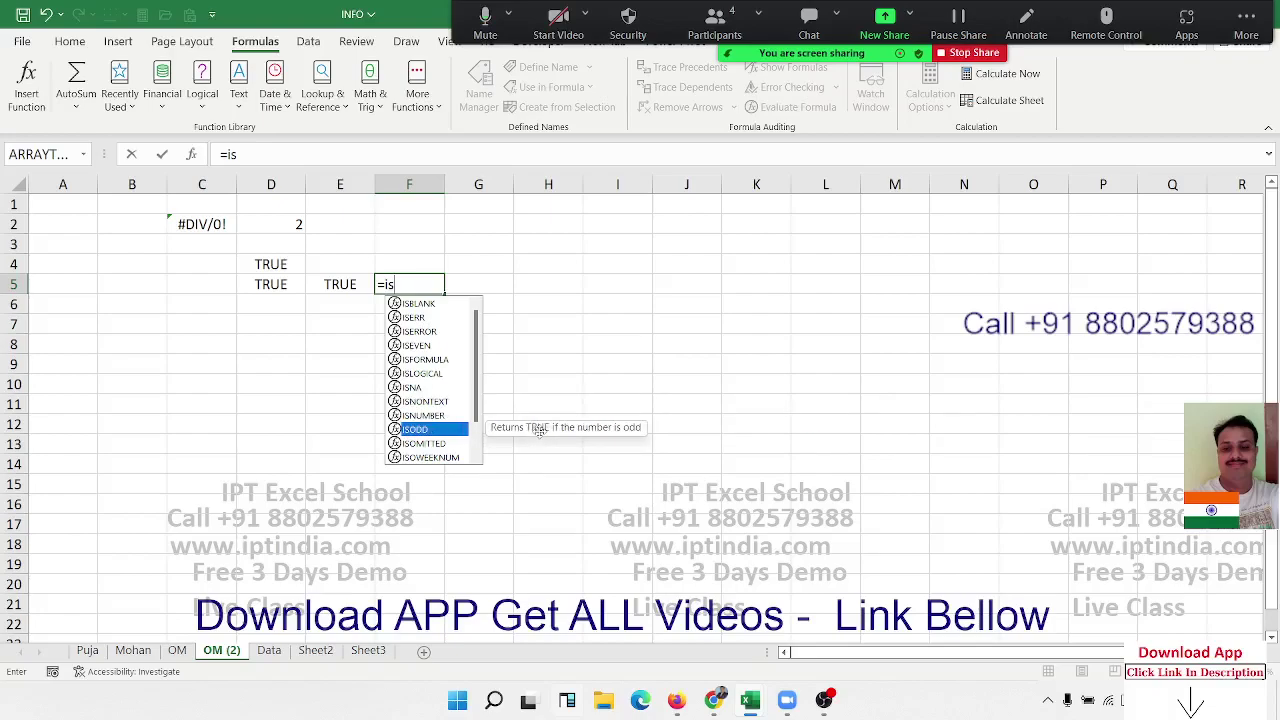
- Review ISTEXT, ISREF, ISODD, ISOMITTED and ISPMT, then cancel the unfinished =is entry in F5
key("Down")
key("Down")
key("Down")
key("Down")
key("Down")
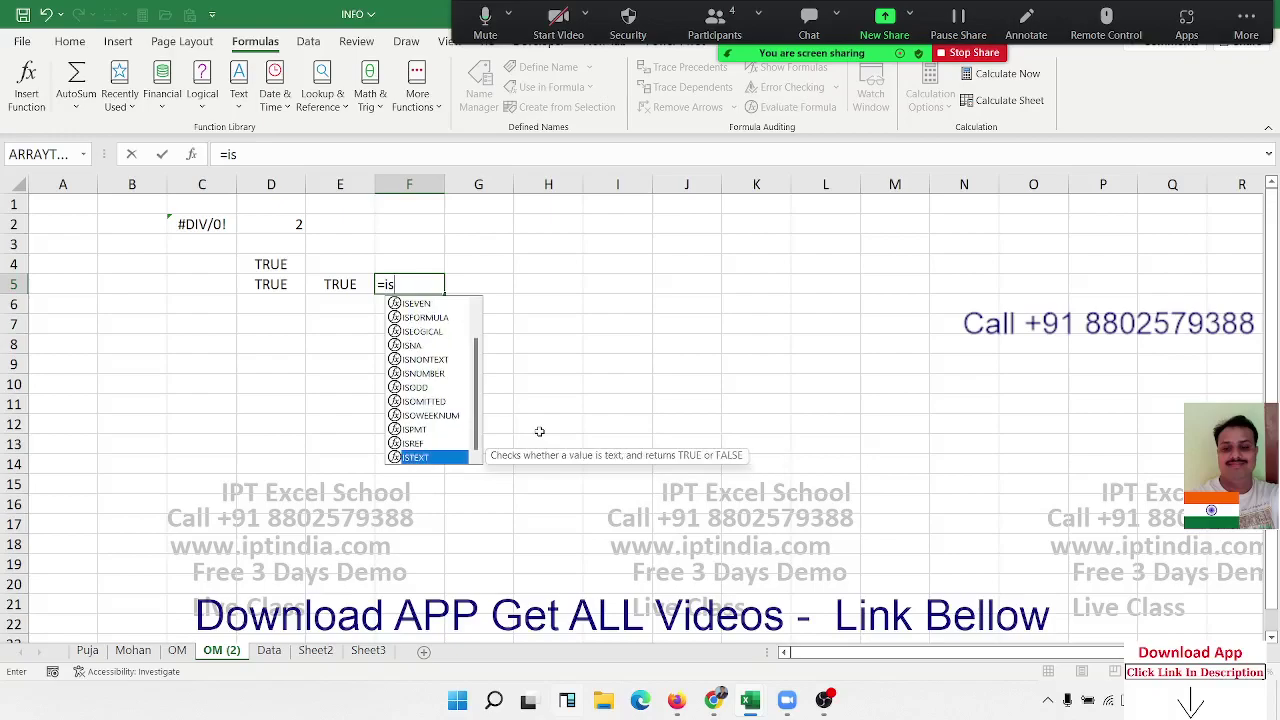
key("Up")
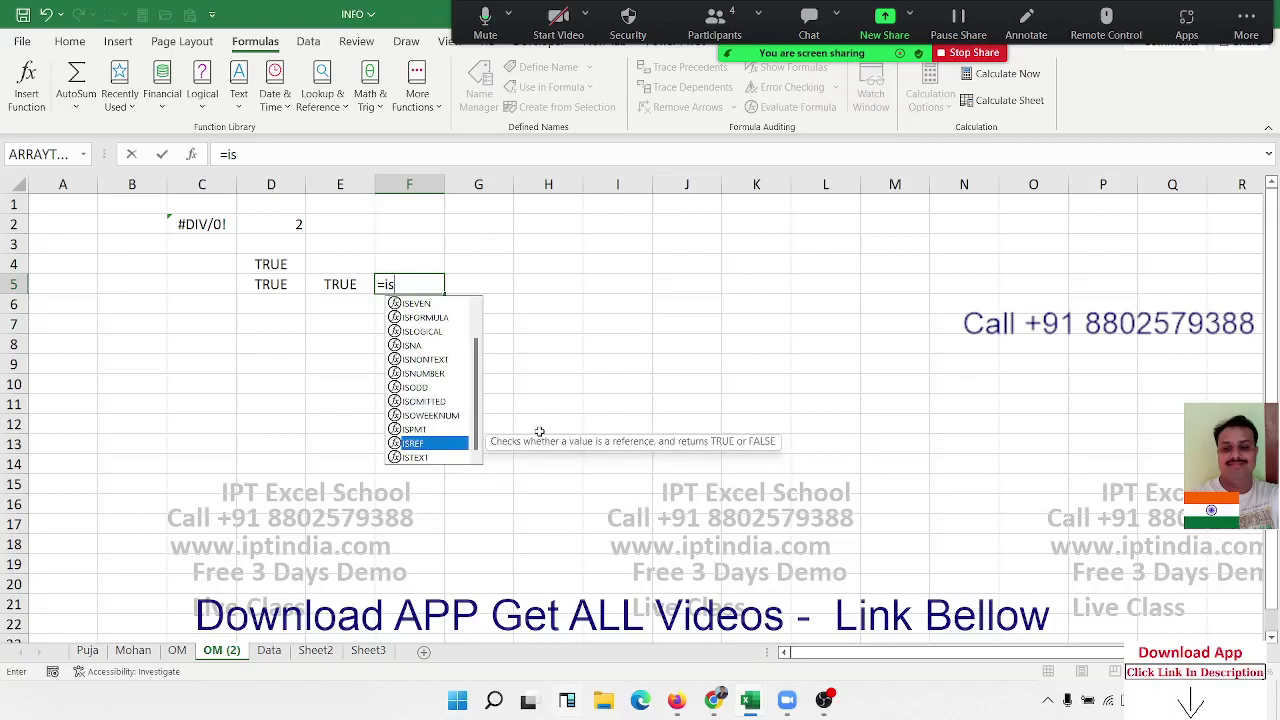
key("Down")
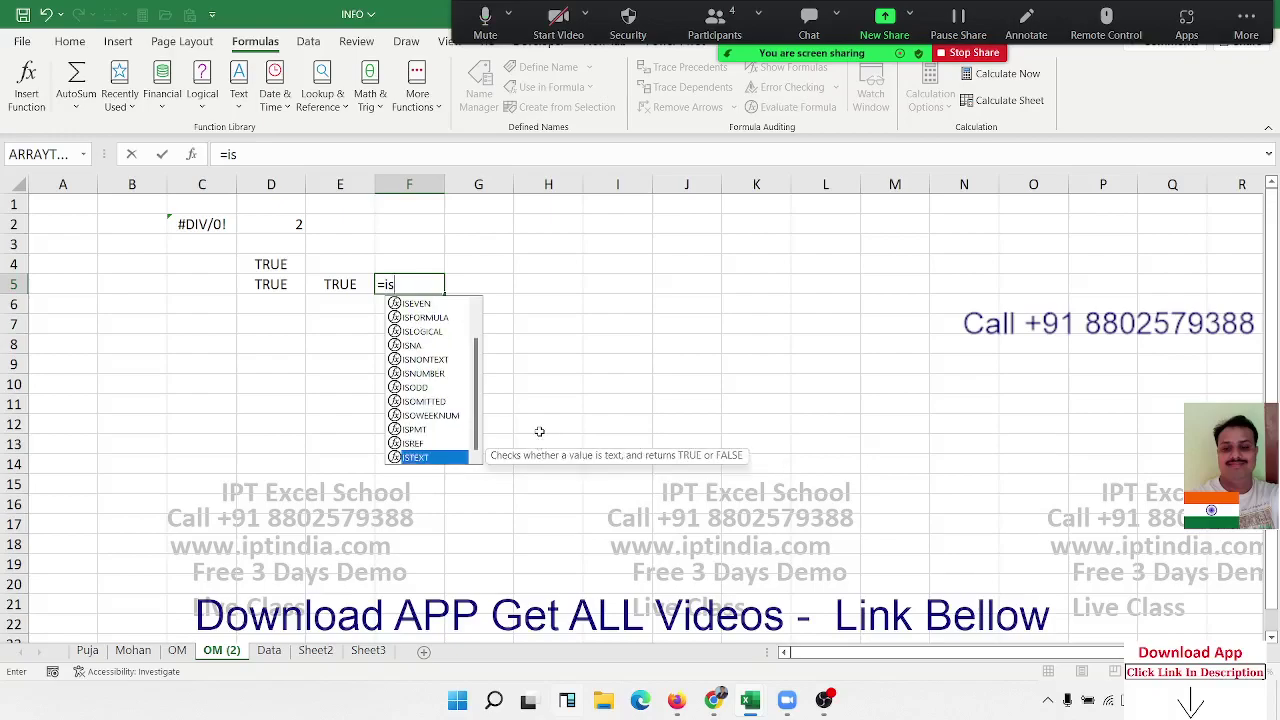
key("Up")
key("Up")
key("Up")
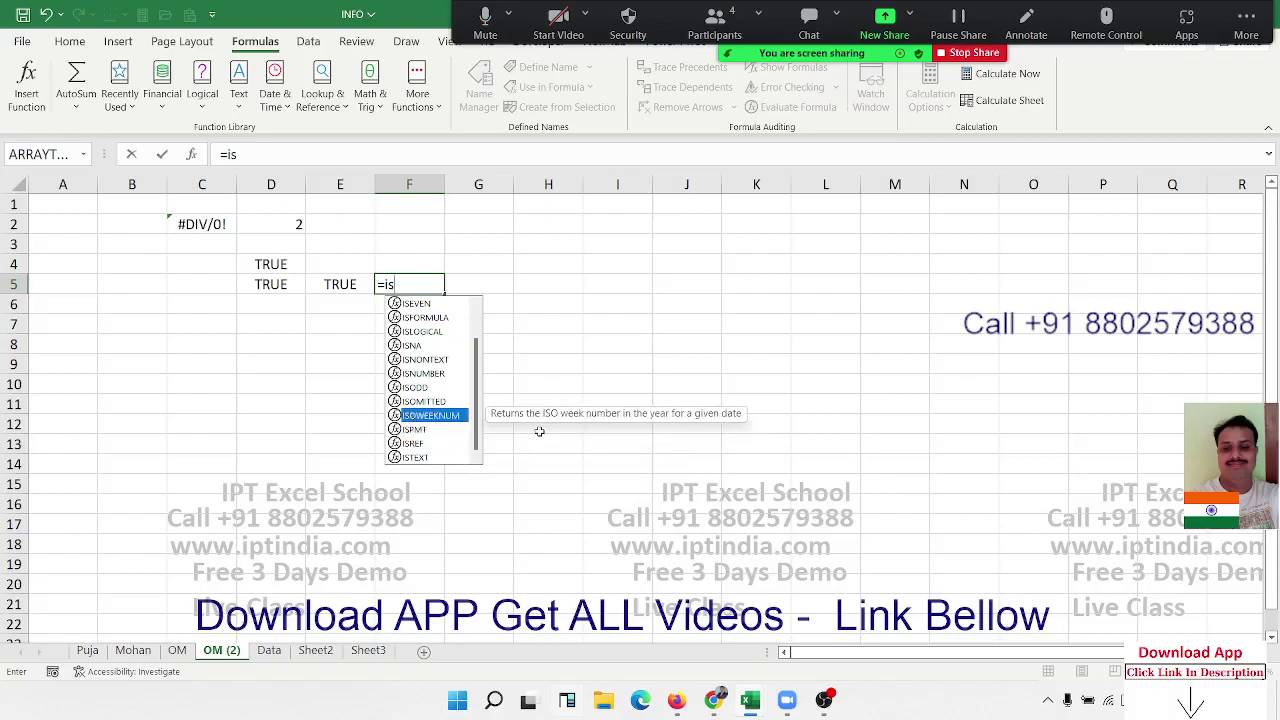
key("Up")
key("Up")
key("Down")
key("Down")
key("Up")
key("Down")
key("Down")
key("Up")
key("Up")
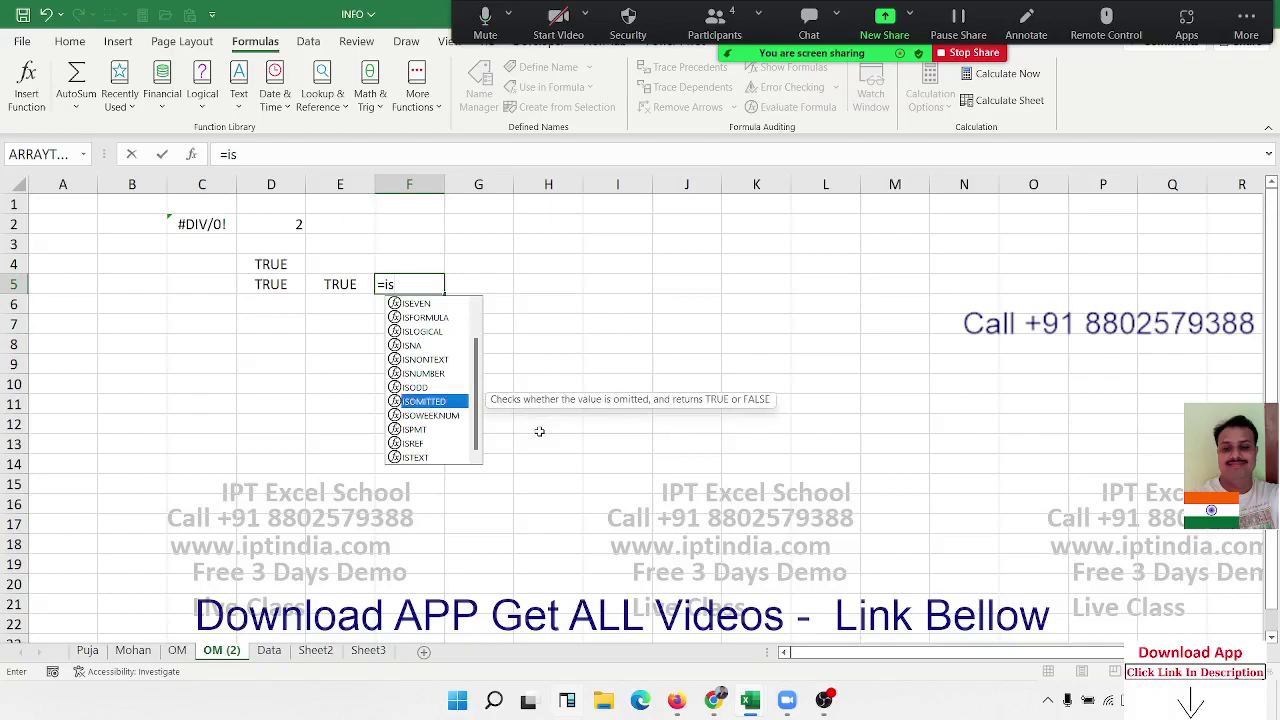
key("Down")
key("Down")
key("Down")
key("Down")
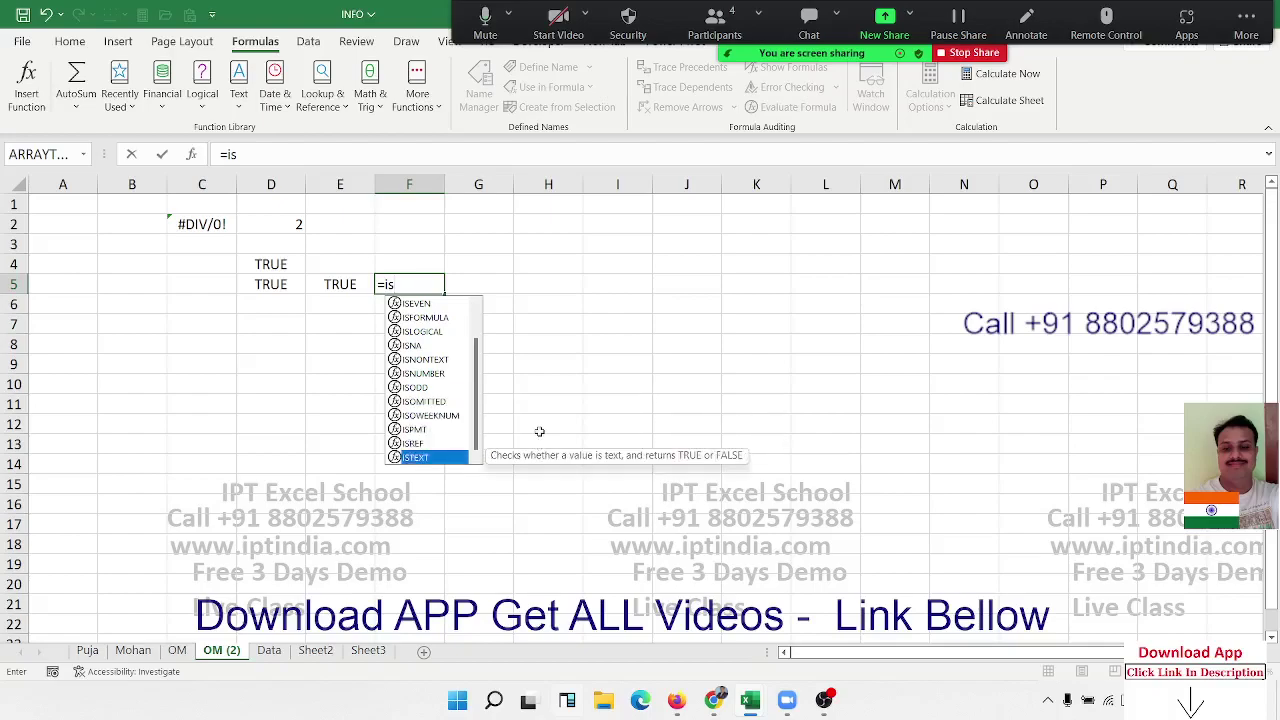
key("Escape")
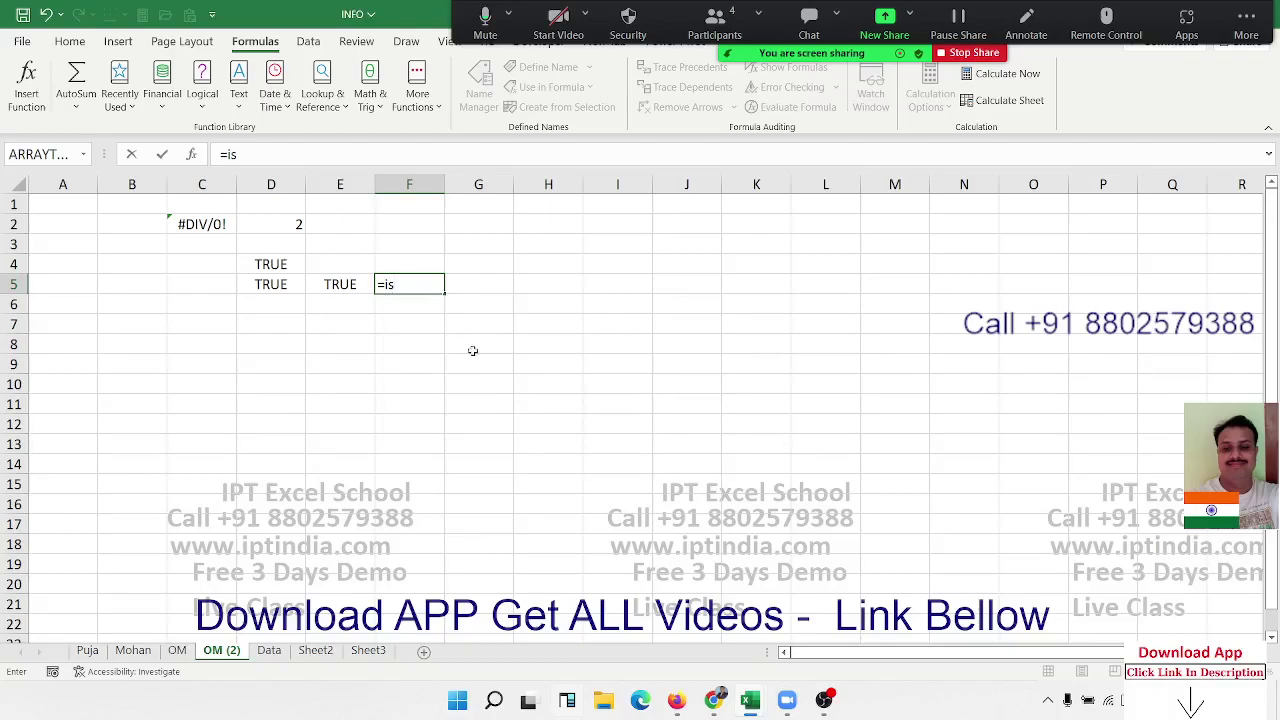
key("Escape")
- Browse the Information functions under More Functions without inserting any, then select A1
left_click(348, 284)
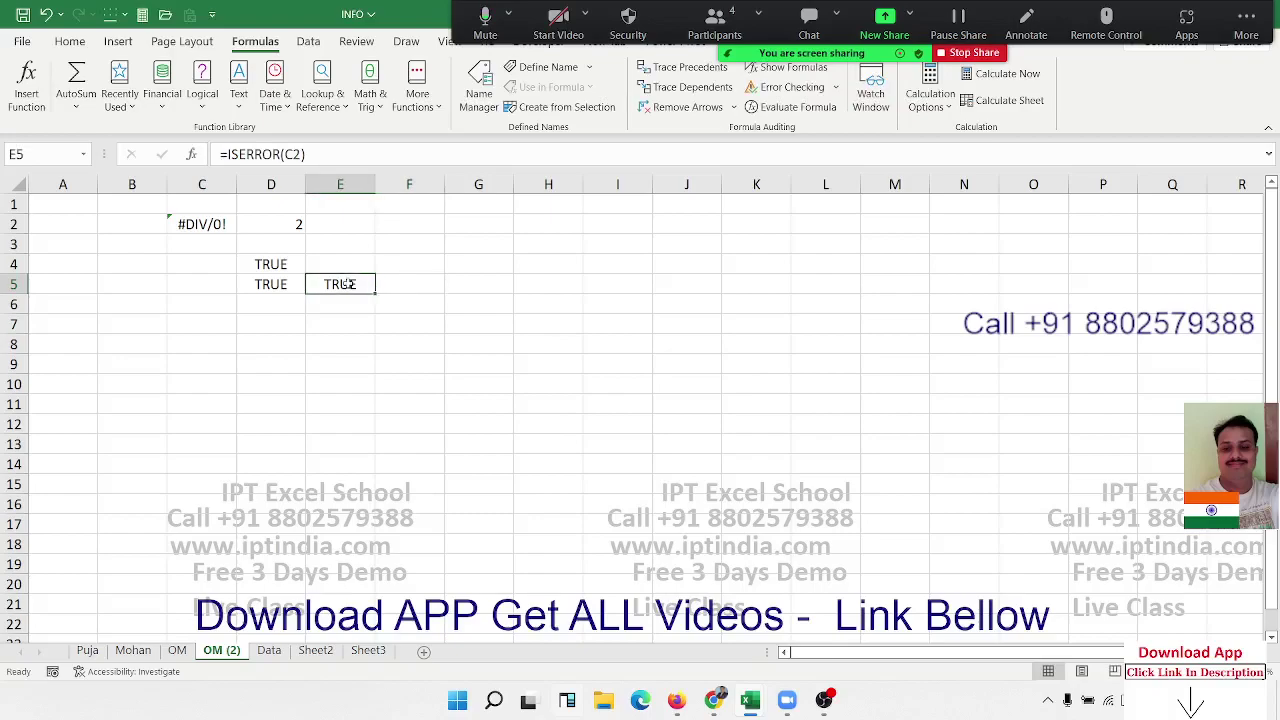
left_click(405, 90)
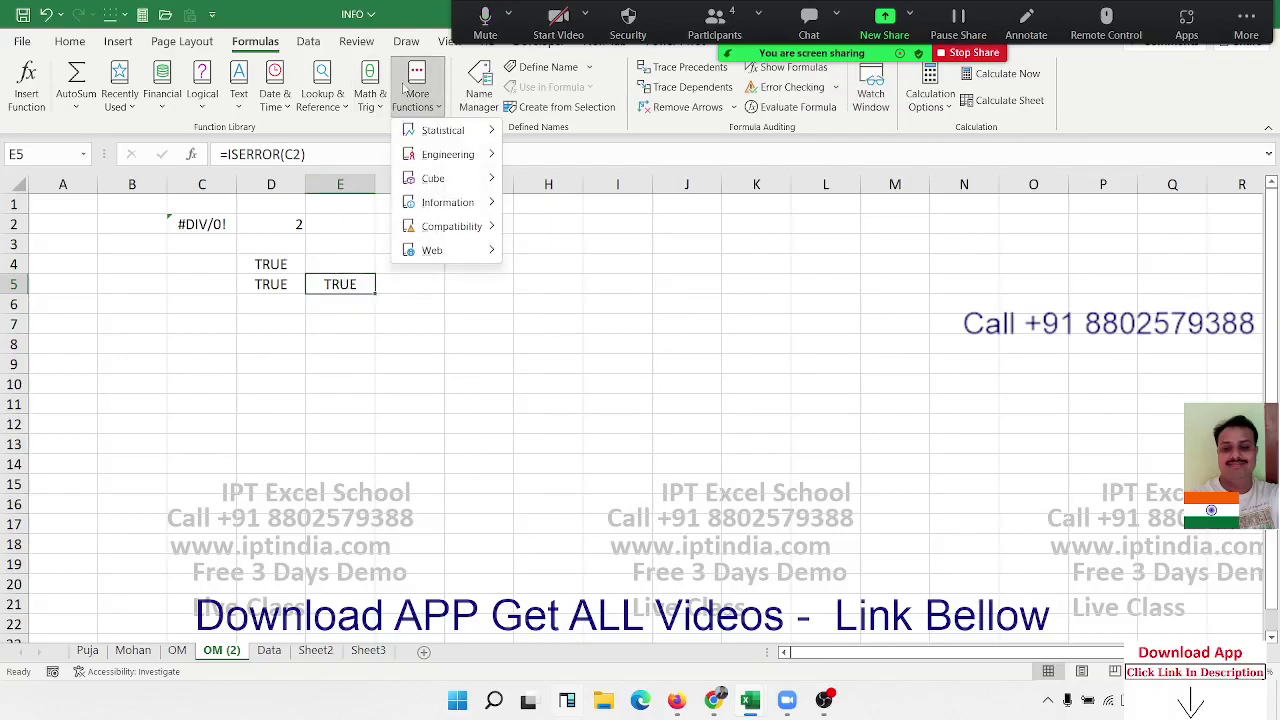
mouse_move(447, 205)
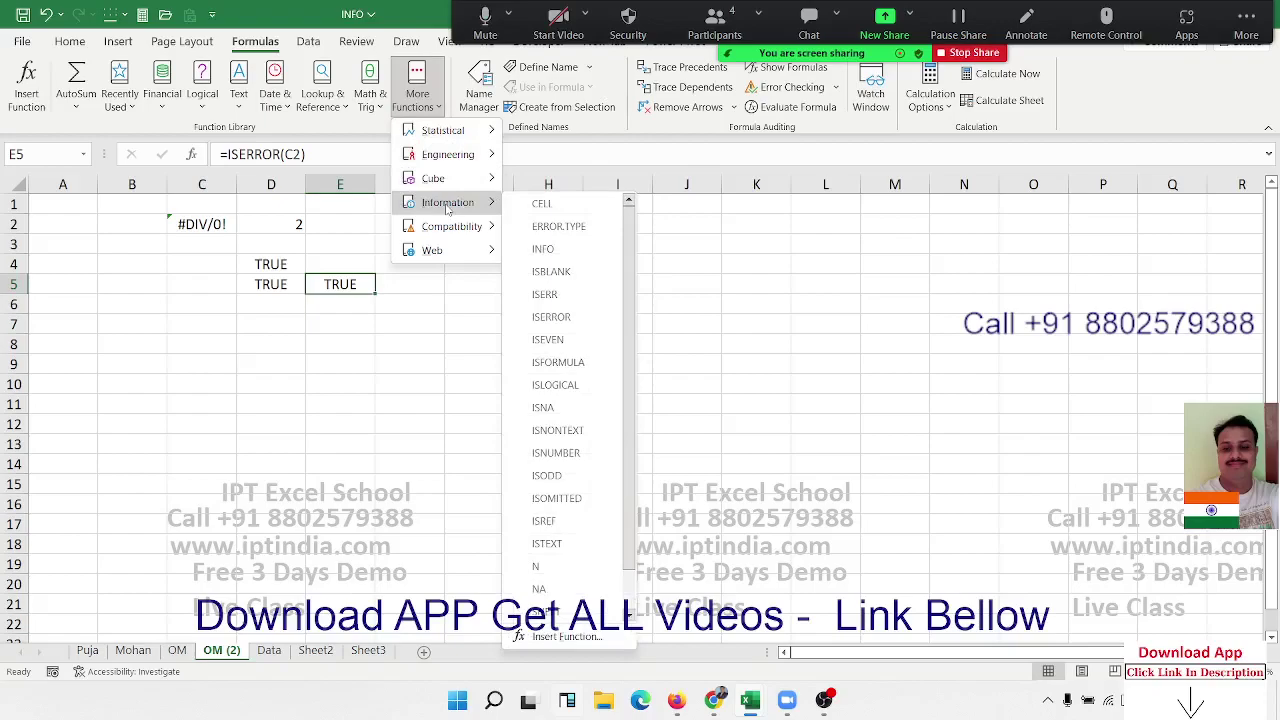
scroll(627, 362, "down", 1)
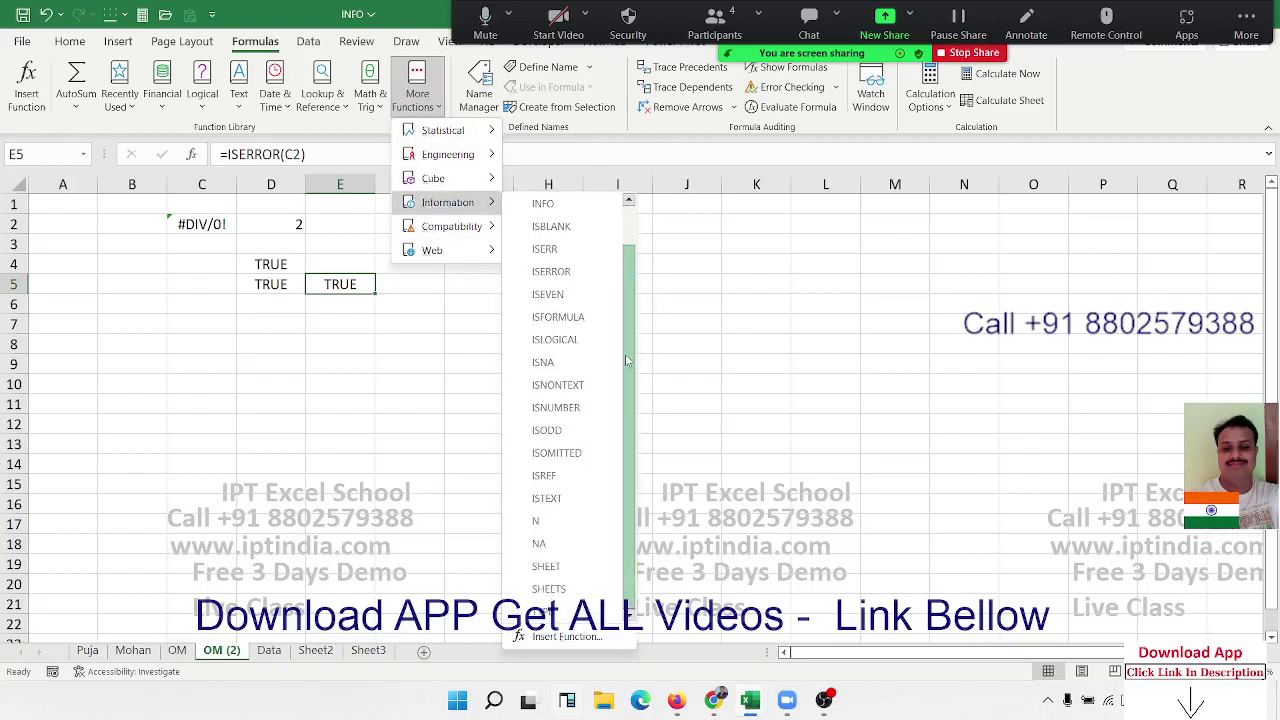
left_click(425, 370)
left_click(409, 327)
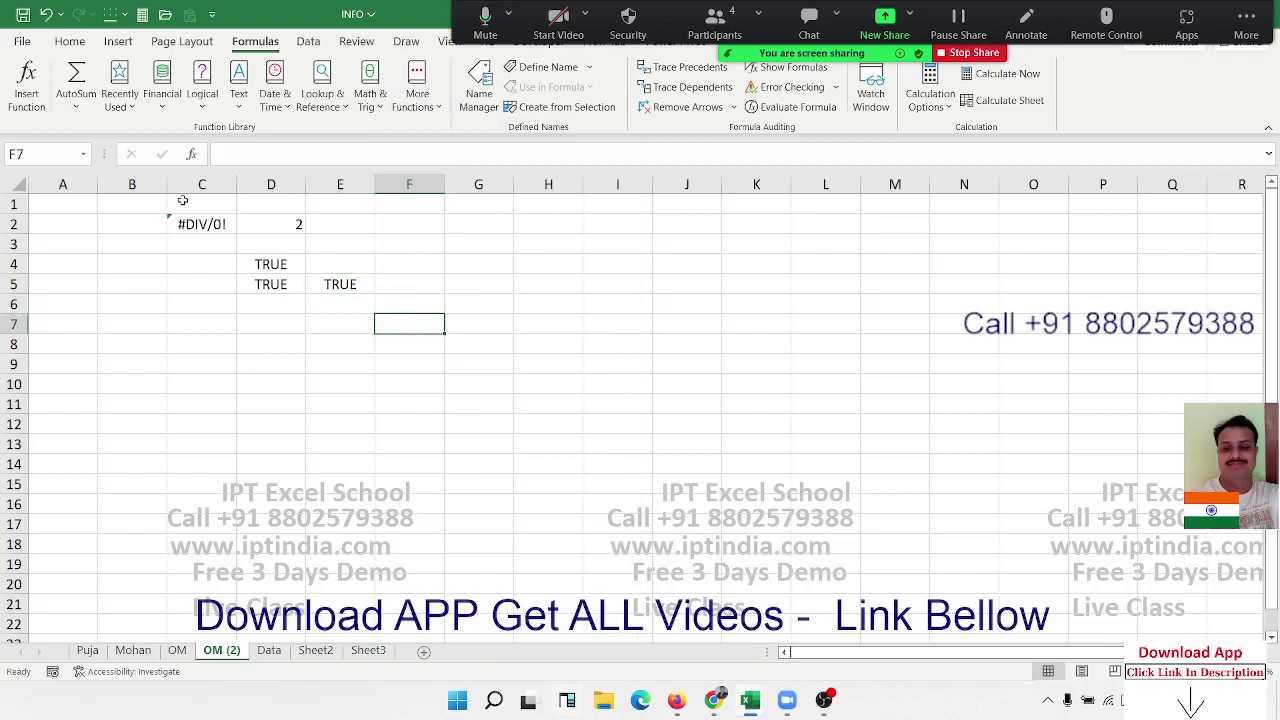
left_click(96, 204)
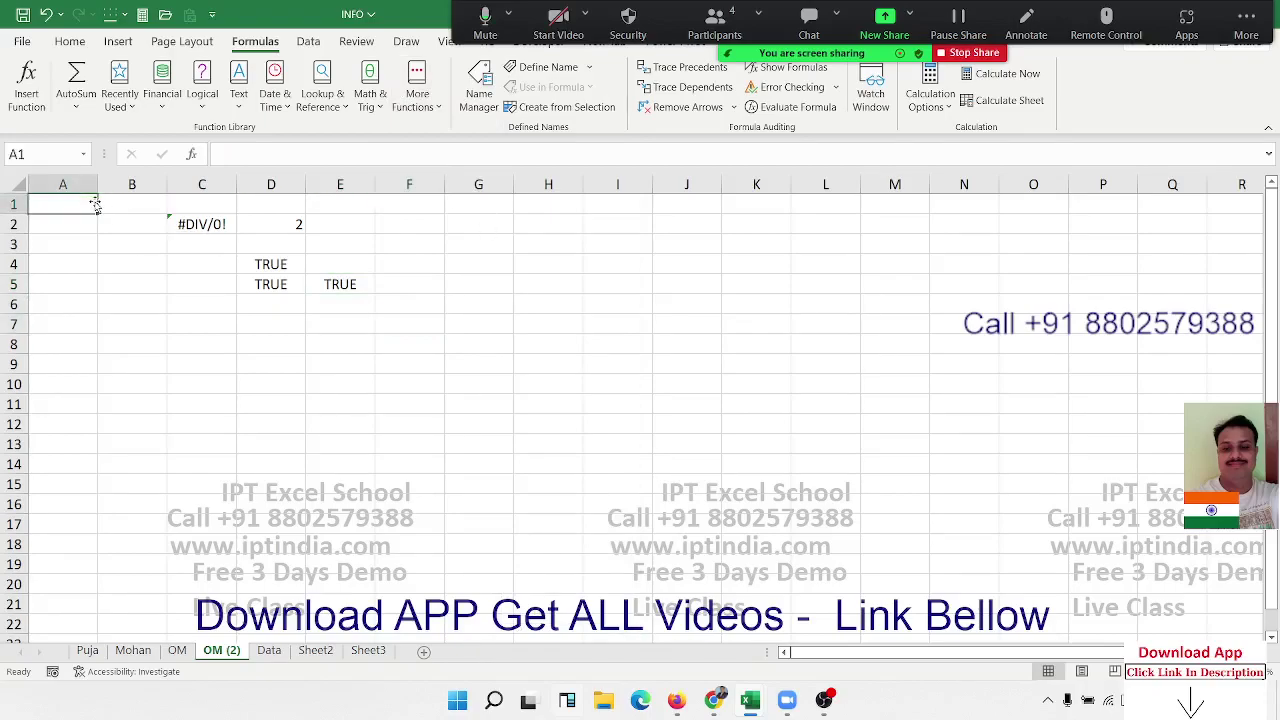
- Enter the header A/c in cell A1
right_click(96, 204)
key("Escape")
left_click(88, 308)
left_click(86, 205)
type("A/c")
key("Return")
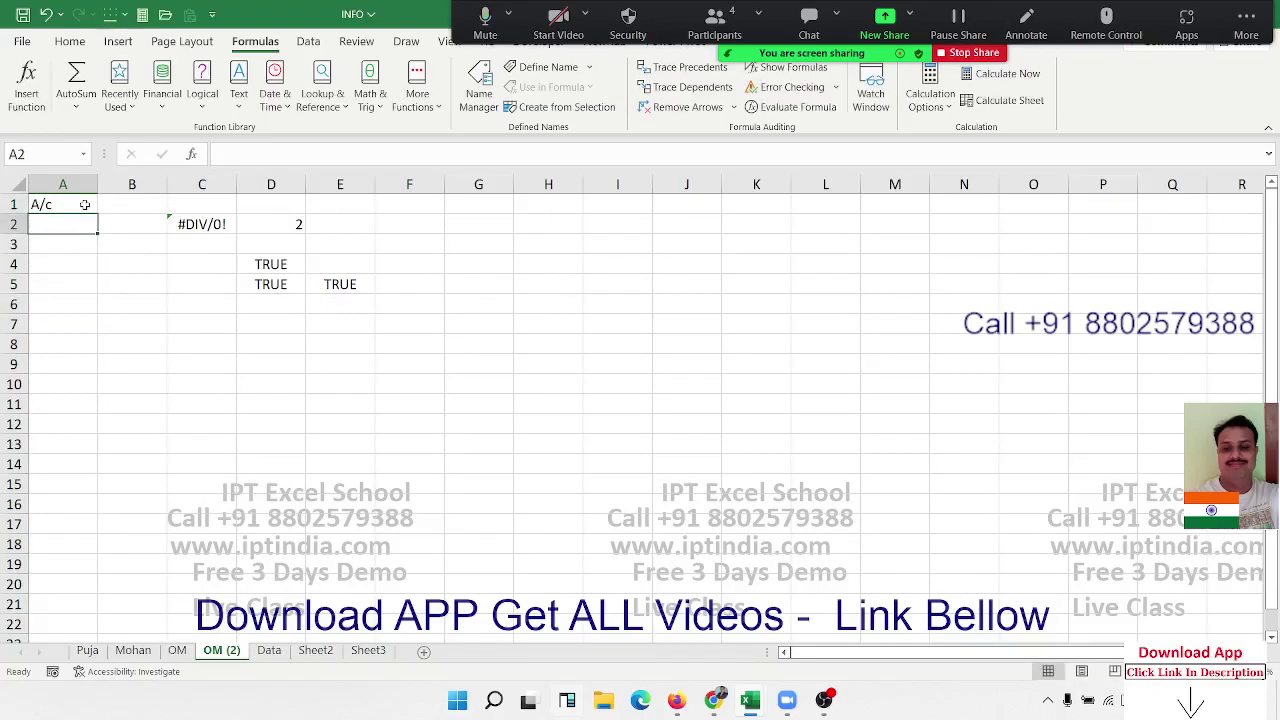
left_click(85, 207)
- Give A2 a formula-based conditional formatting rule using ISTEXT on A2 with a green fill
left_click(82, 222)
left_click(70, 42)
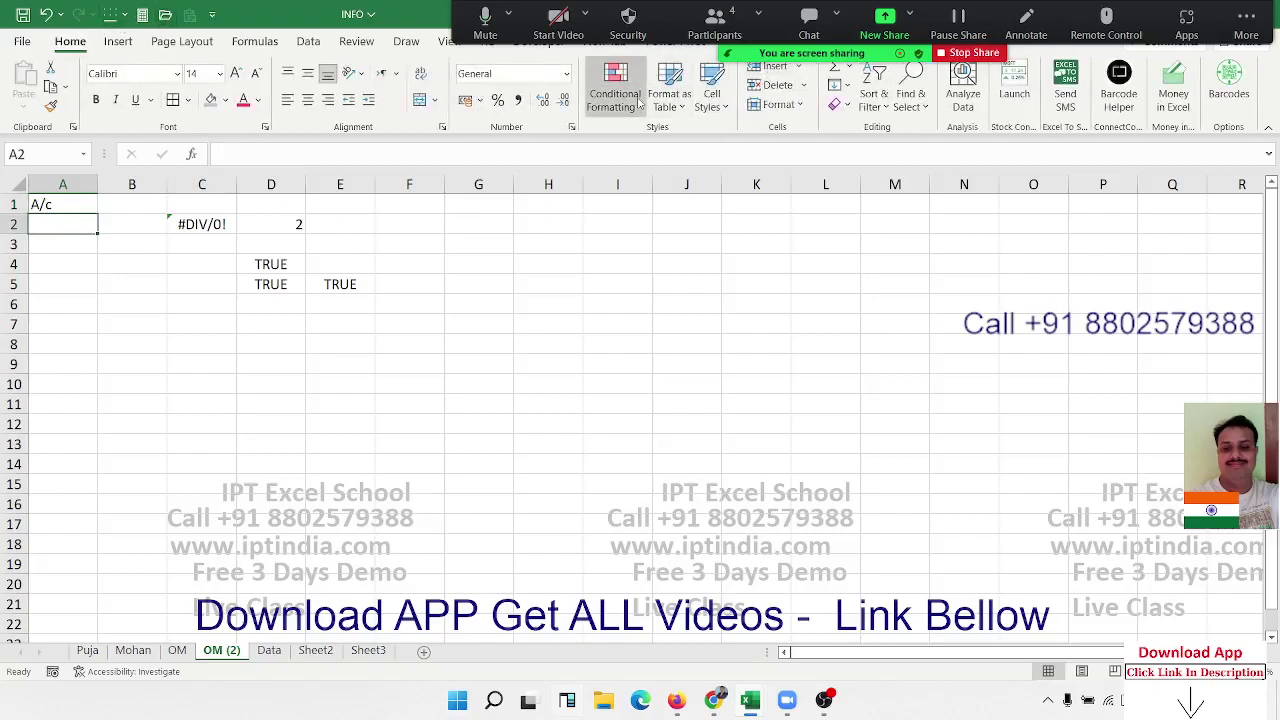
left_click(615, 88)
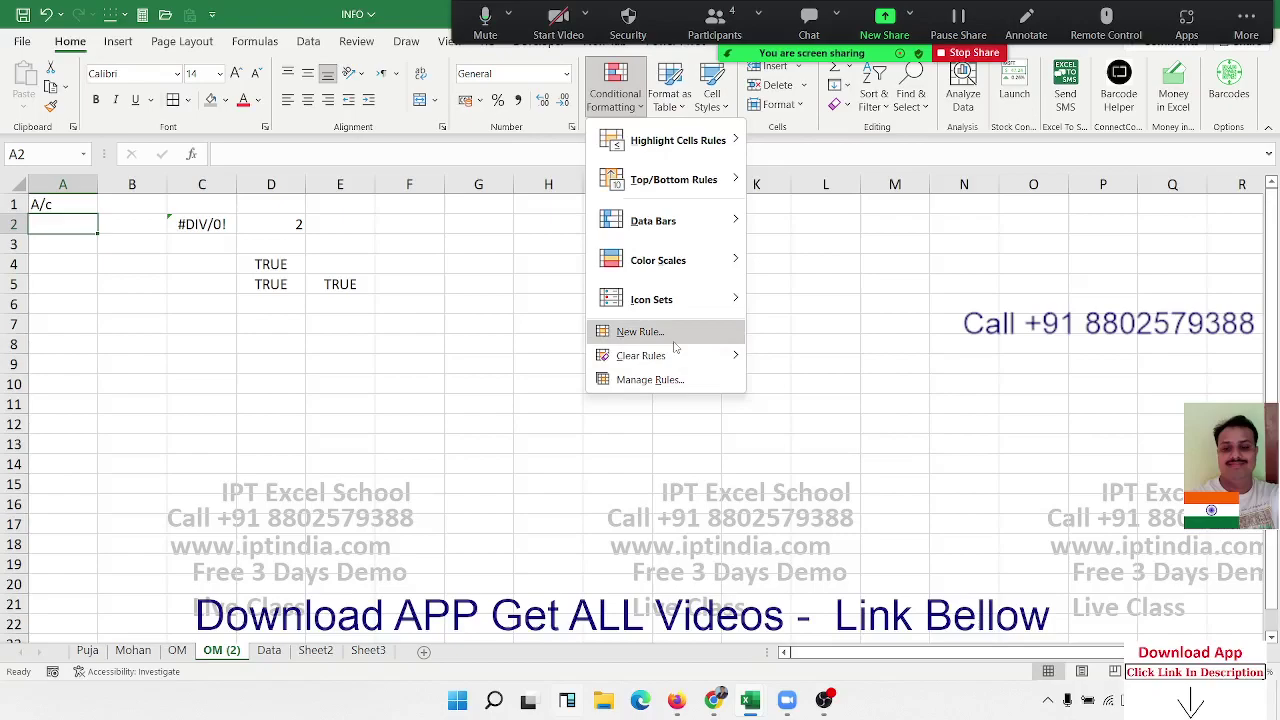
left_click(674, 340)
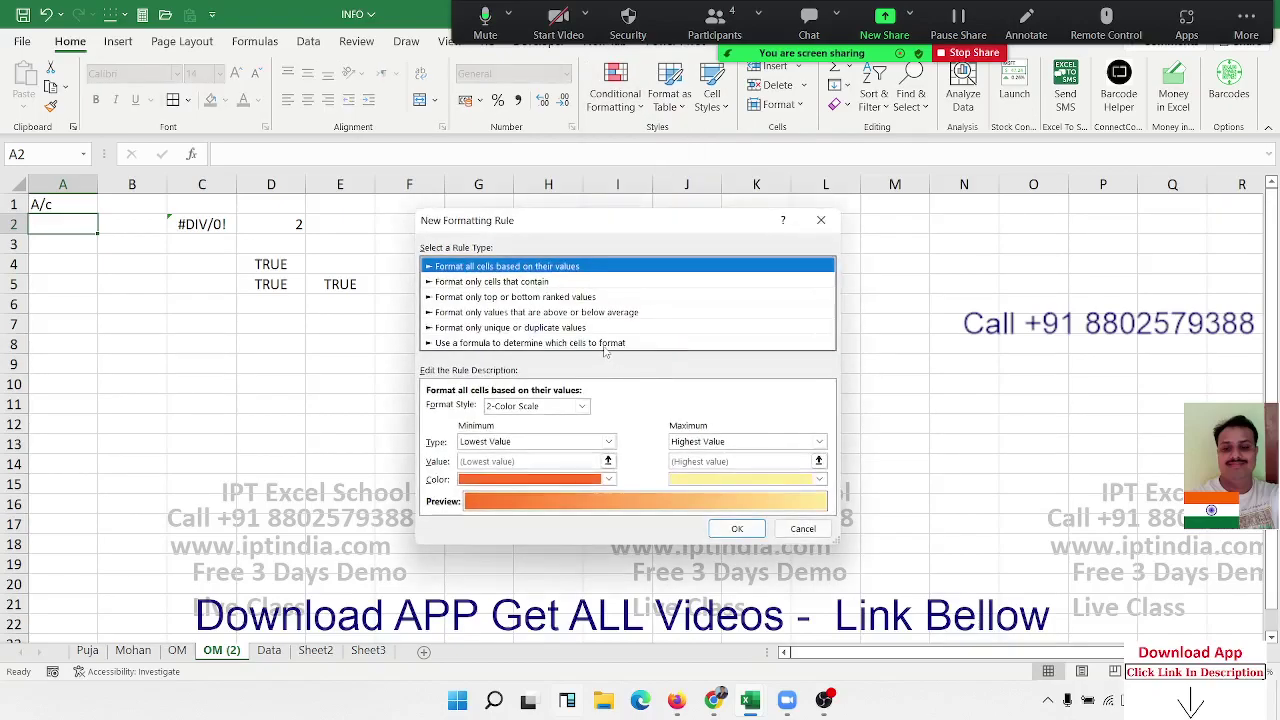
left_click(604, 345)
left_click(541, 408)
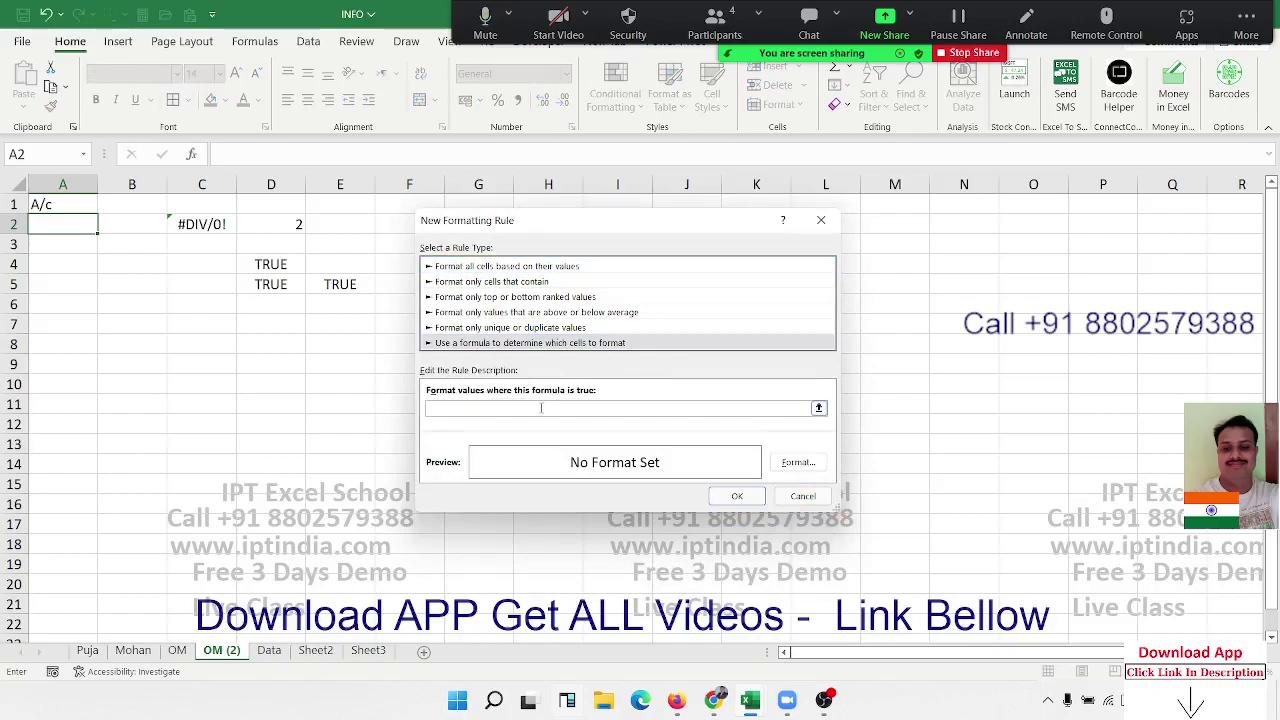
type("=istex")
type("t(")
left_click(97, 225)
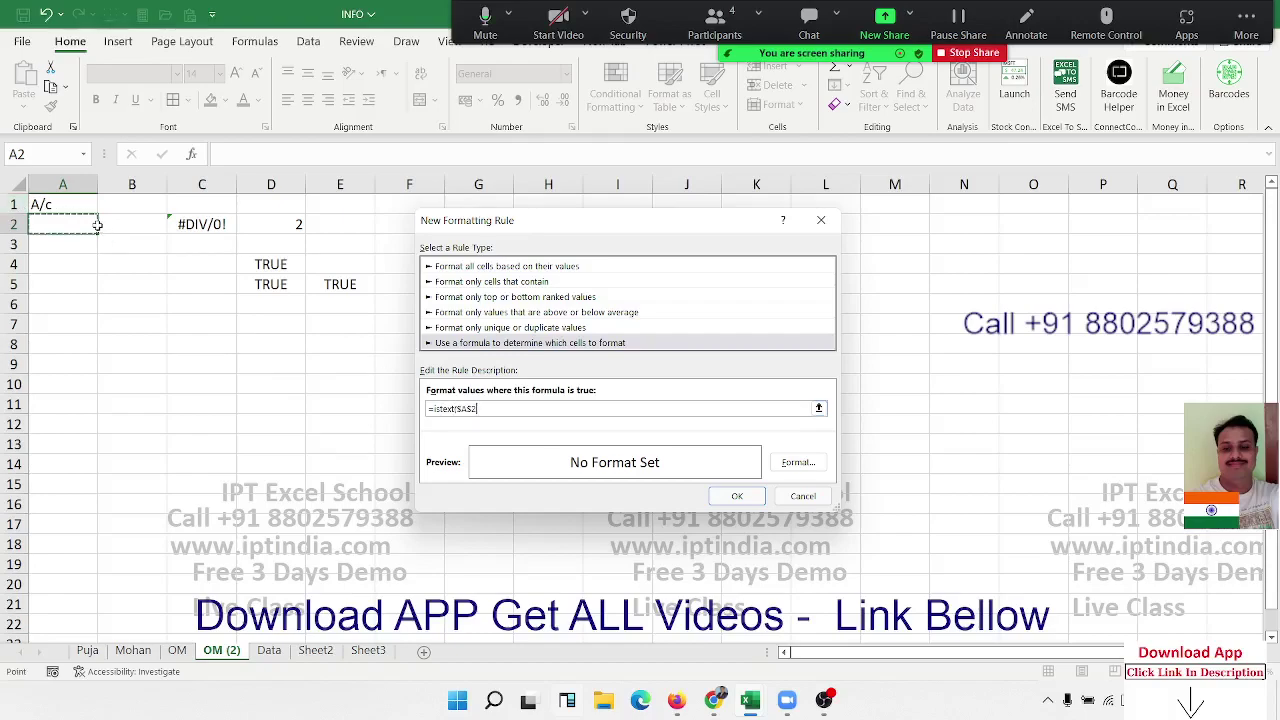
type(")")
left_click(798, 462)
left_click(508, 322)
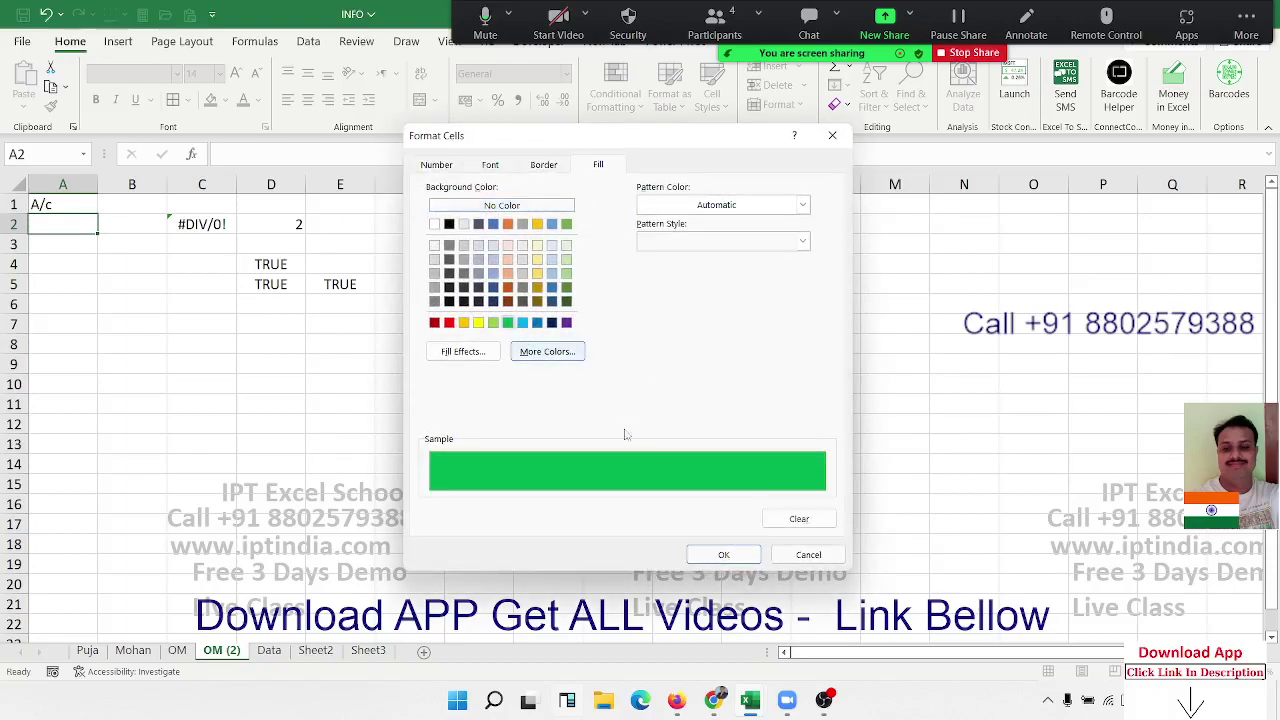
left_click(718, 555)
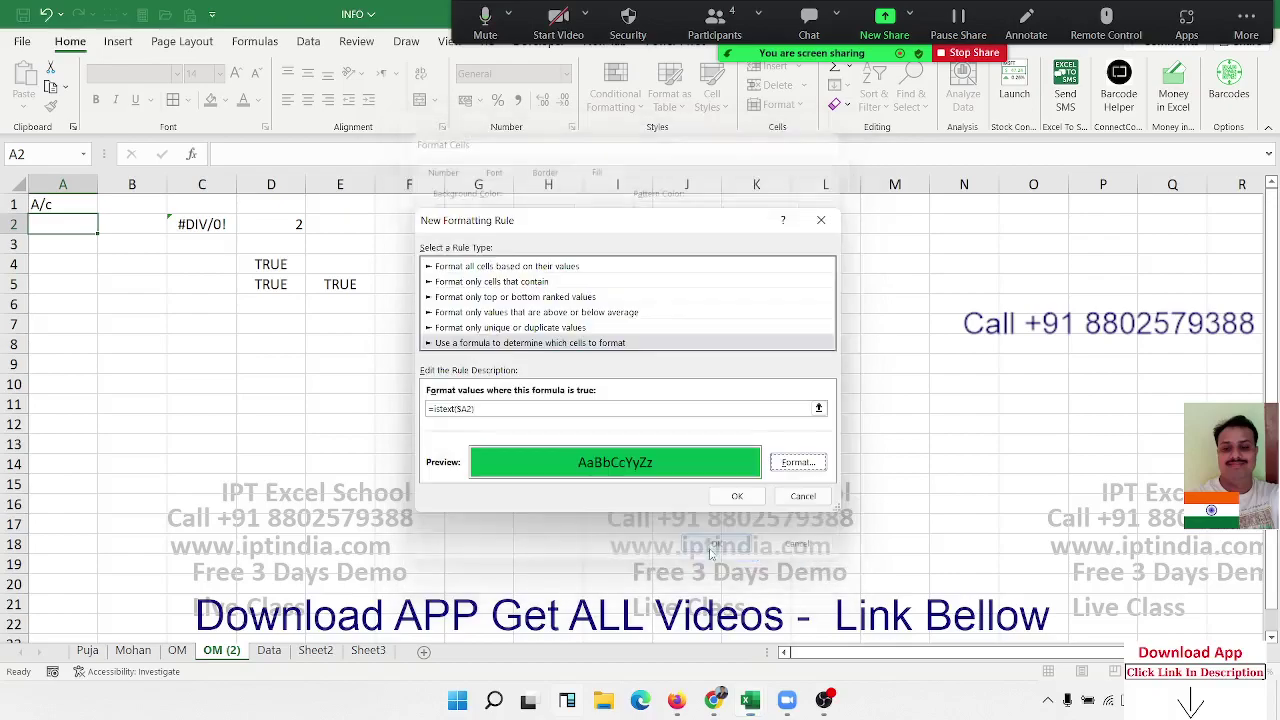
left_click(730, 495)
left_click(50, 106)
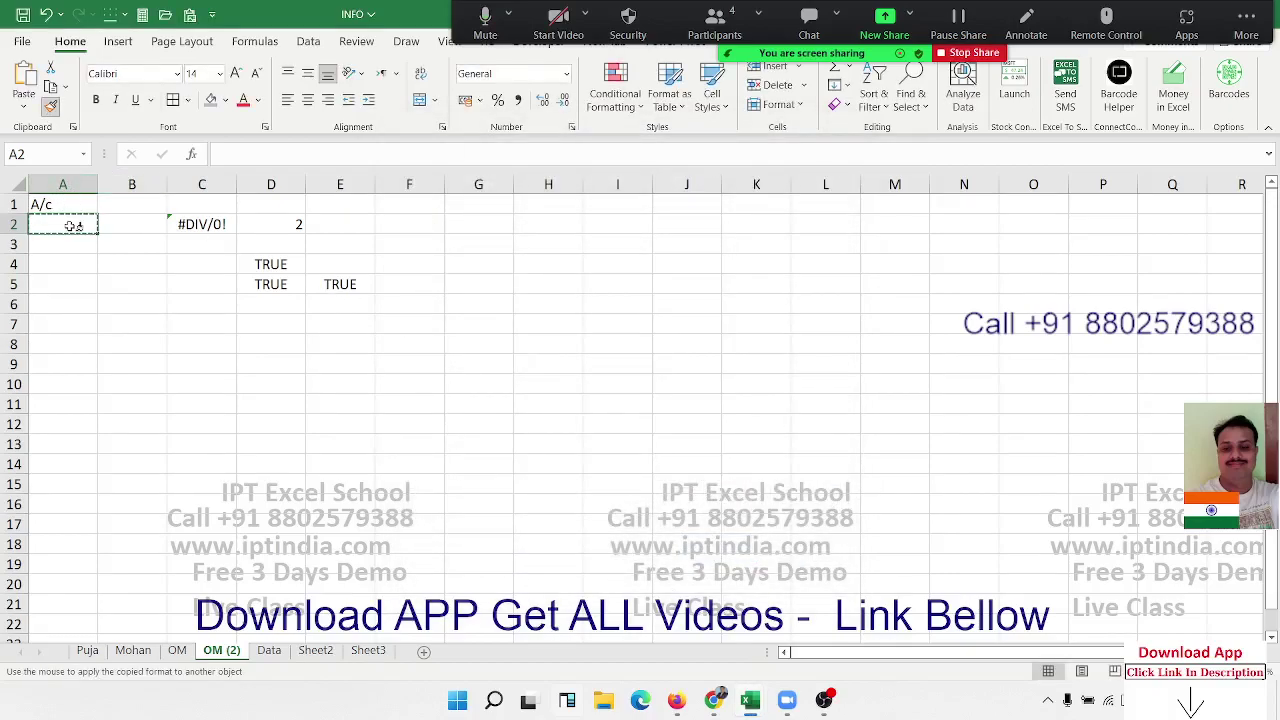
- Paint A2's green text rule down column A and test it with asdf in A9 and 1255 in A7
left_click_drag(65, 224, 52, 543)
left_click(51, 364)
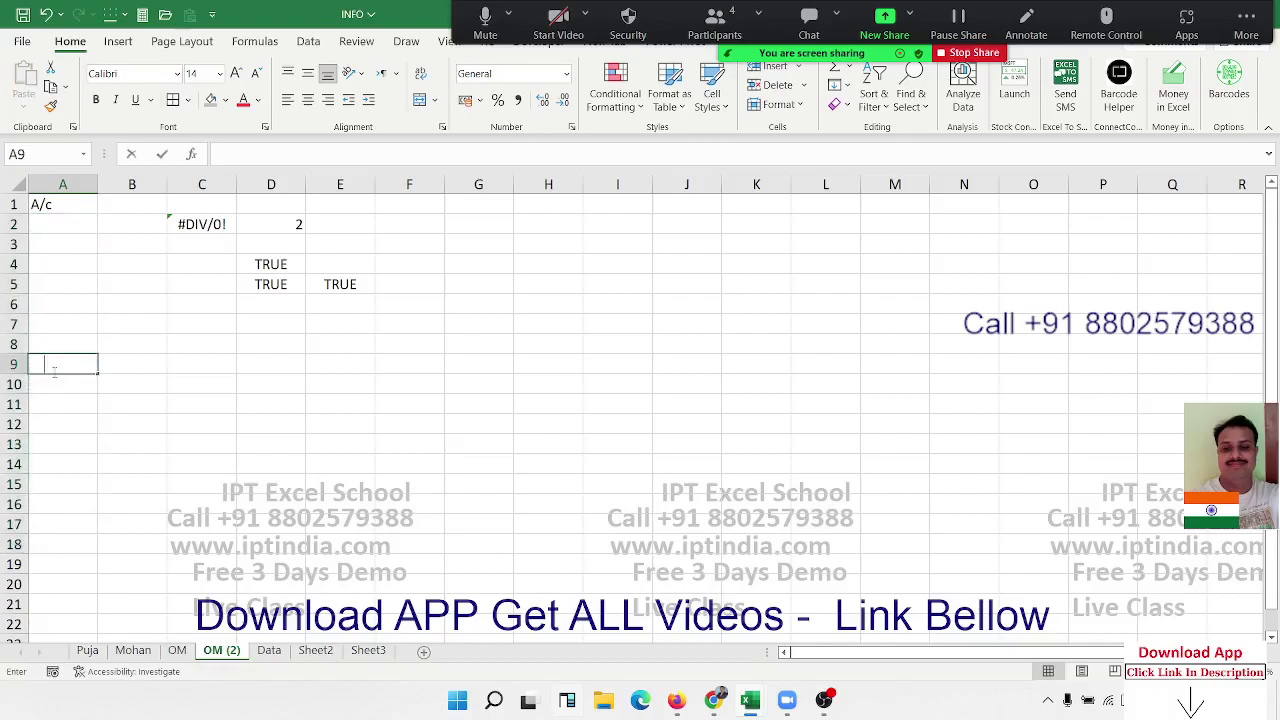
type("asdf")
left_click(70, 324)
type("1255")
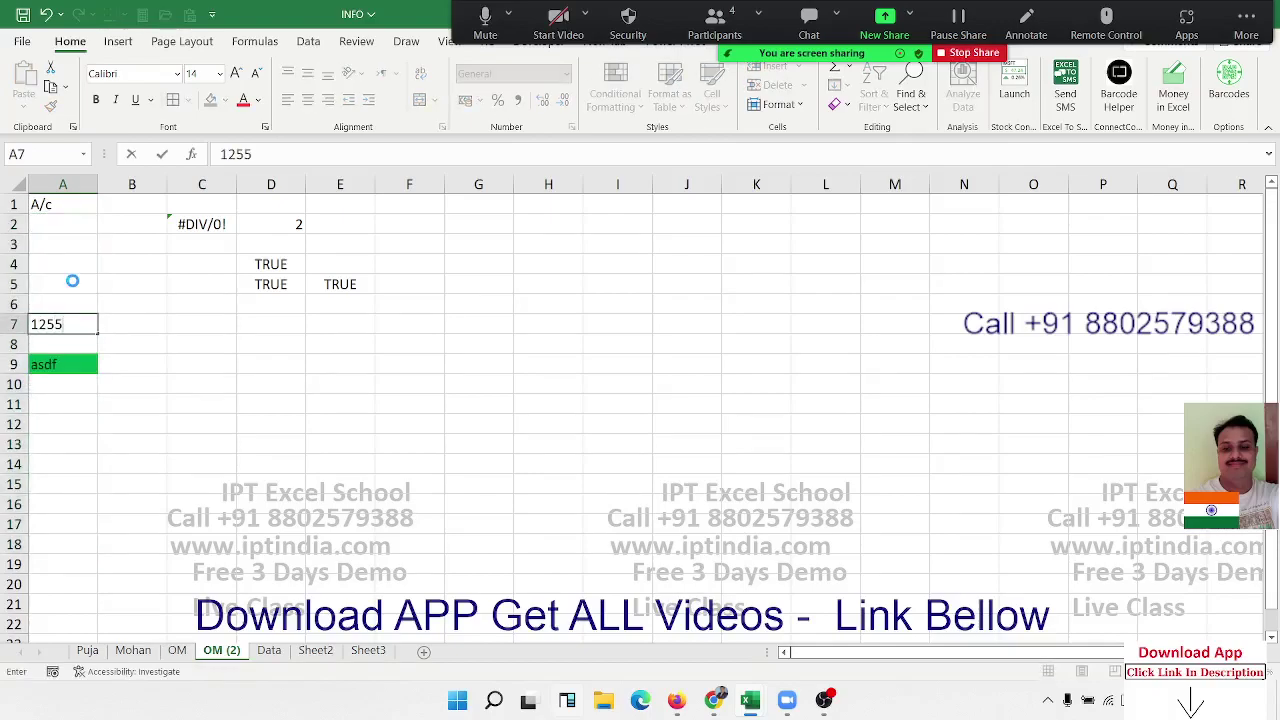
key("Return")
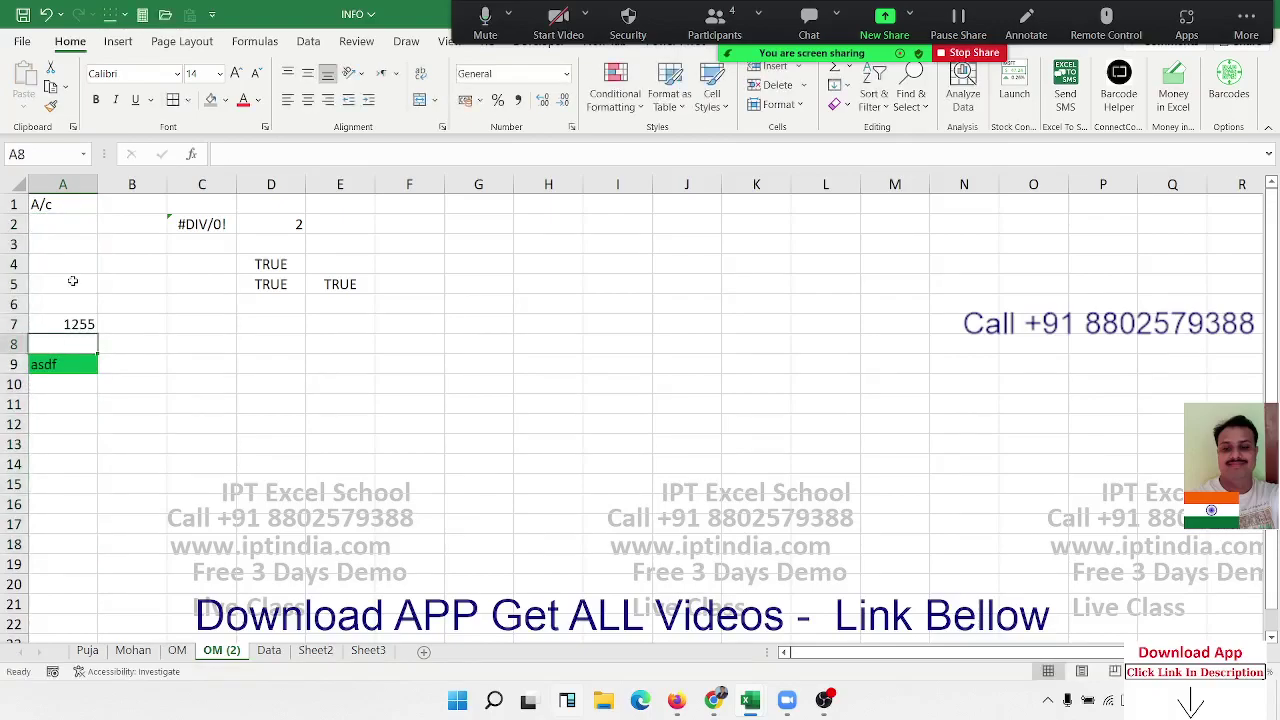
- Clear the test entries from A2:A17
left_click_drag(80, 224, 81, 517)
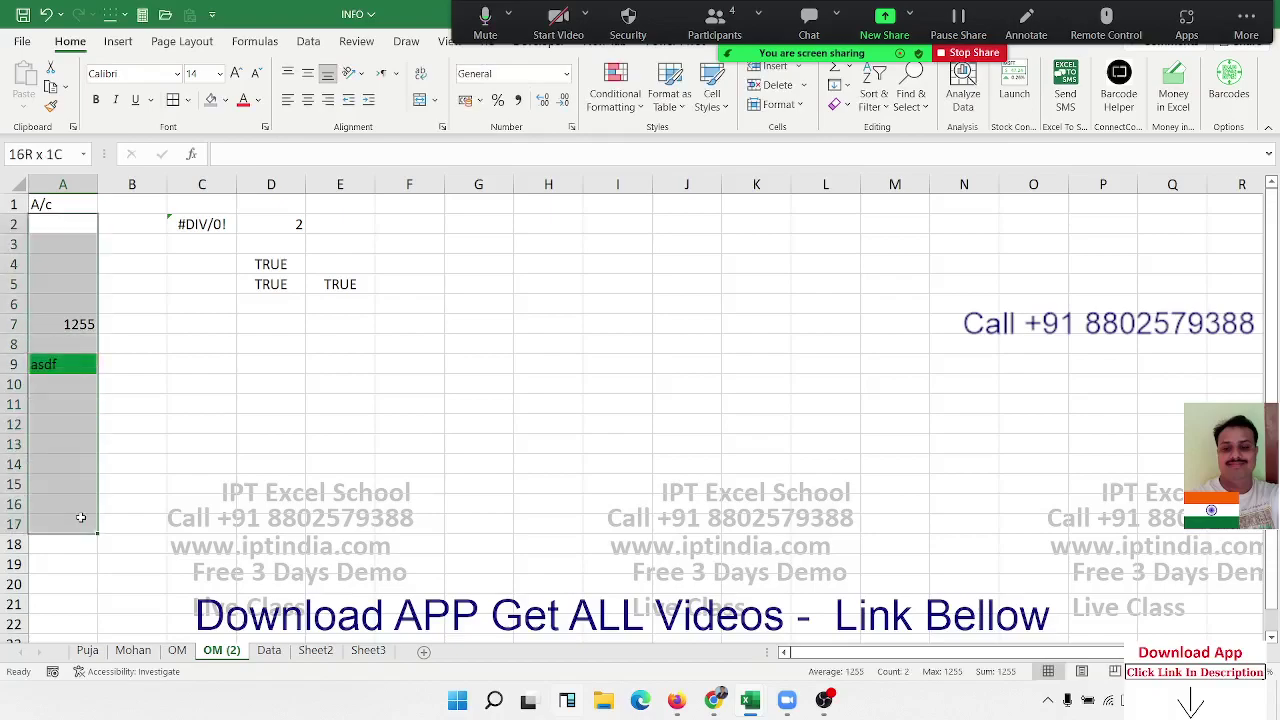
key("Delete")
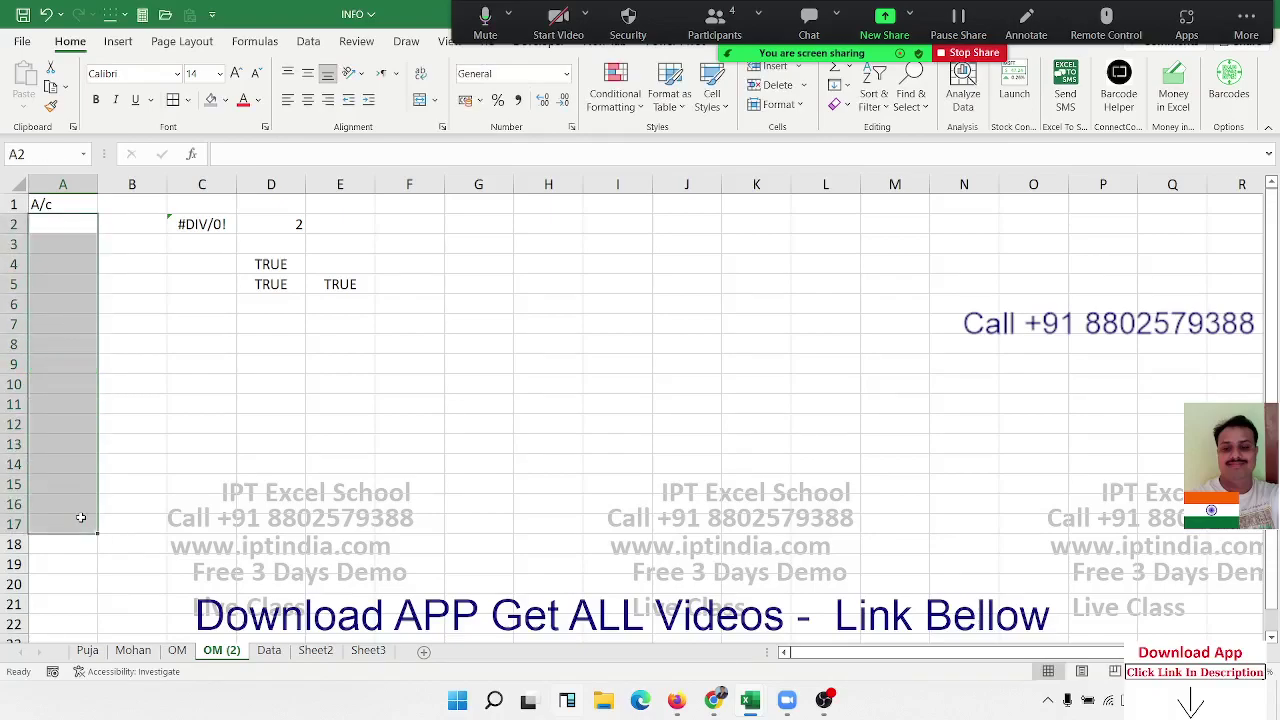
key("Up")
key("Down")
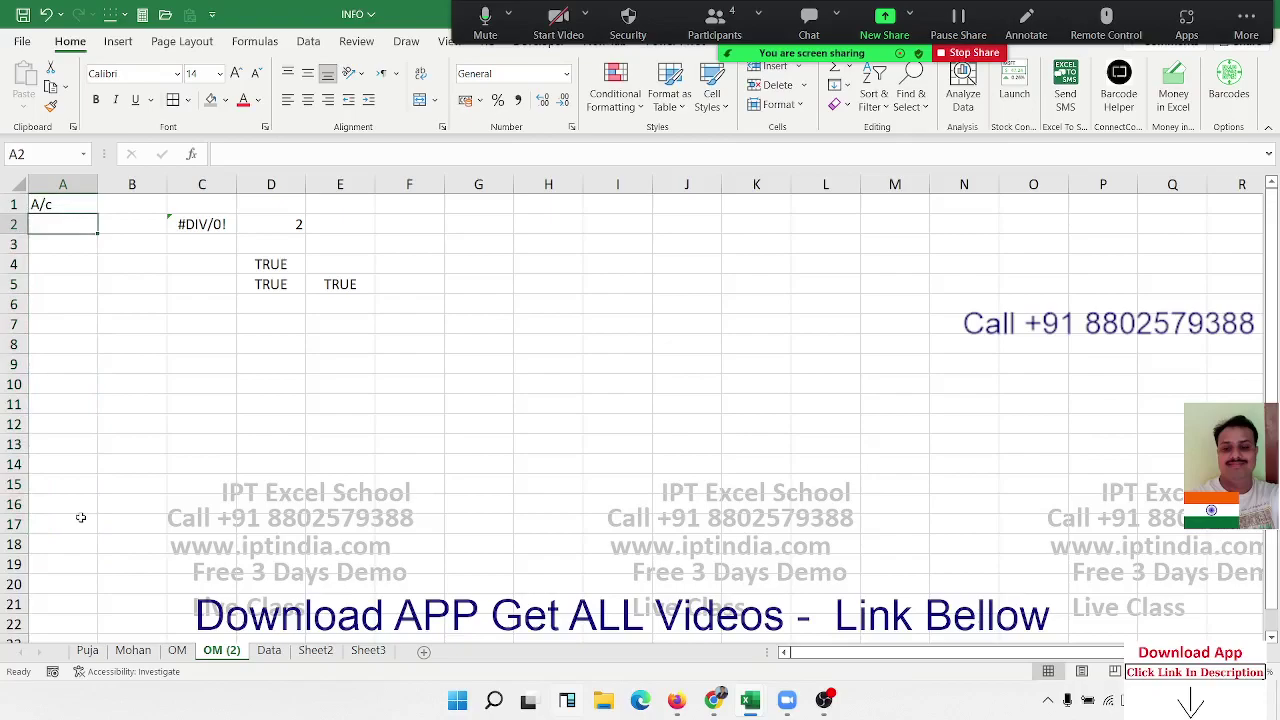
- Add a Custom data validation rule =isnumber(a2) to cell A2
left_click(305, 42)
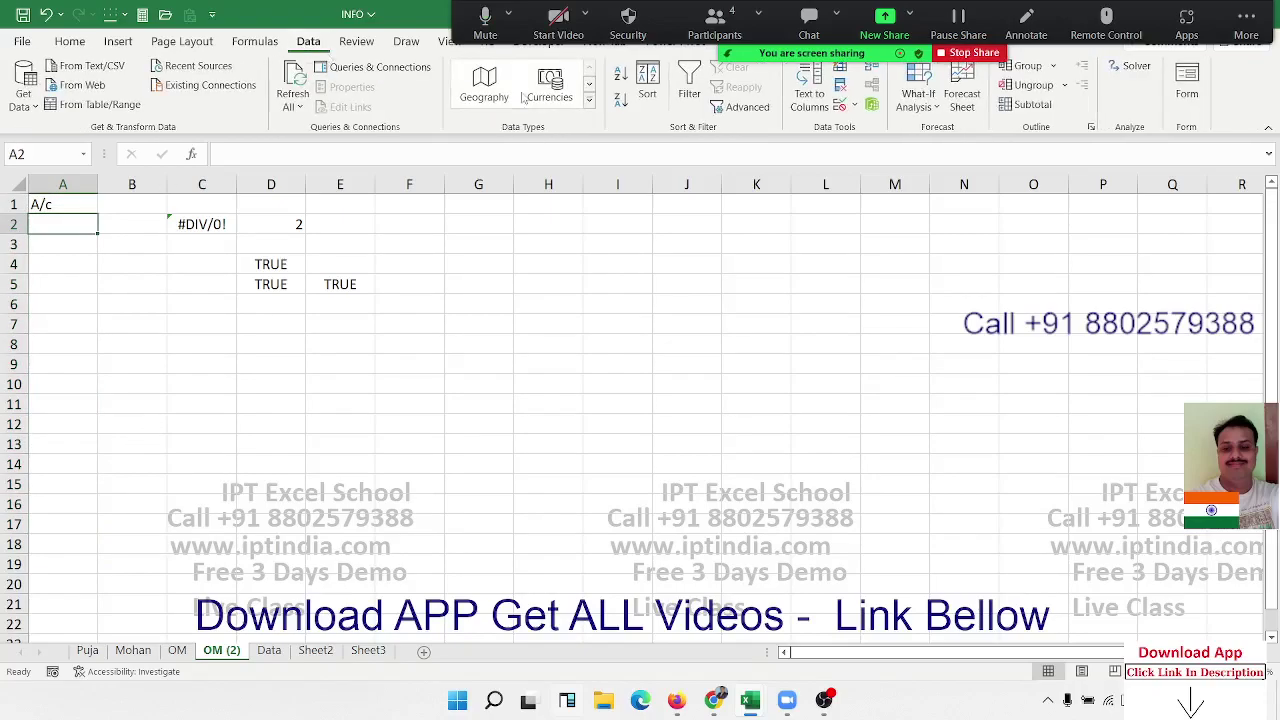
left_click(840, 104)
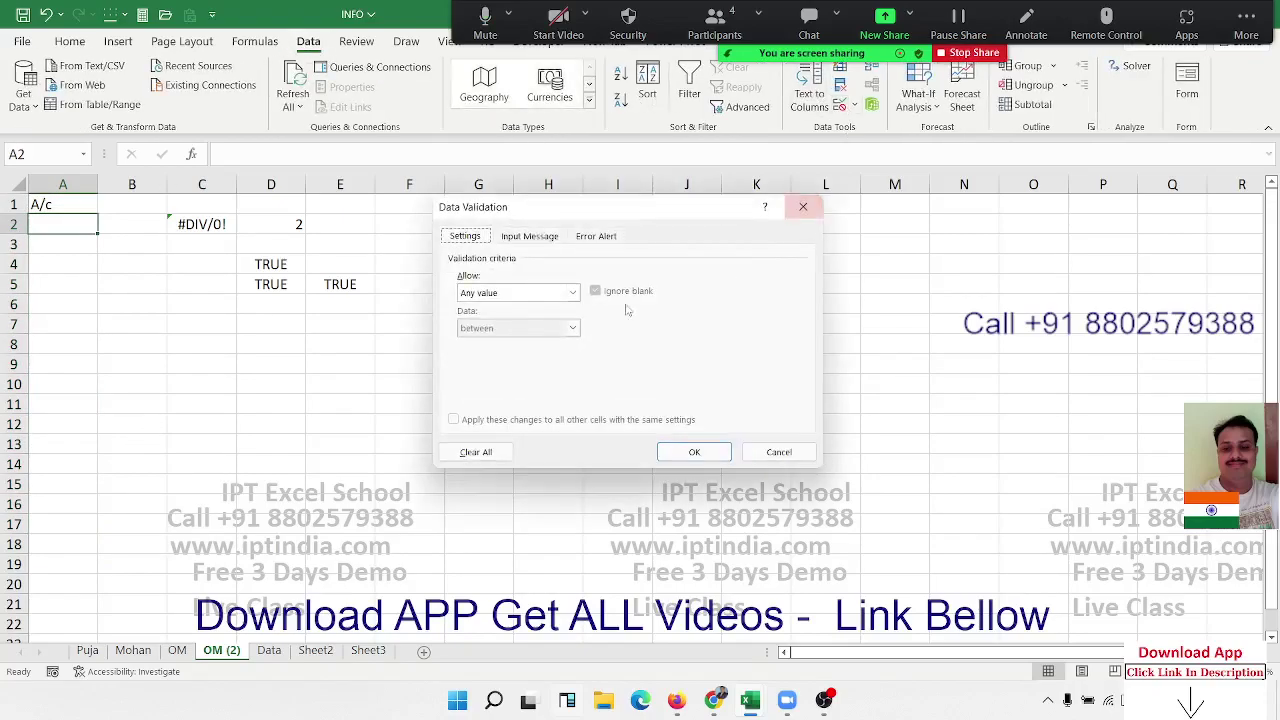
left_click(572, 292)
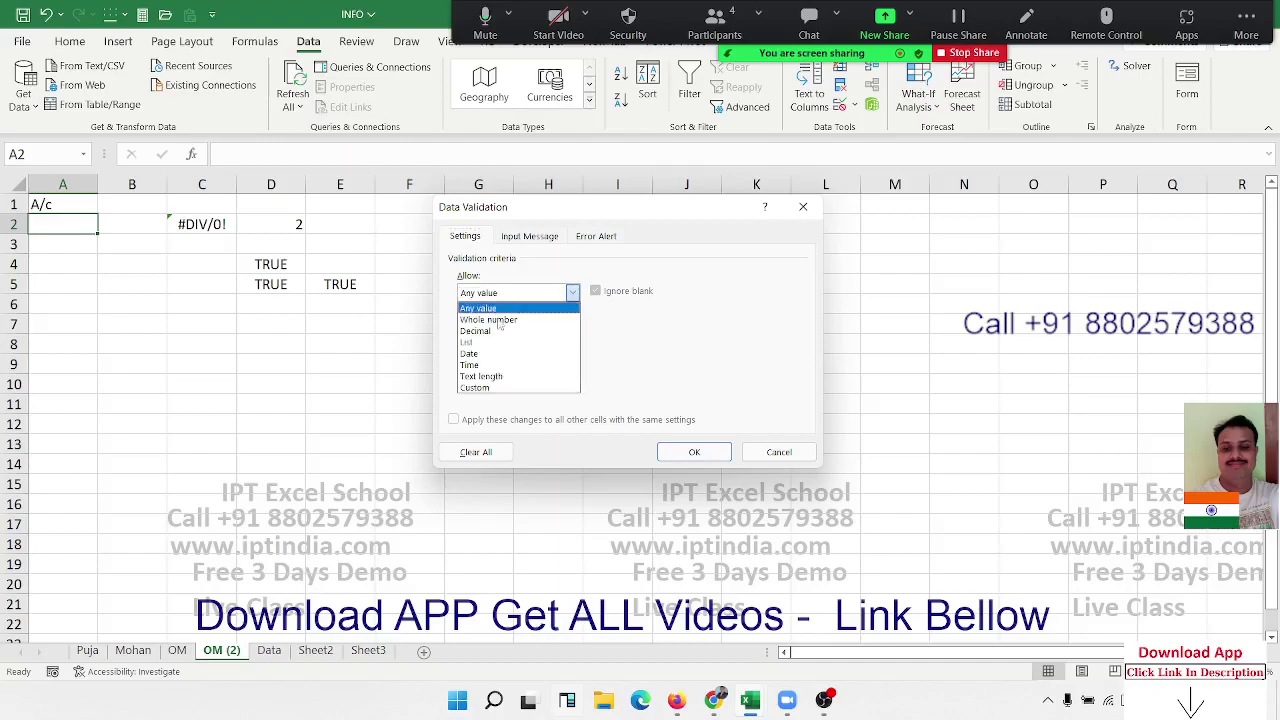
left_click(497, 388)
left_click(486, 362)
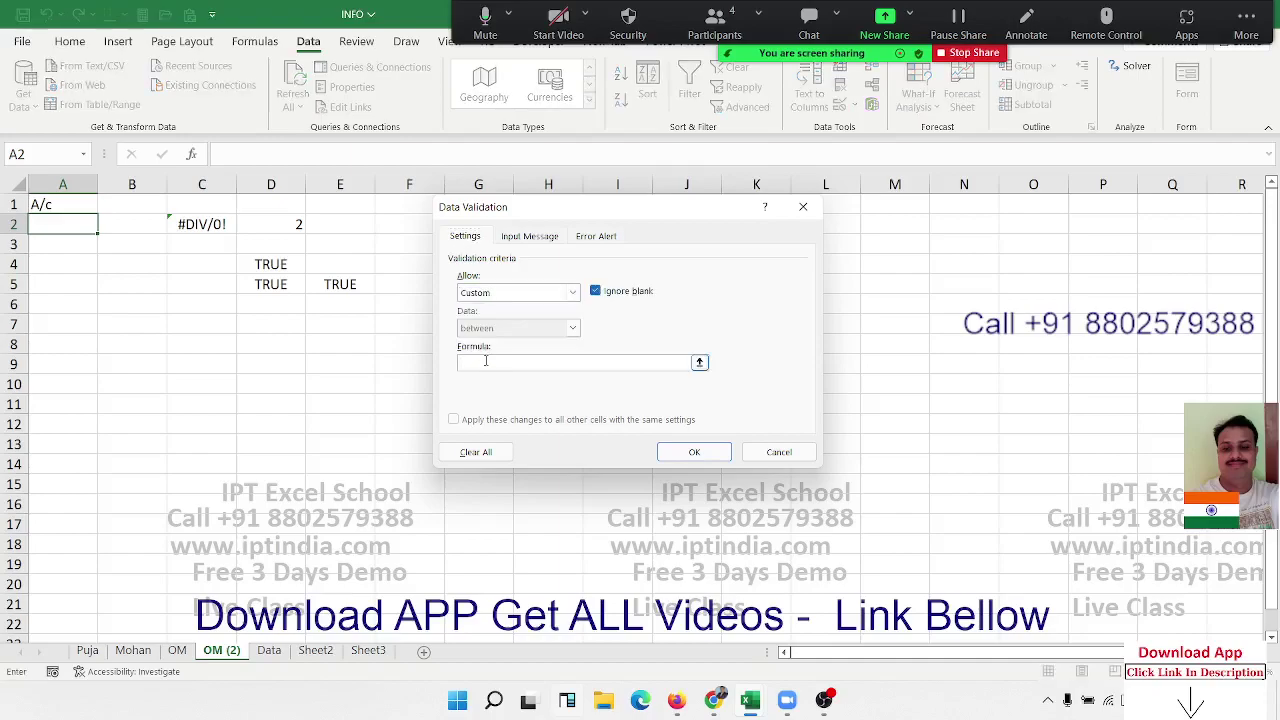
type("=isnum")
type("ber(")
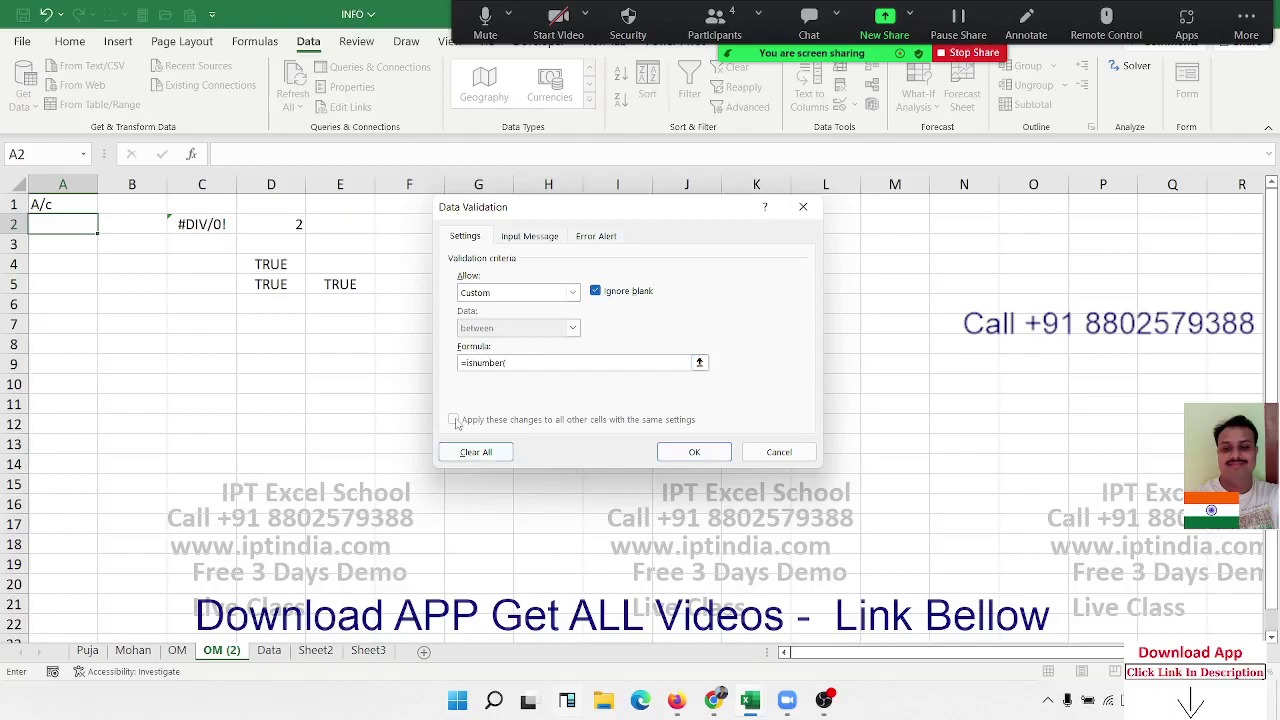
type("a2")
left_click(692, 452)
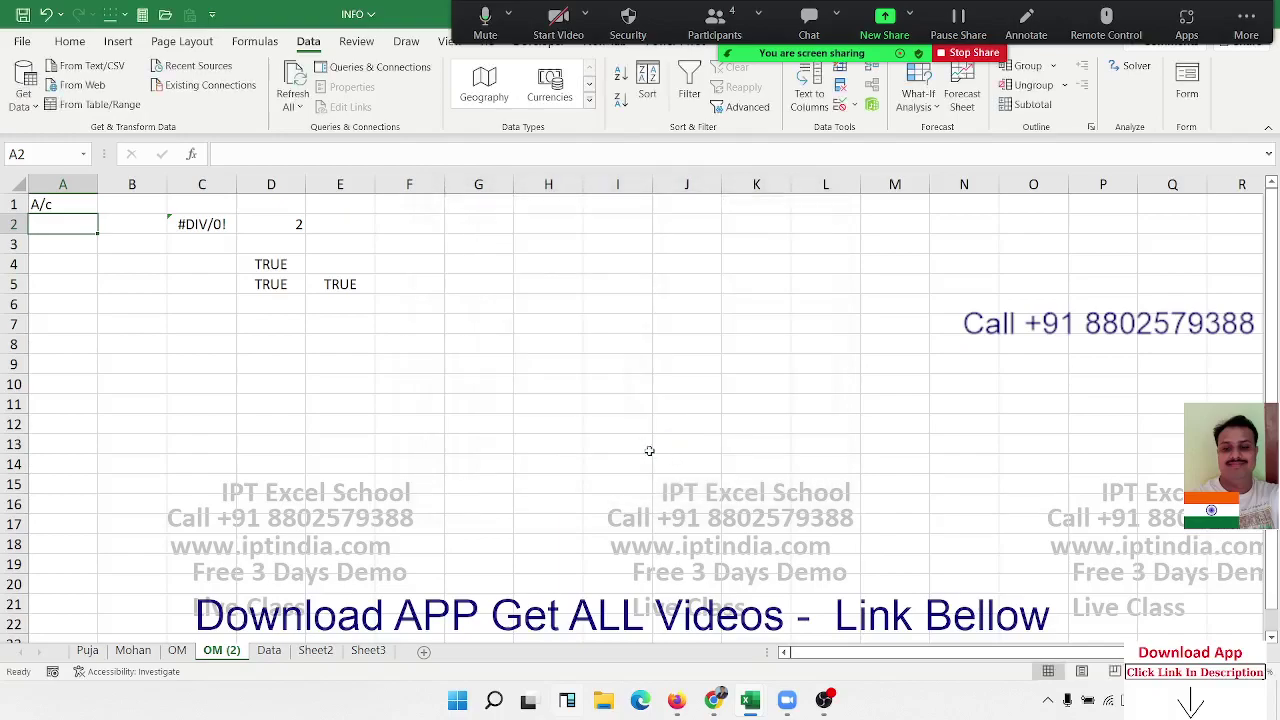
- Copy A2's validation rule onto A3:A12 with Paste Special > Validation
key("ctrl+c")
left_click(71, 263)
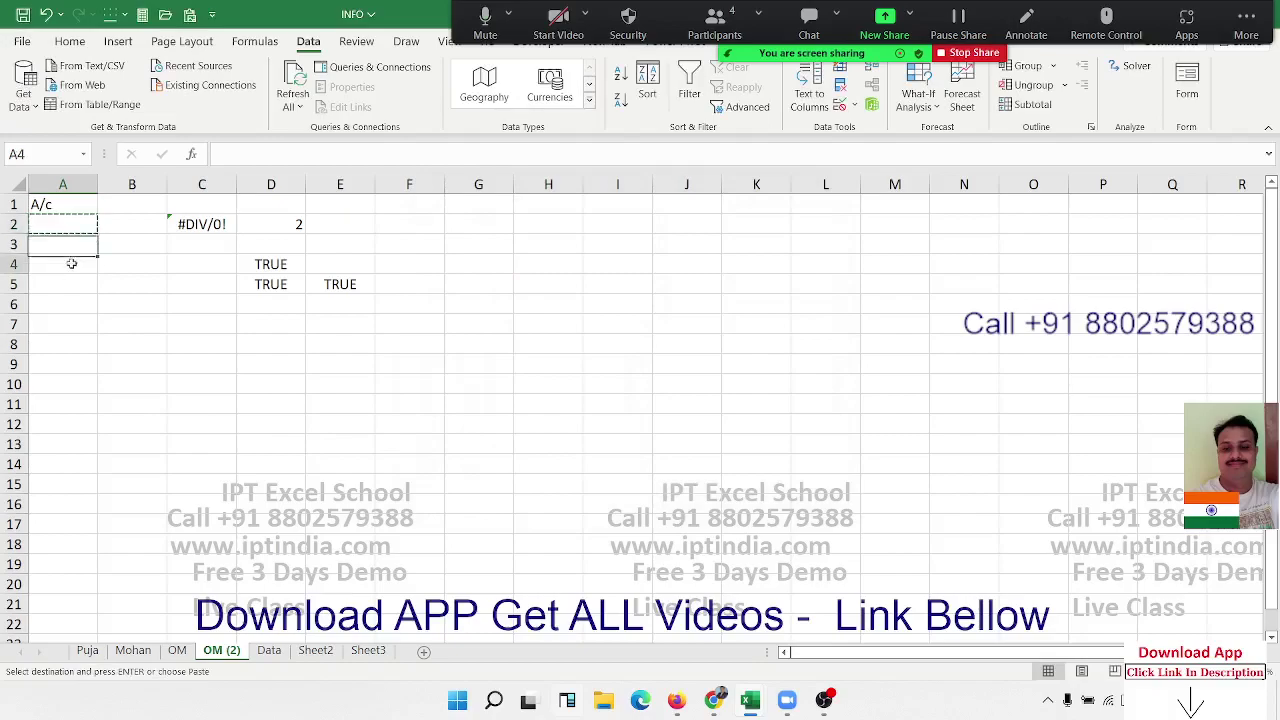
left_click_drag(71, 263, 70, 390)
left_click_drag(62, 244, 62, 424)
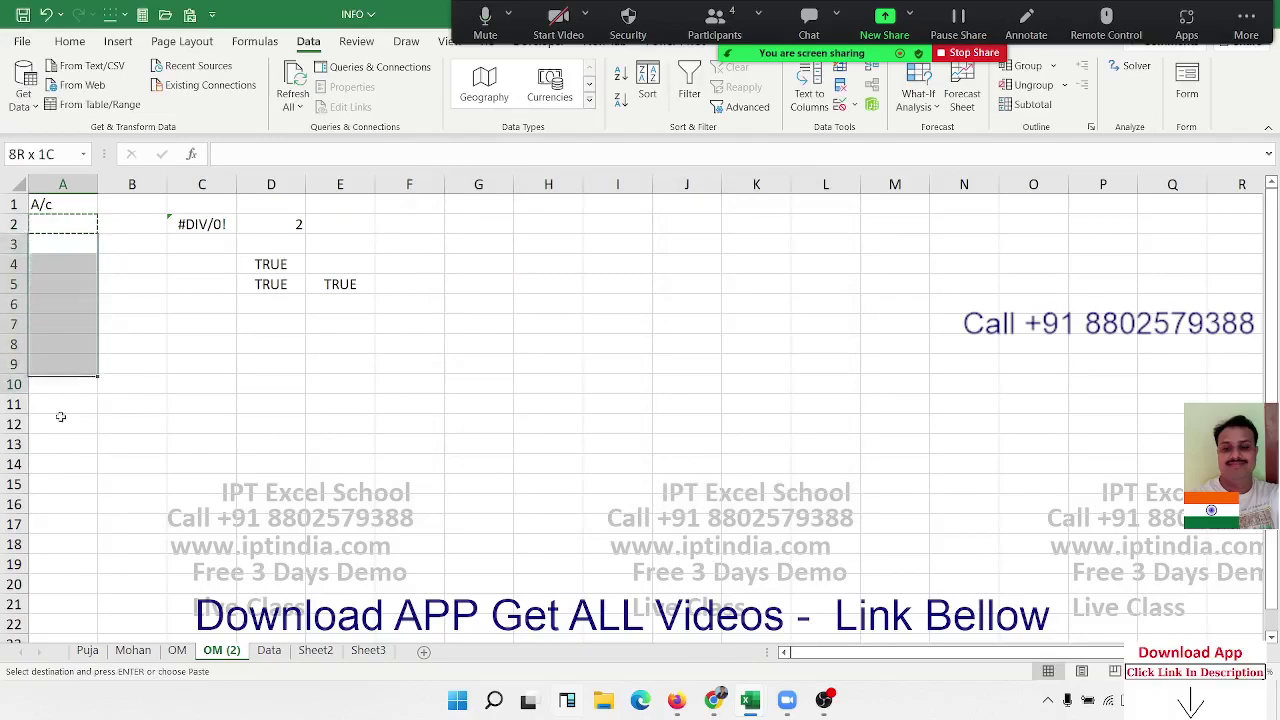
right_click(73, 357)
left_click(173, 318)
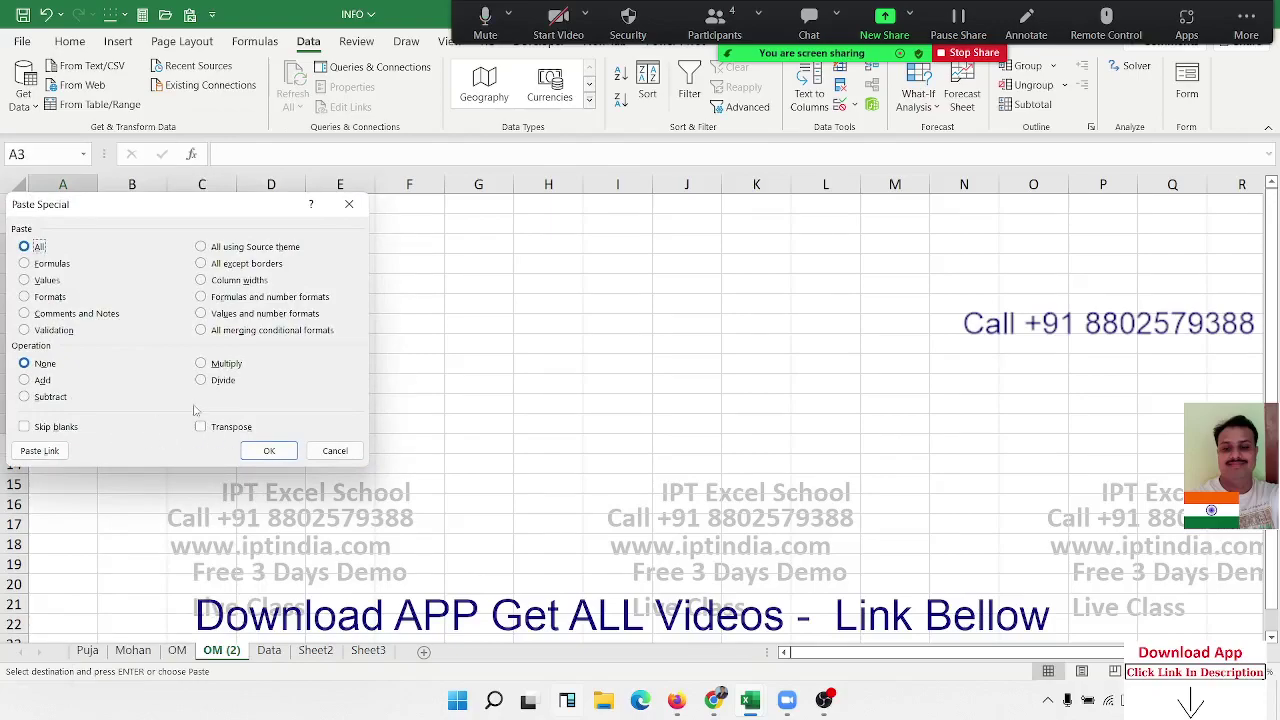
left_click(25, 330)
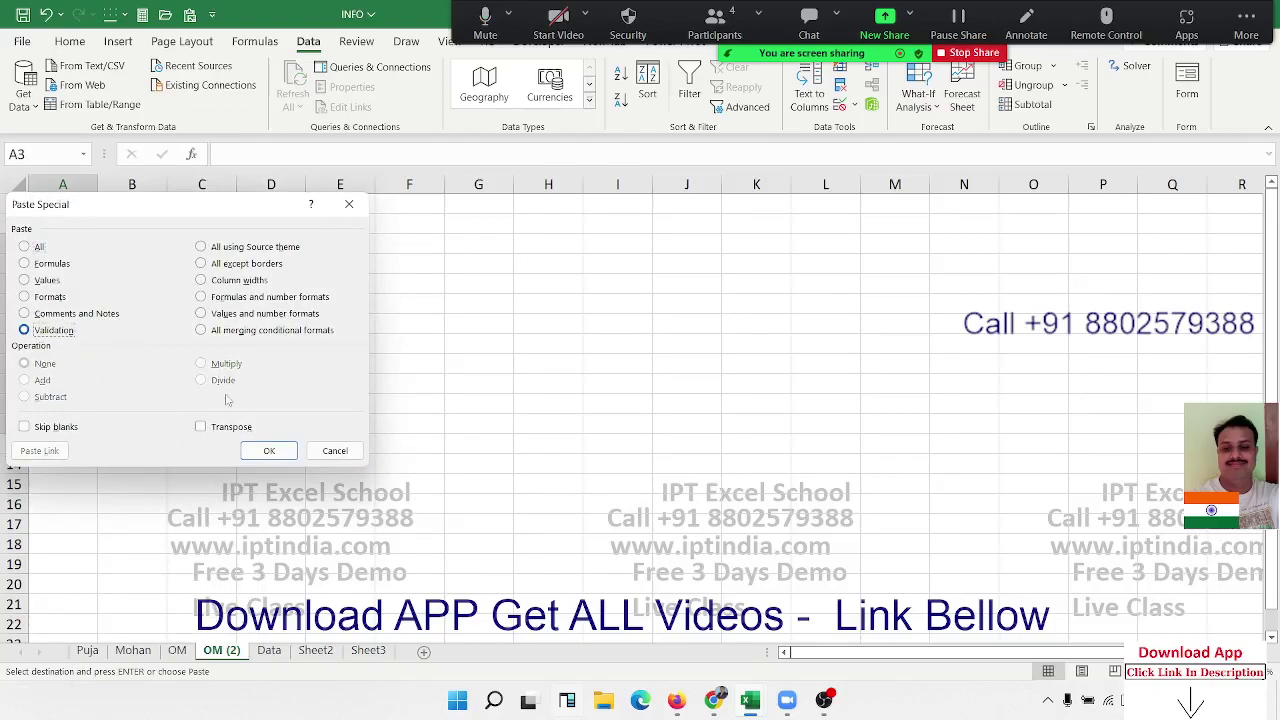
left_click(269, 451)
- Test the rule: 154 is accepted in A5, while text asds is rejected in A6
left_click(90, 290)
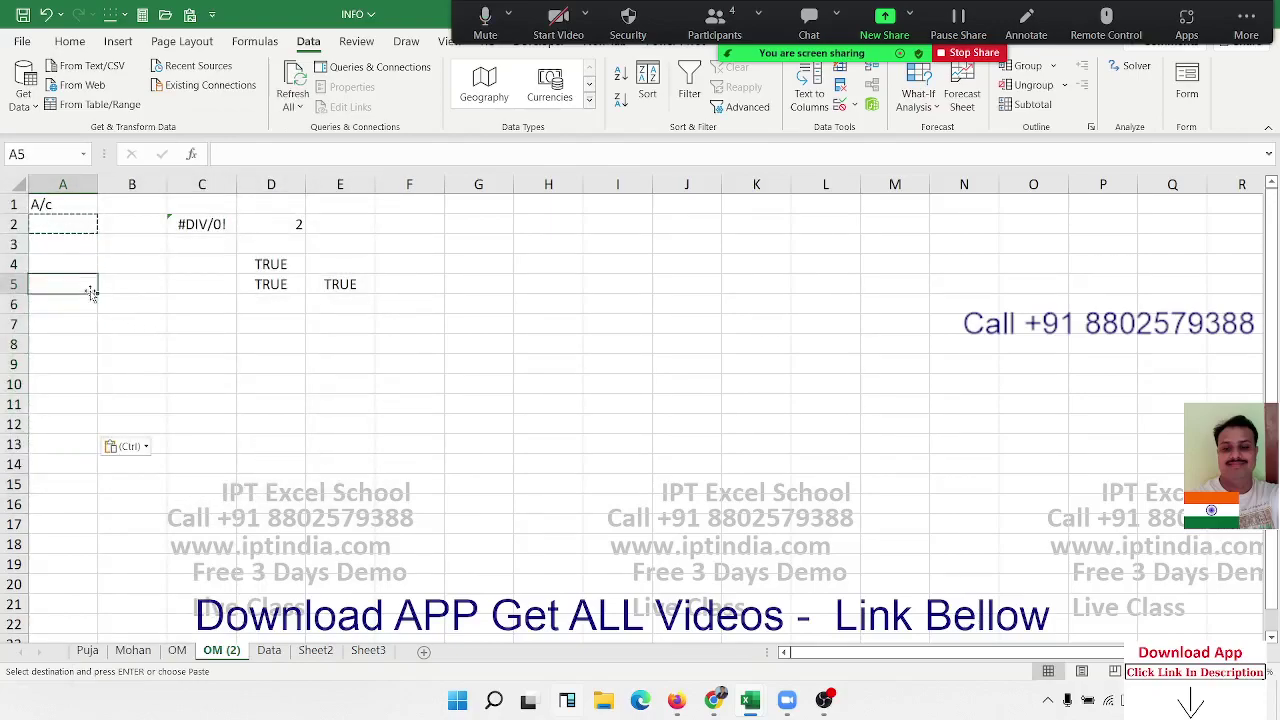
key("Escape")
type("154")
key("Return")
type("asd")
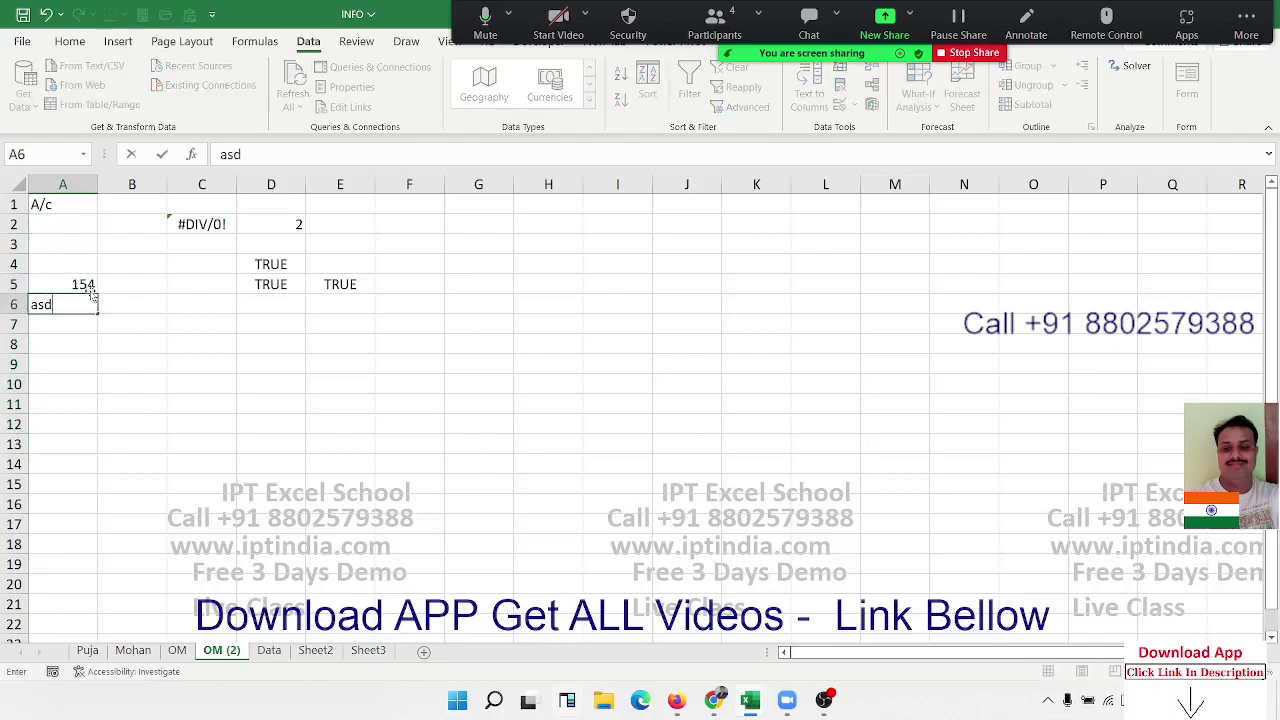
type("s")
key("Return")
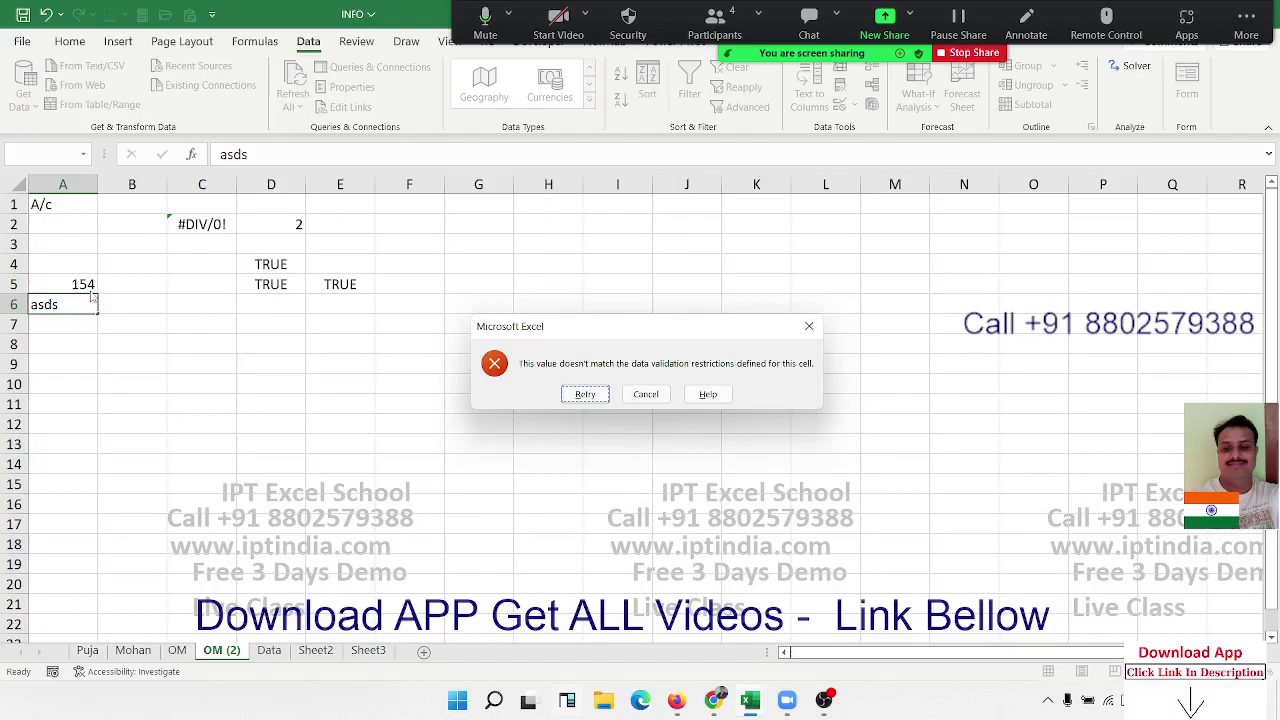
key("Escape")
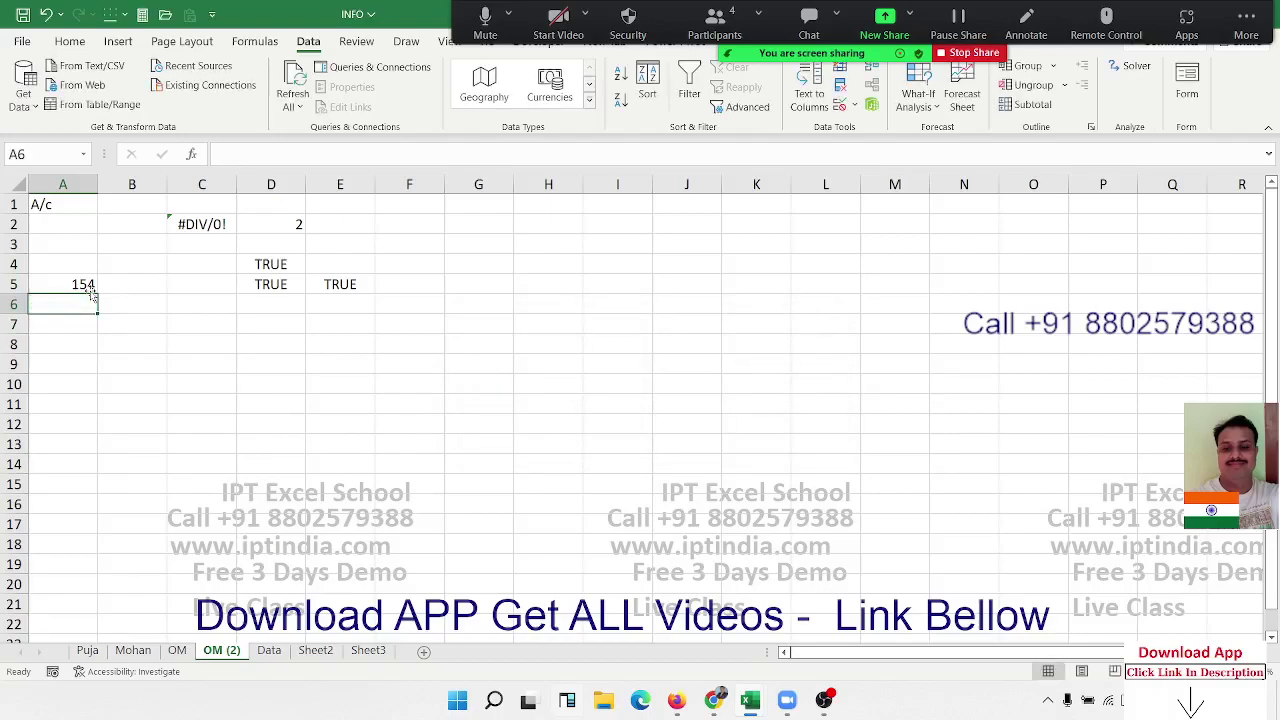
- Look through the Information functions list down to TYPE, then select cell B5
left_click(268, 42)
left_click(417, 95)
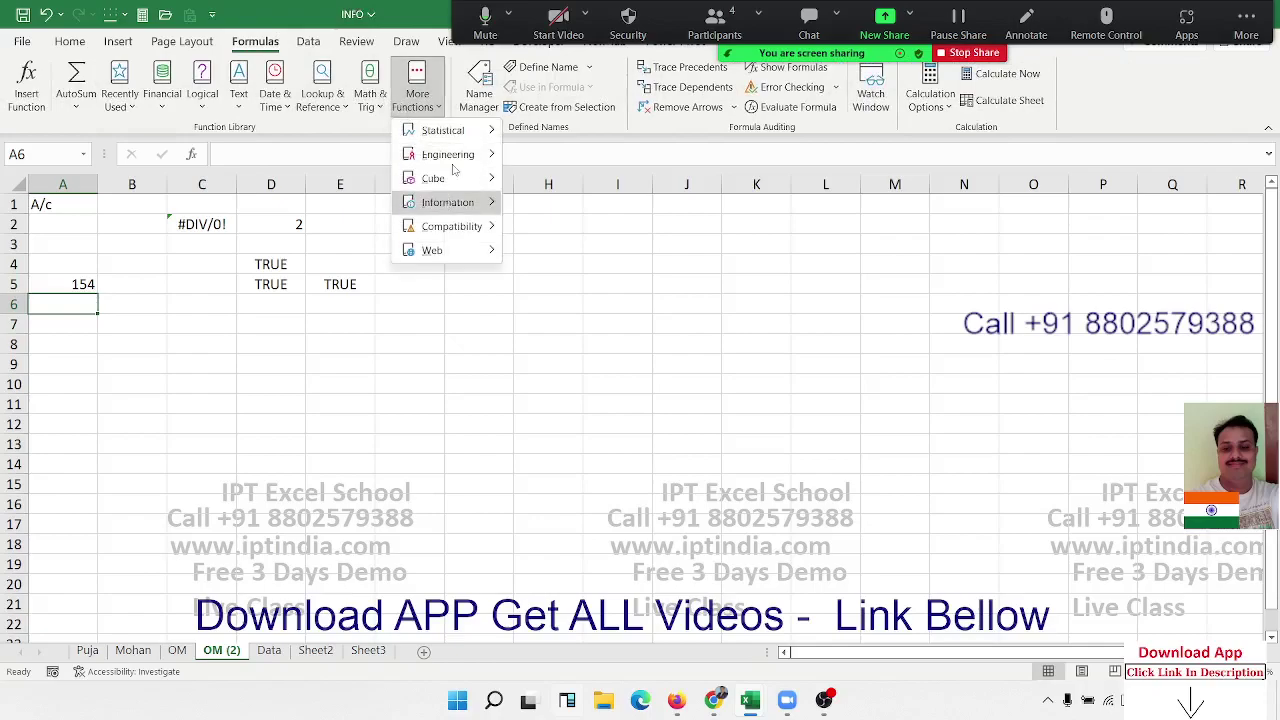
mouse_move(452, 156)
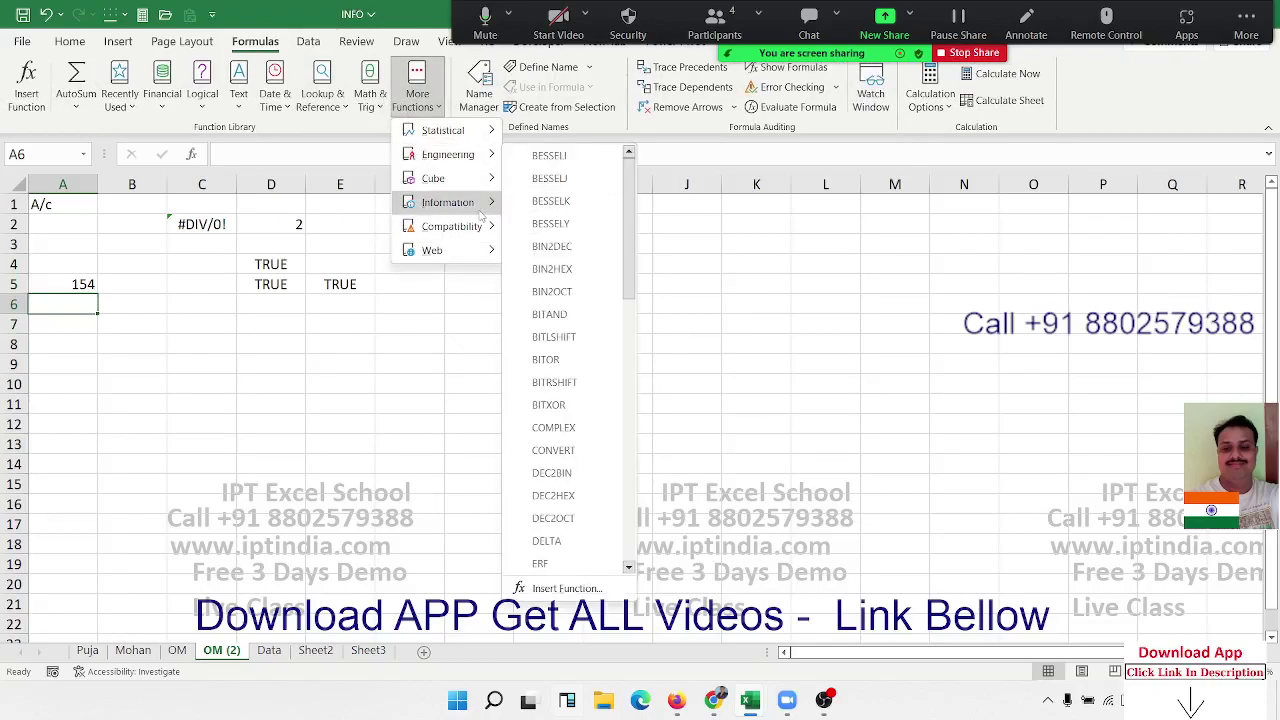
mouse_move(481, 215)
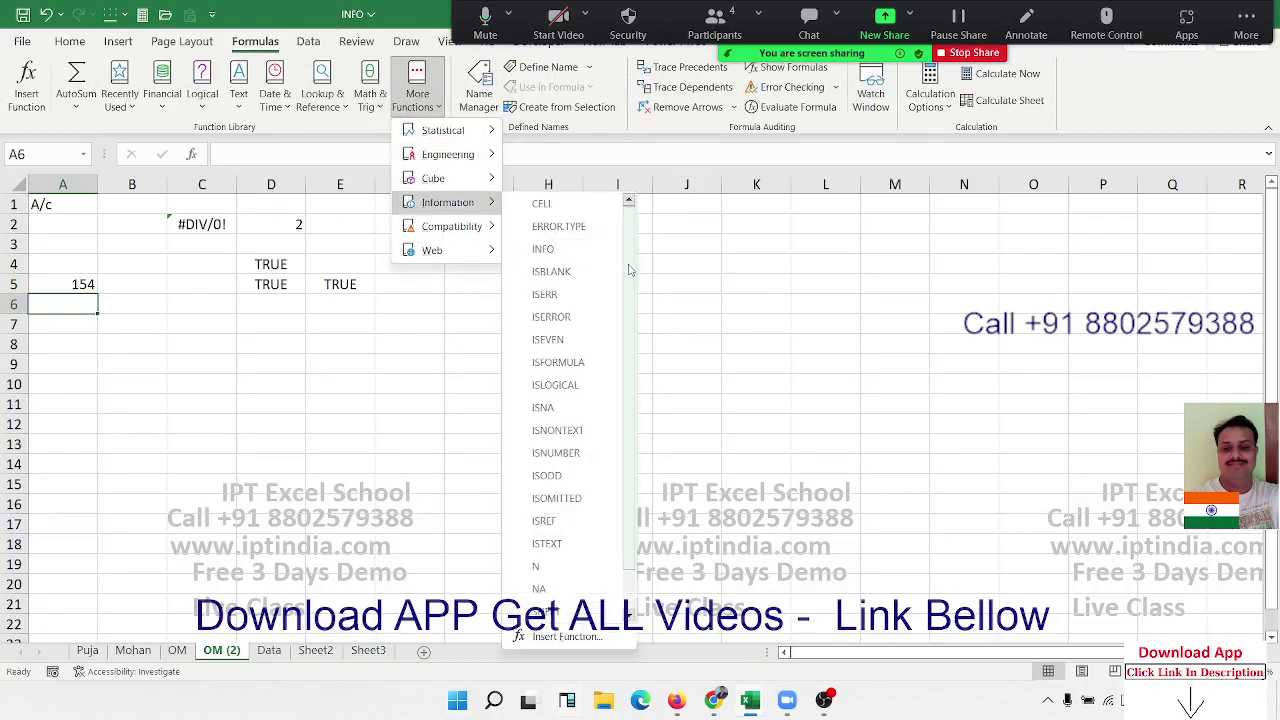
scroll(630, 270, "down", 1)
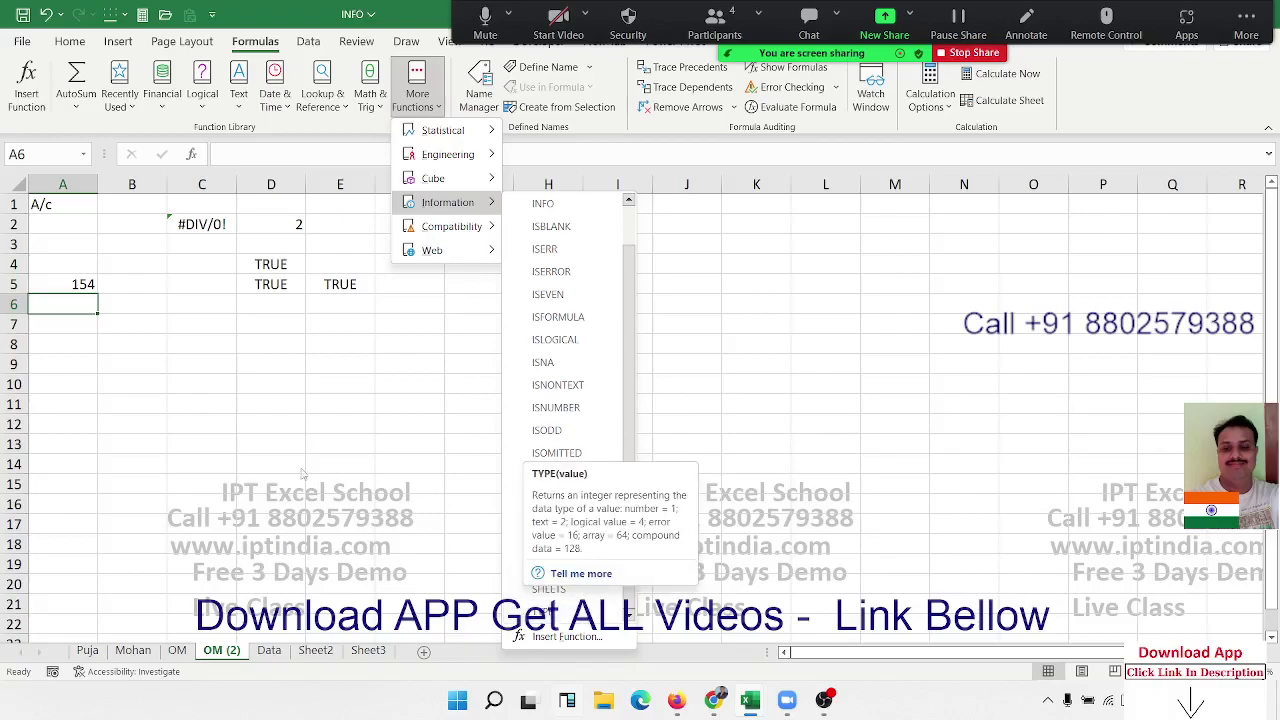
left_click(160, 281)
left_click(160, 282)
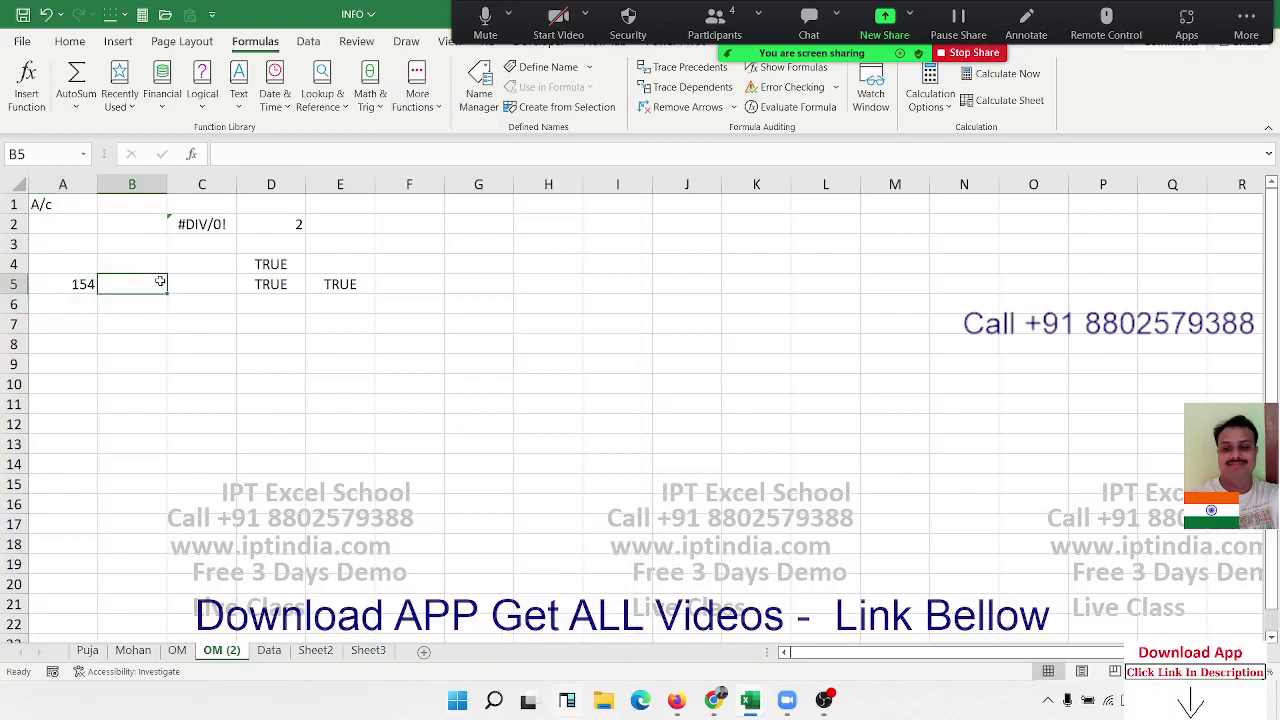
- Enter =TYPE(A5) in B5, which returns 1
type("=ty")
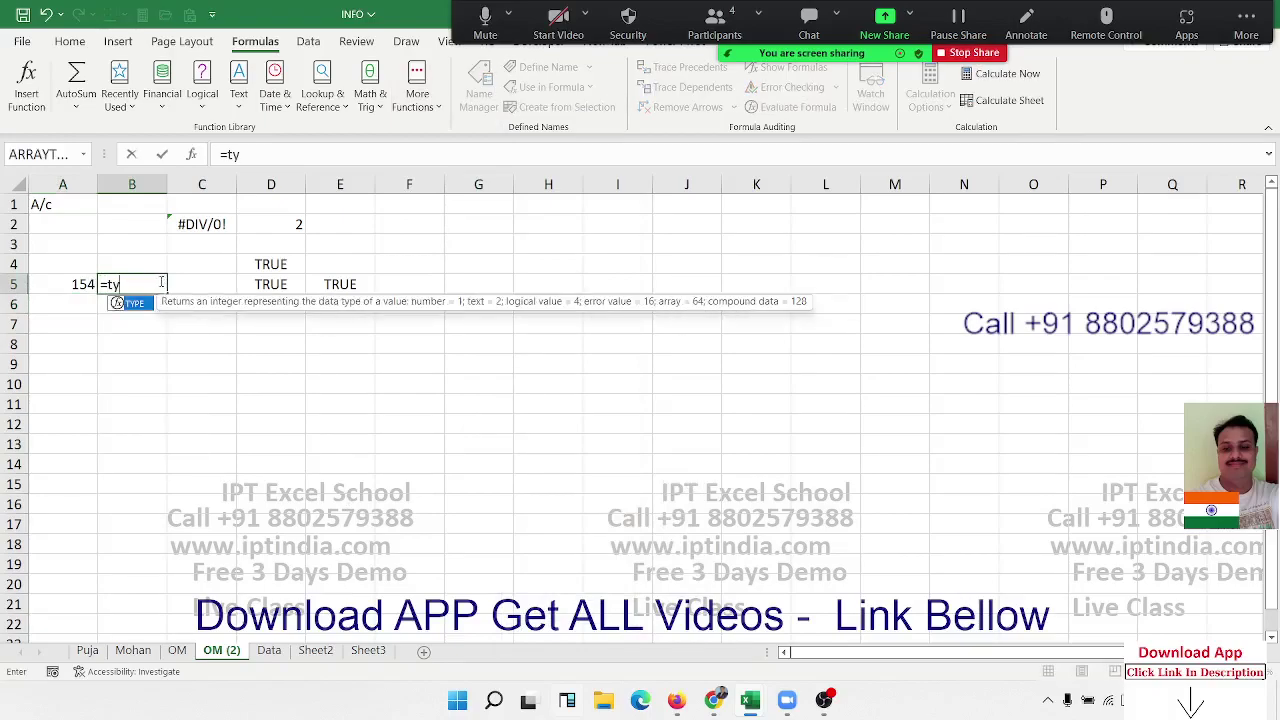
key("Tab")
key("Left")
key("Return")
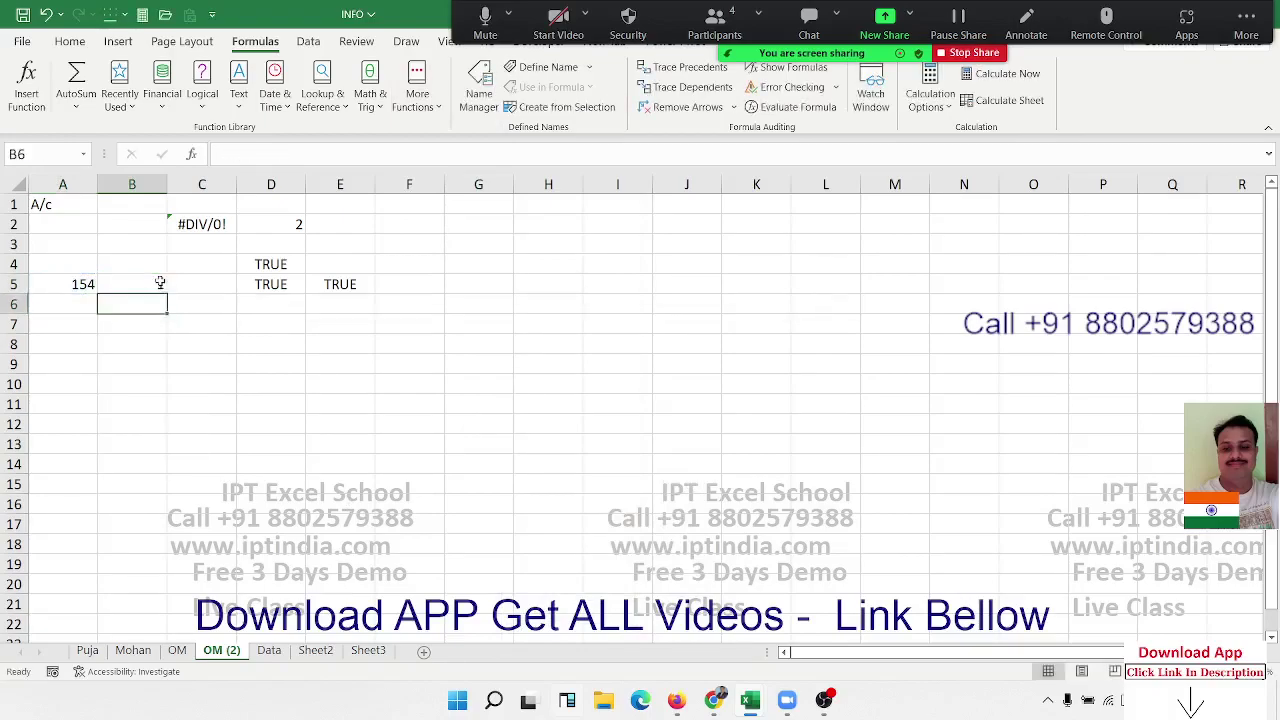
left_click(160, 283)
- Change A5 from 154 to 15, confirm text is rejected, then clear B5's TYPE formula
key("Left")
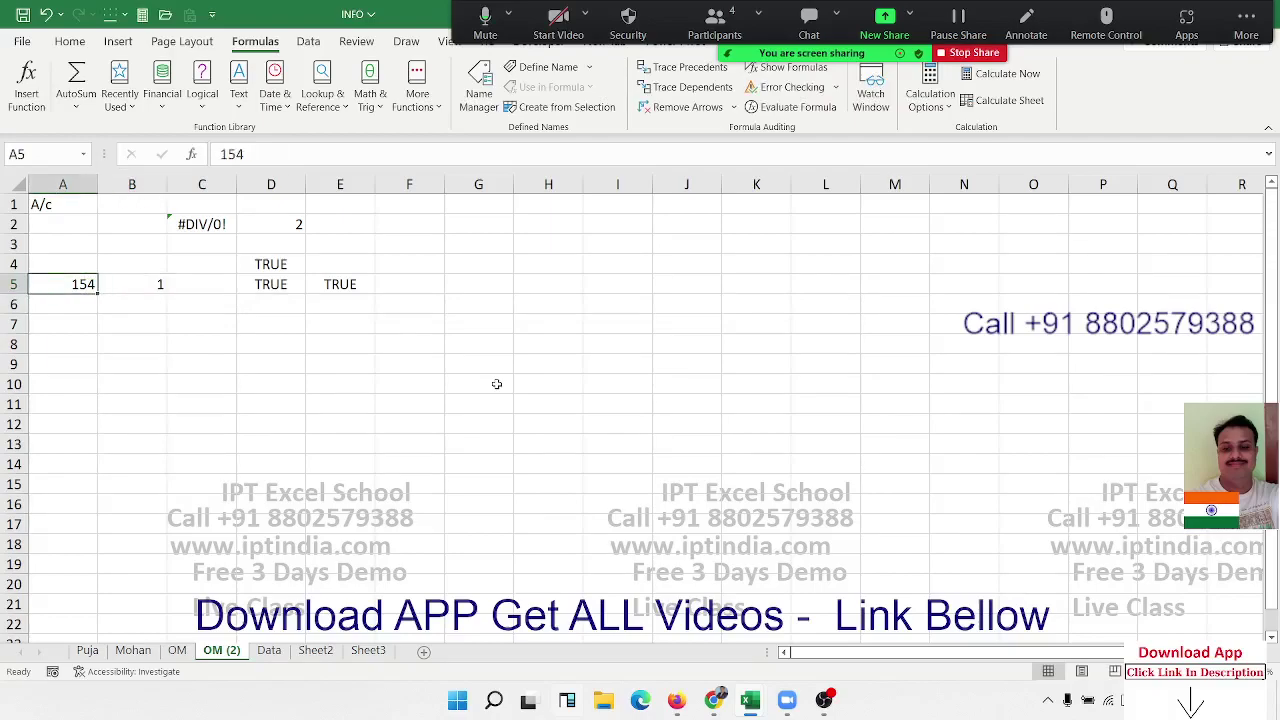
key("Right")
key("Left")
key("F2")
key("BackSpace")
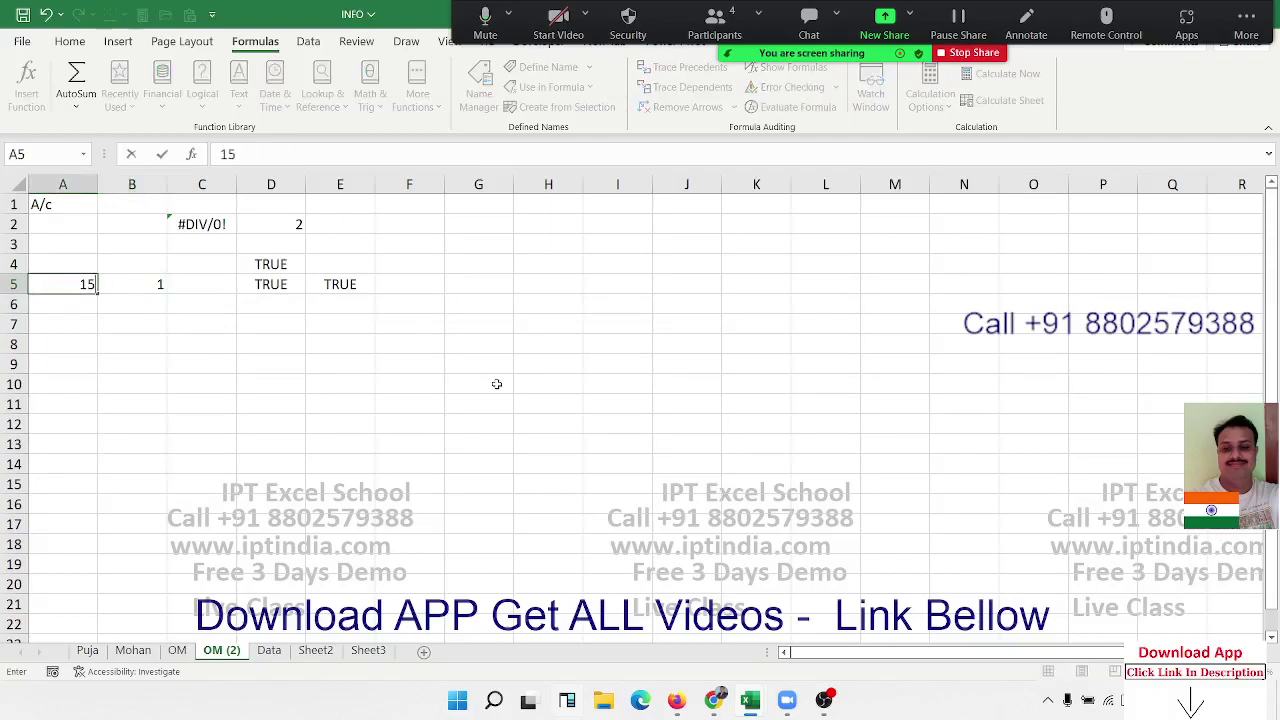
key("Return")
key("Up")
type("asd")
type("a")
key("Return")
key("Escape")
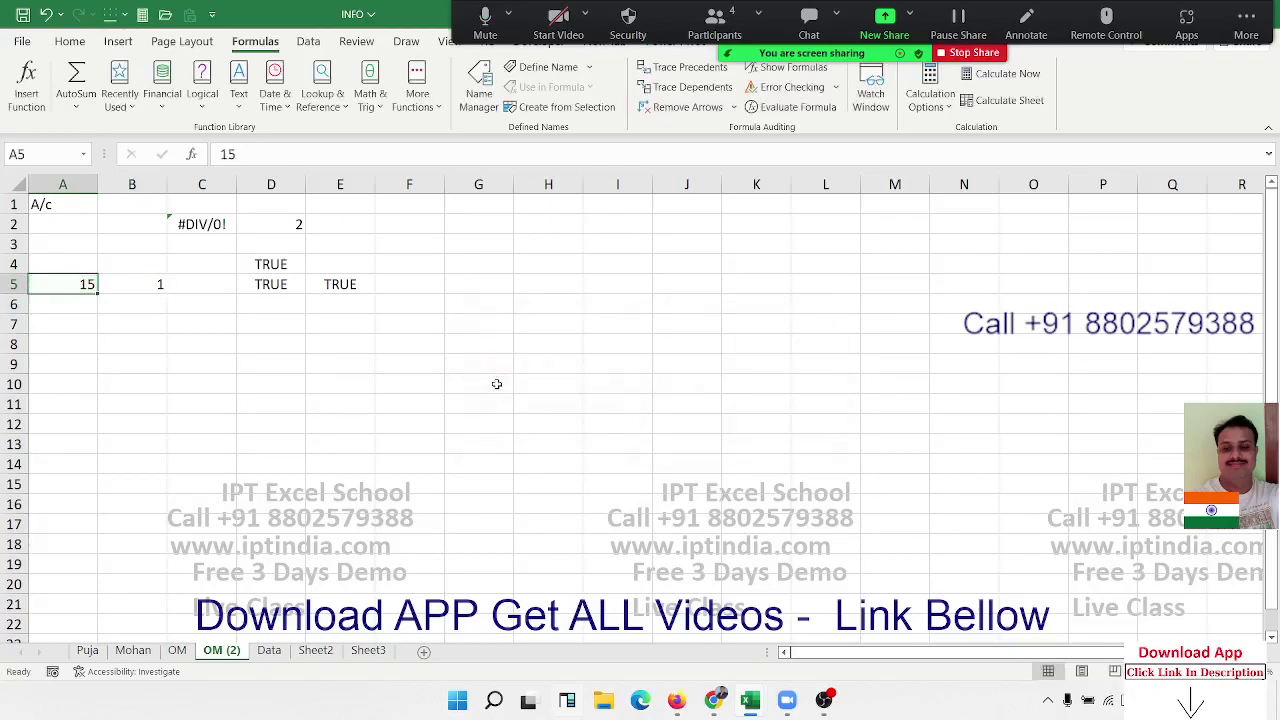
key("Right")
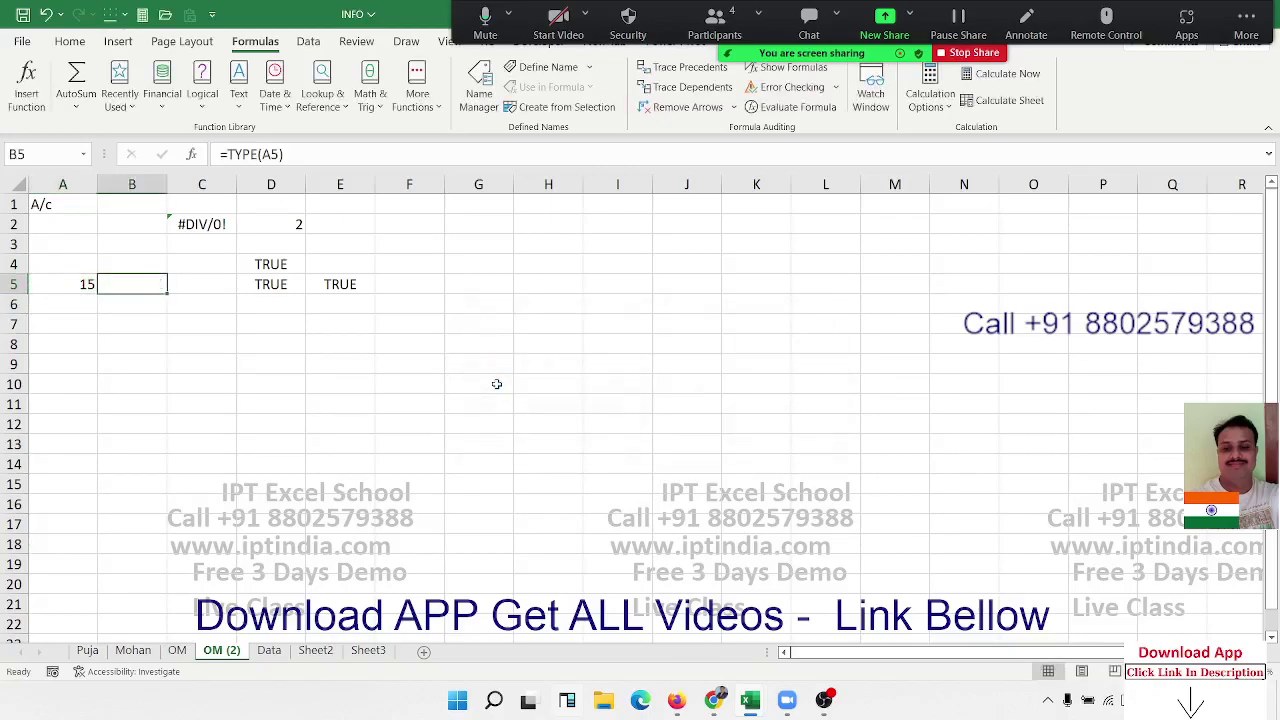
key("Delete")
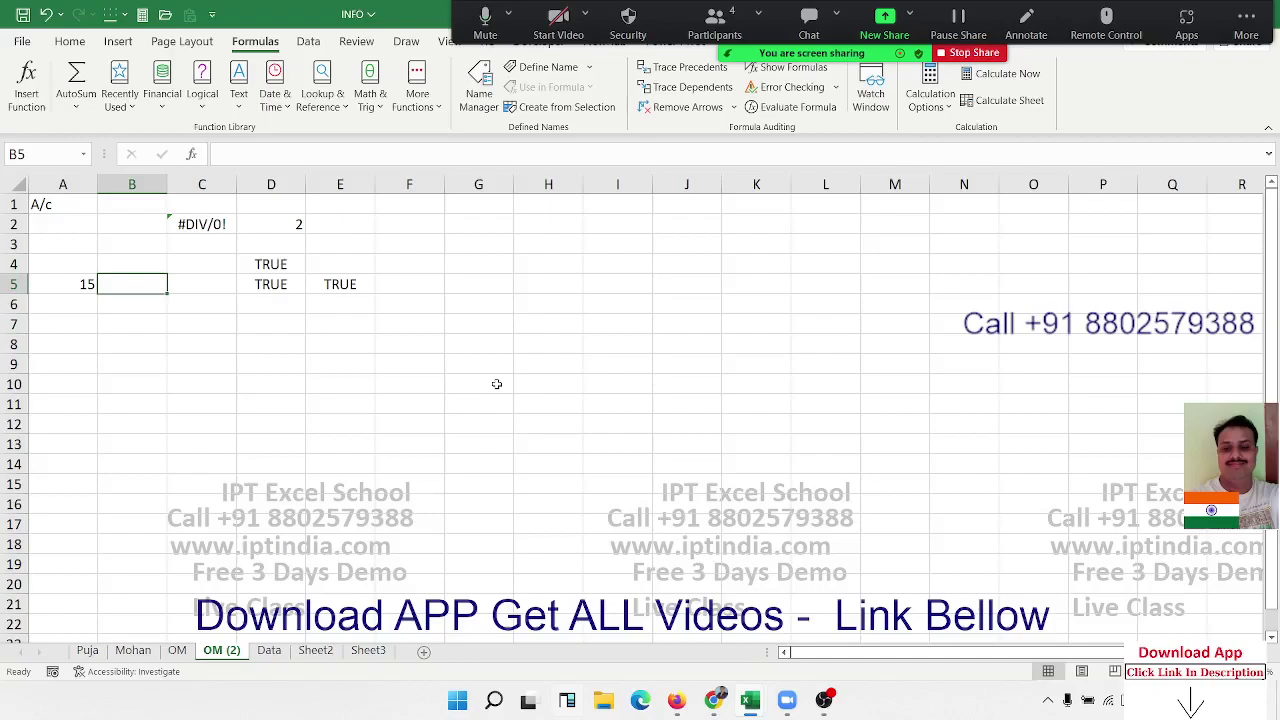